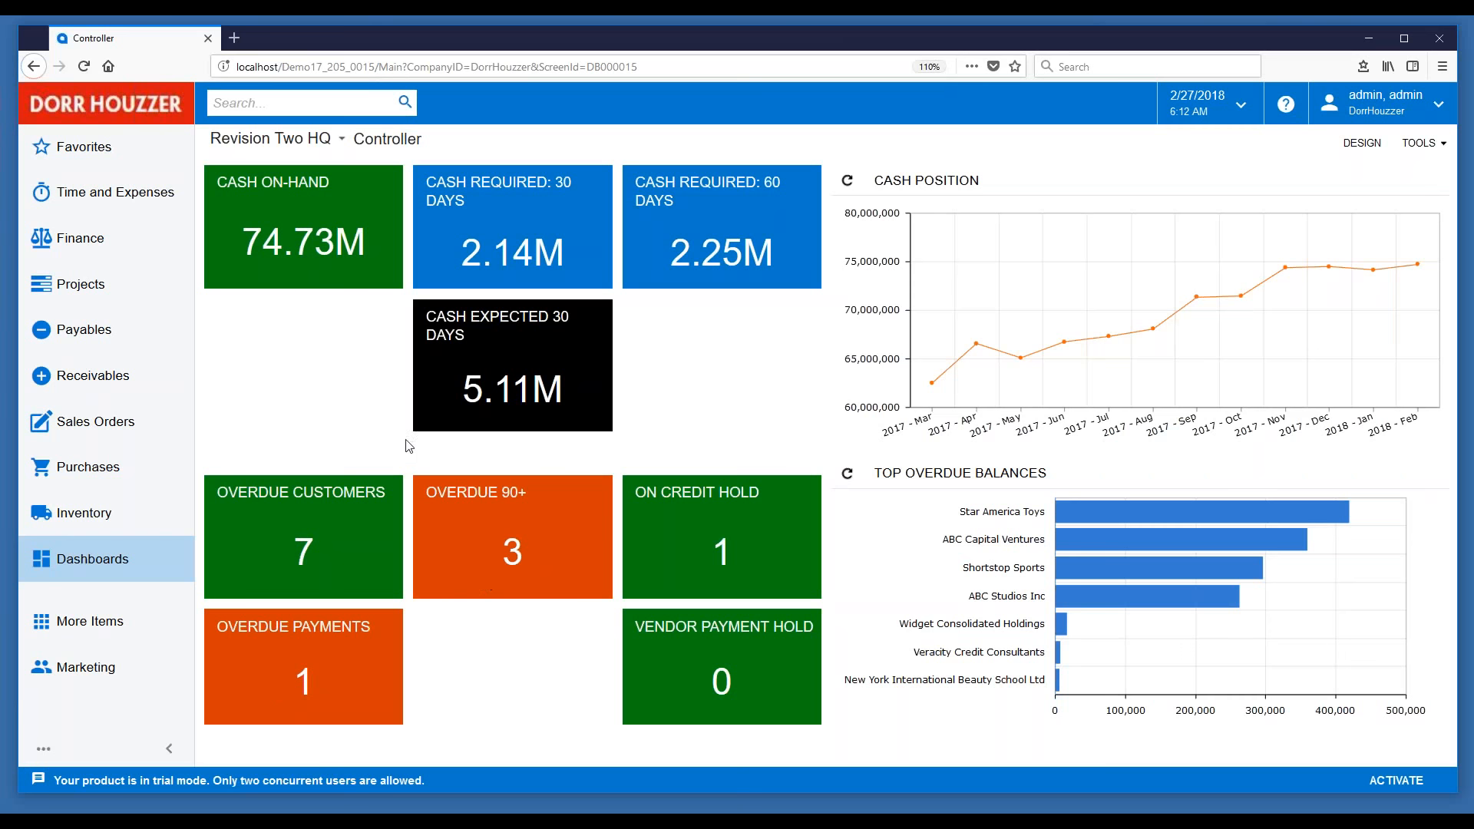
Look over the available dashboards, and search the whole system for "abc".
left_click(91, 565)
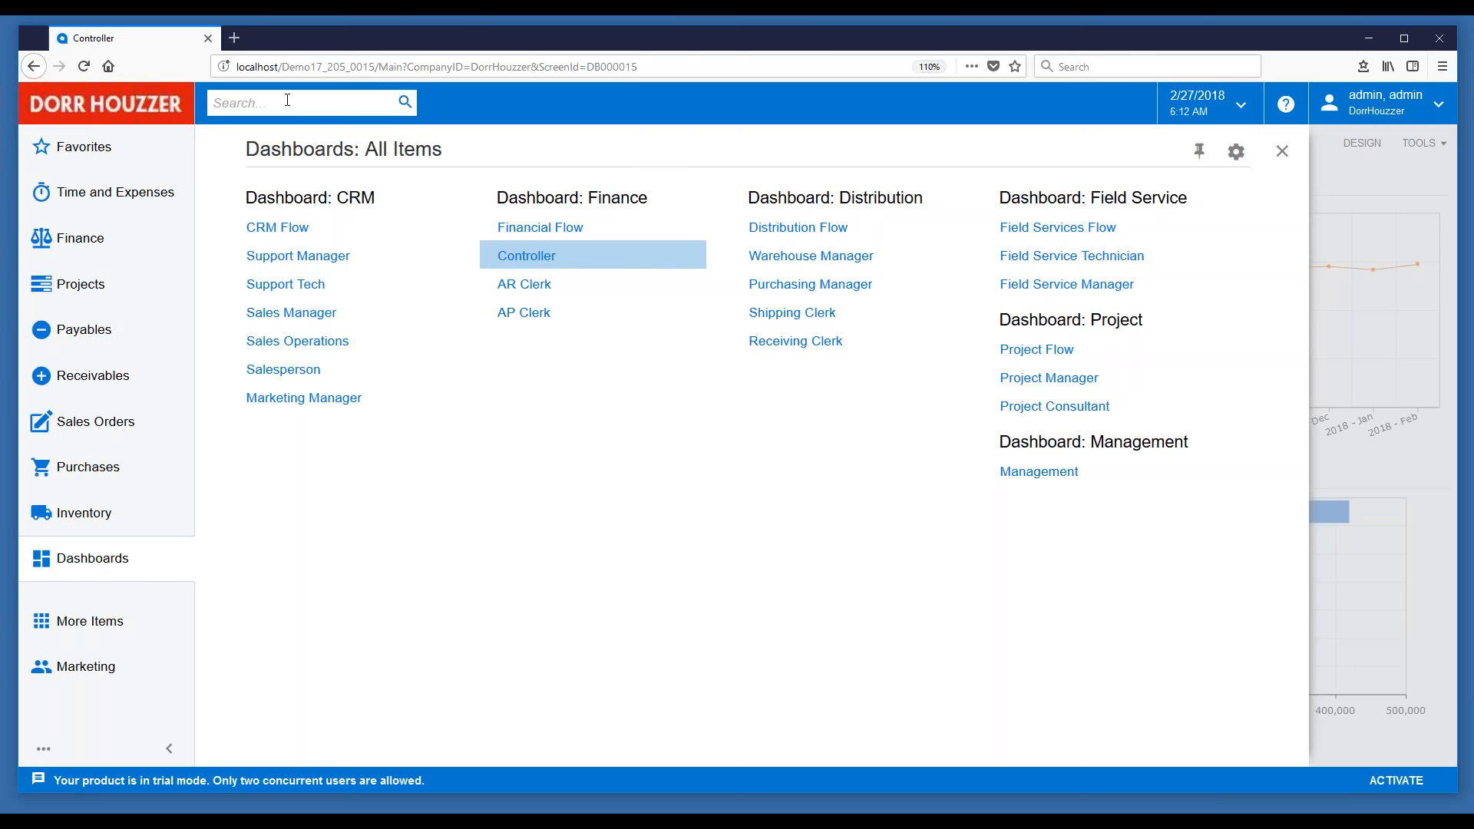
type("a")
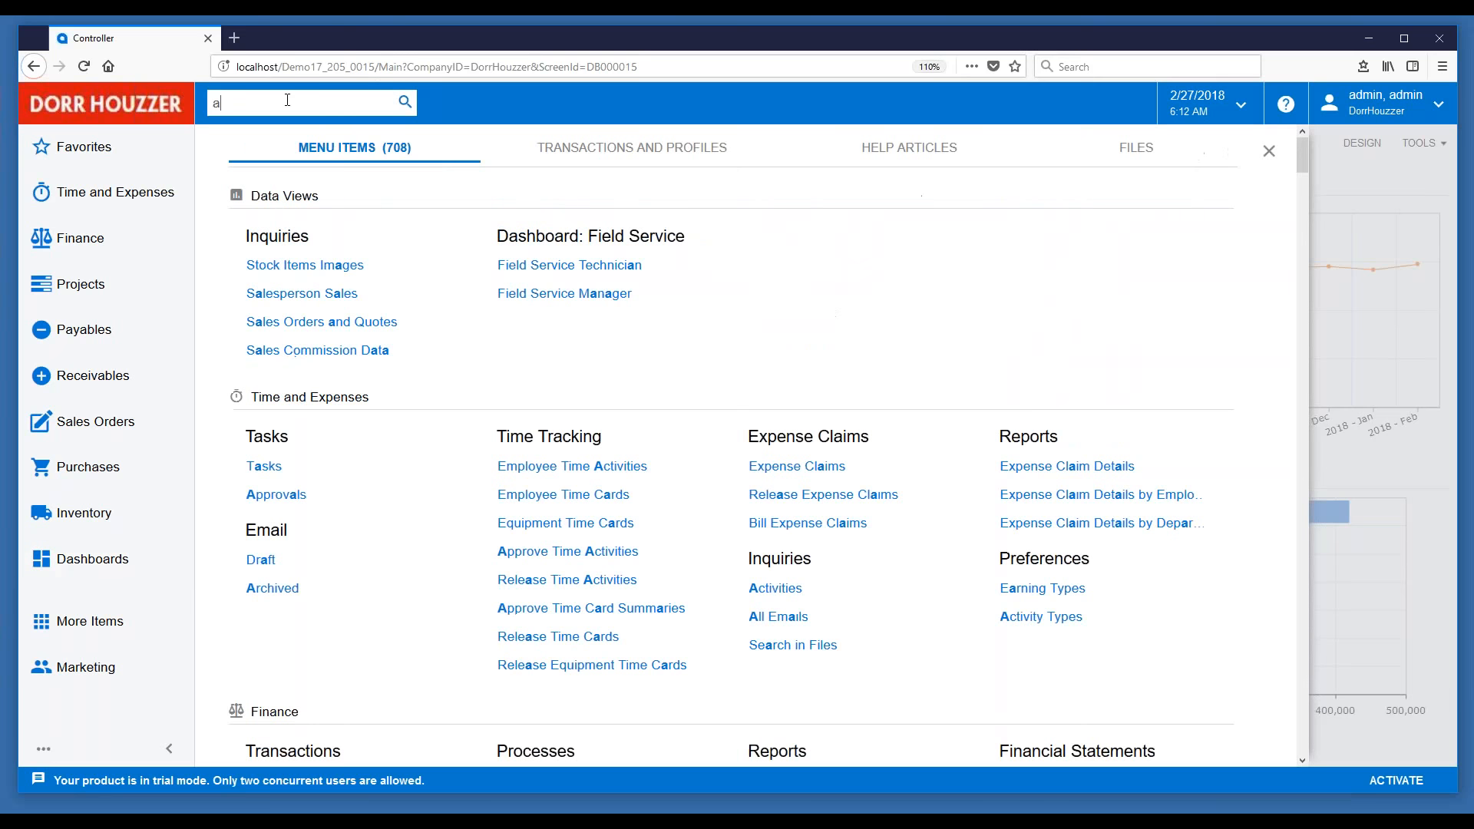
type("b")
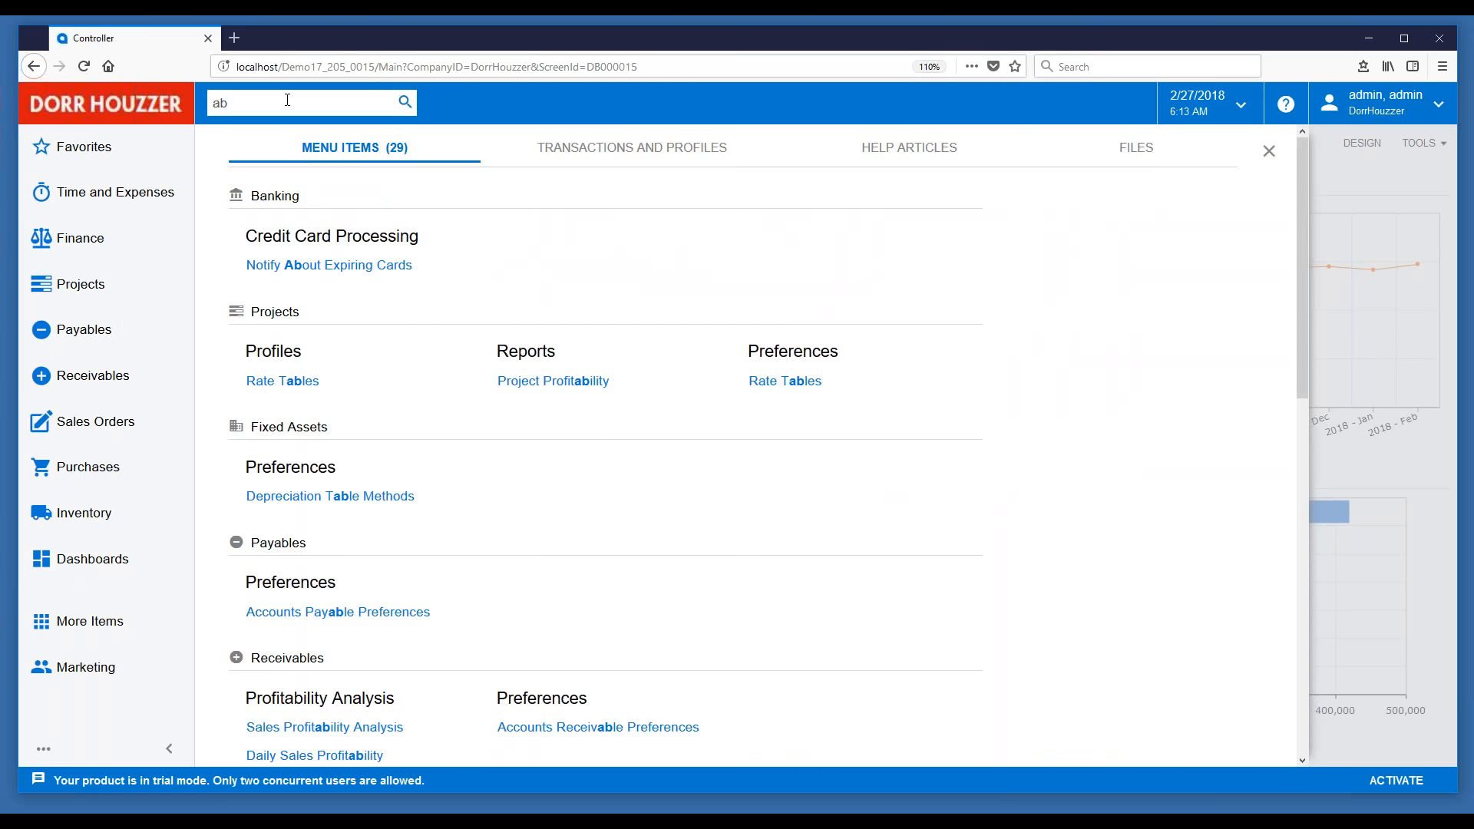
type("c")
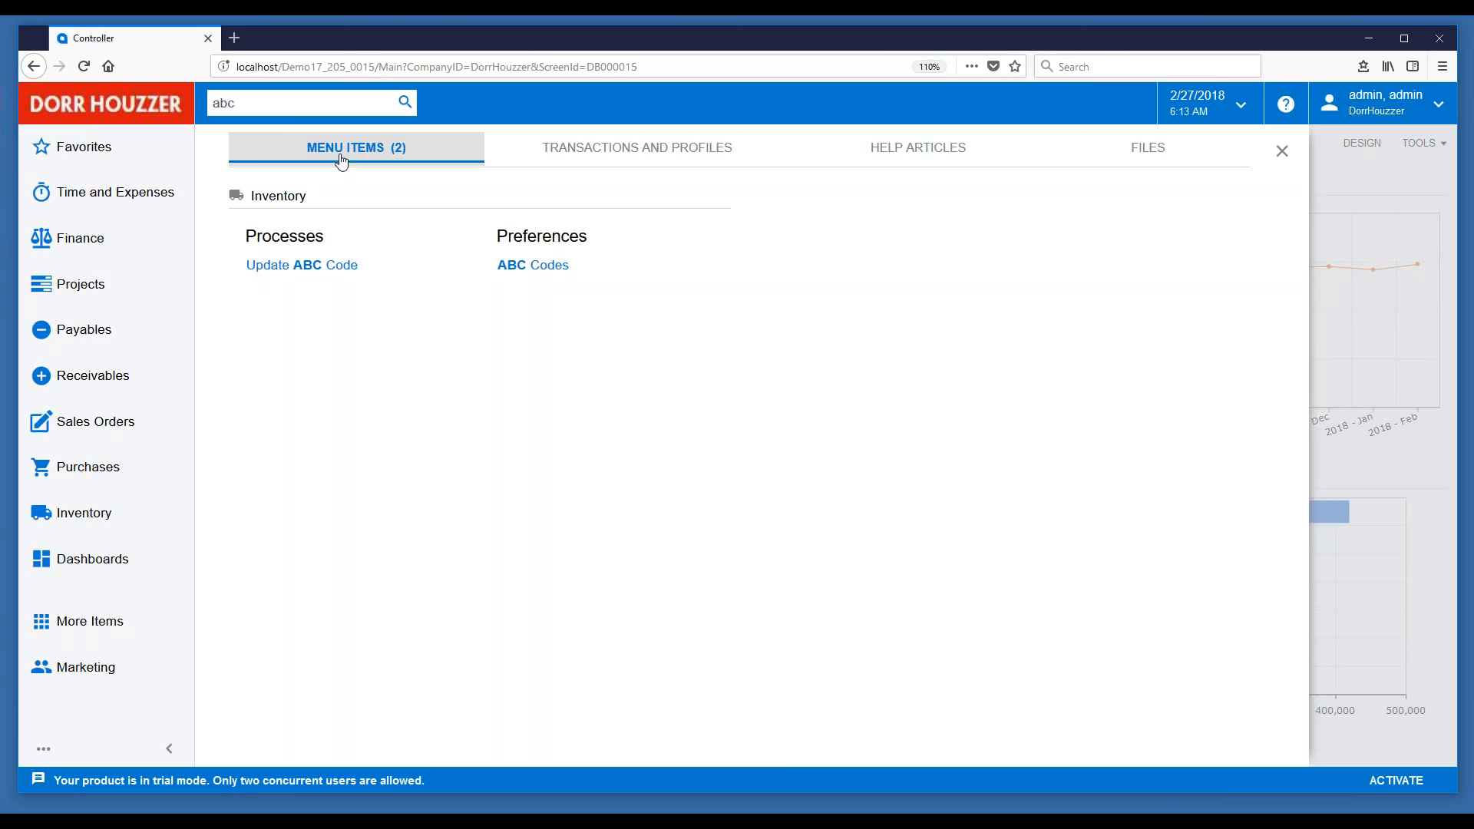
Review the transactions, help articles and files matching "abc", and open the first ABC Studios invoice.
left_click(626, 151)
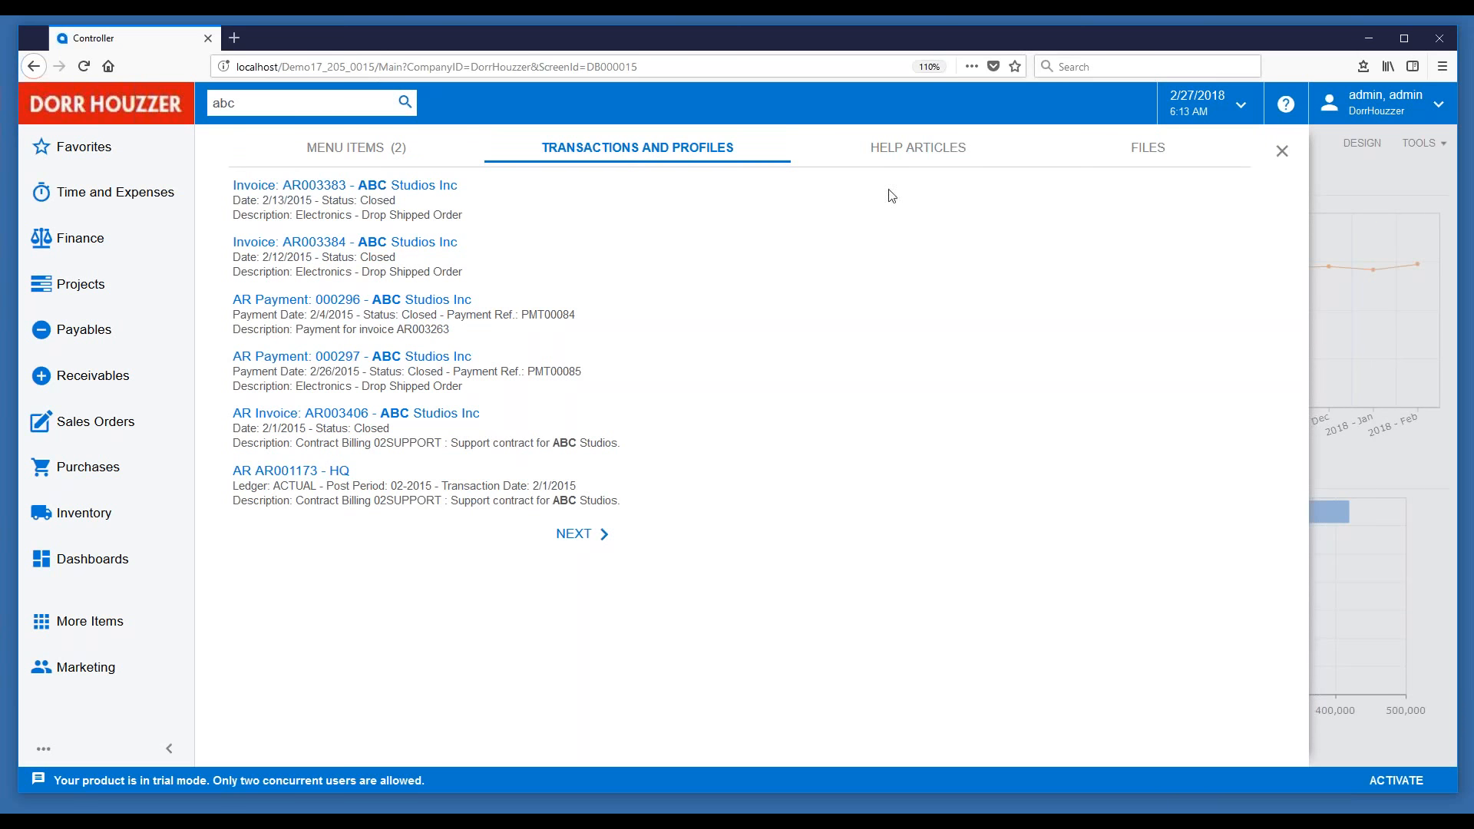
left_click(914, 159)
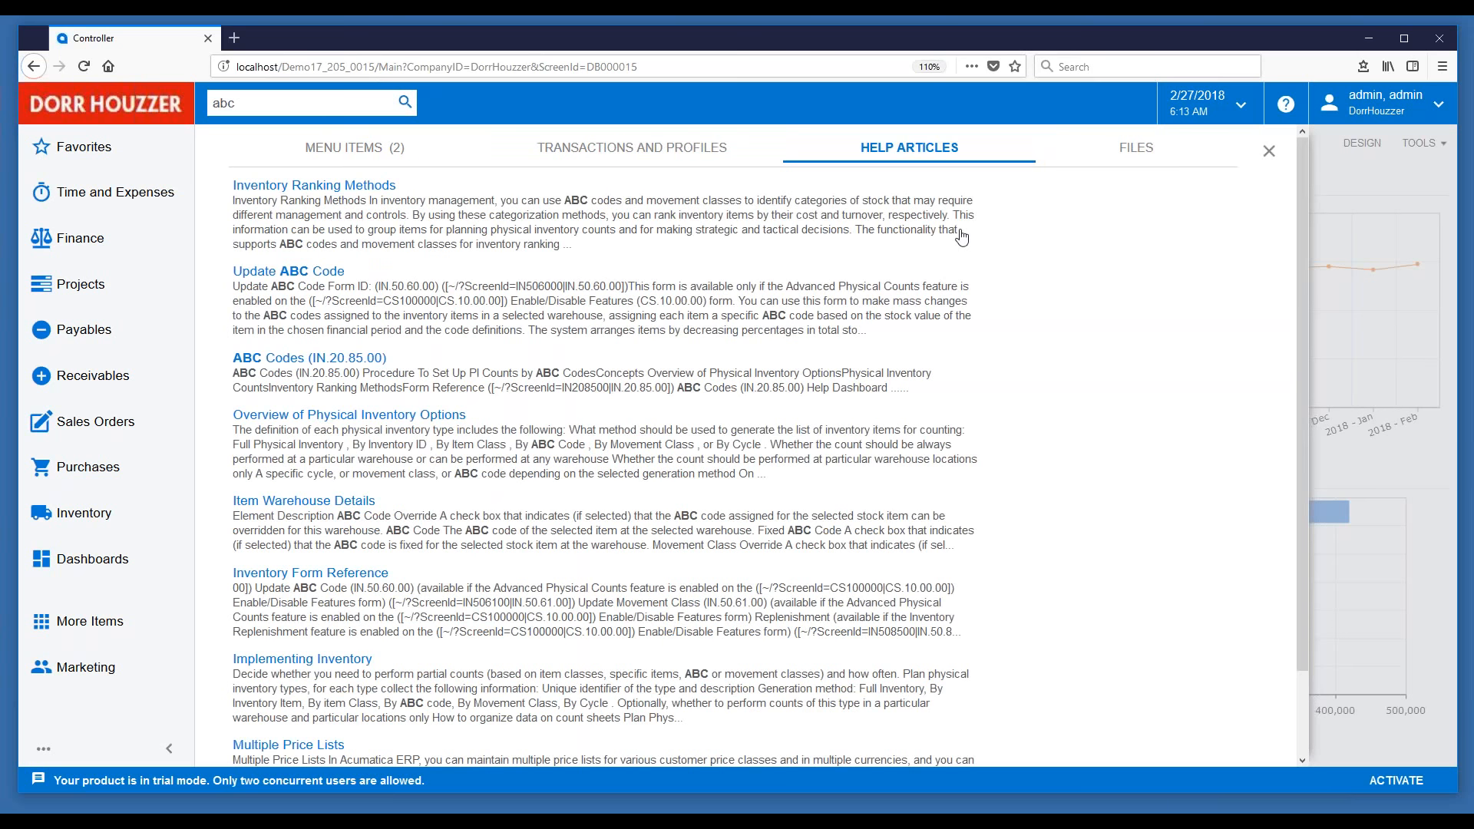
left_click(1136, 160)
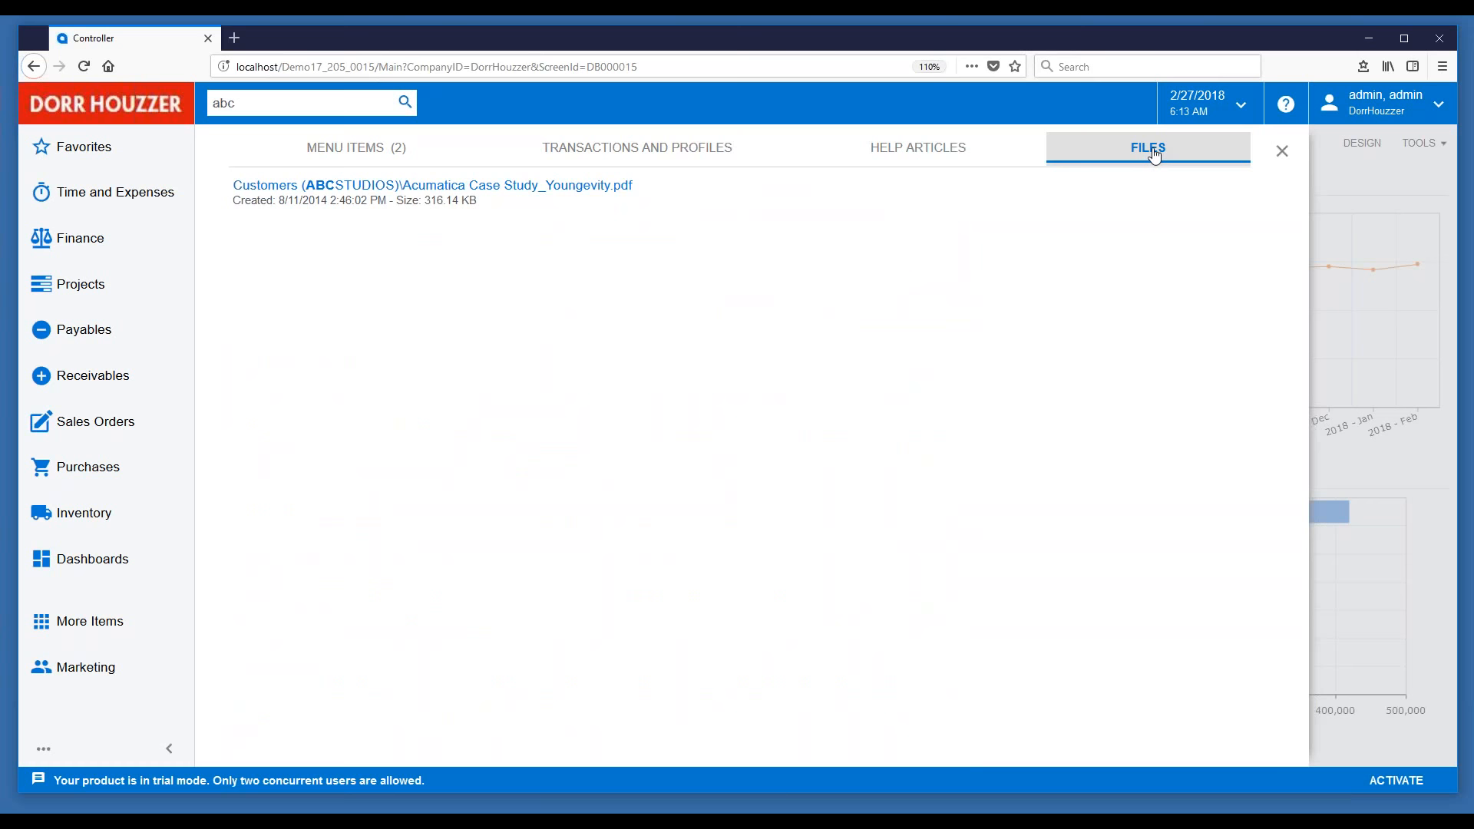
left_click(637, 153)
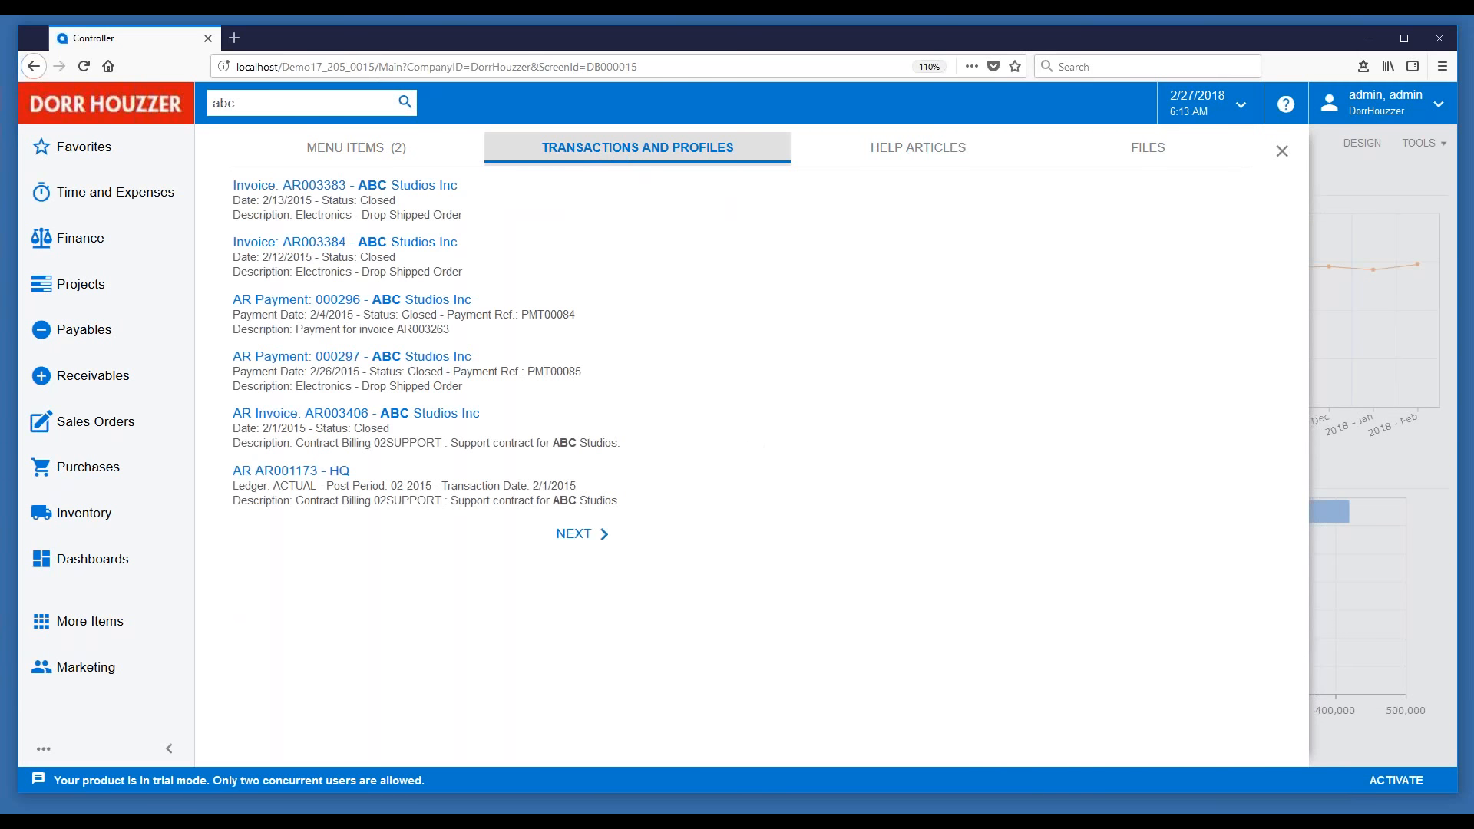
left_click(298, 185)
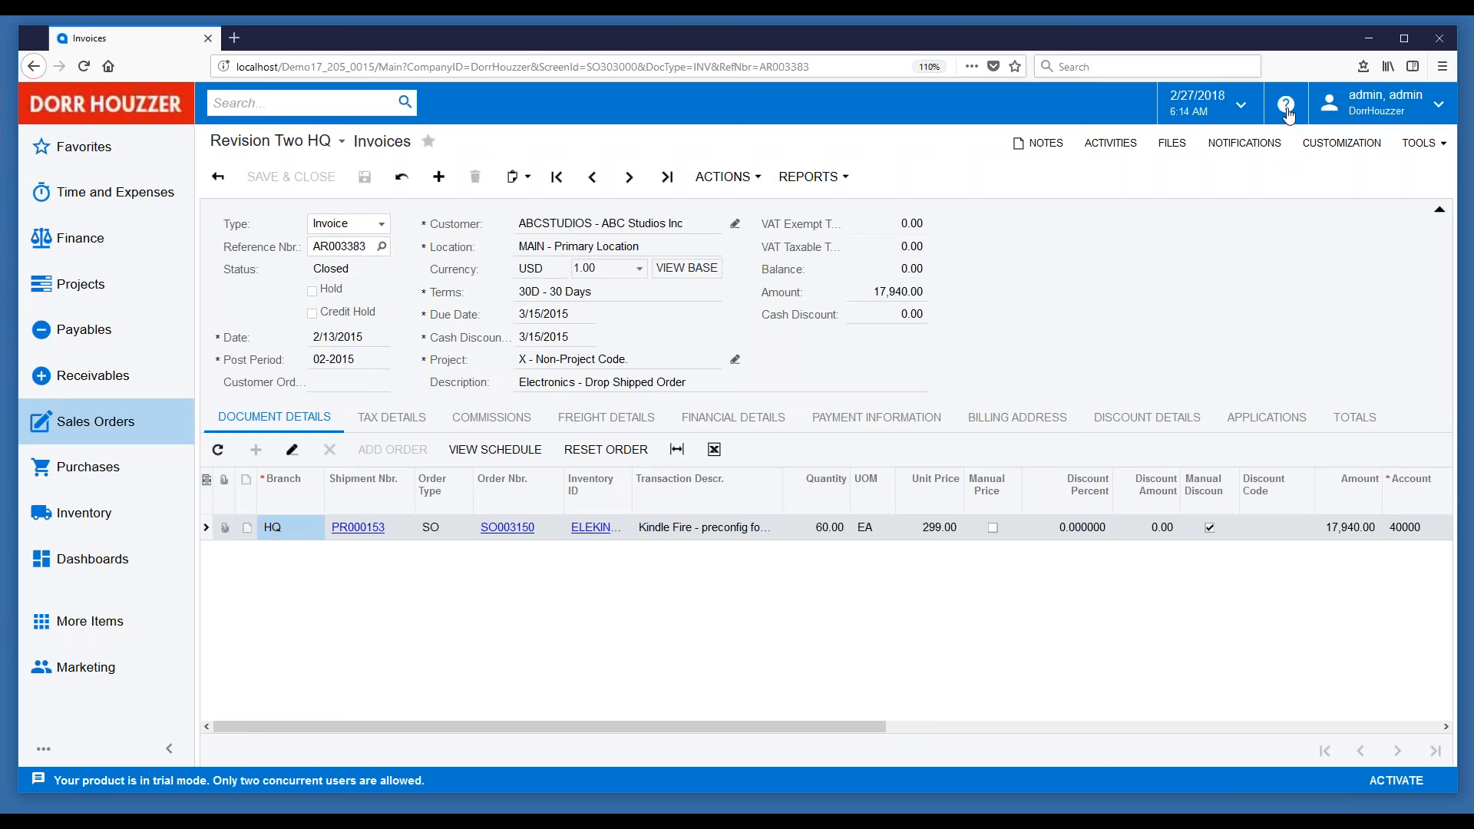
View the Acumatica Educational Resources from the invoice form's help, and close that help page.
left_click(1287, 107)
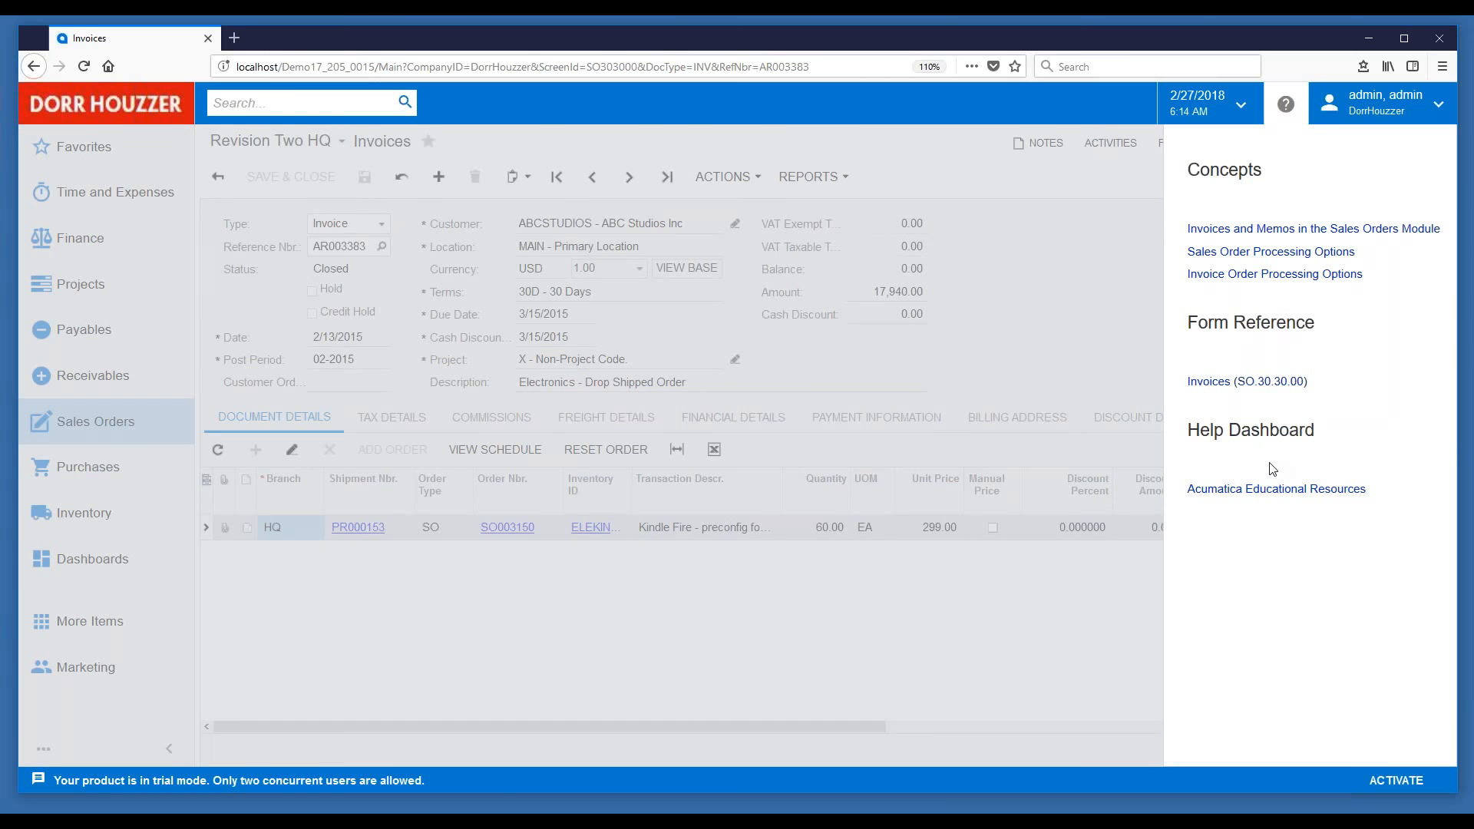
left_click(1245, 495)
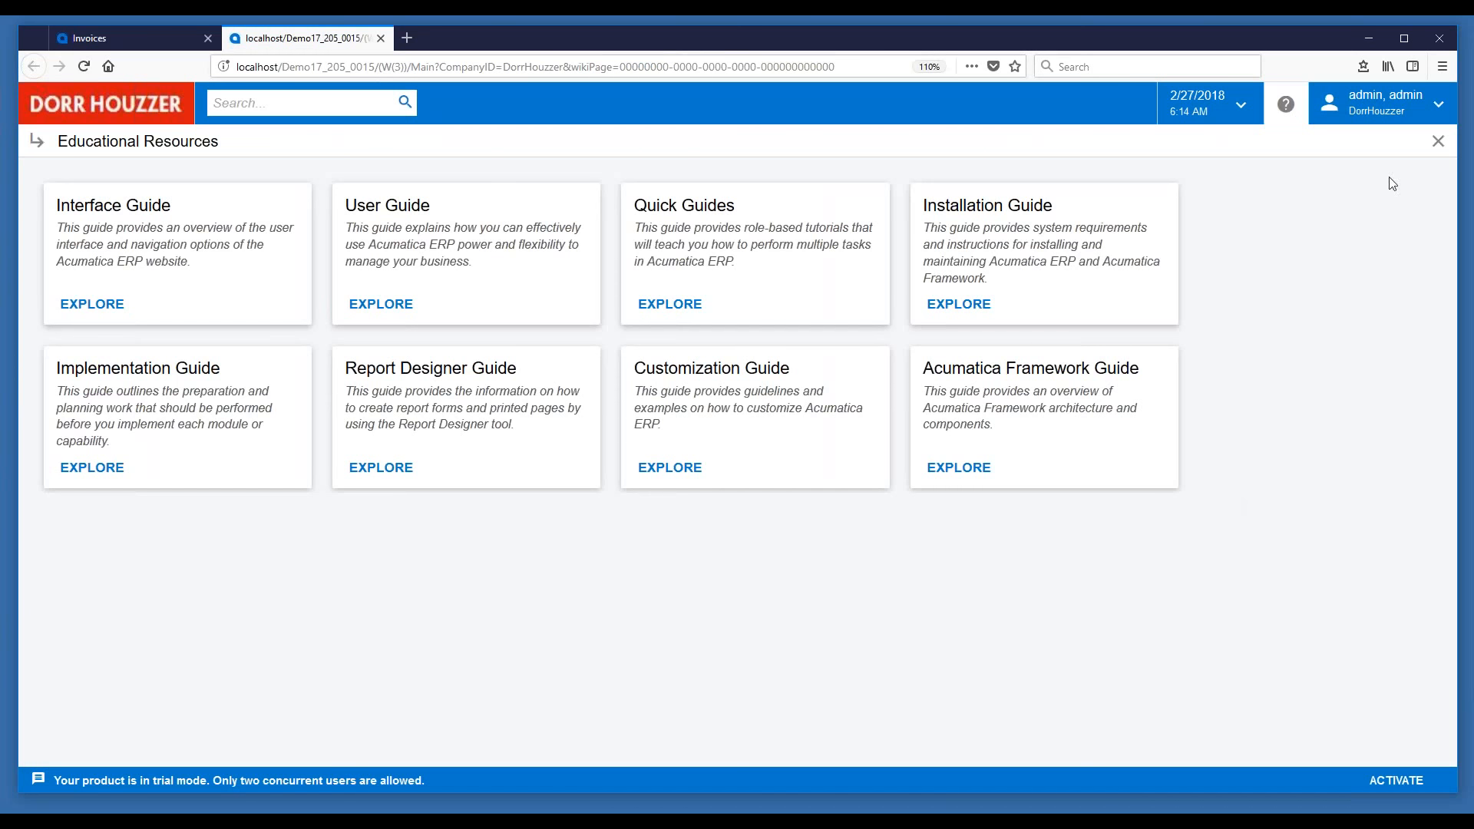
left_click(1438, 141)
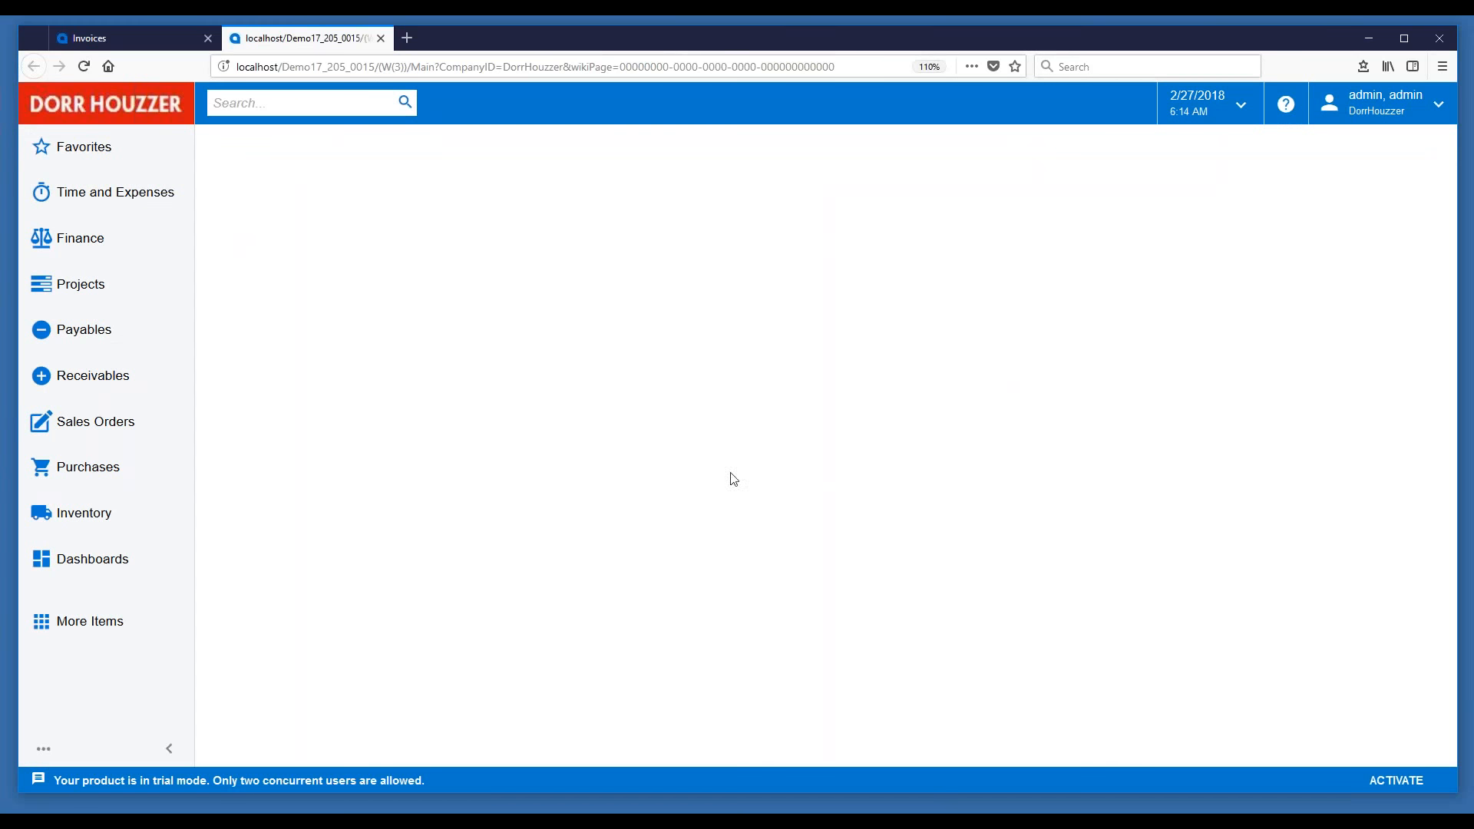
Compare the quick menu of the Sales Orders workspace with its full list of items.
left_click(80, 428)
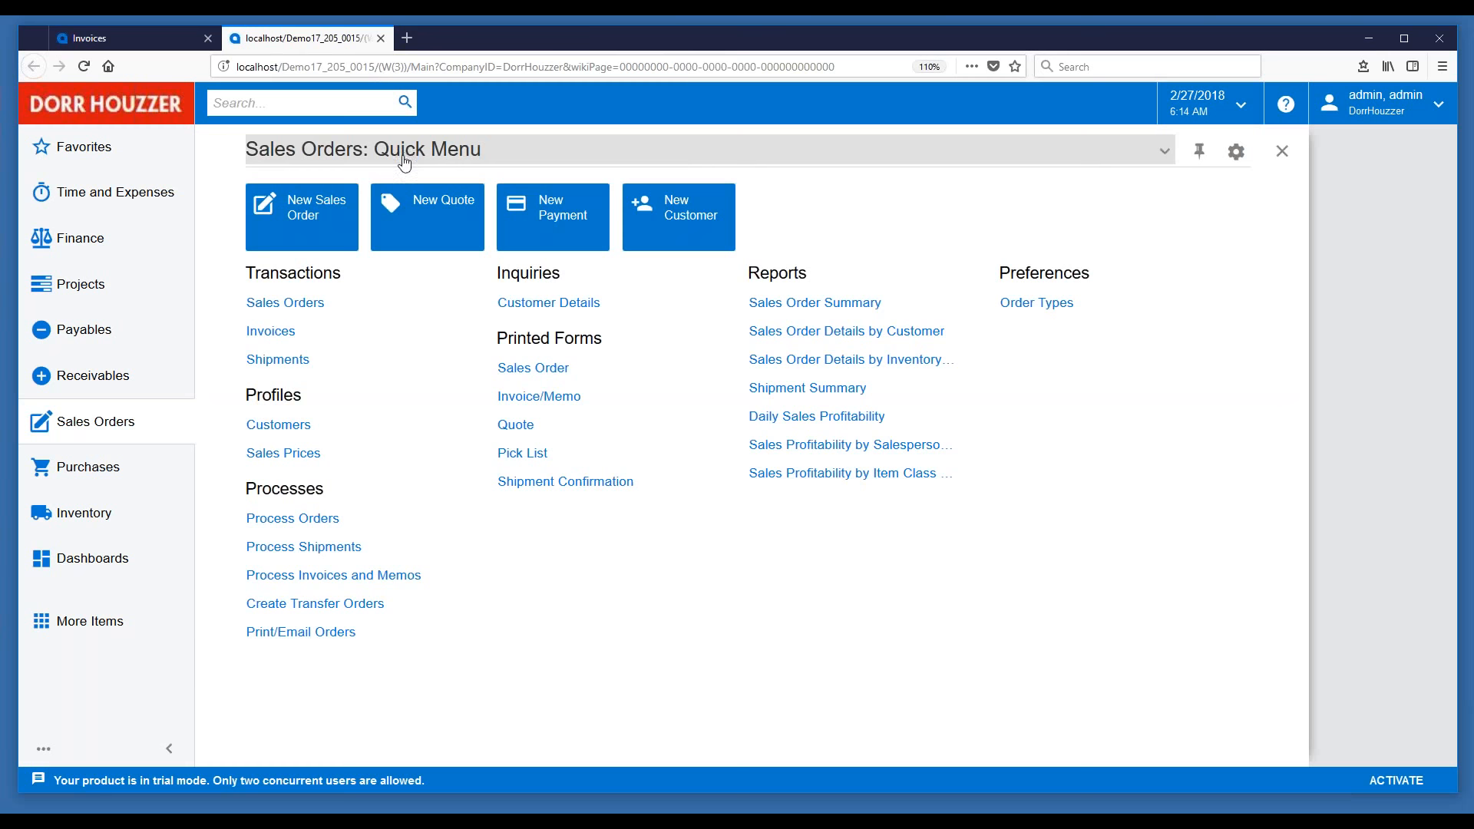
left_click(490, 156)
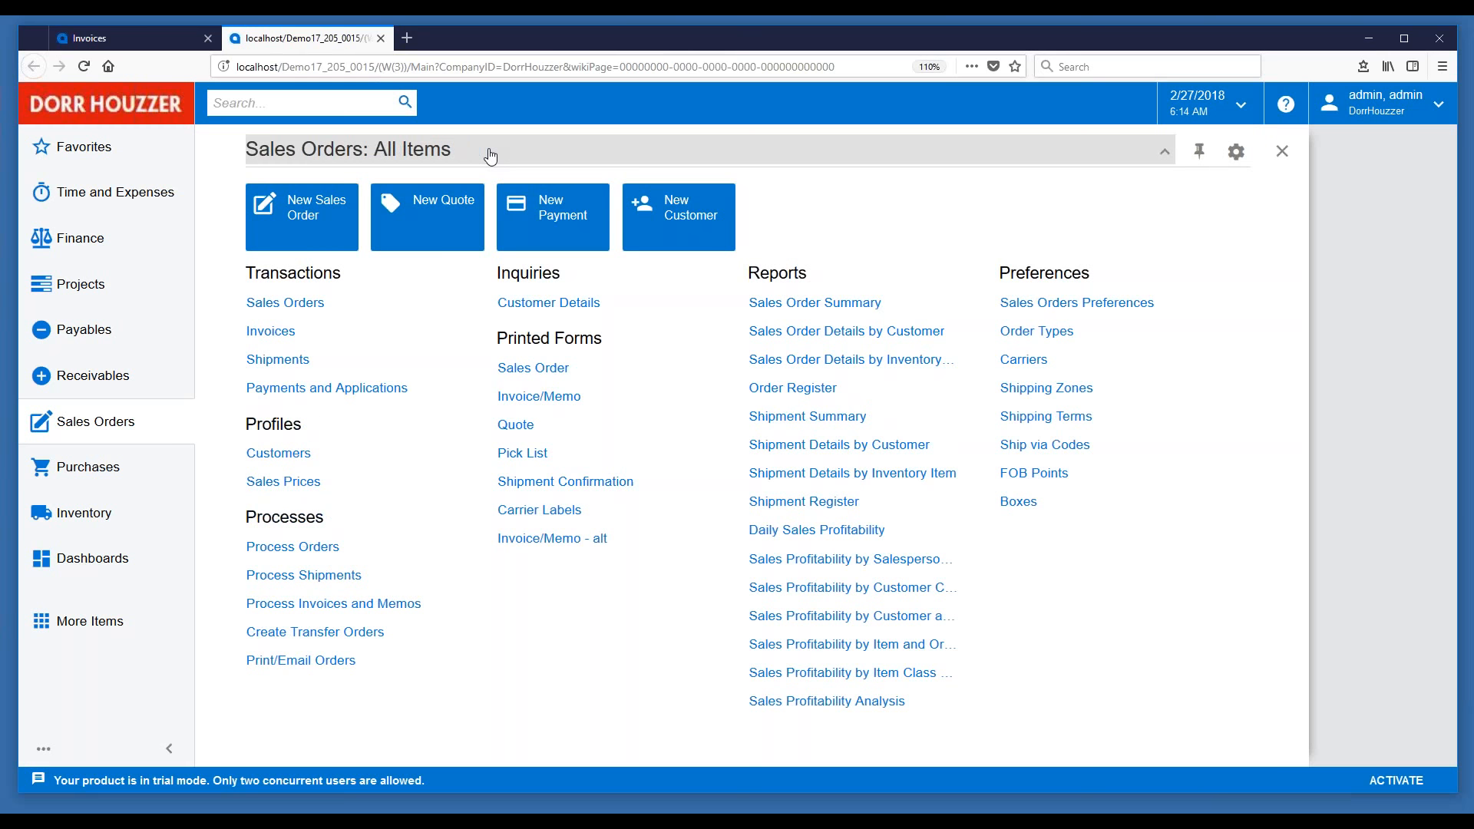
left_click(492, 156)
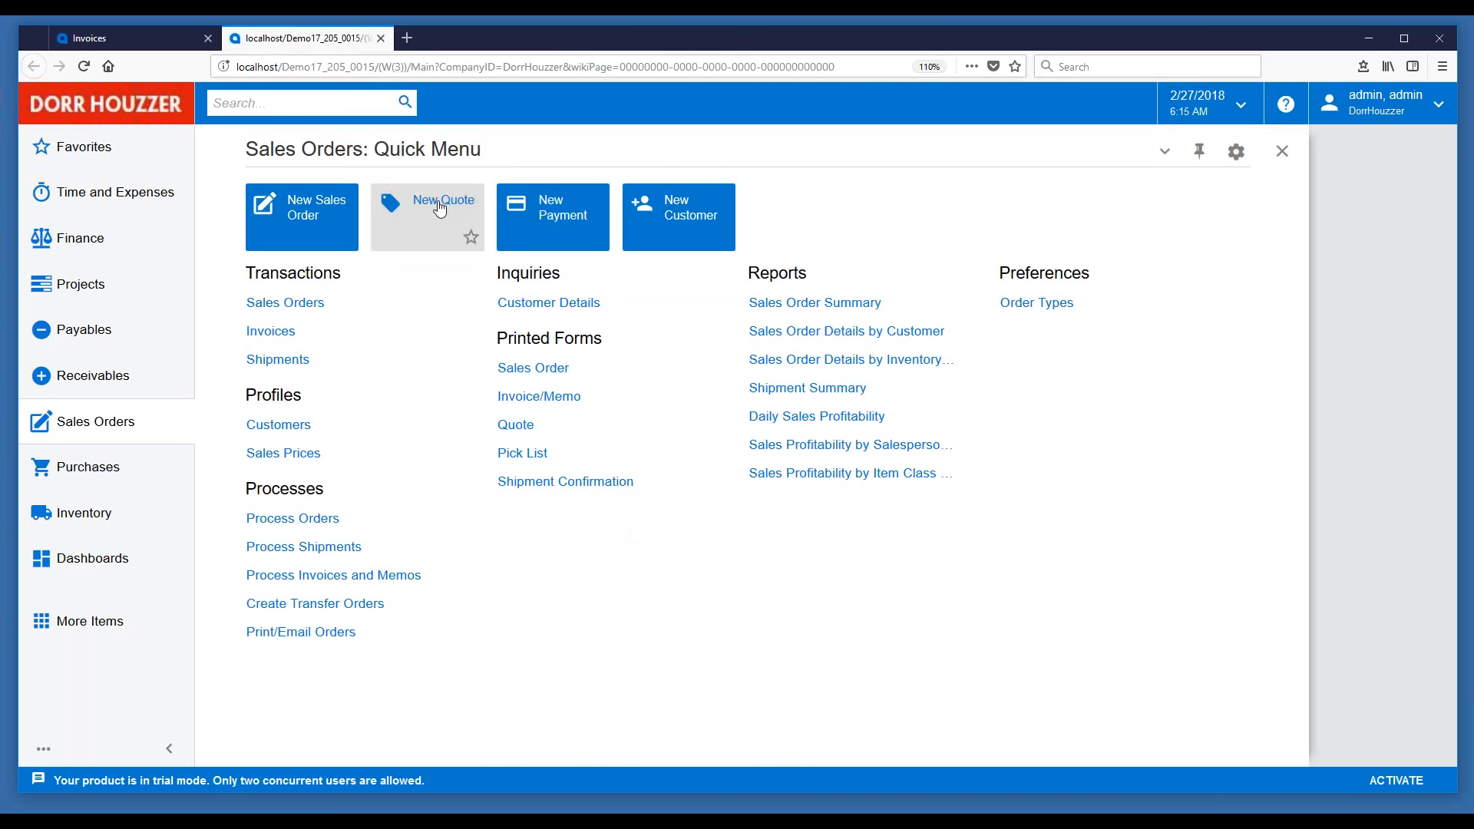
left_click(461, 156)
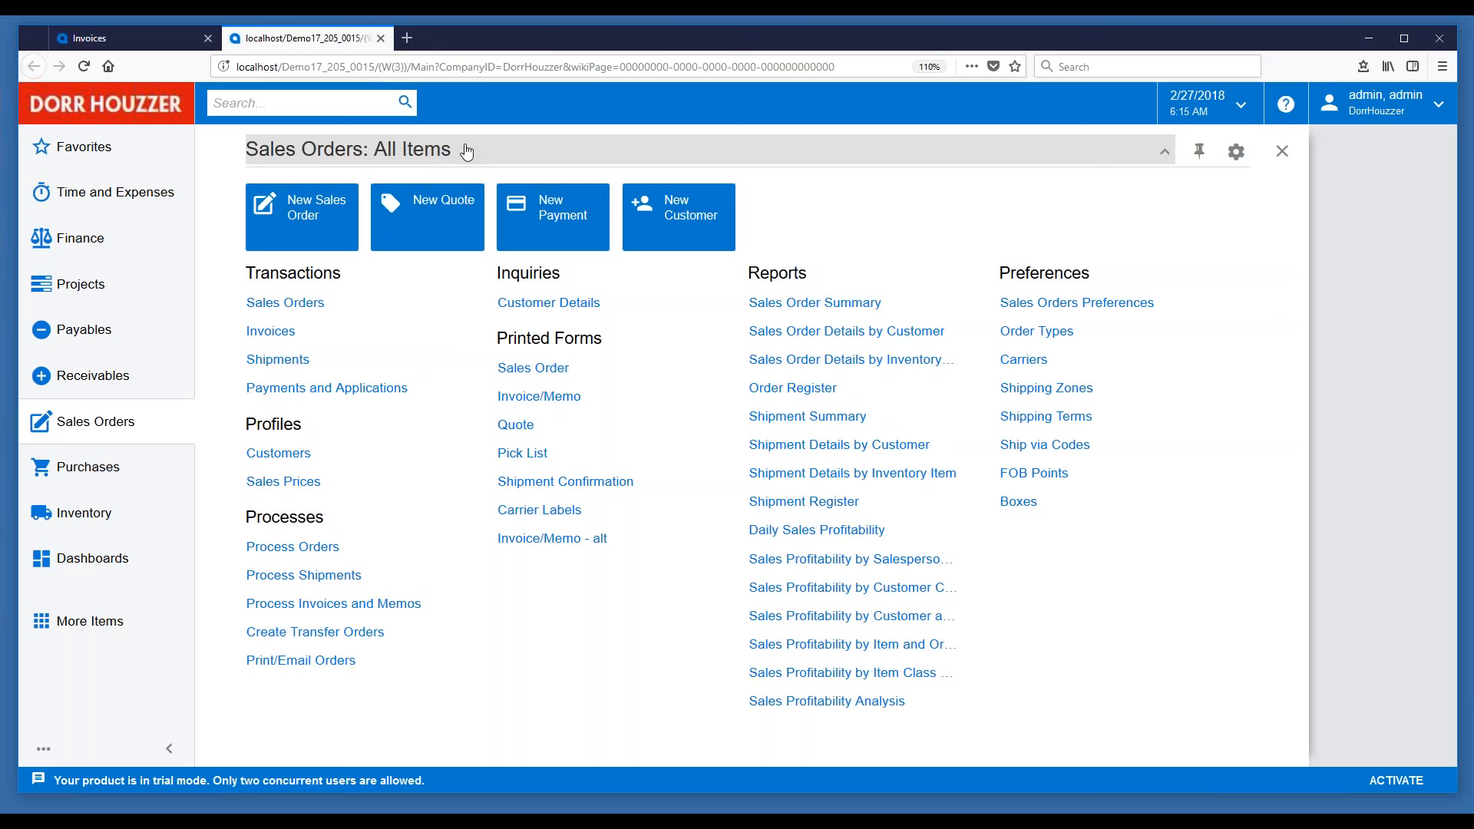
left_click(464, 154)
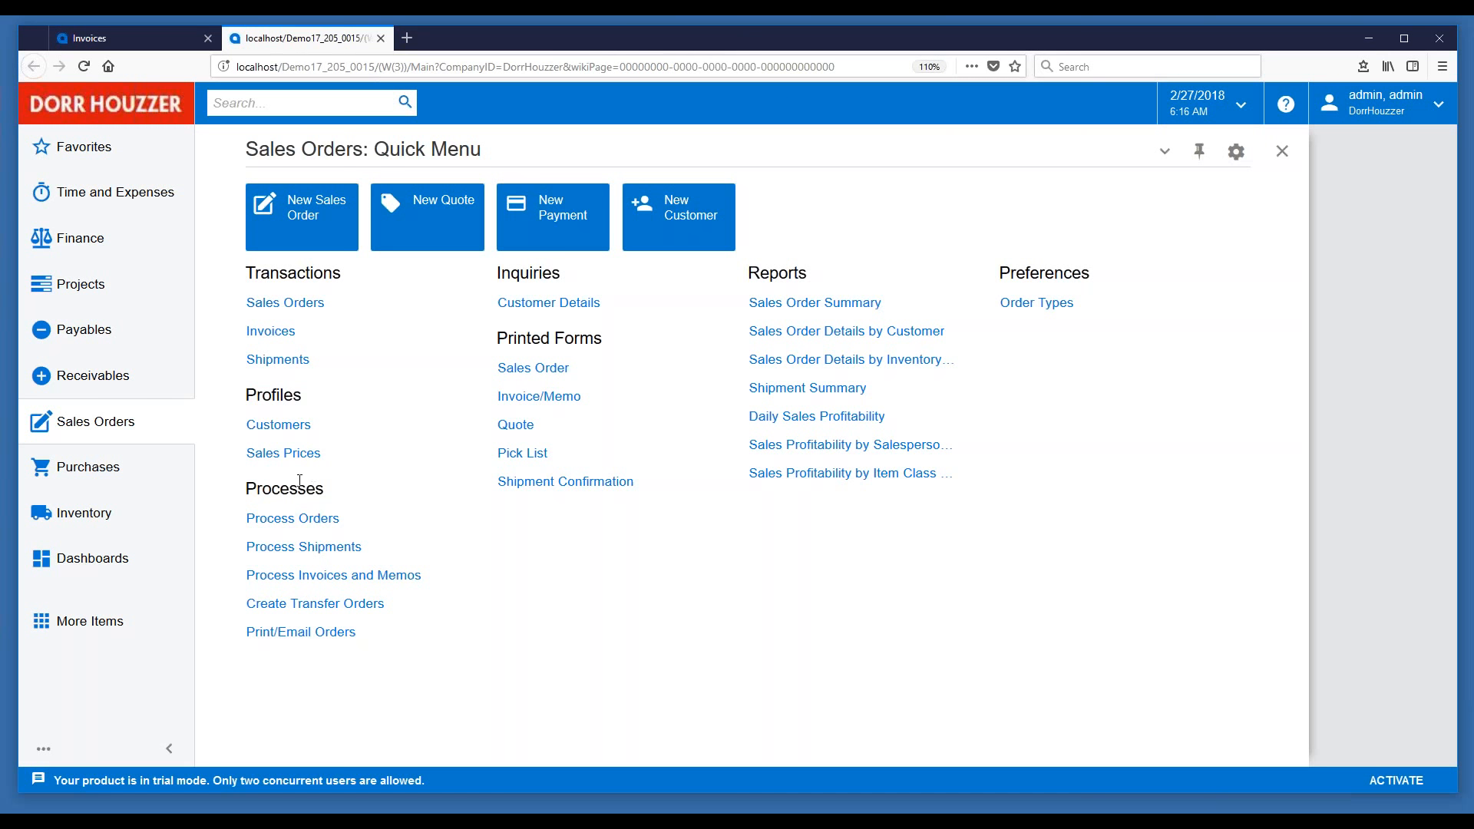
Open the list of sales orders and view its My Orders and Quotes filters.
left_click(291, 305)
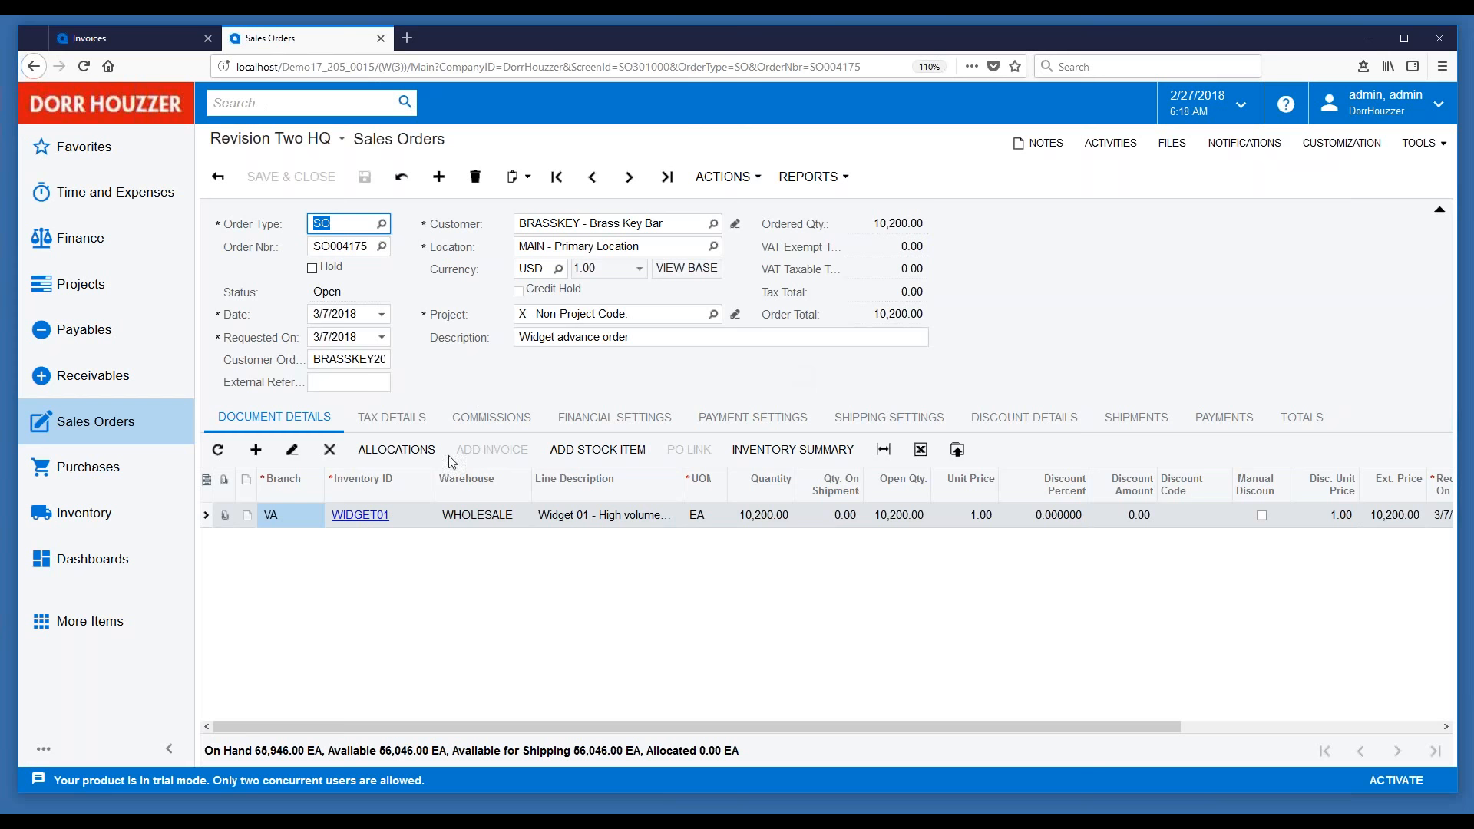
left_click(86, 434)
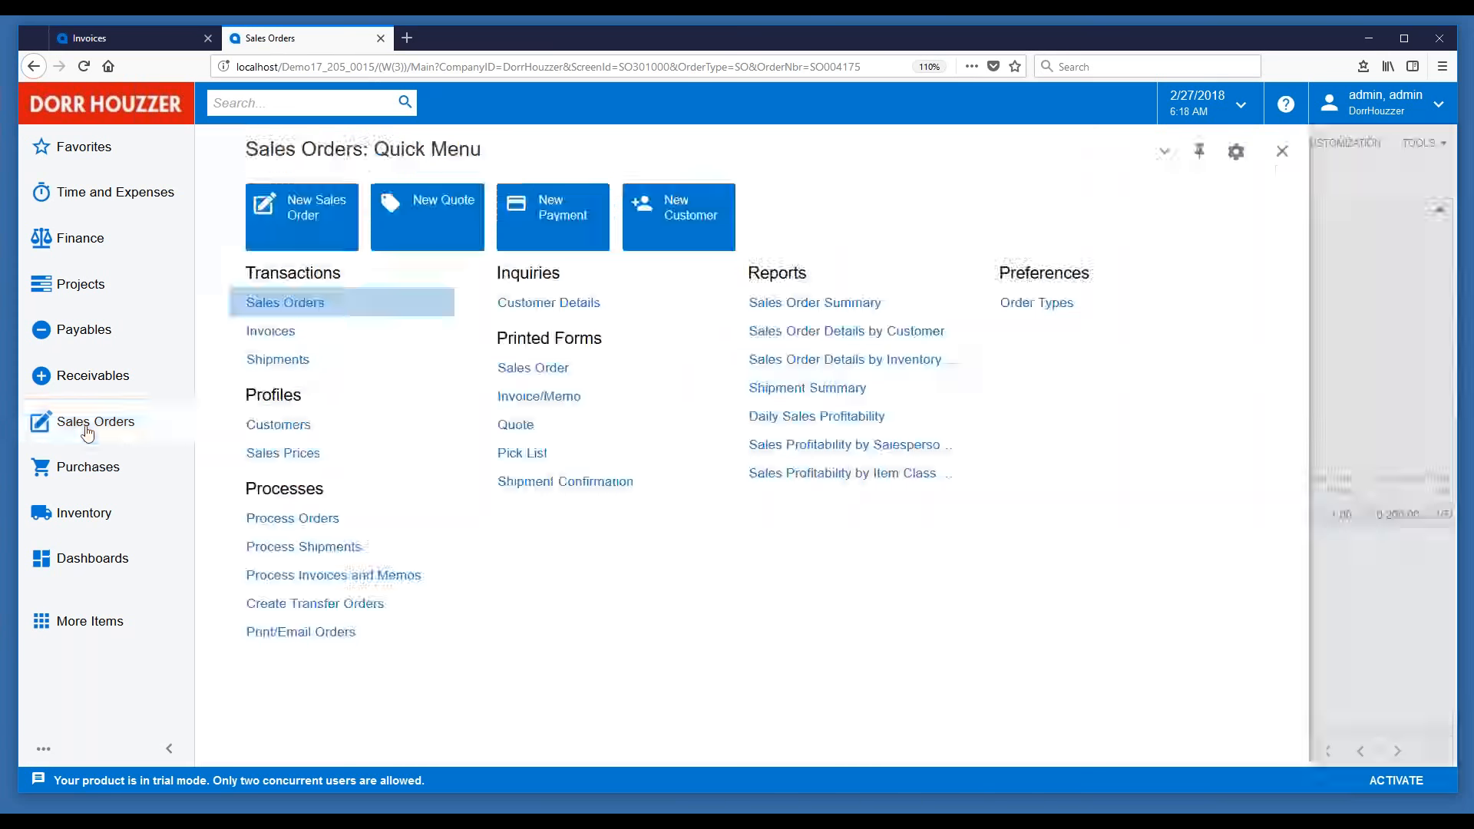
left_click(289, 303)
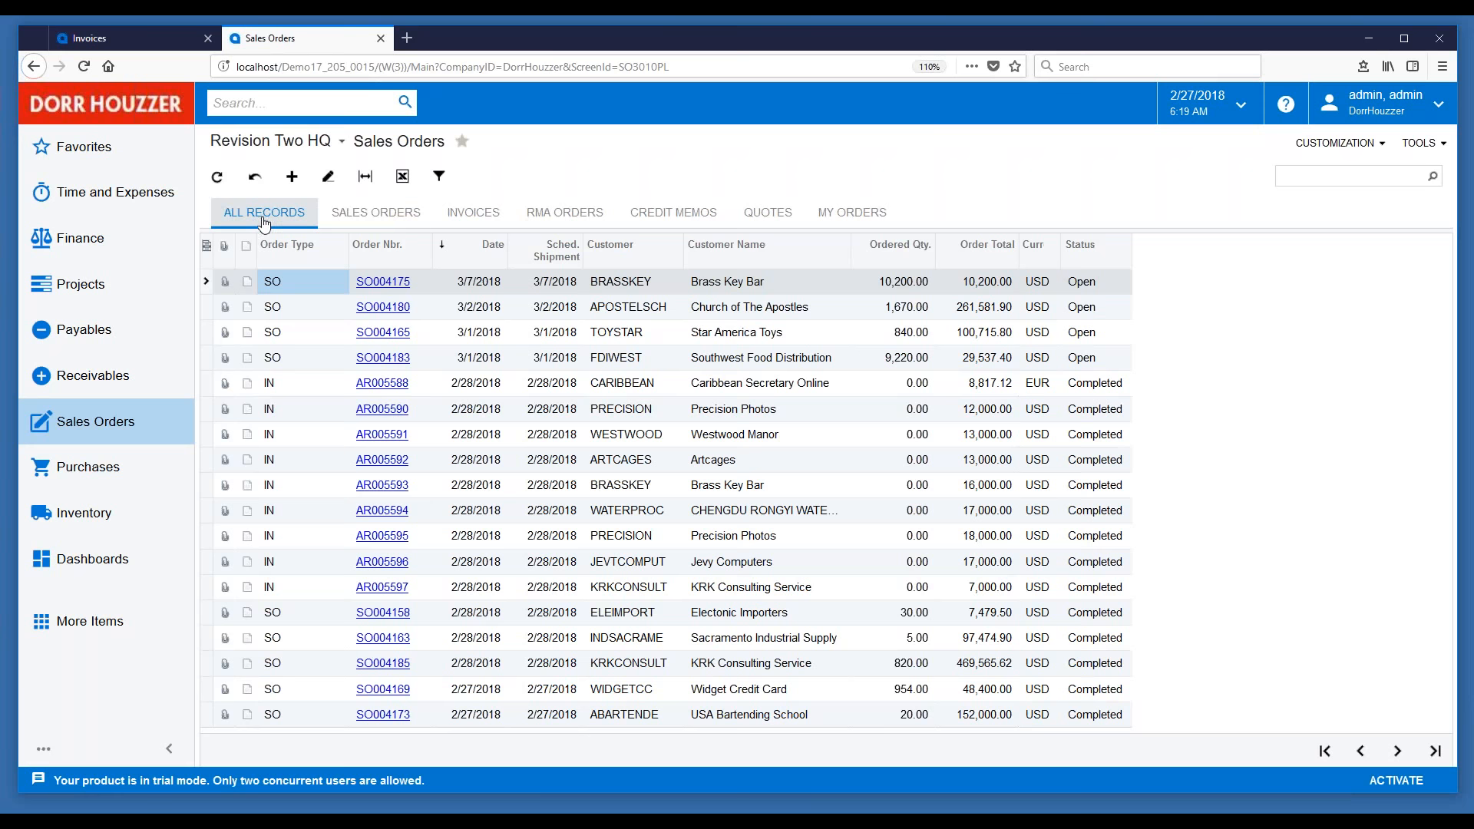
left_click(854, 219)
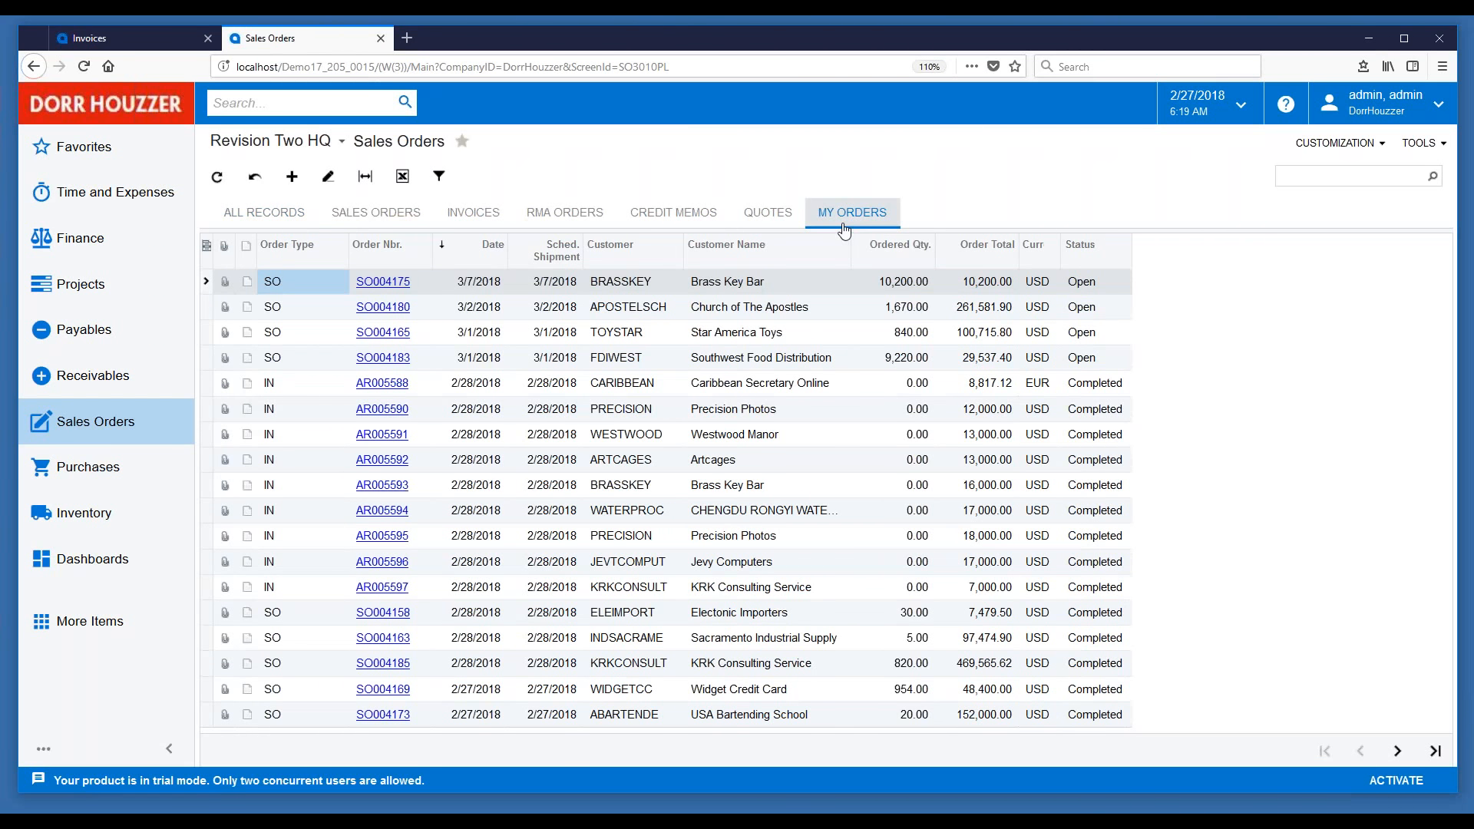
left_click(771, 217)
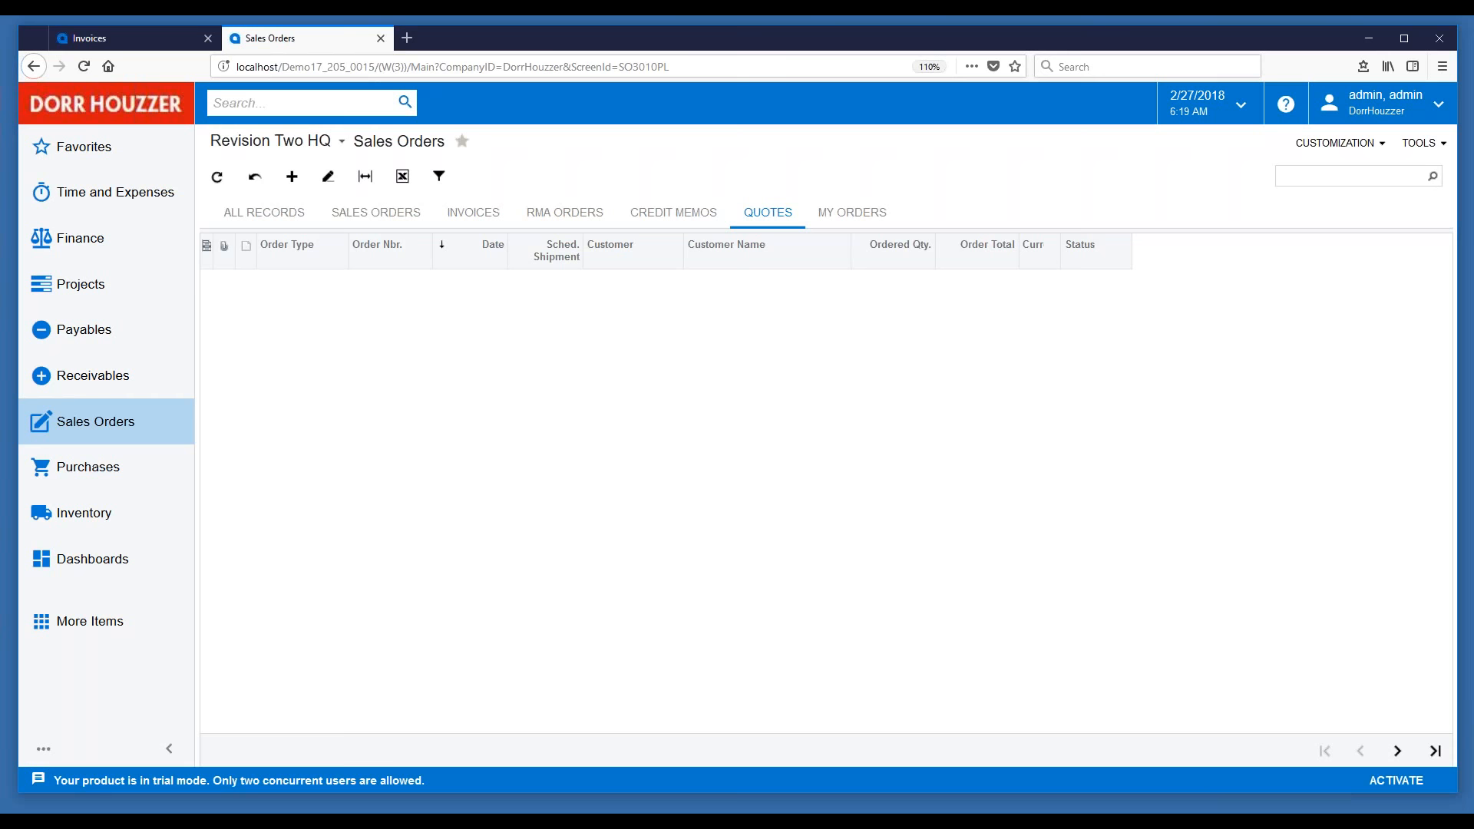
Show all sales order records and filter them to the Open status.
left_click(249, 218)
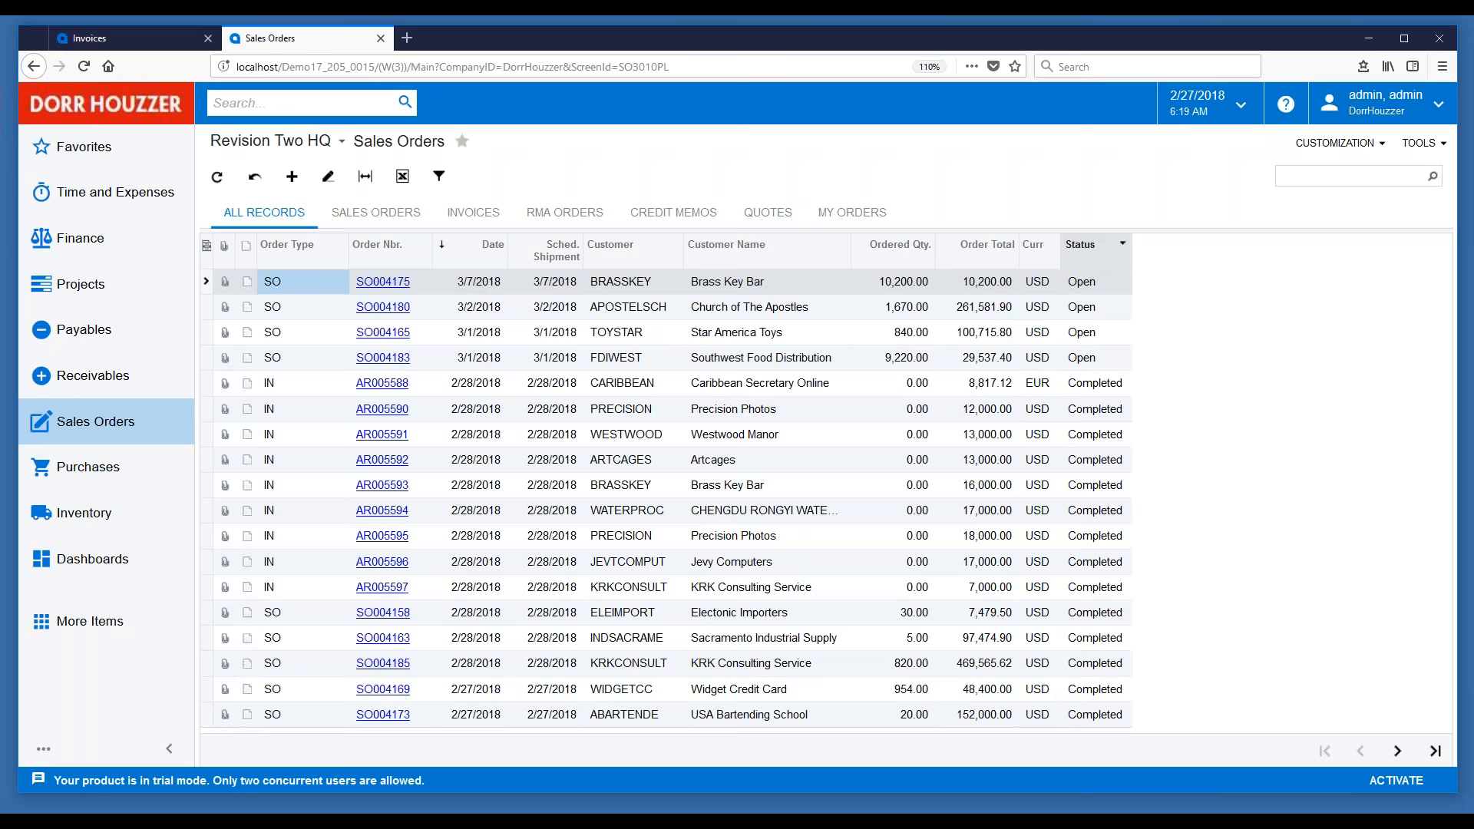
left_click(1122, 243)
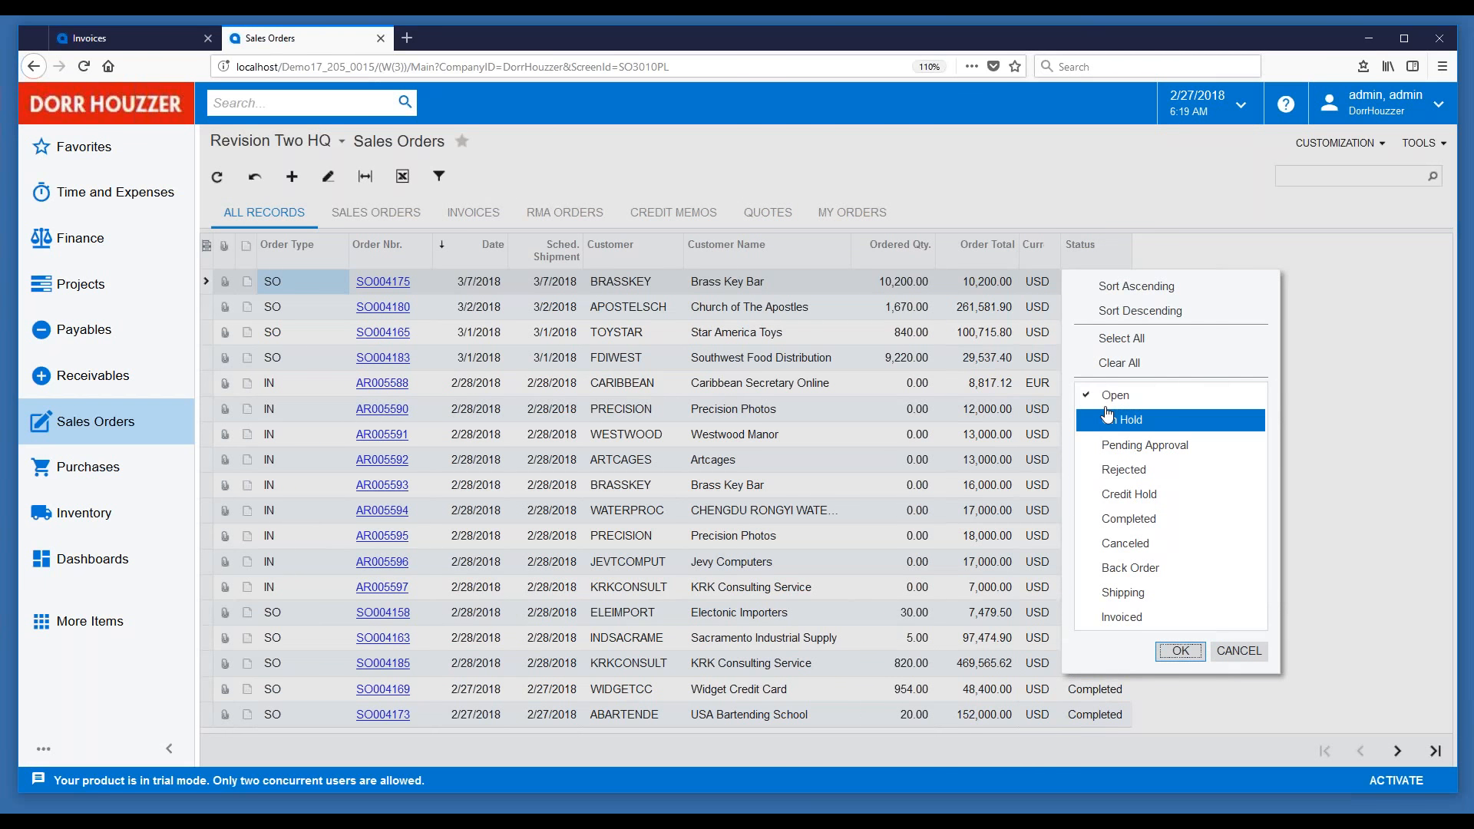
left_click(1179, 651)
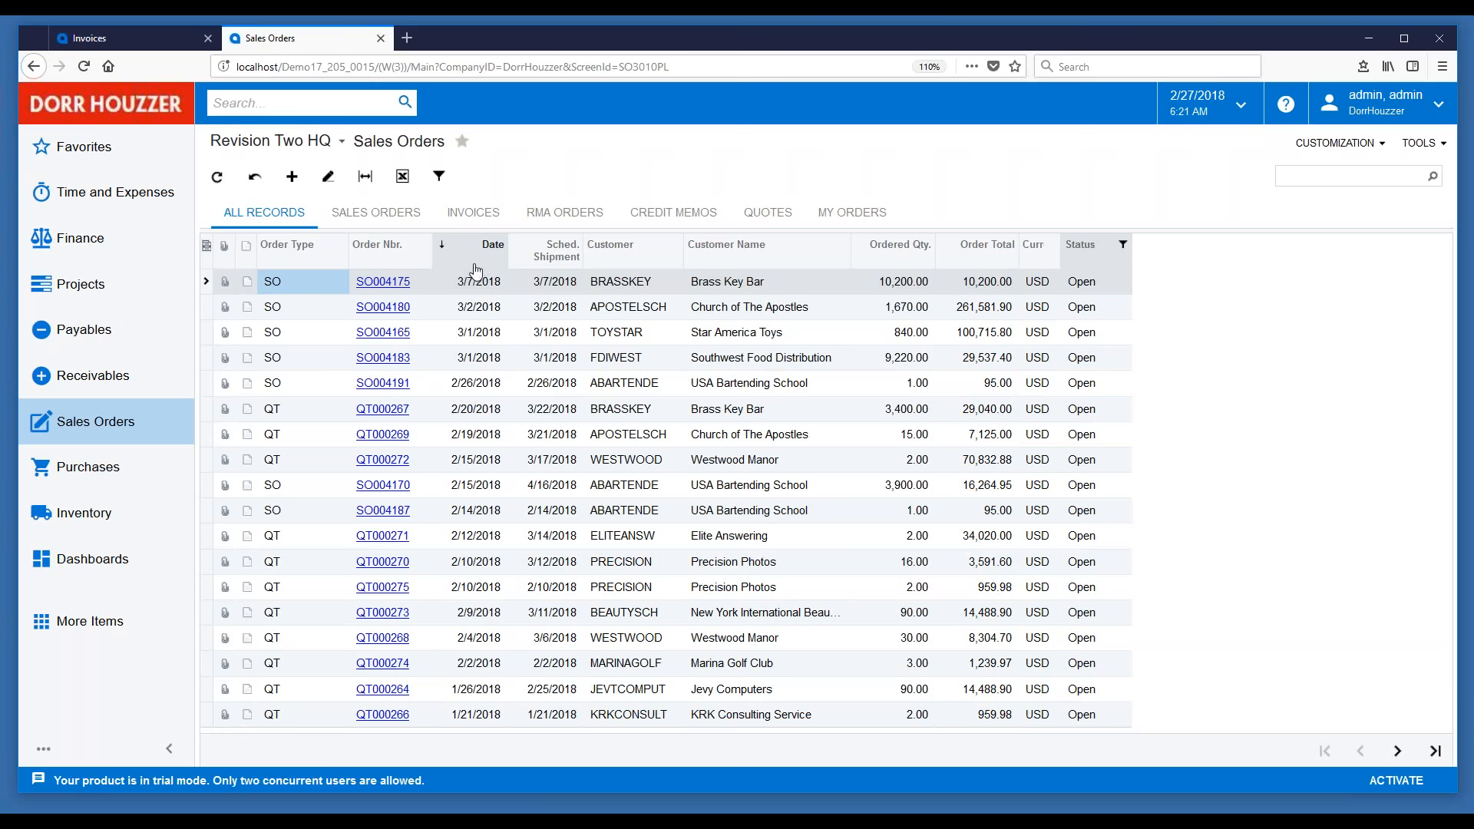
Open the first Brass Key Bar sales order in the filtered list and confirm a blank record note.
left_click(376, 281)
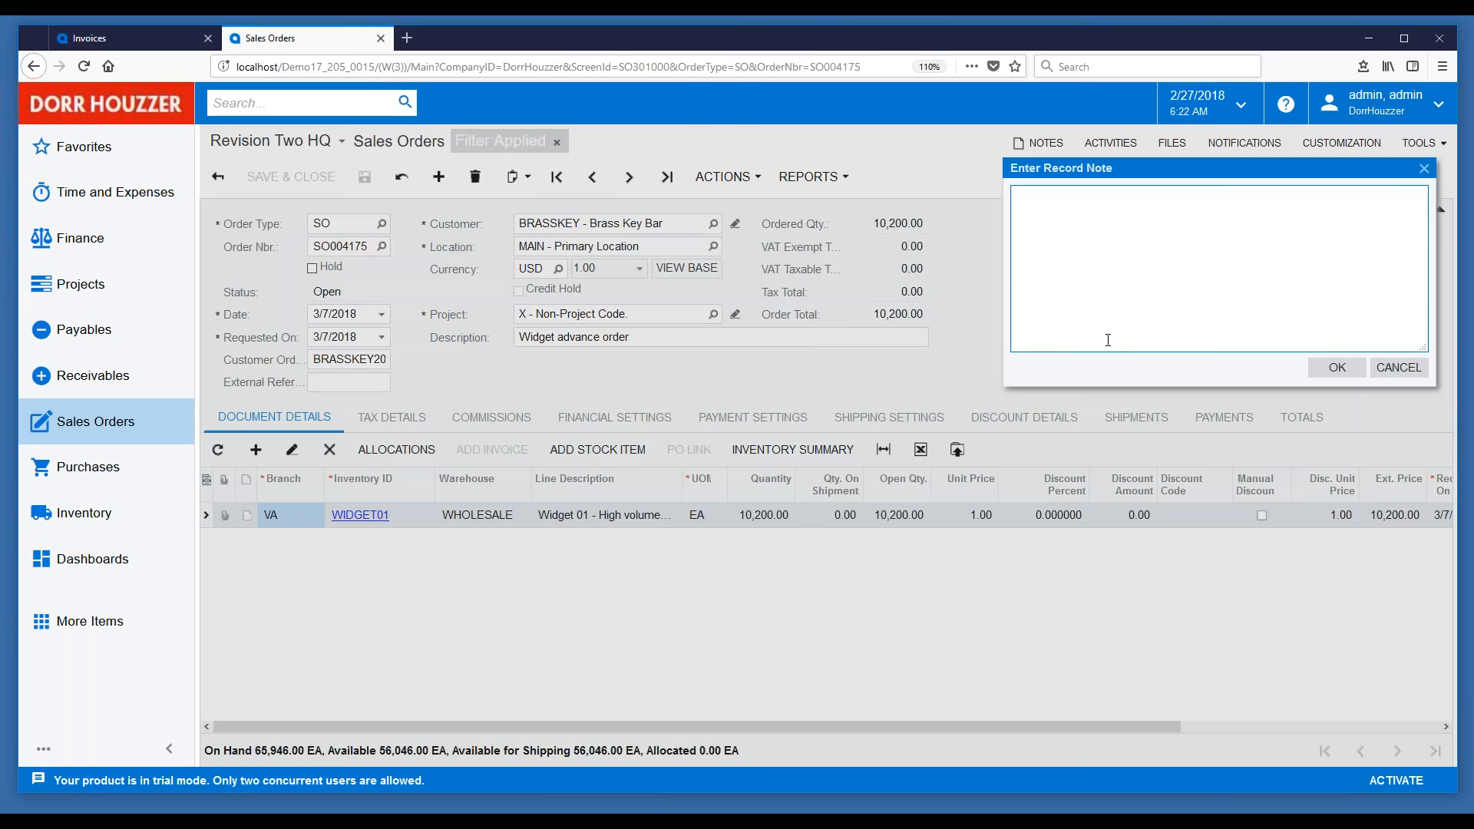
left_click(1338, 369)
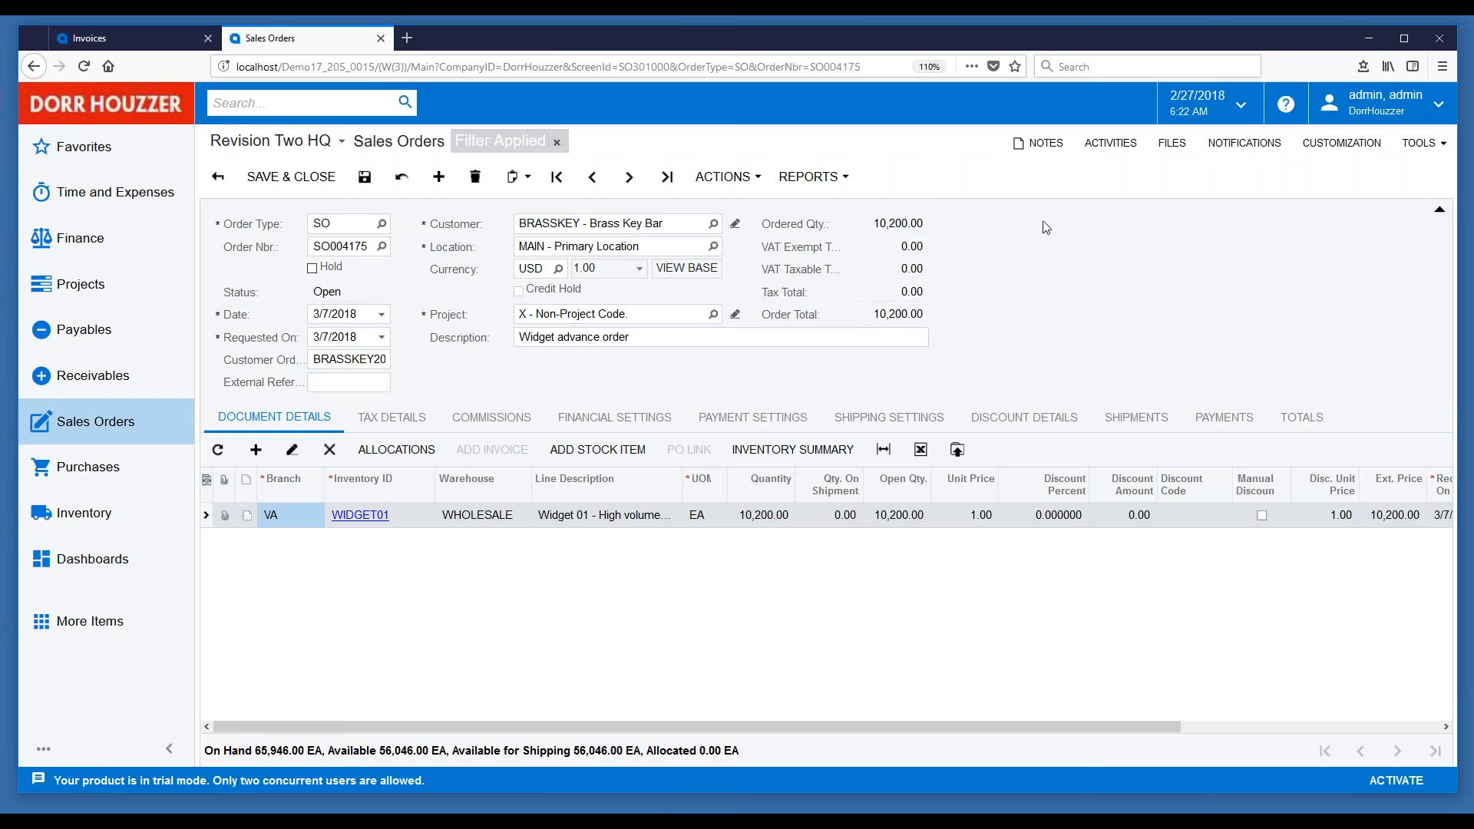
Bring up the sales order's tasks and activities, examine the form for a new Note activity, and leave it without saving.
left_click(1105, 145)
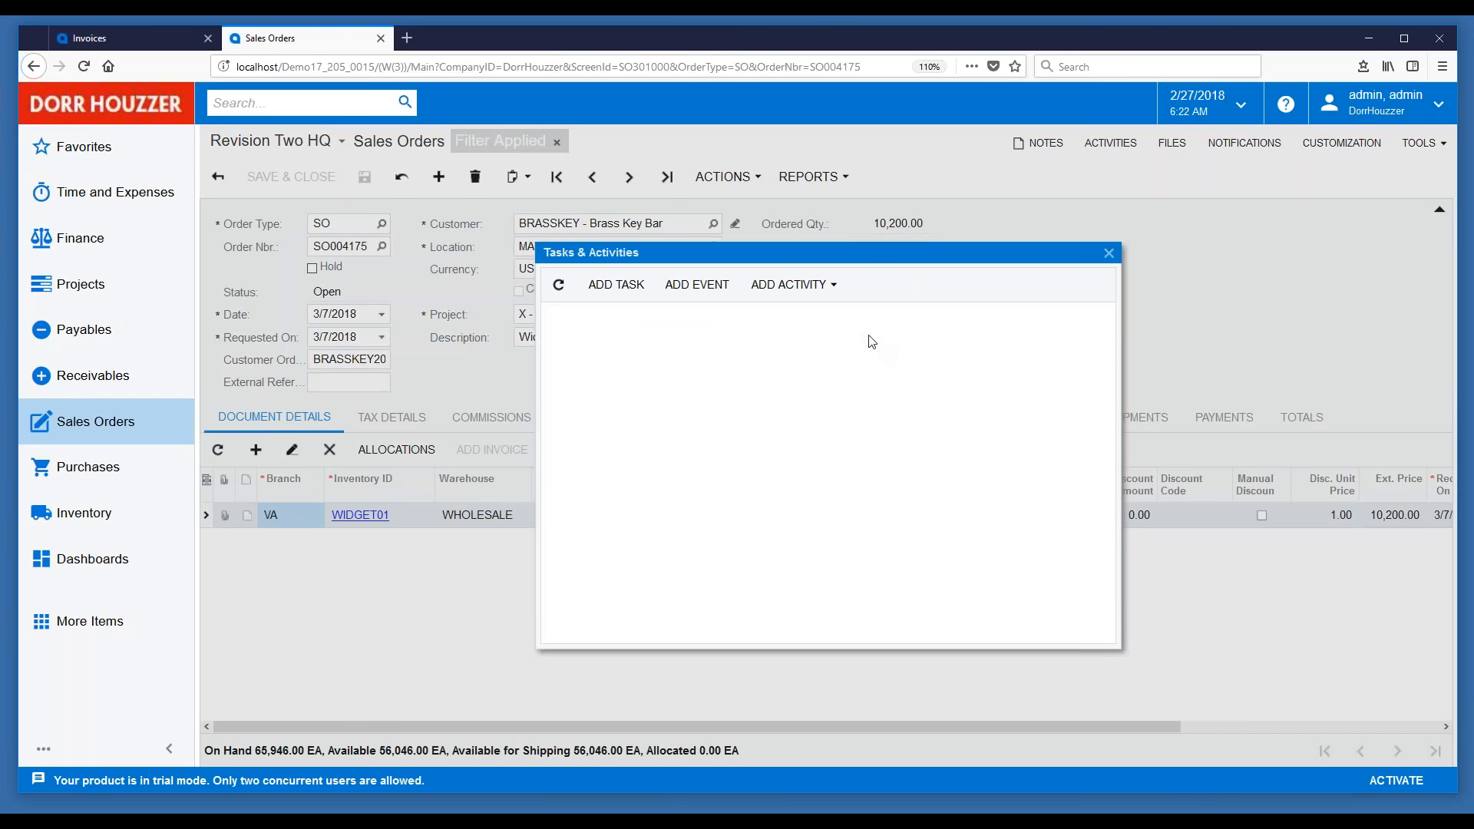
left_click(835, 288)
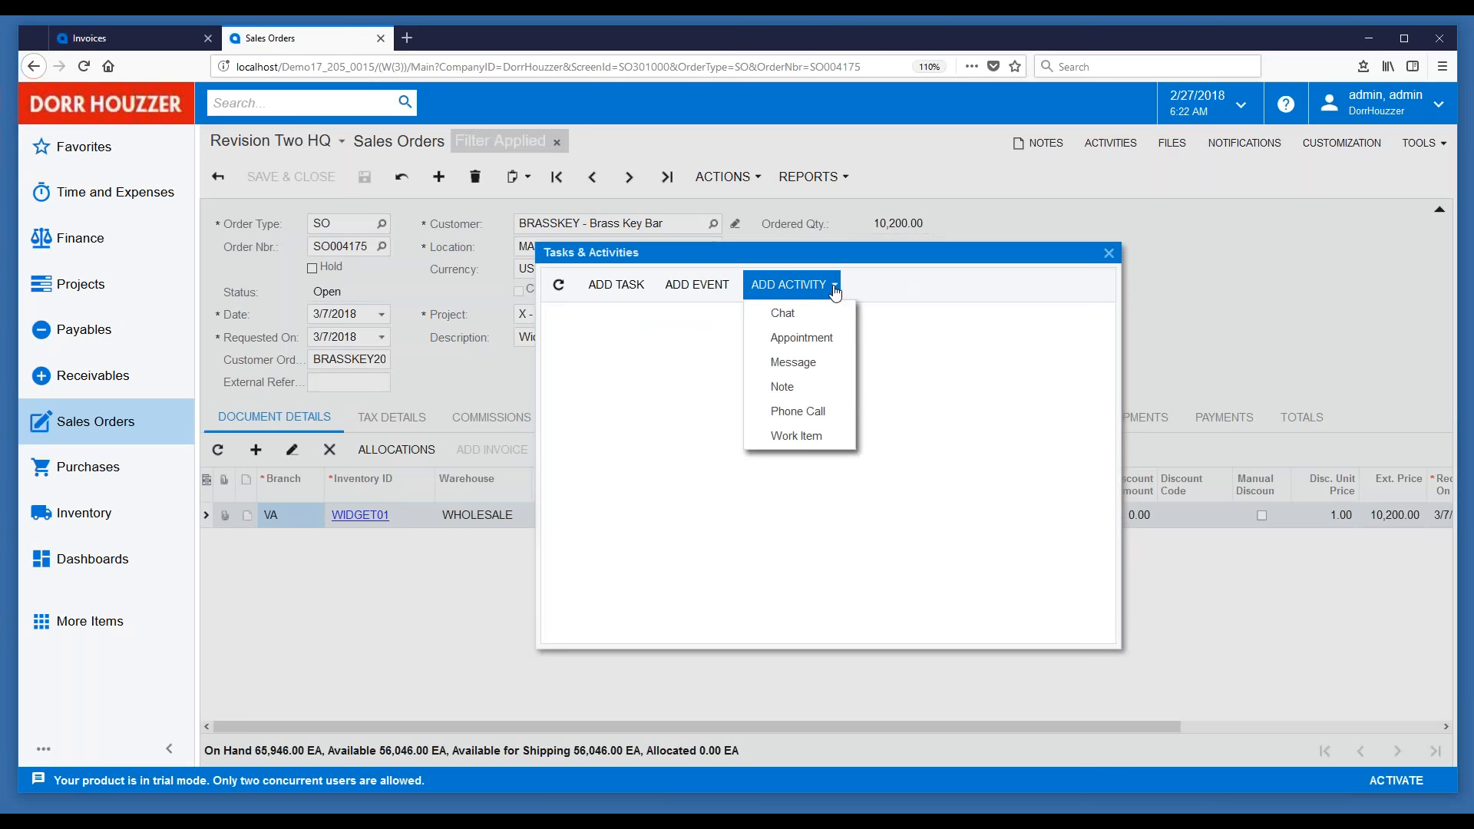
left_click(783, 393)
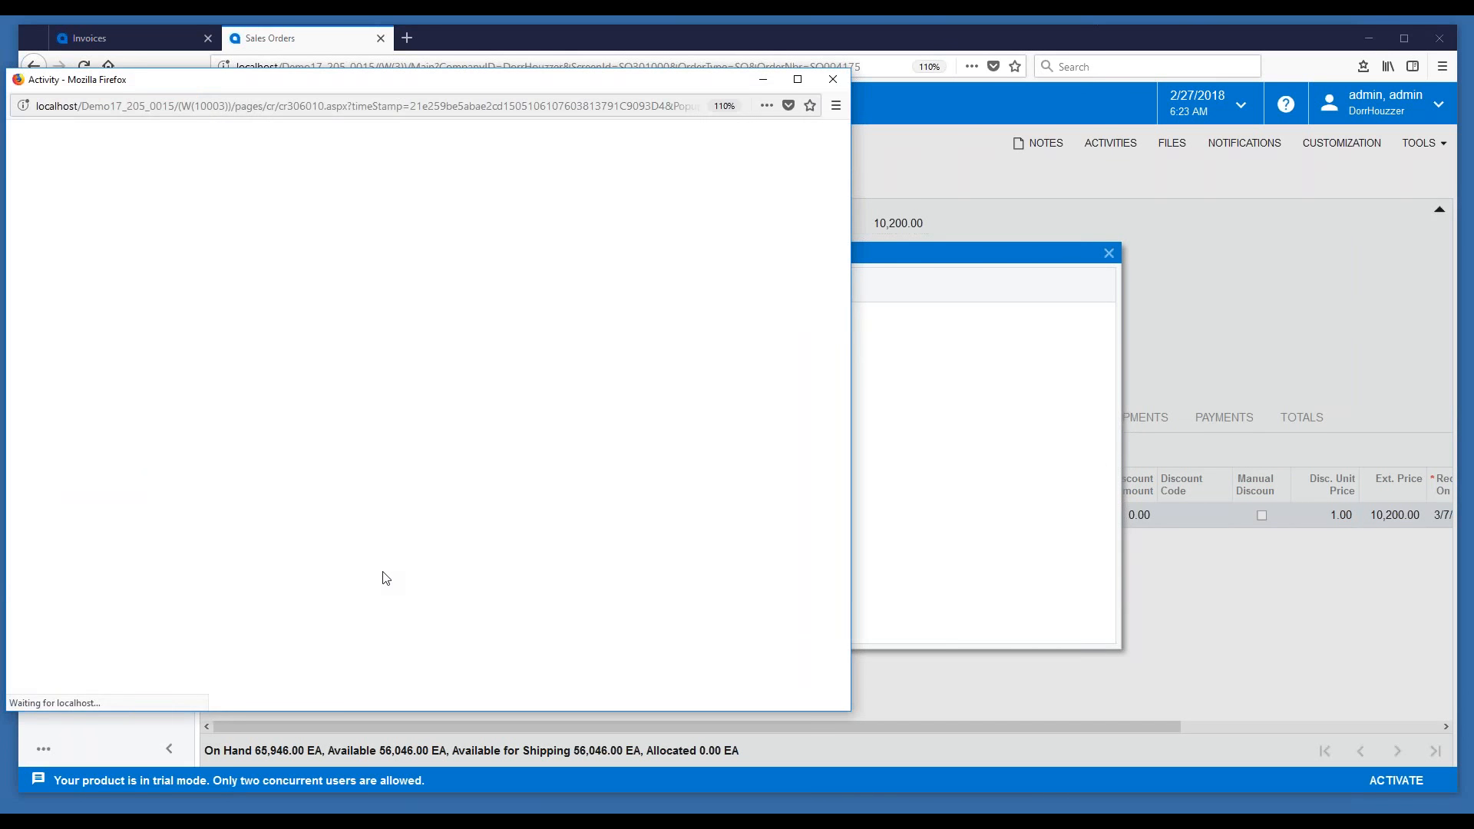
left_click(213, 311)
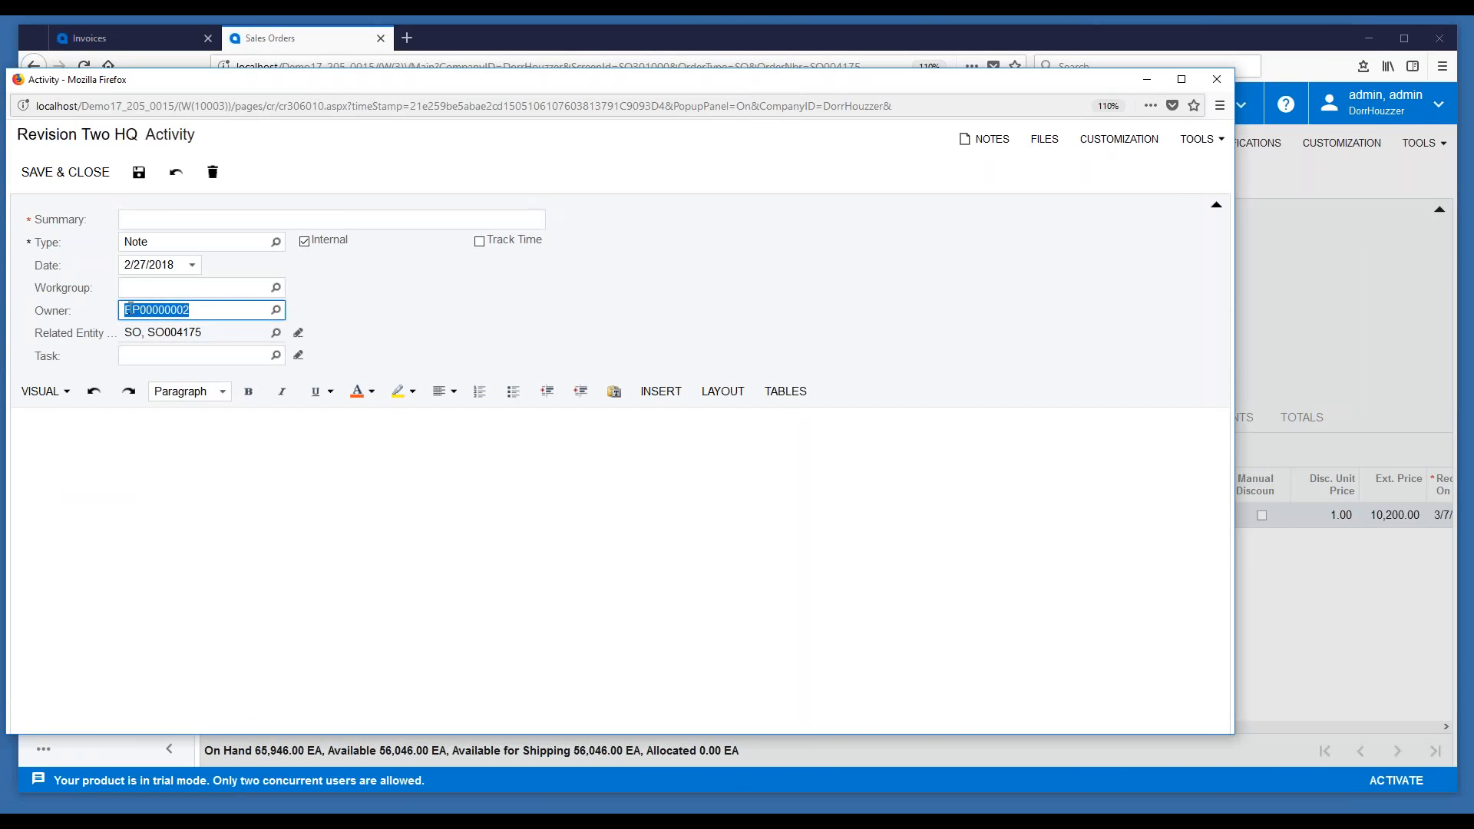
left_click(428, 330)
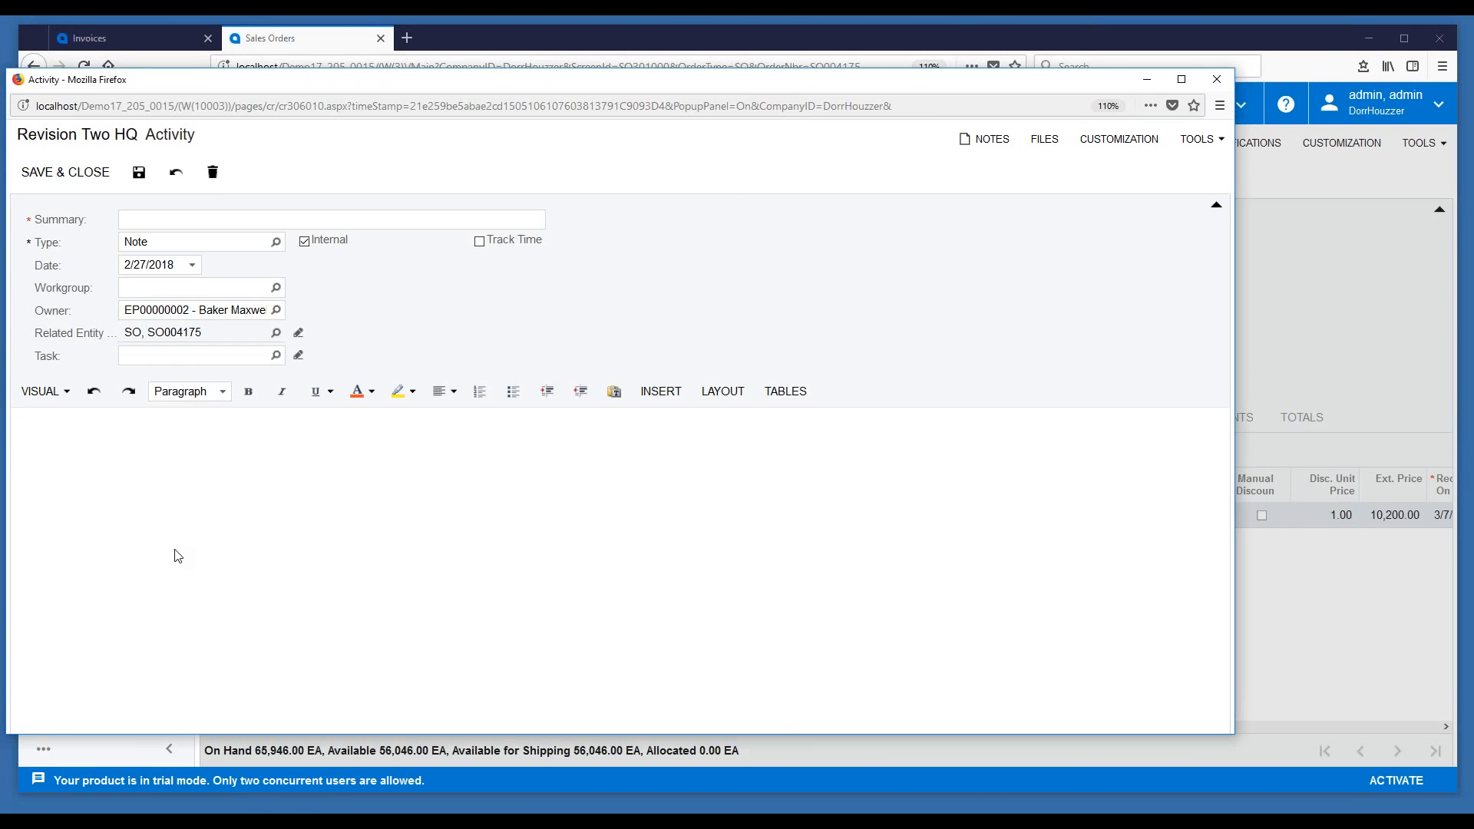
left_click(1217, 80)
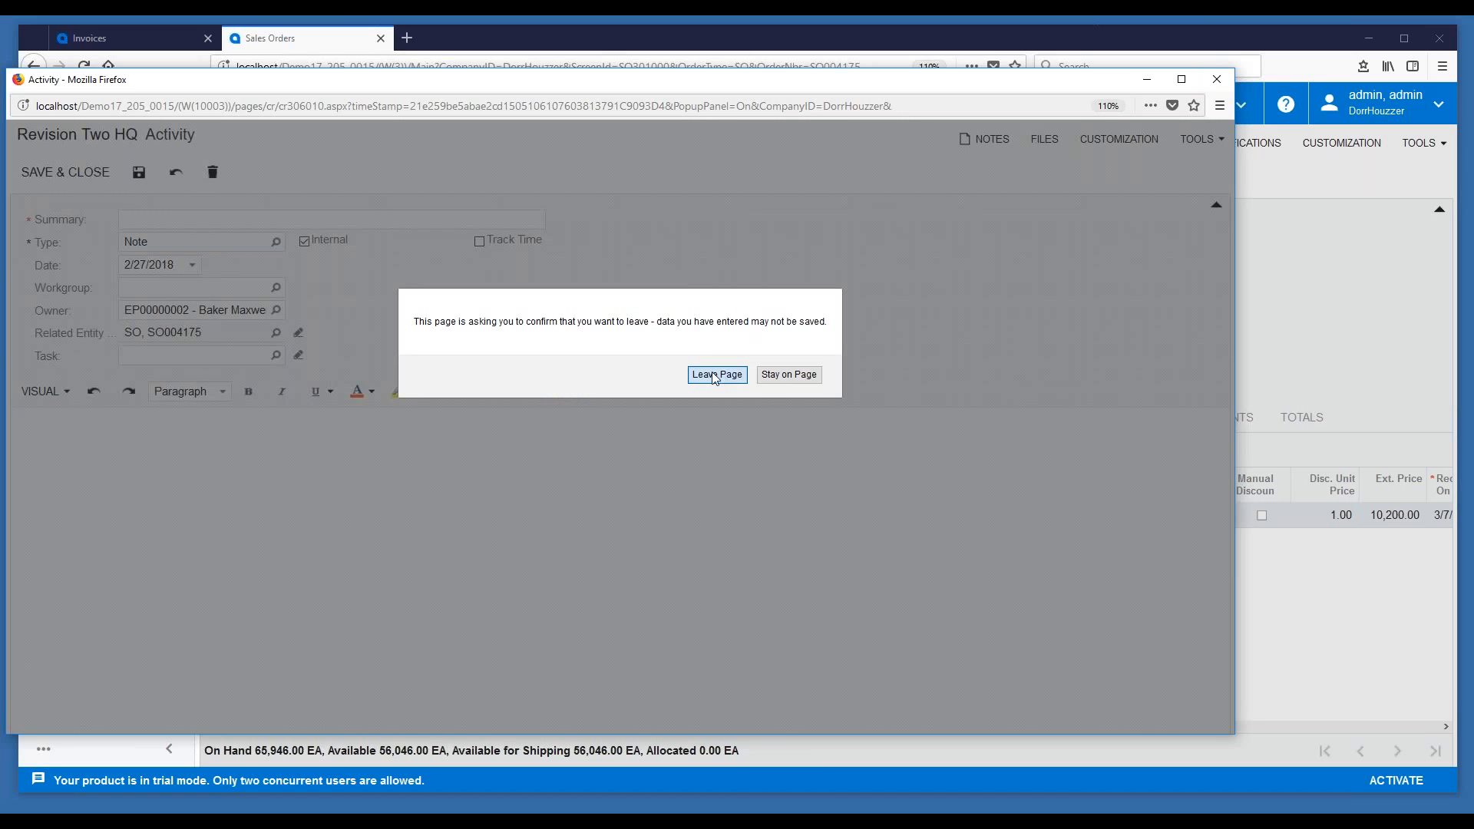
left_click(714, 376)
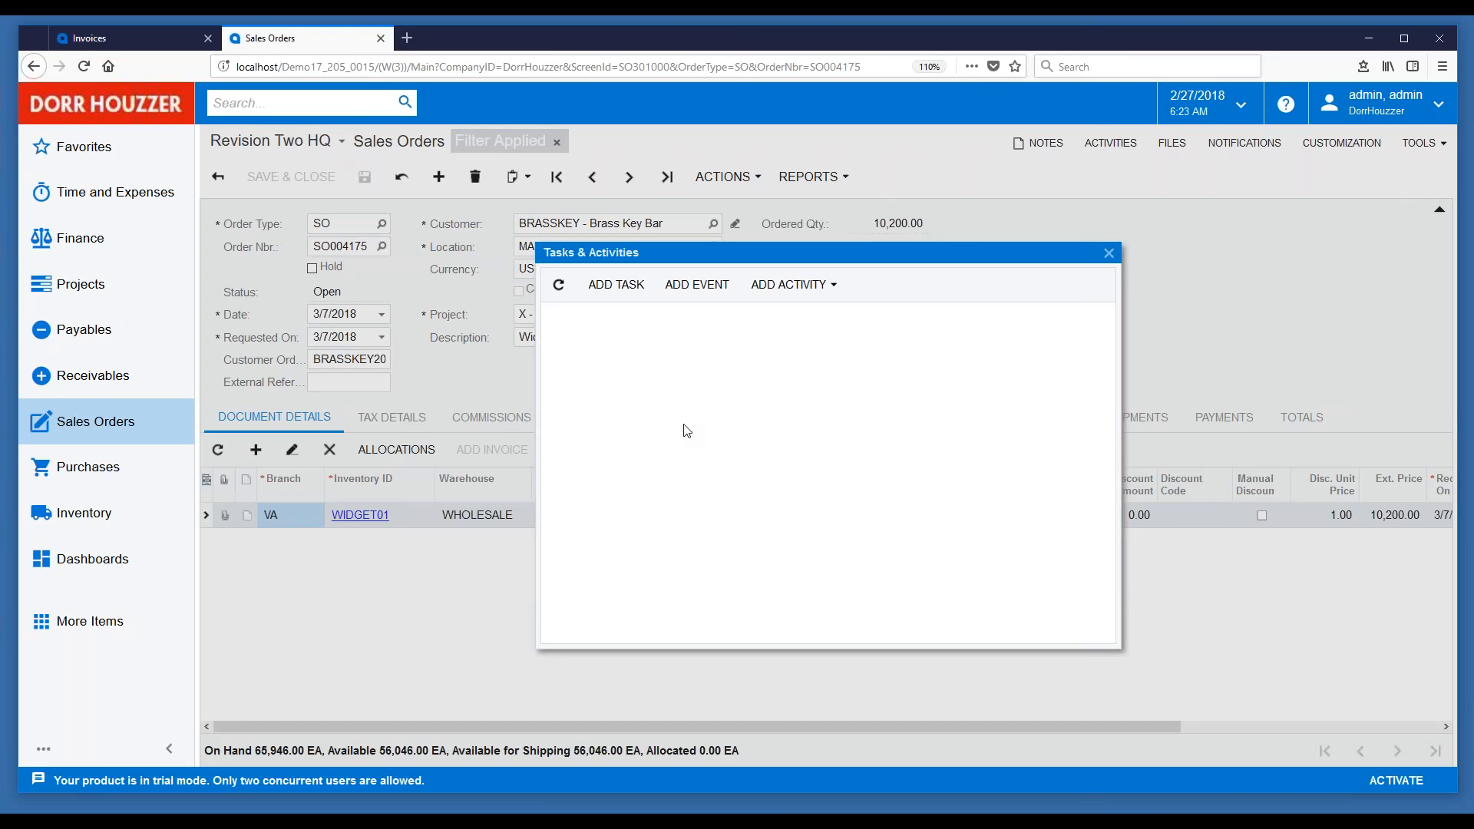
Examine the form for a new task on the sales order, including its list of possible owners, and leave it without saving.
left_click(614, 291)
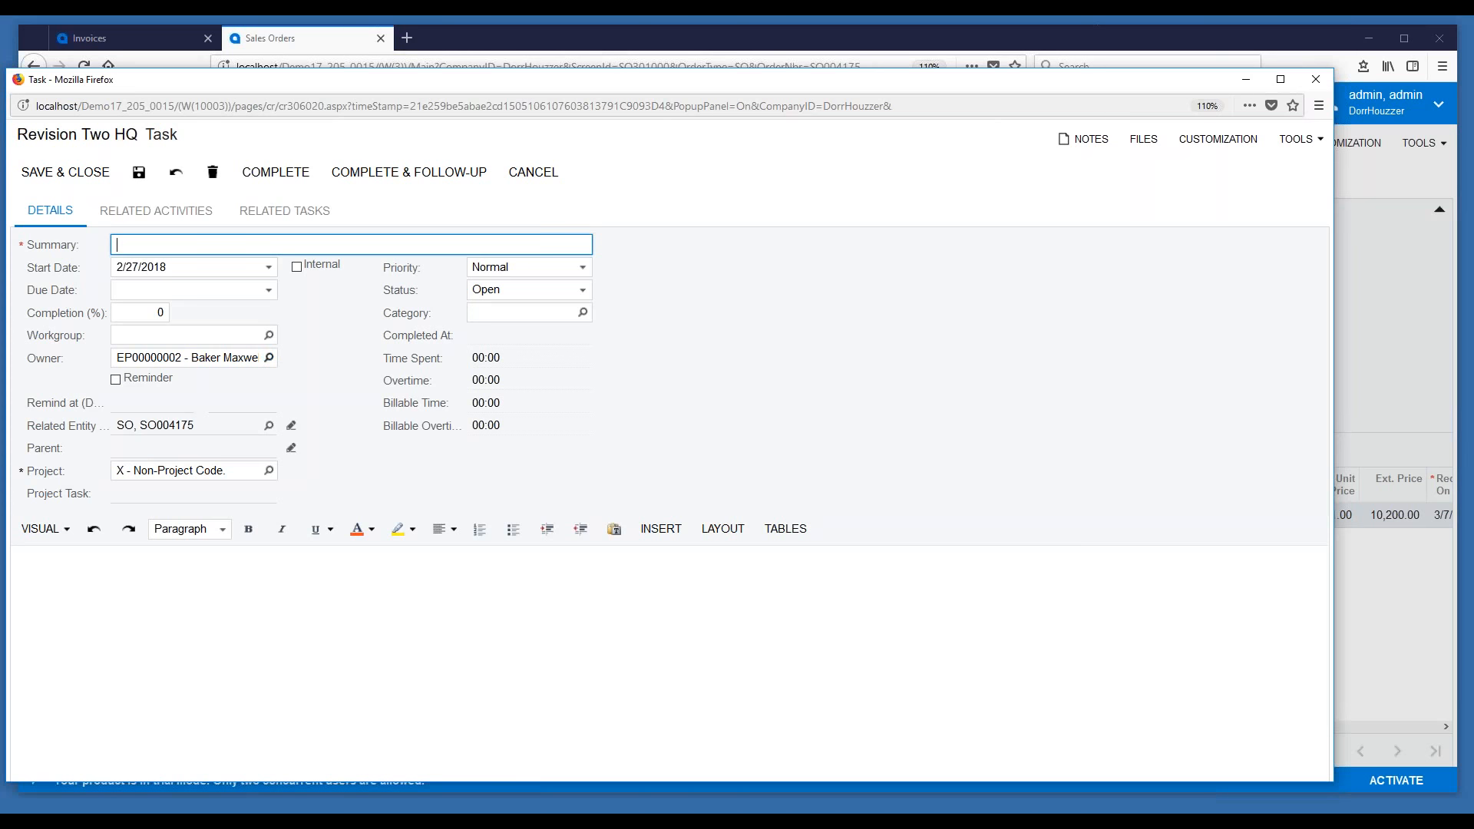
left_click(269, 357)
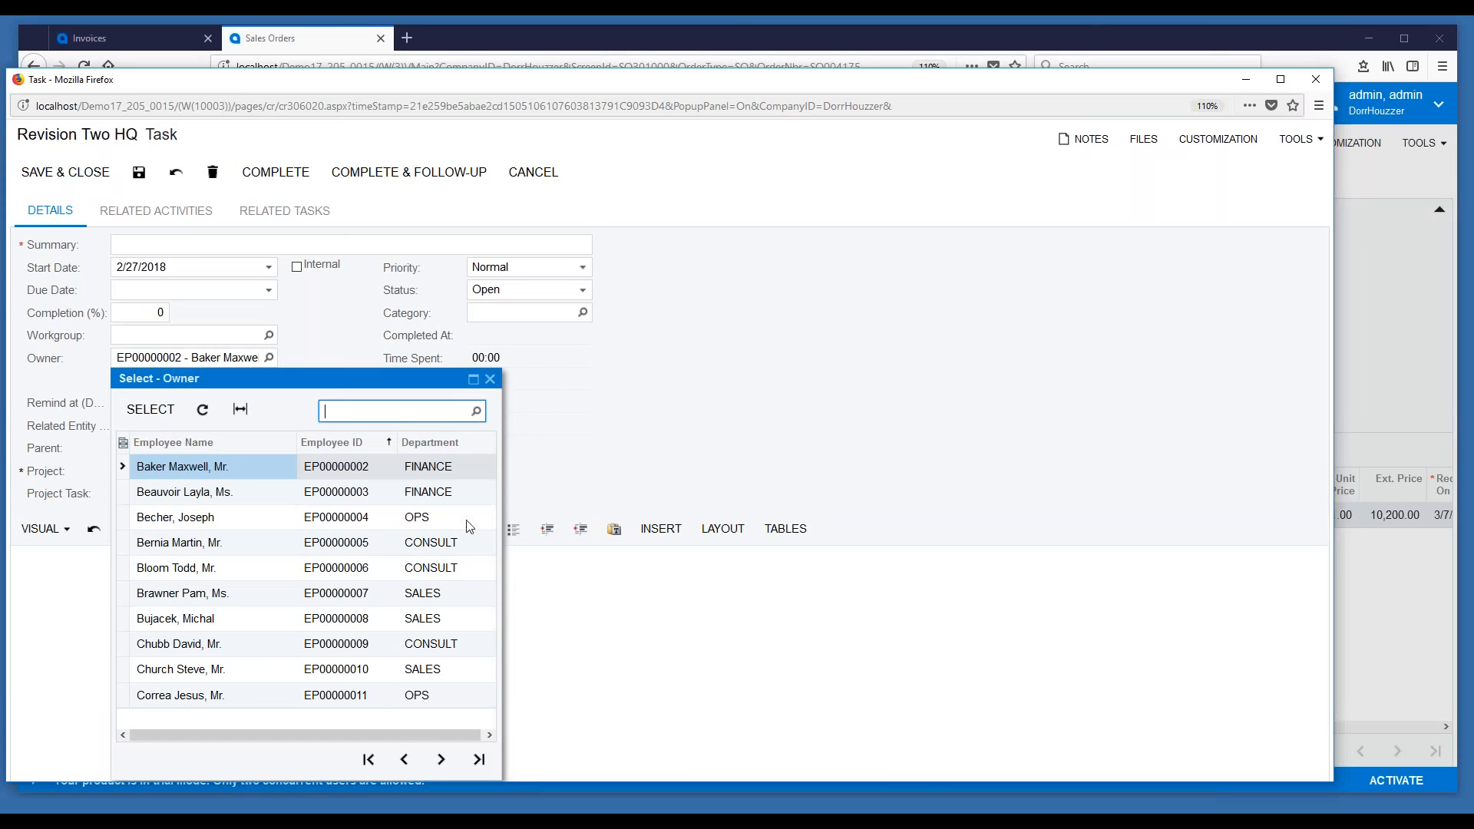
left_click(490, 379)
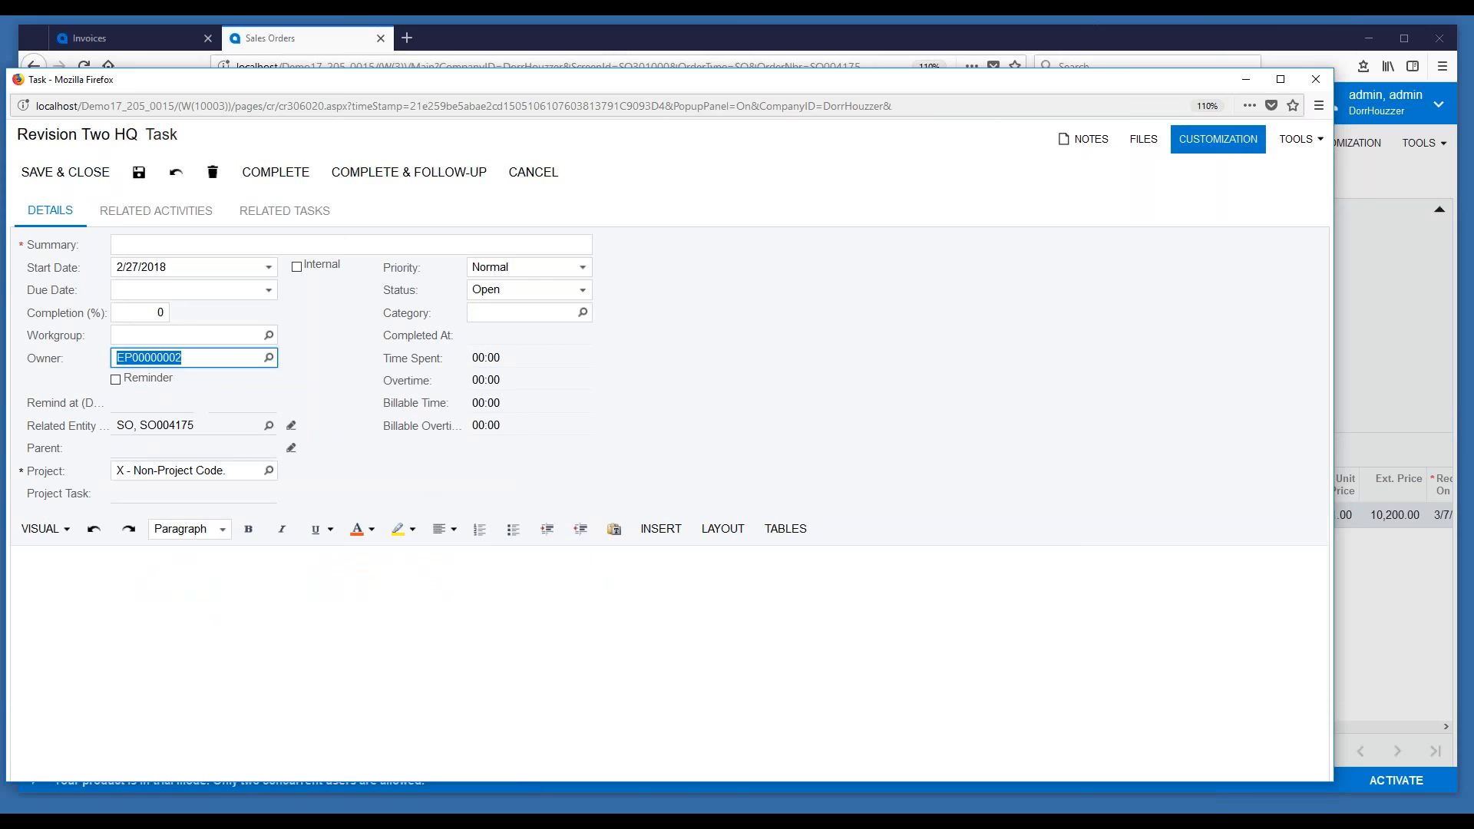
left_click(1317, 81)
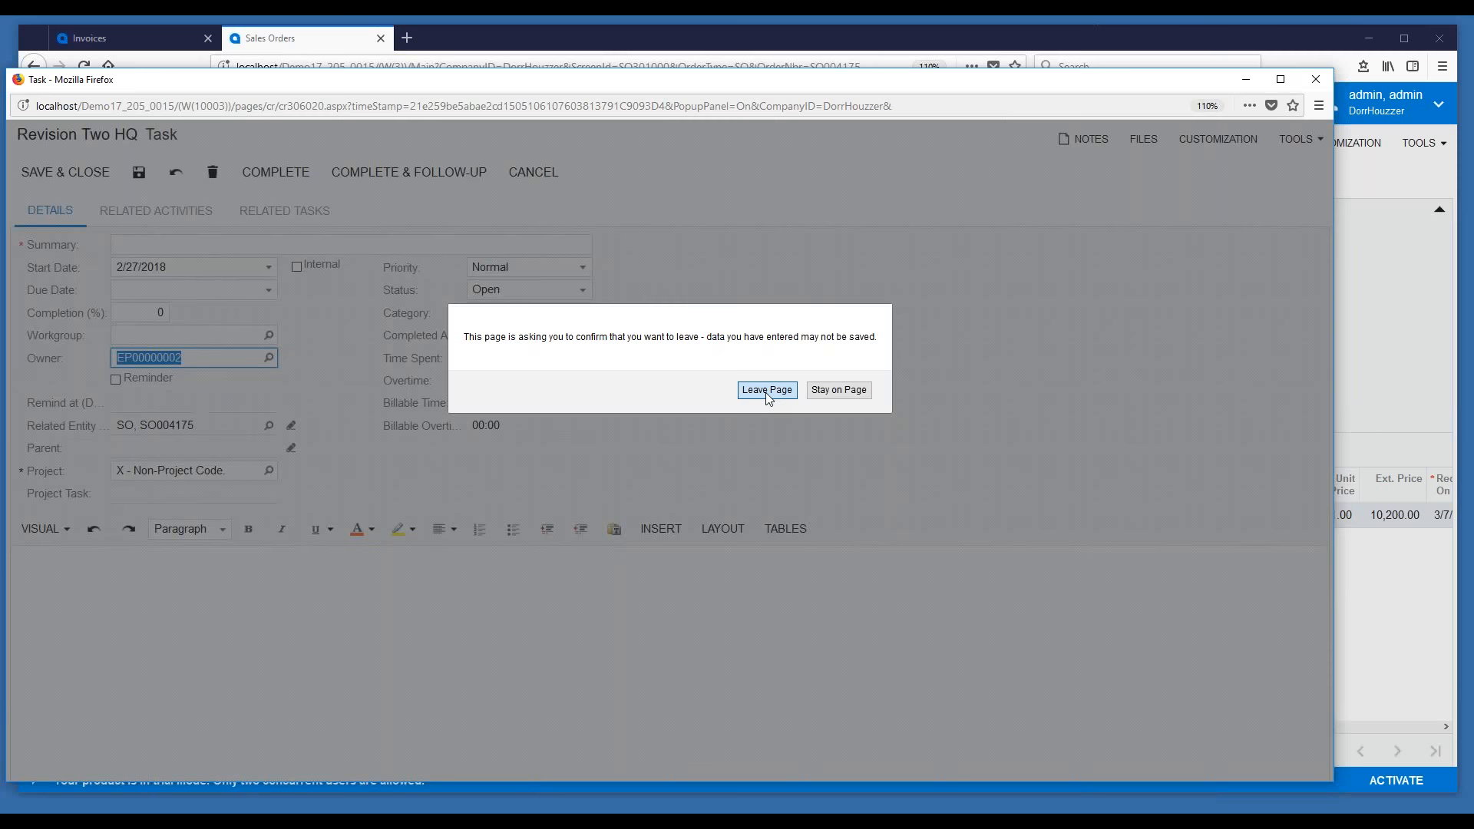
left_click(766, 390)
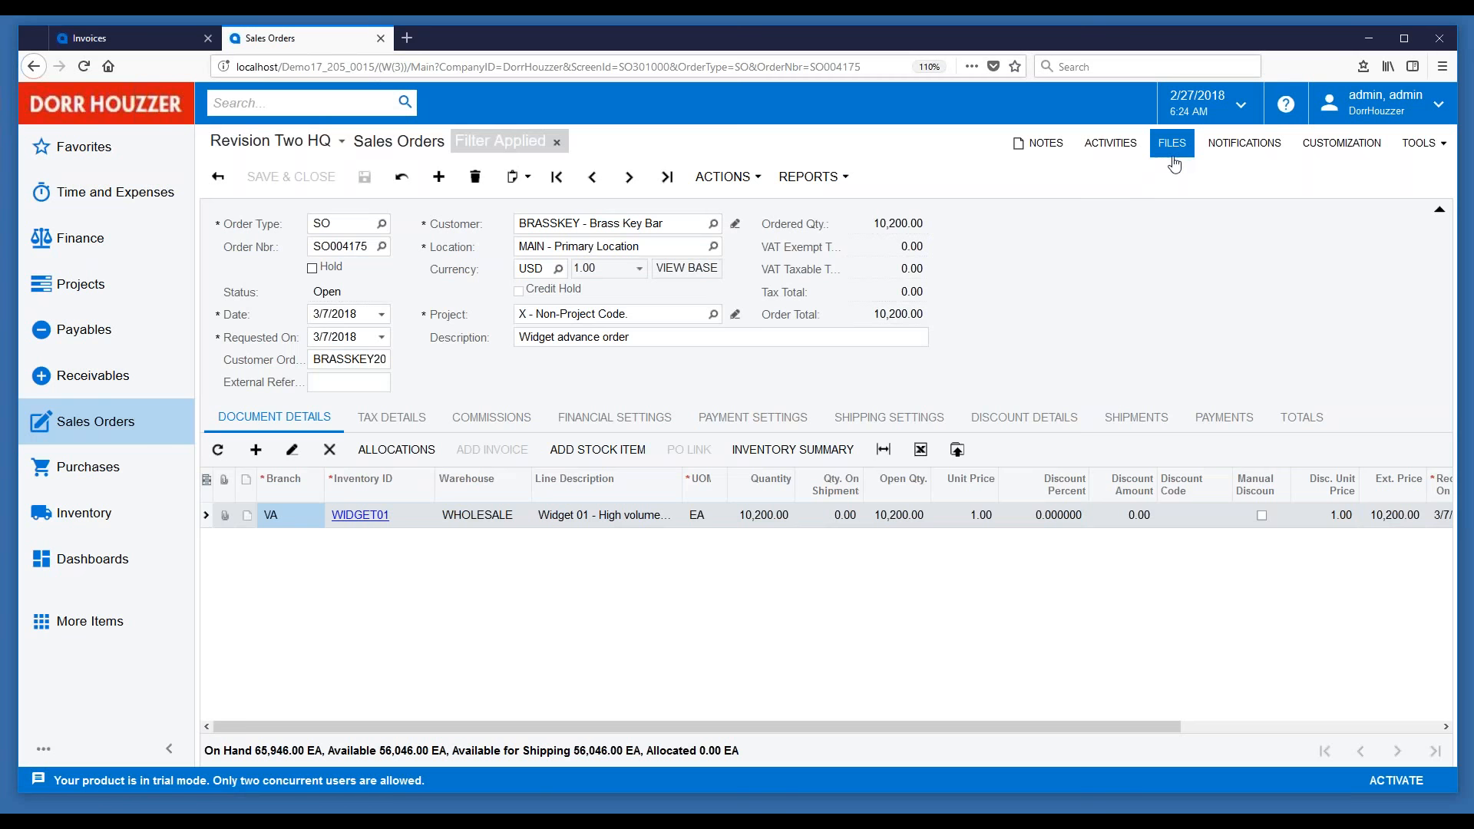
Check the sales order's file attachments and email the sales order to the customer.
left_click(1174, 151)
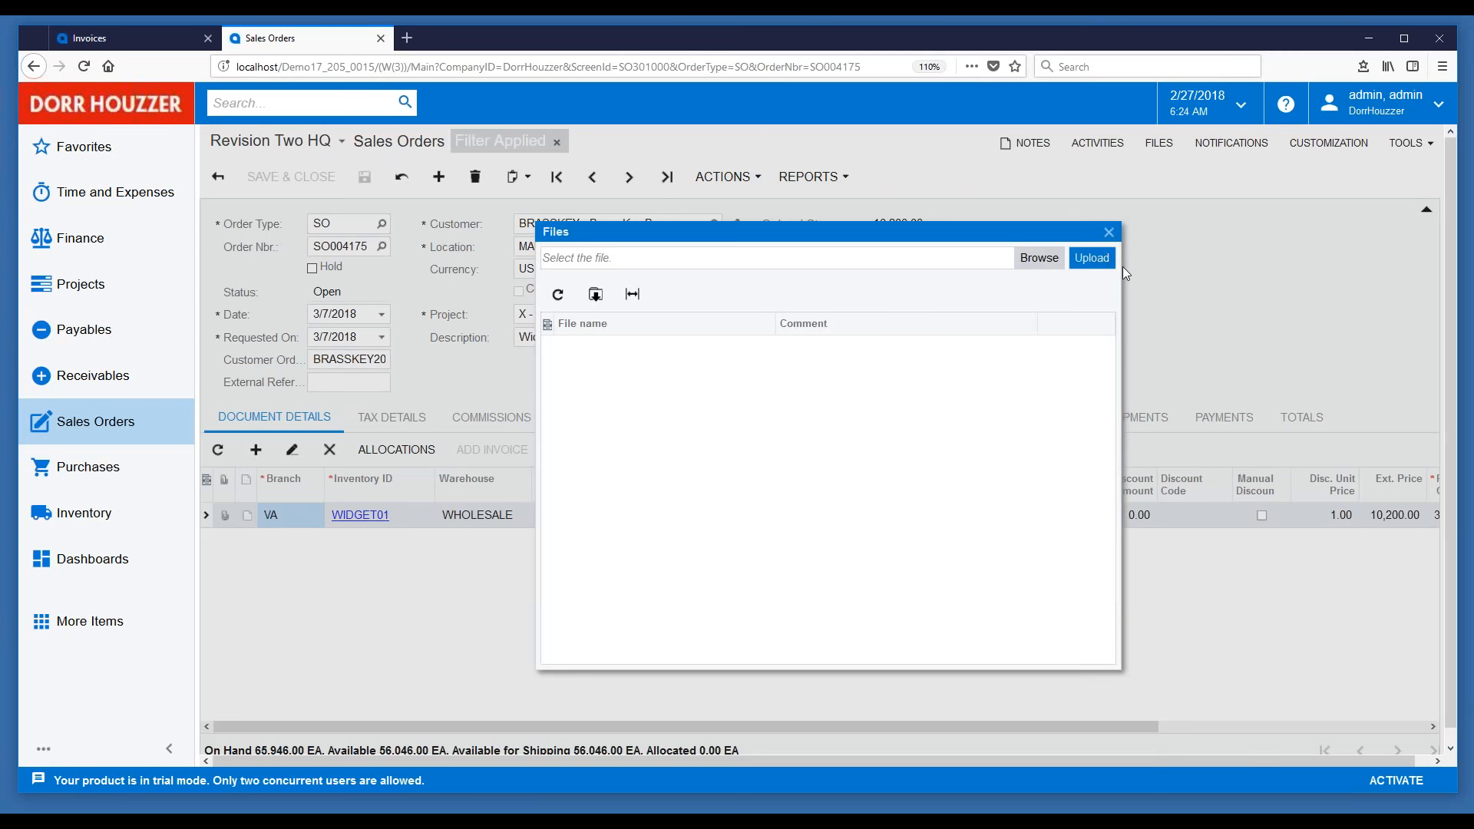
left_click(1108, 233)
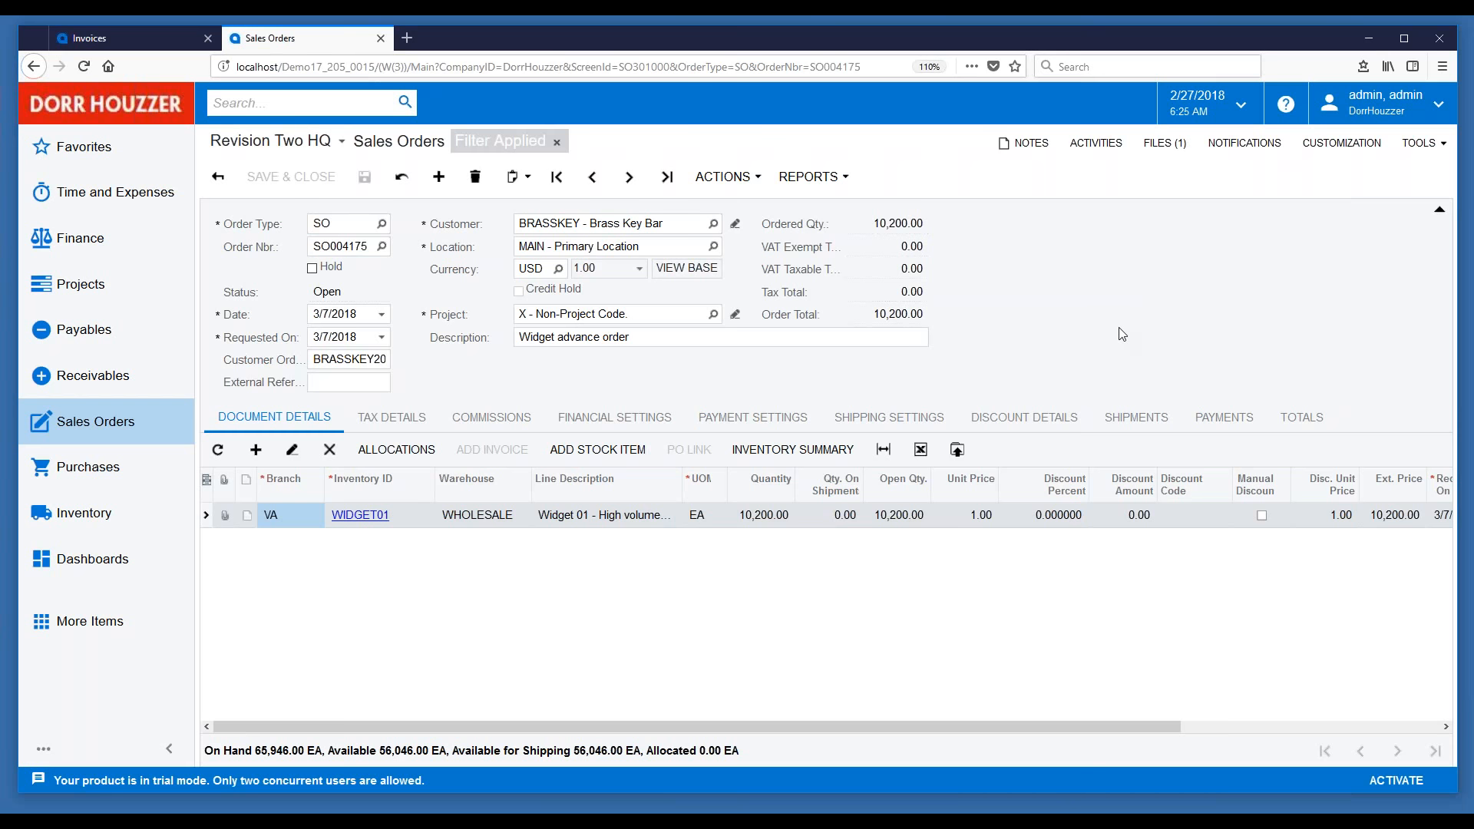
left_click(752, 181)
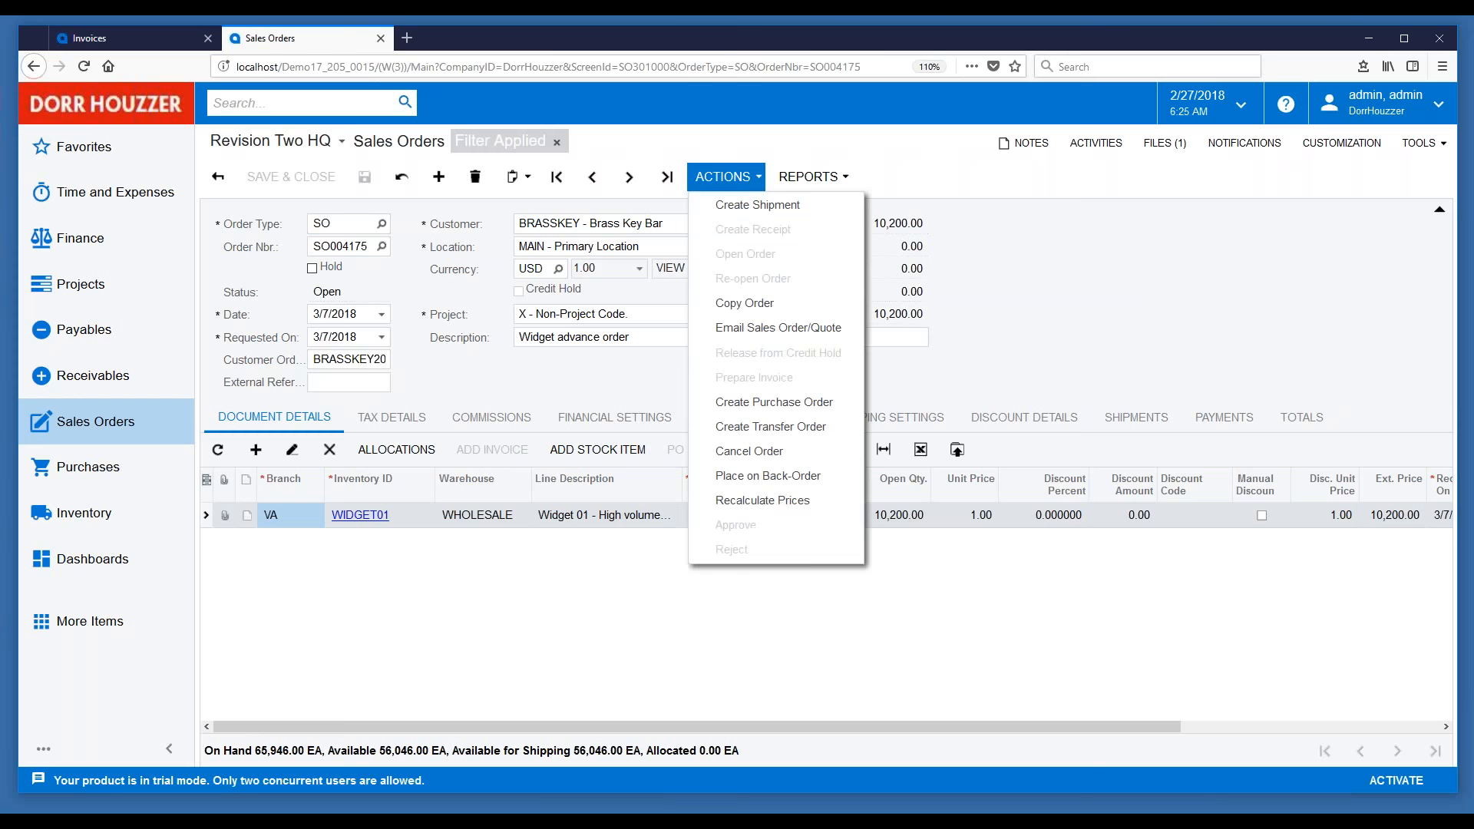
left_click(786, 336)
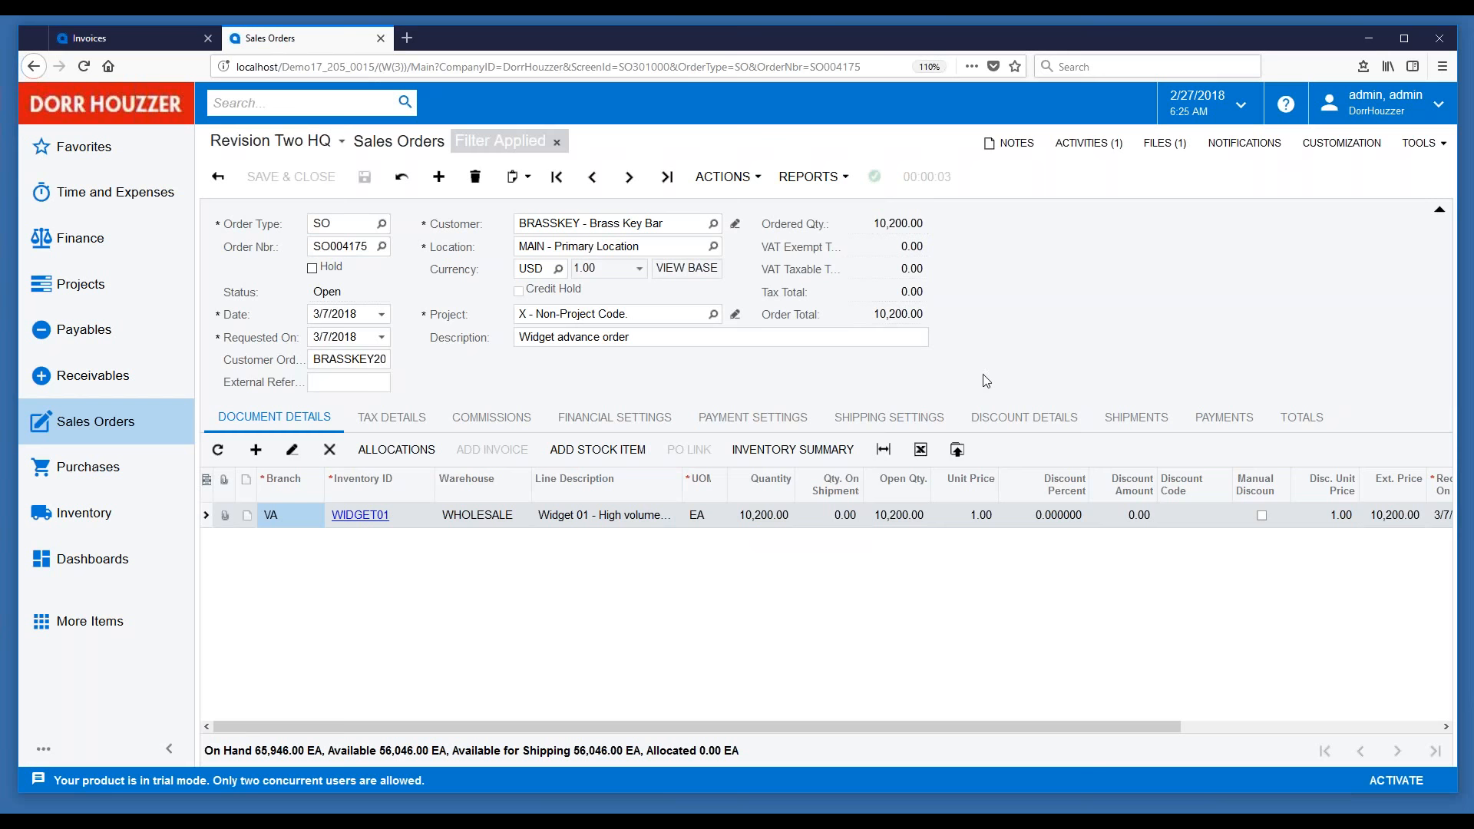
left_click(756, 180)
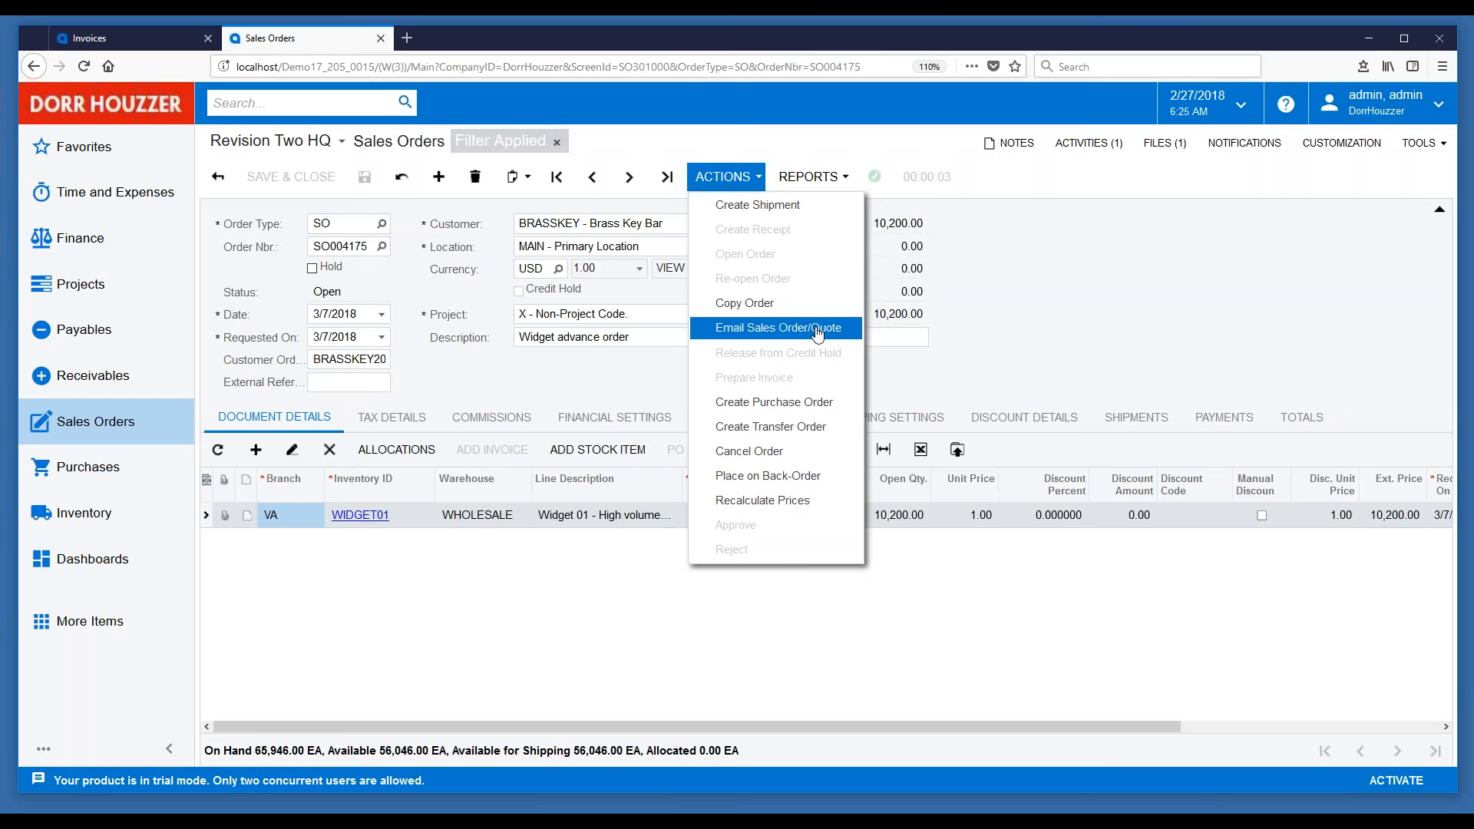
left_click(1057, 361)
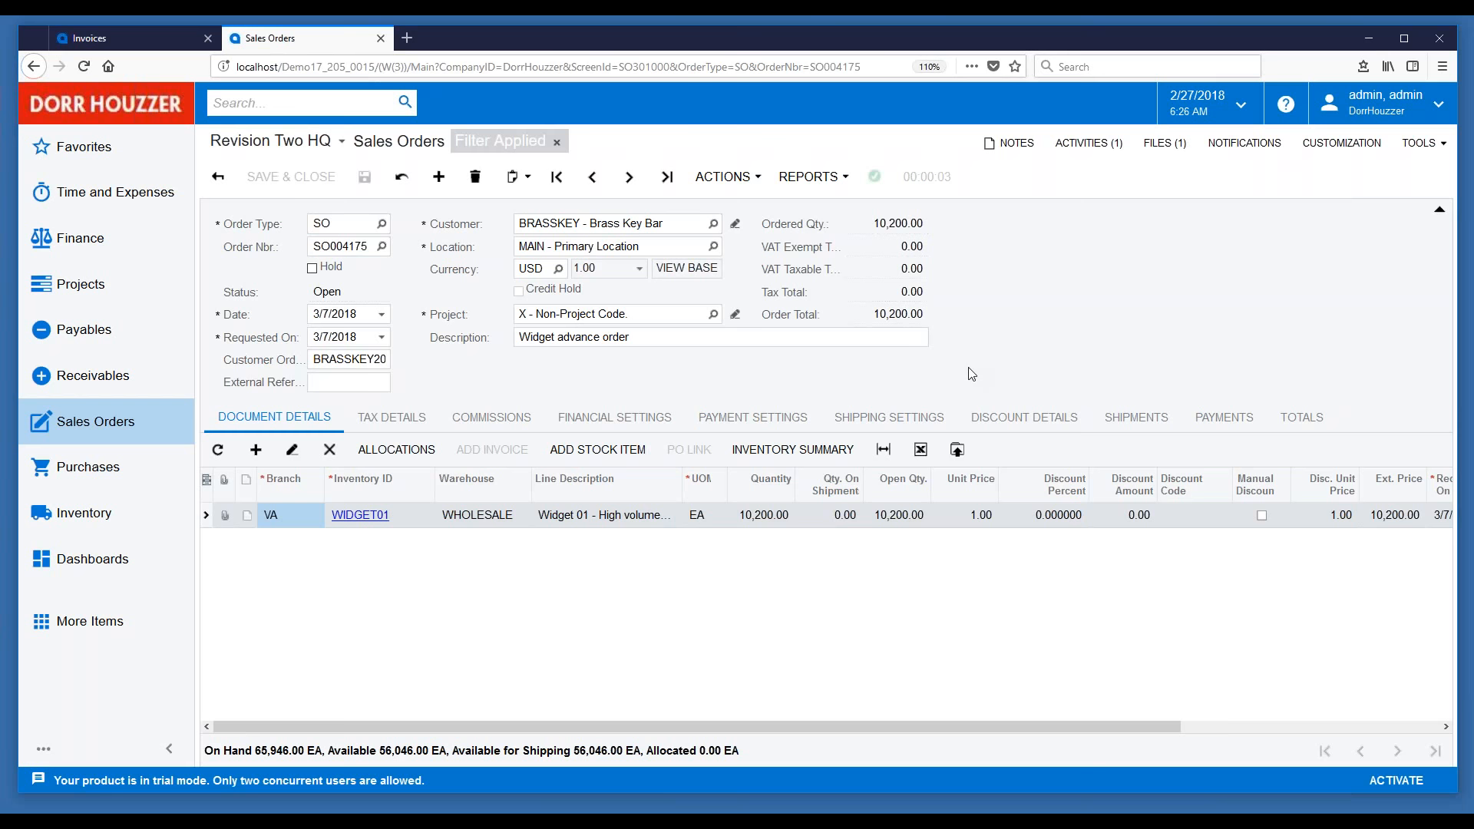
Open the email logged in the sales order's tasks and activities, view its attached PDF, and return to the order.
left_click(1085, 145)
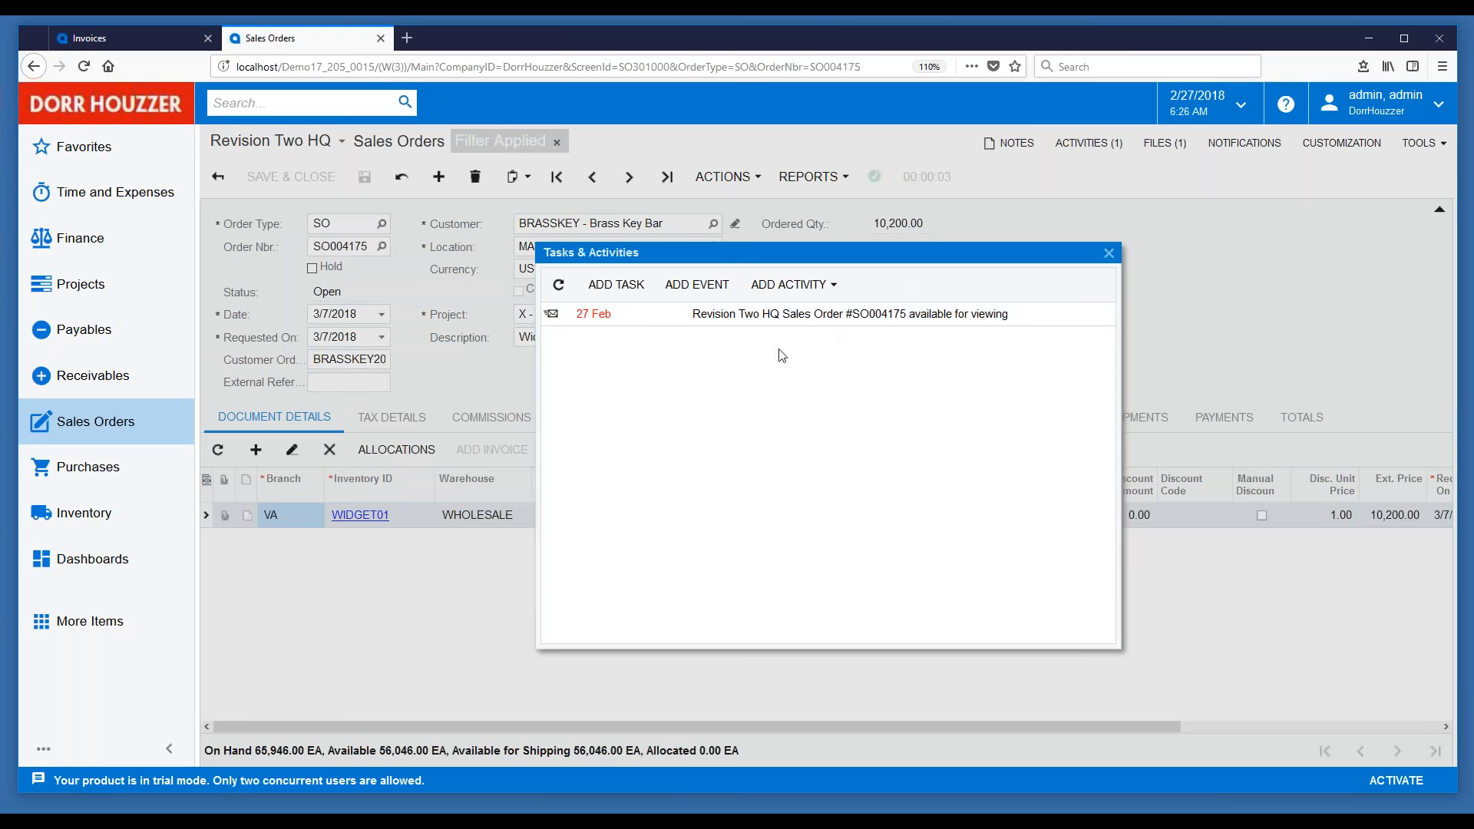
double_click(664, 316)
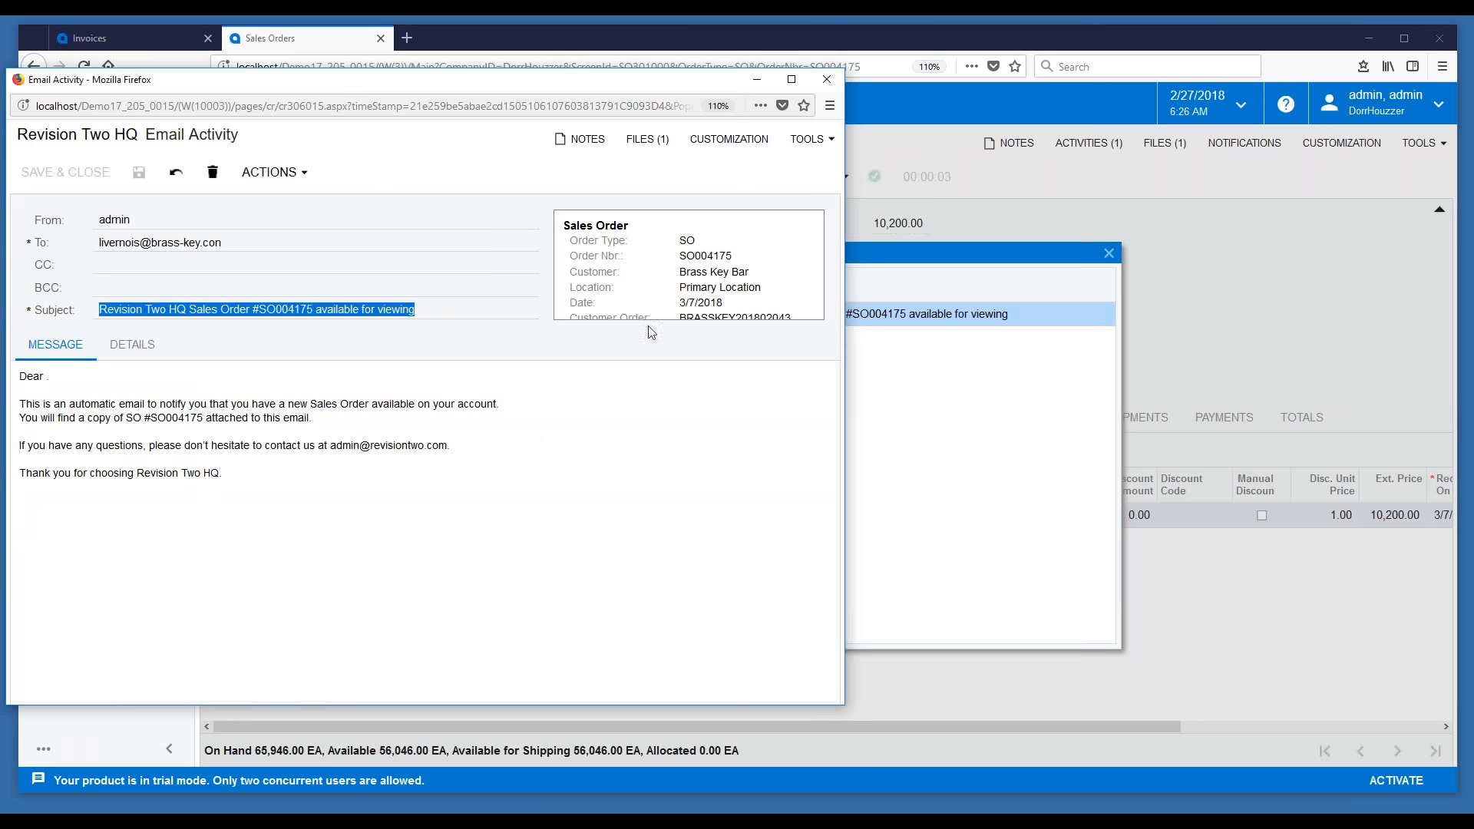
left_click(651, 148)
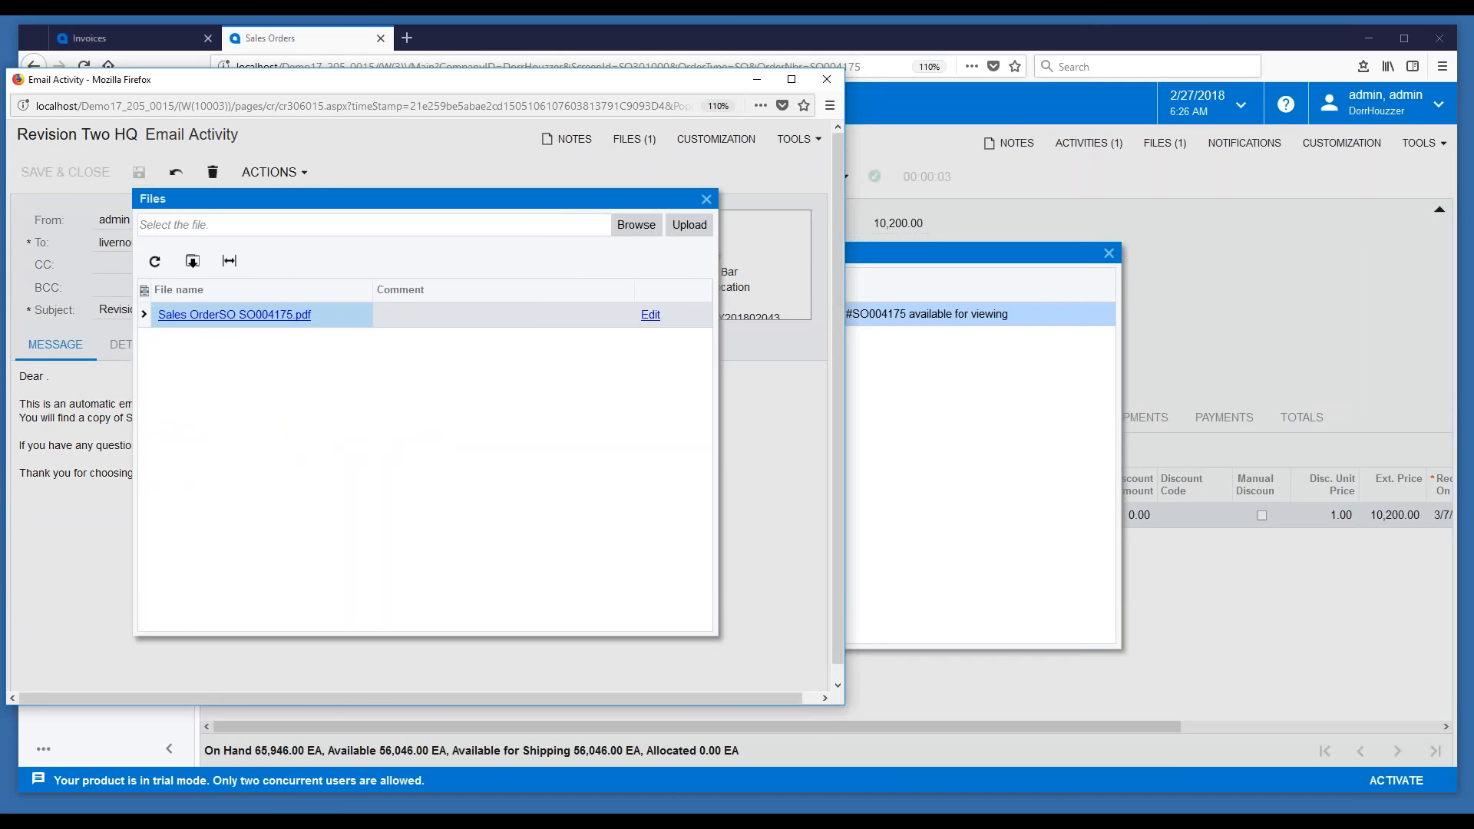
left_click(206, 315)
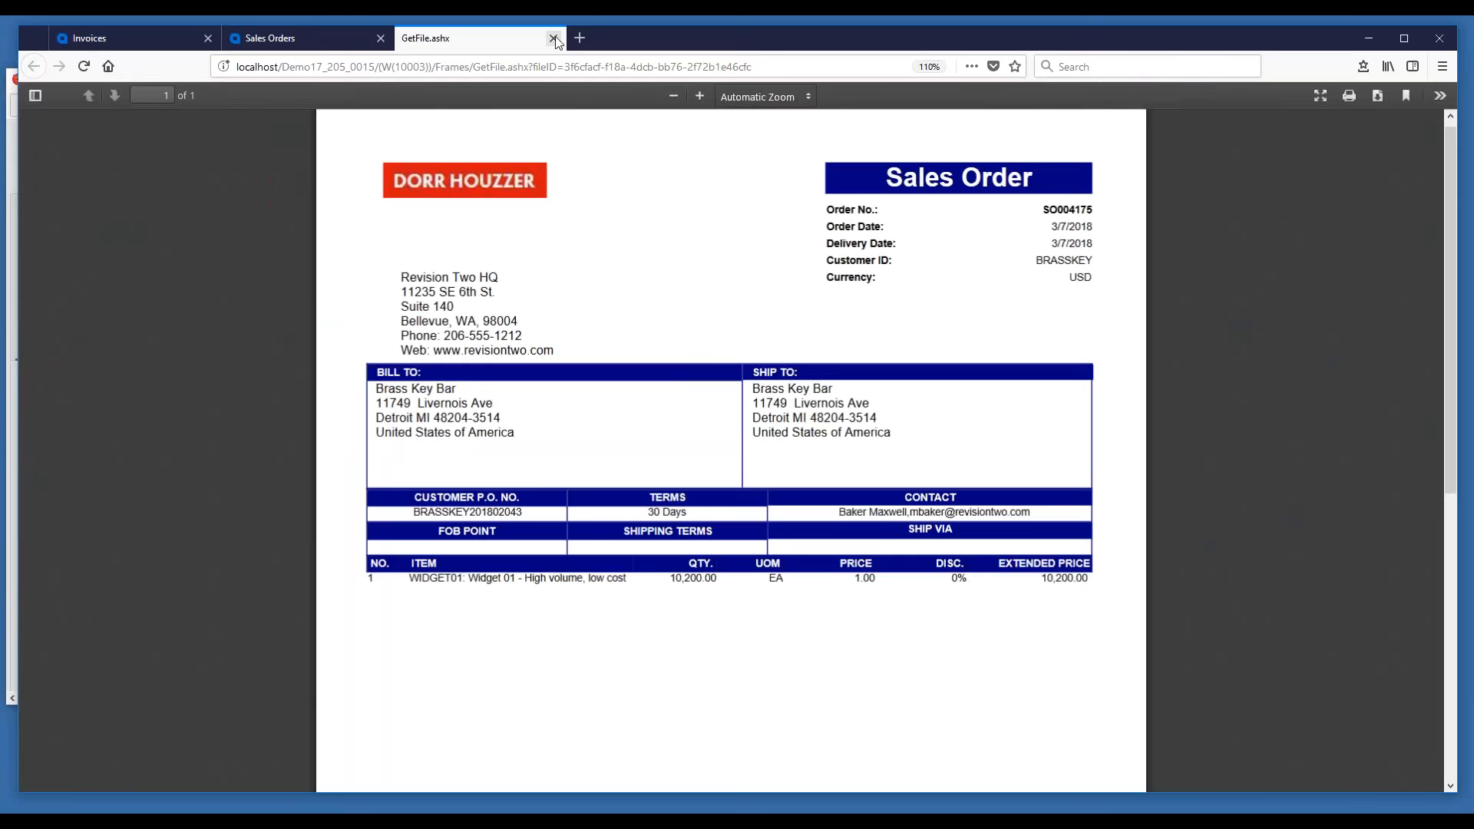
left_click(552, 36)
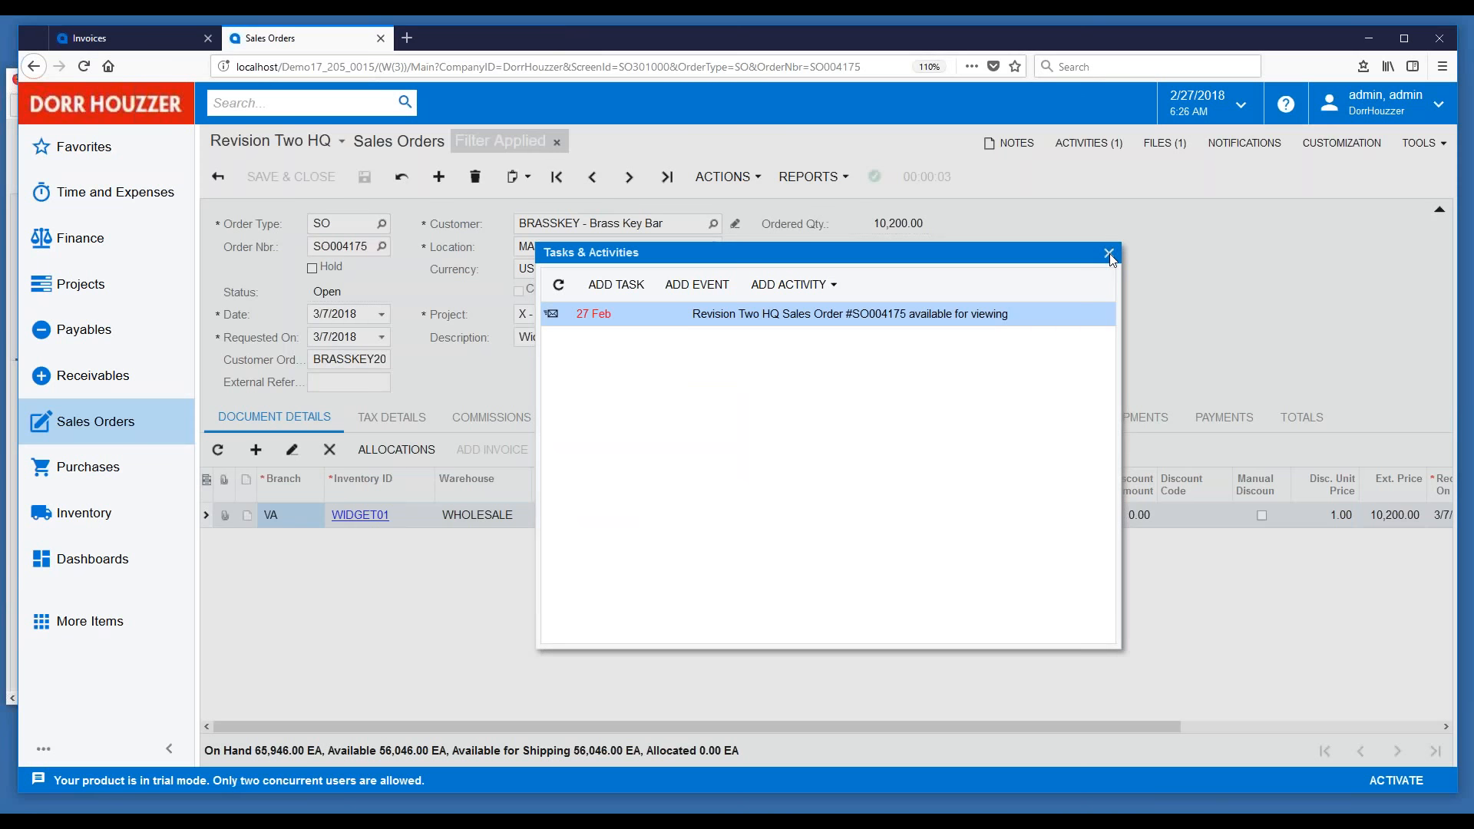
left_click(1109, 254)
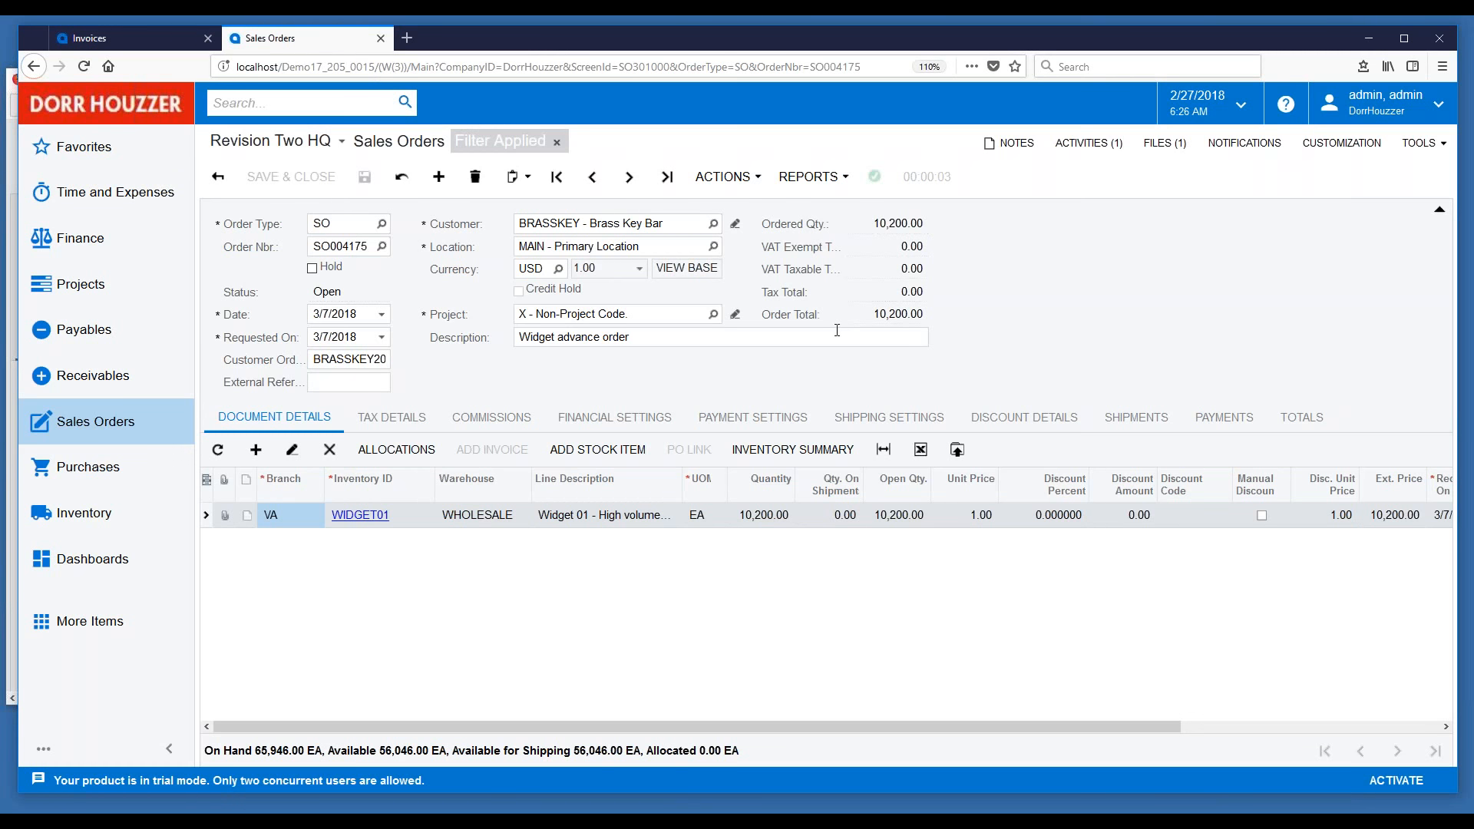
Generate the printable Sales Order/Quote report for the order, view it, and go back to the order.
left_click(837, 178)
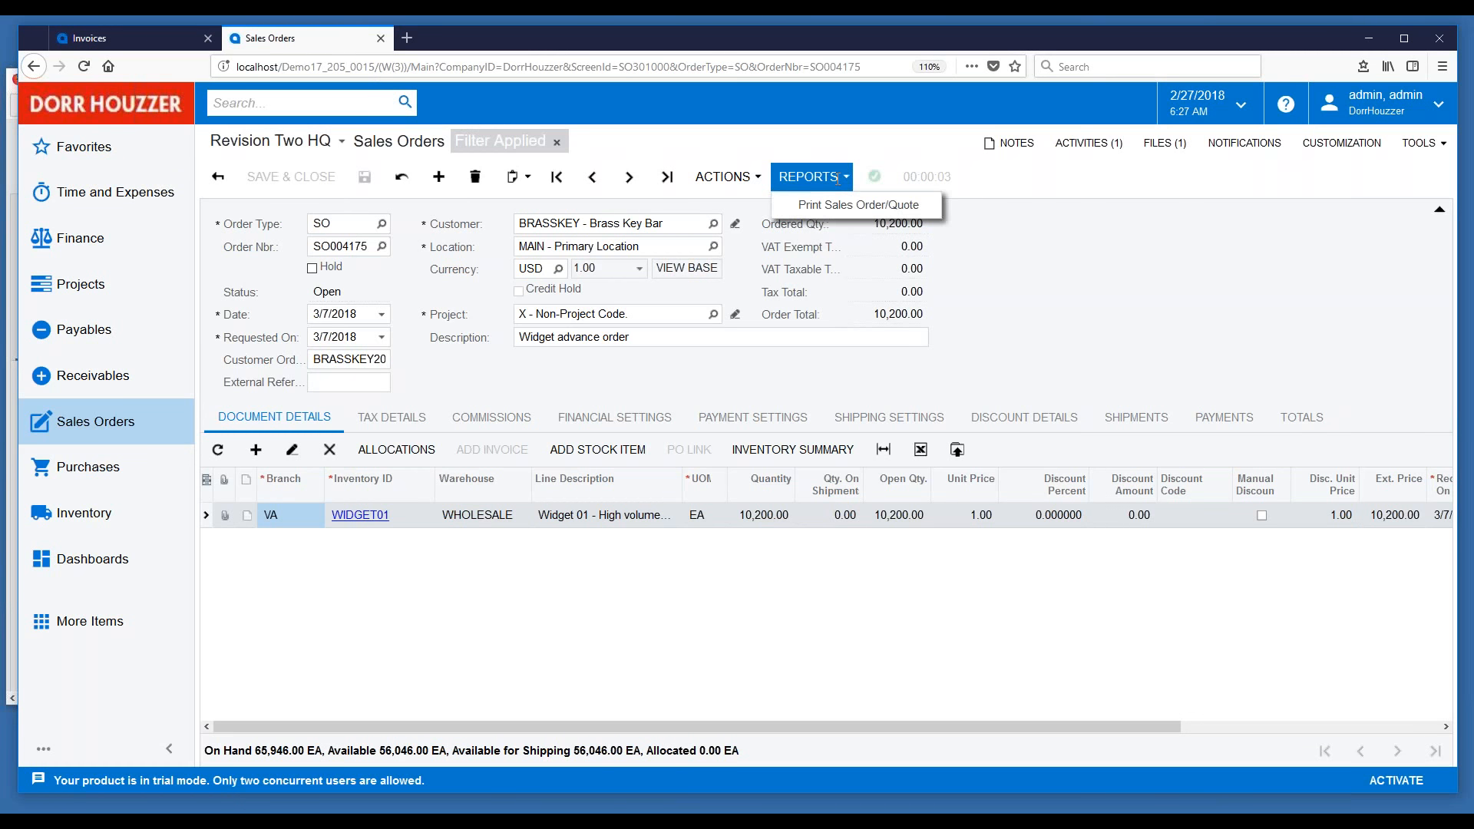
left_click(854, 205)
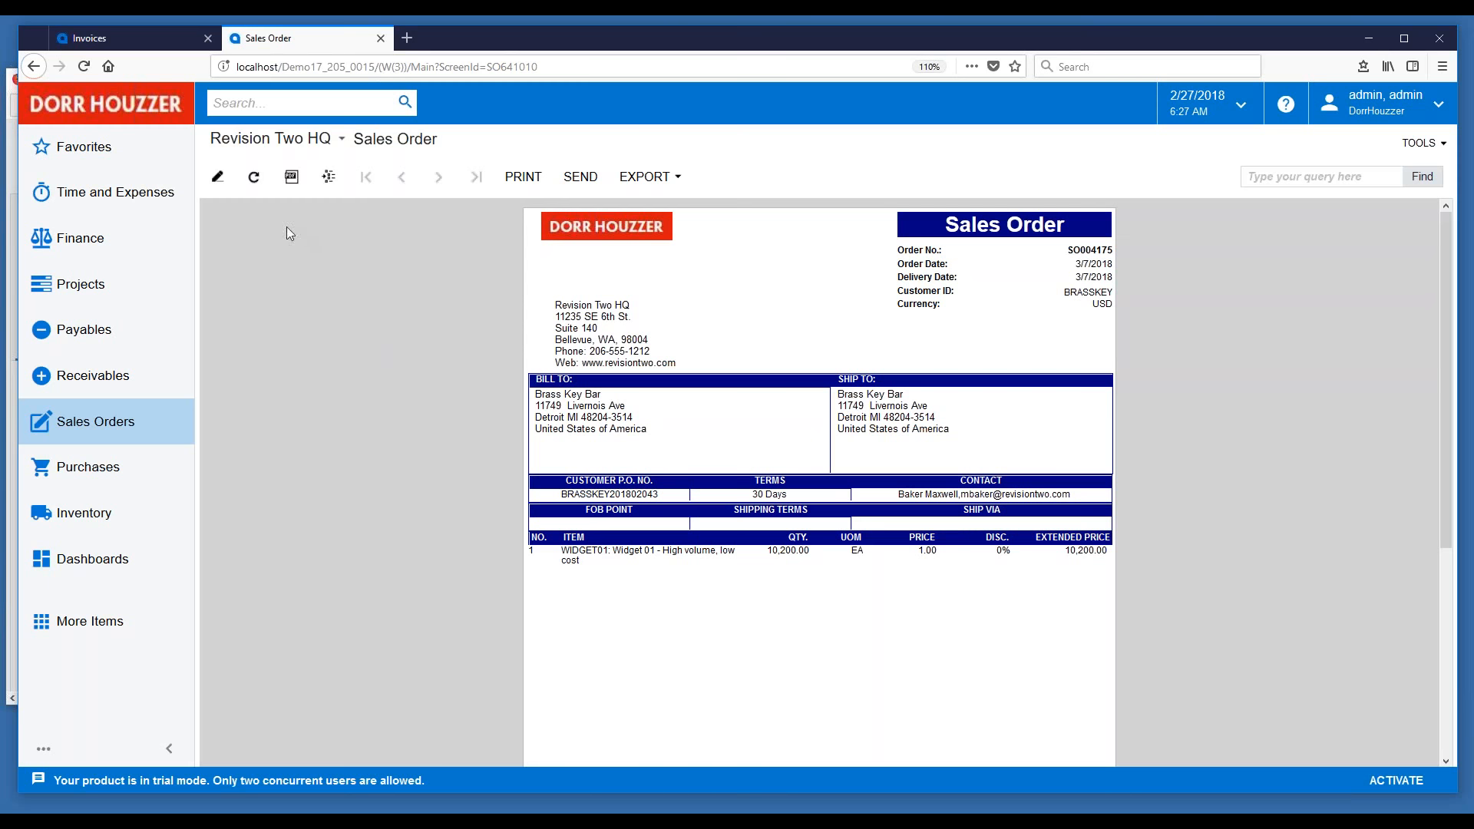
left_click(34, 67)
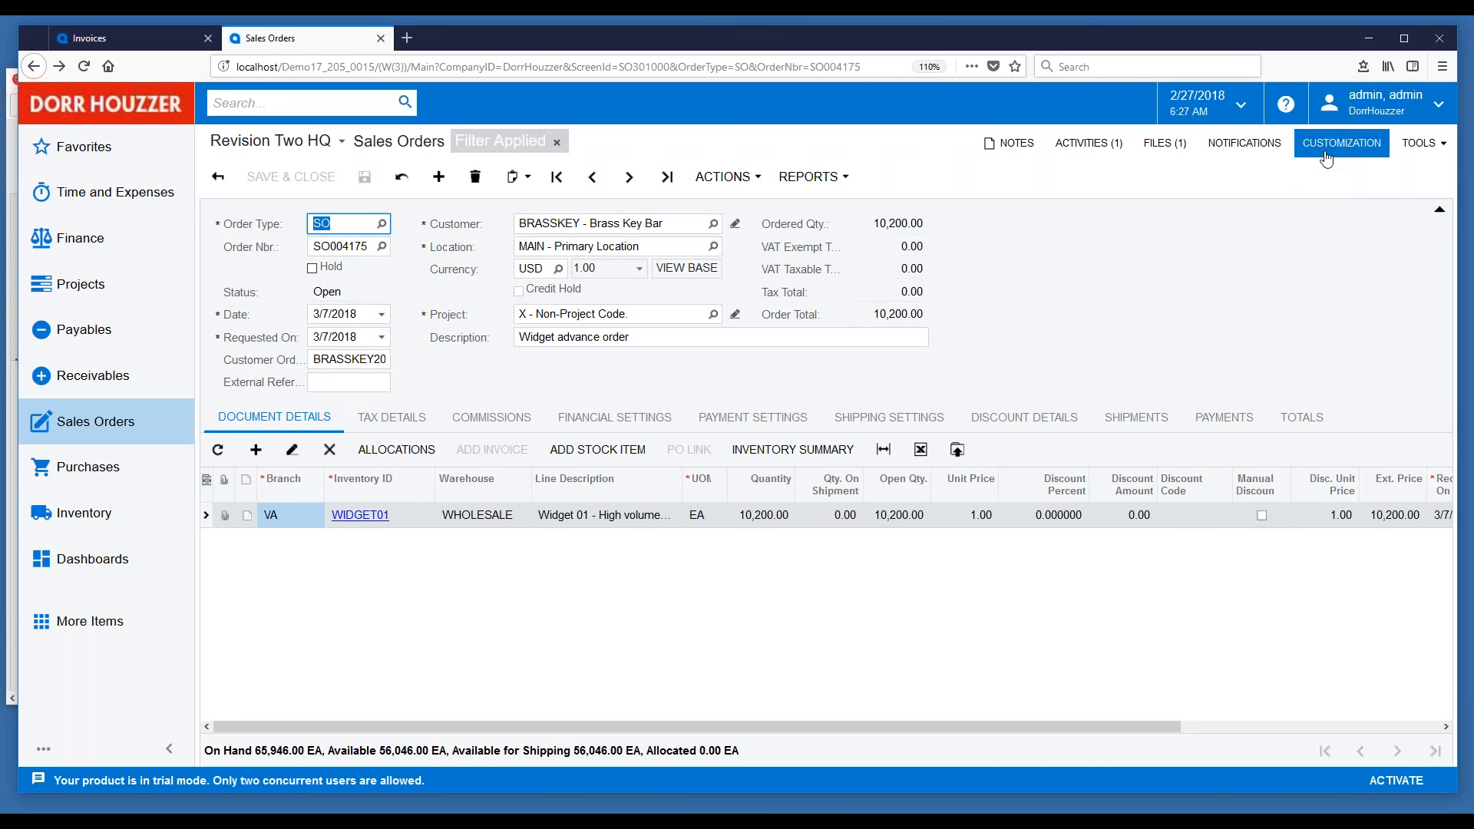
Examine the message, conditions and addresses of the "Back order created" automation notification, and close it without changes.
left_click(1244, 143)
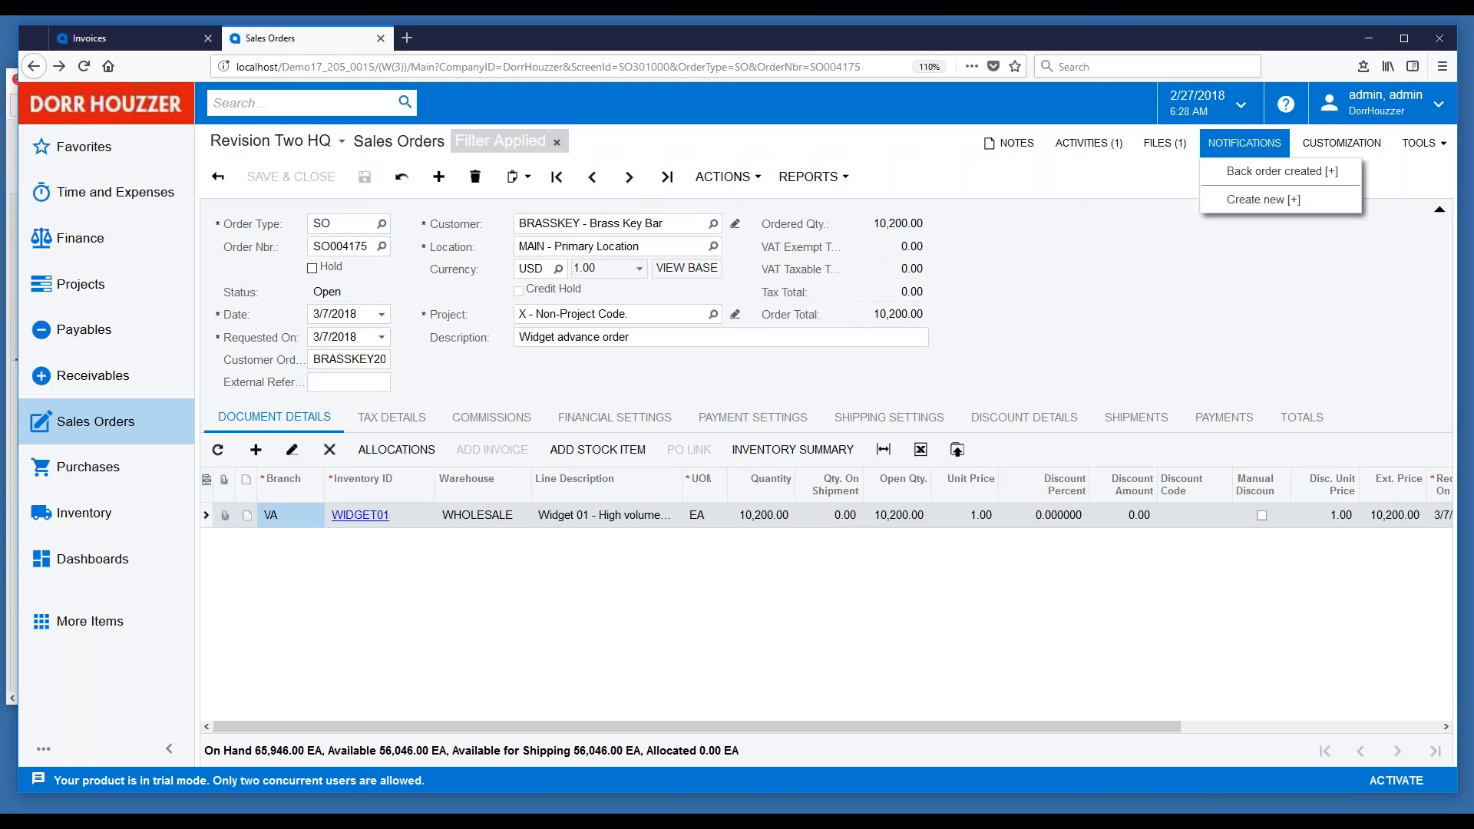
left_click(1243, 175)
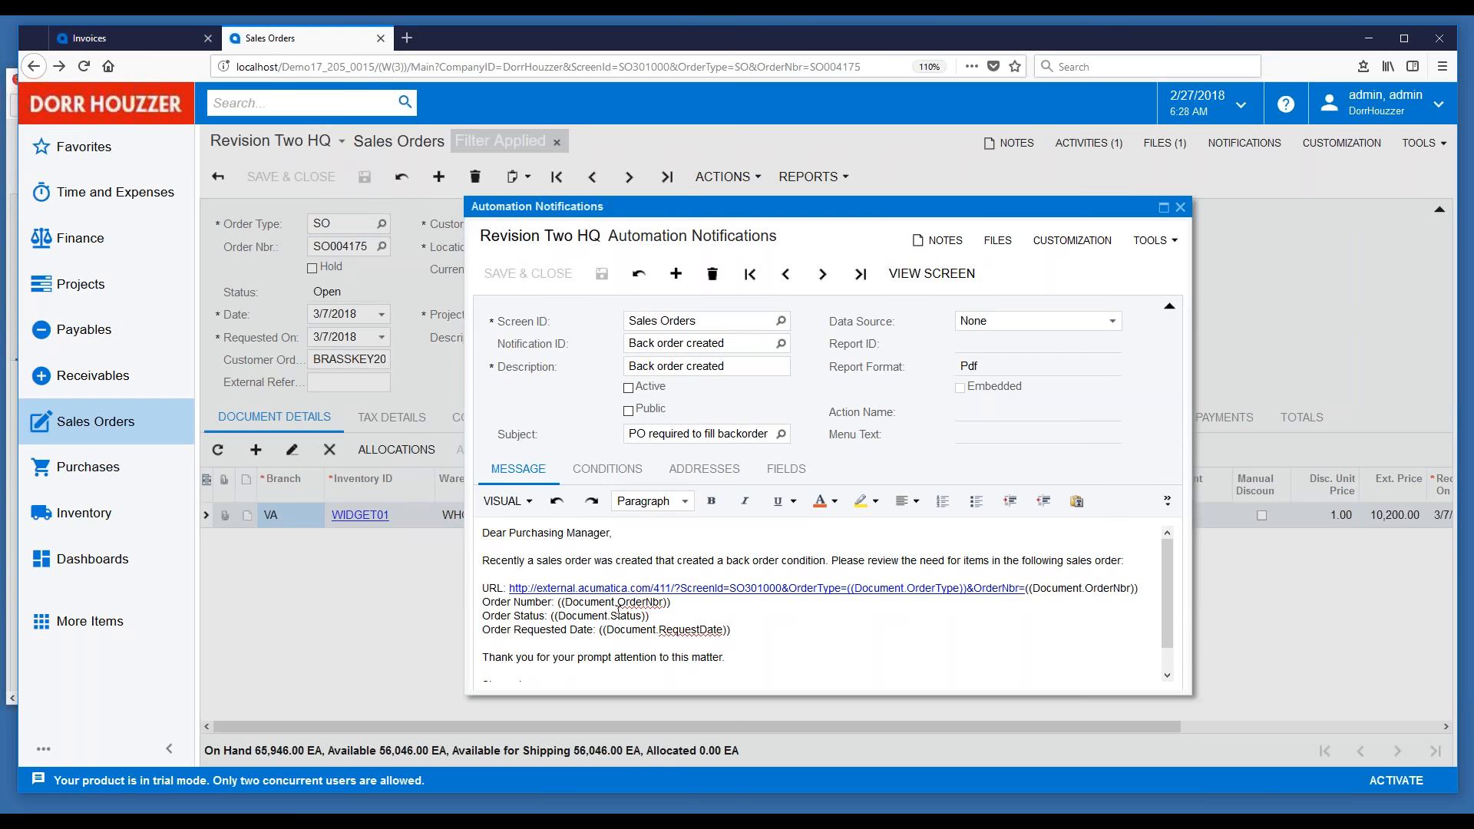
left_click(610, 470)
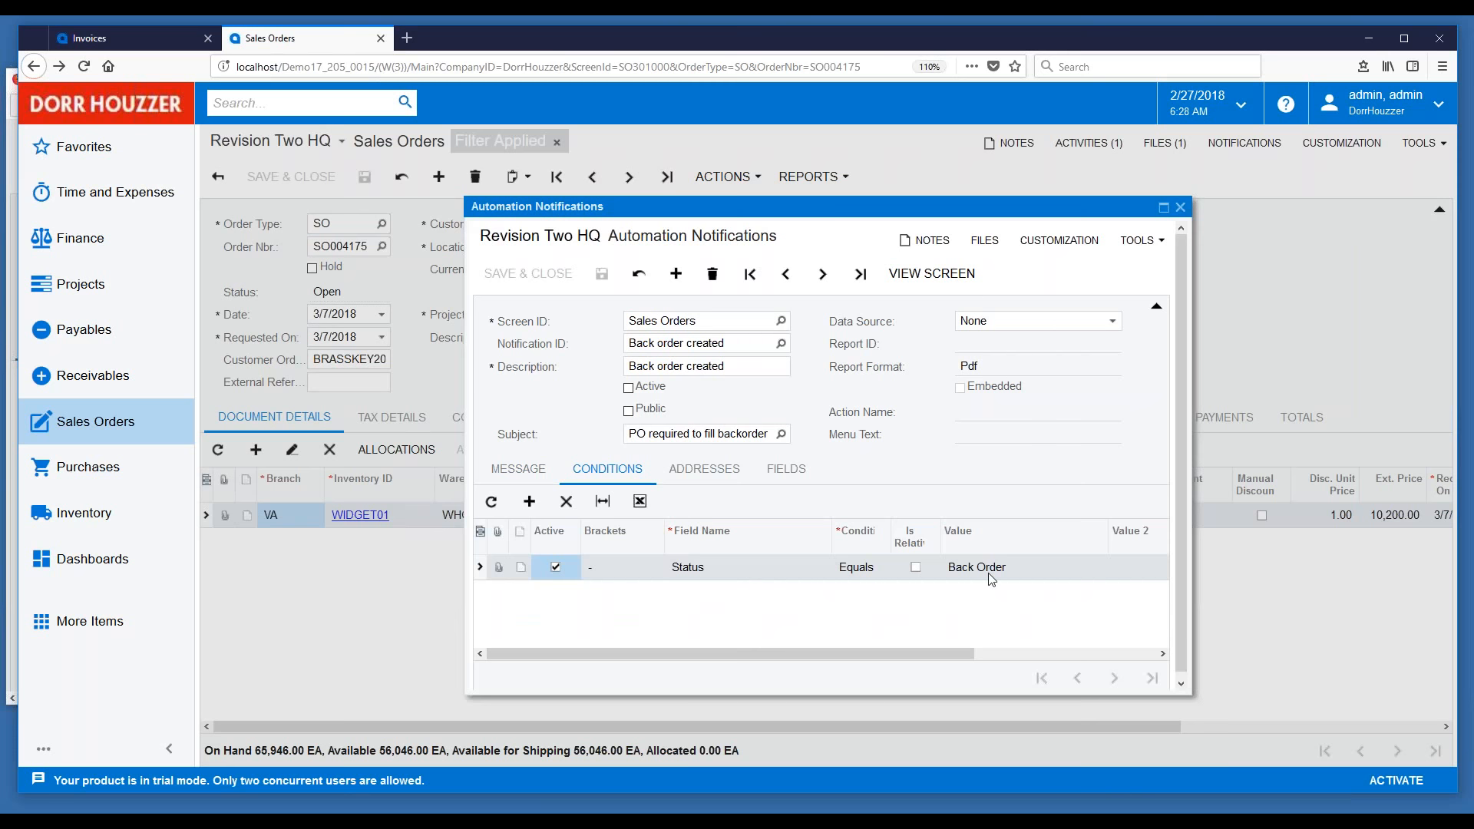
left_click(514, 476)
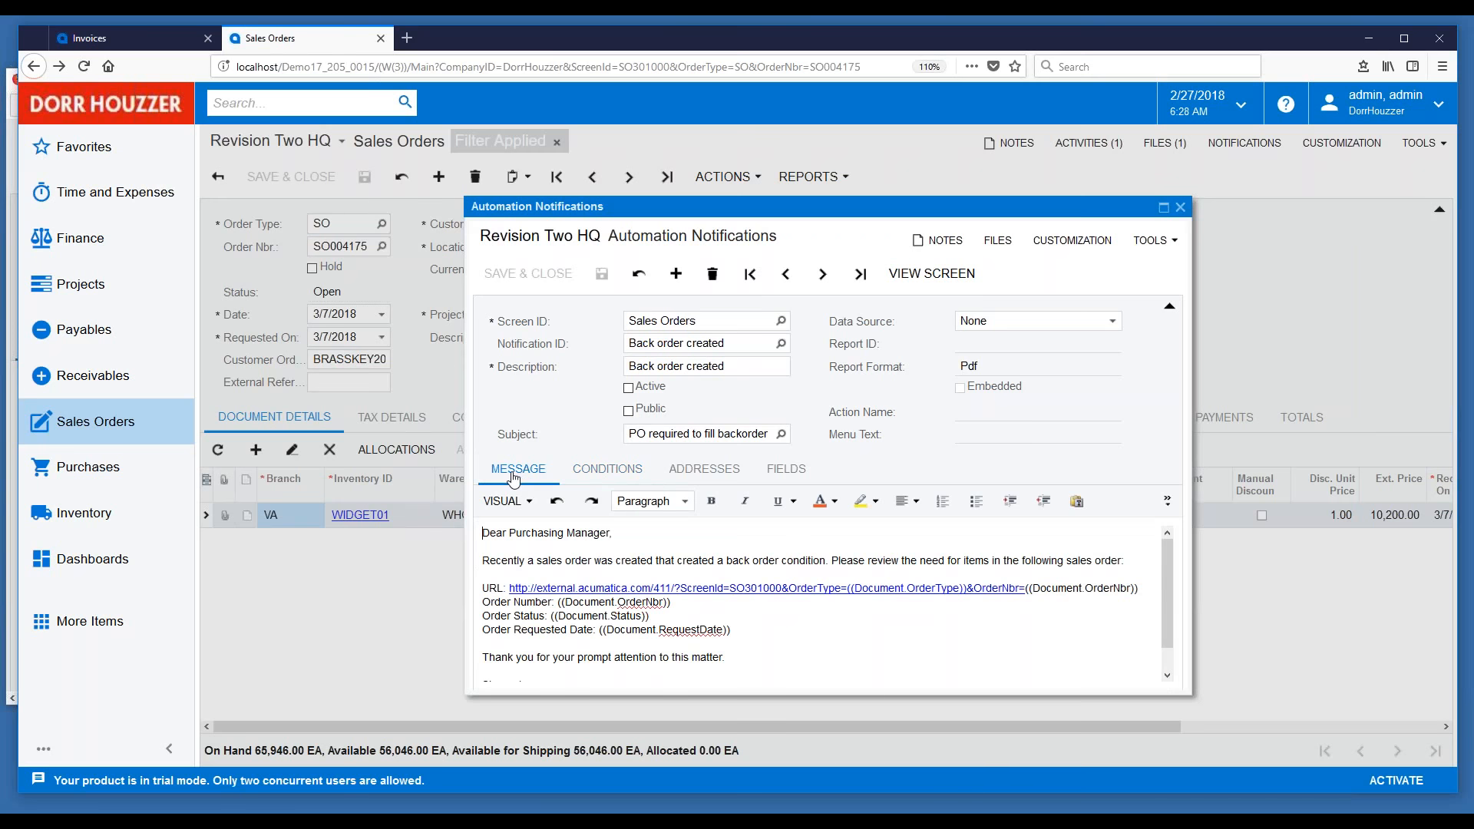
left_click(719, 472)
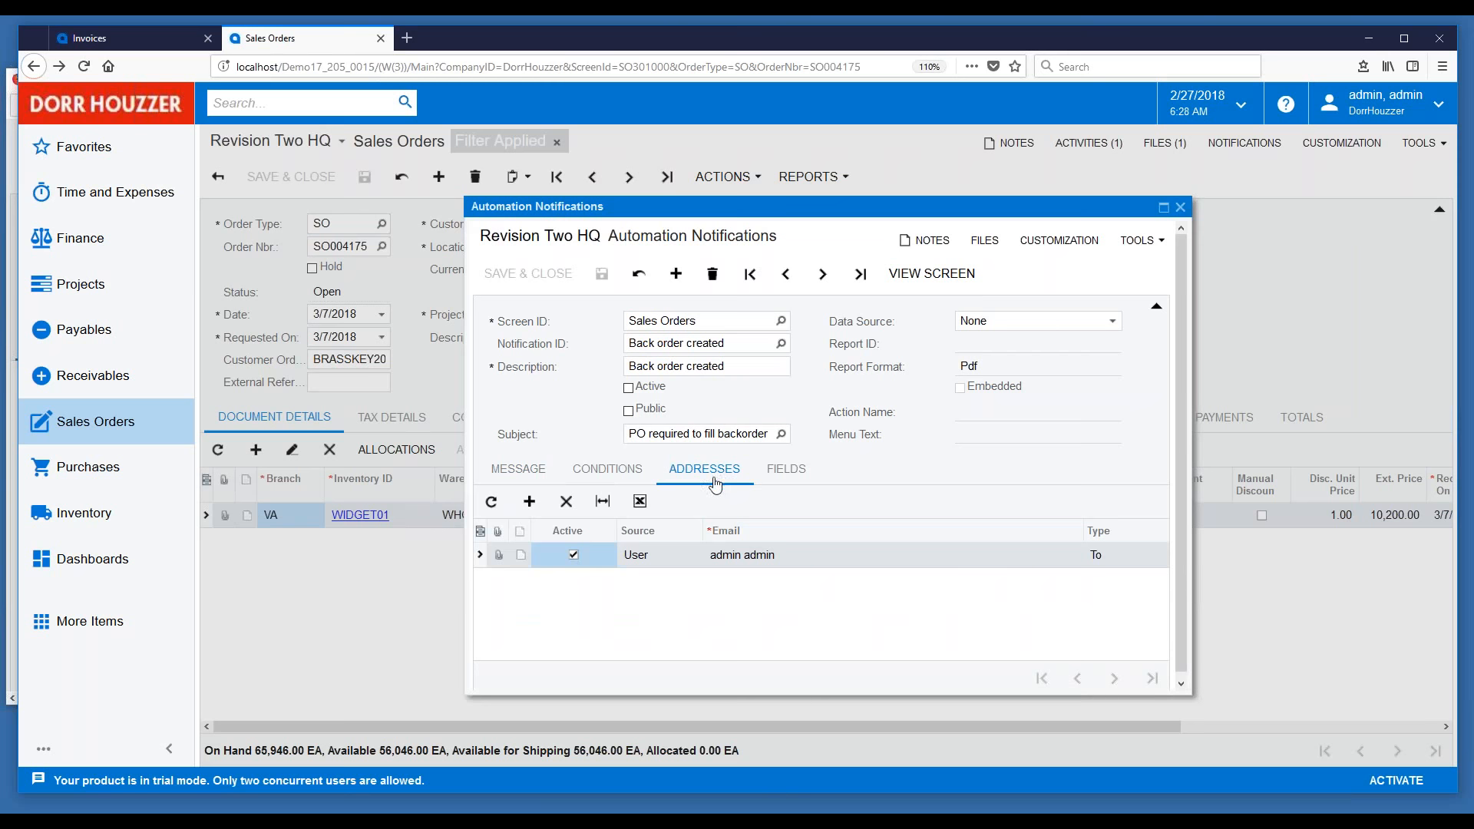
left_click(598, 481)
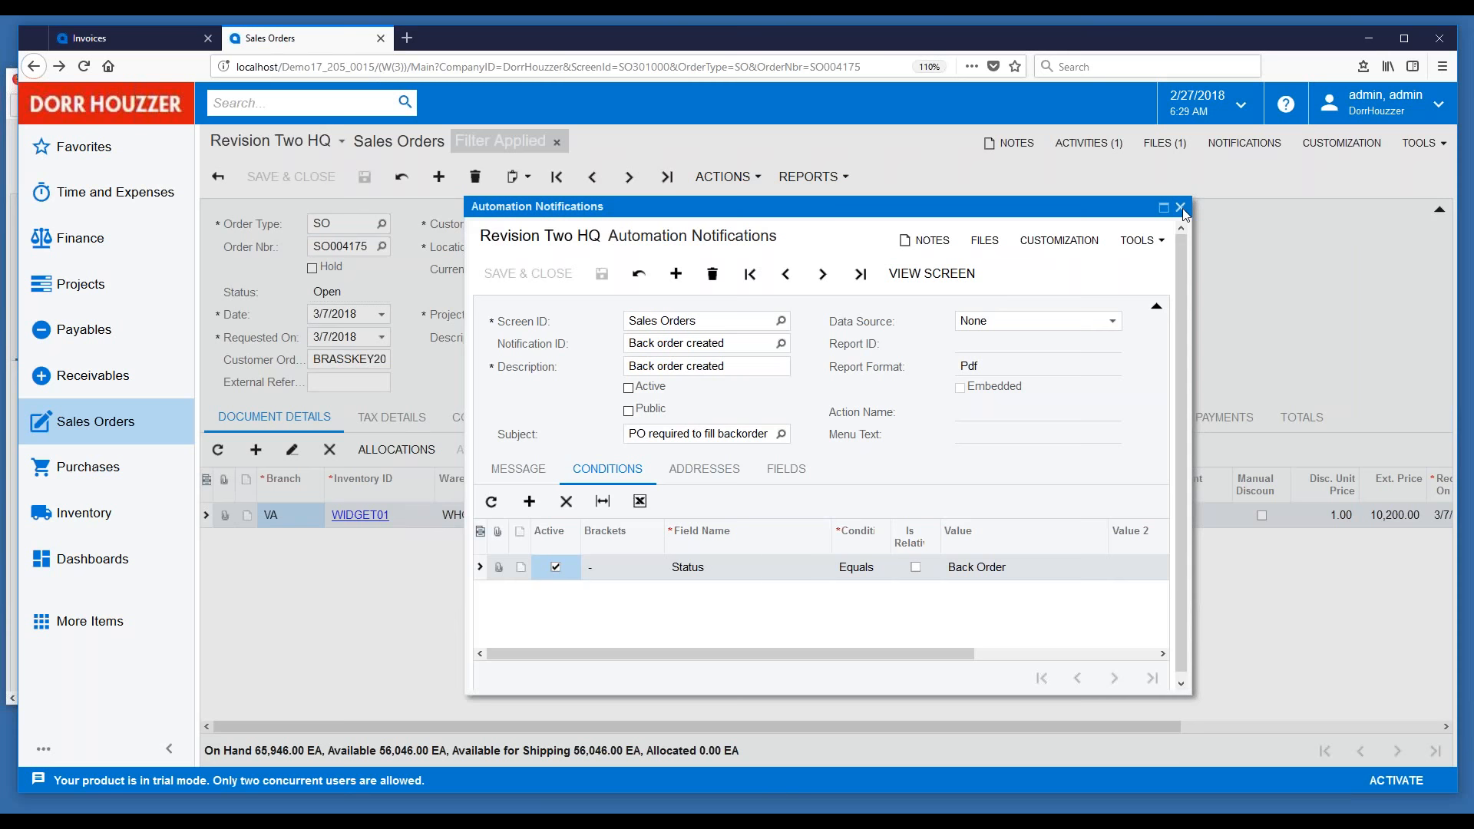
left_click(518, 469)
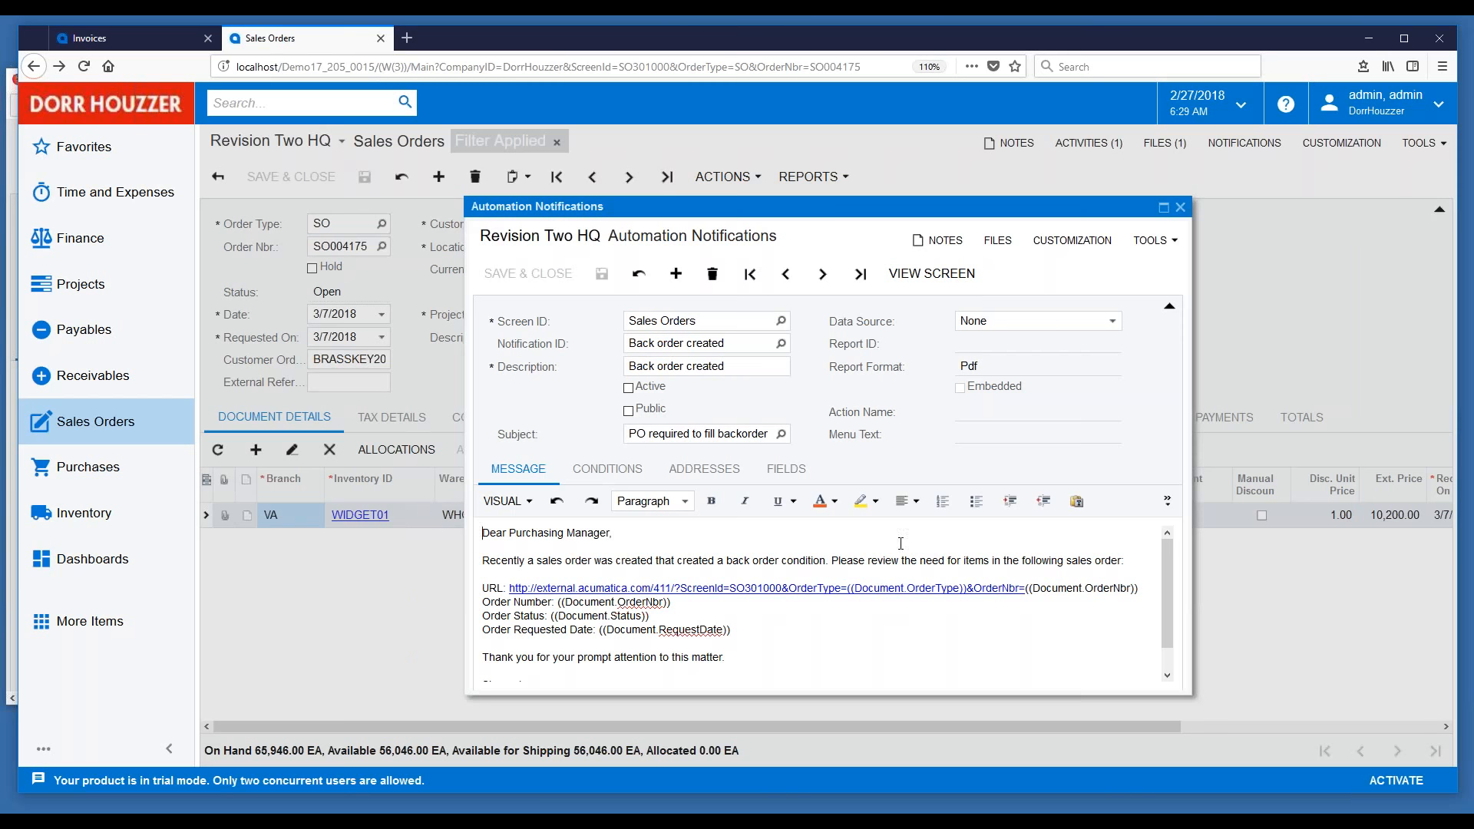
left_click(1181, 208)
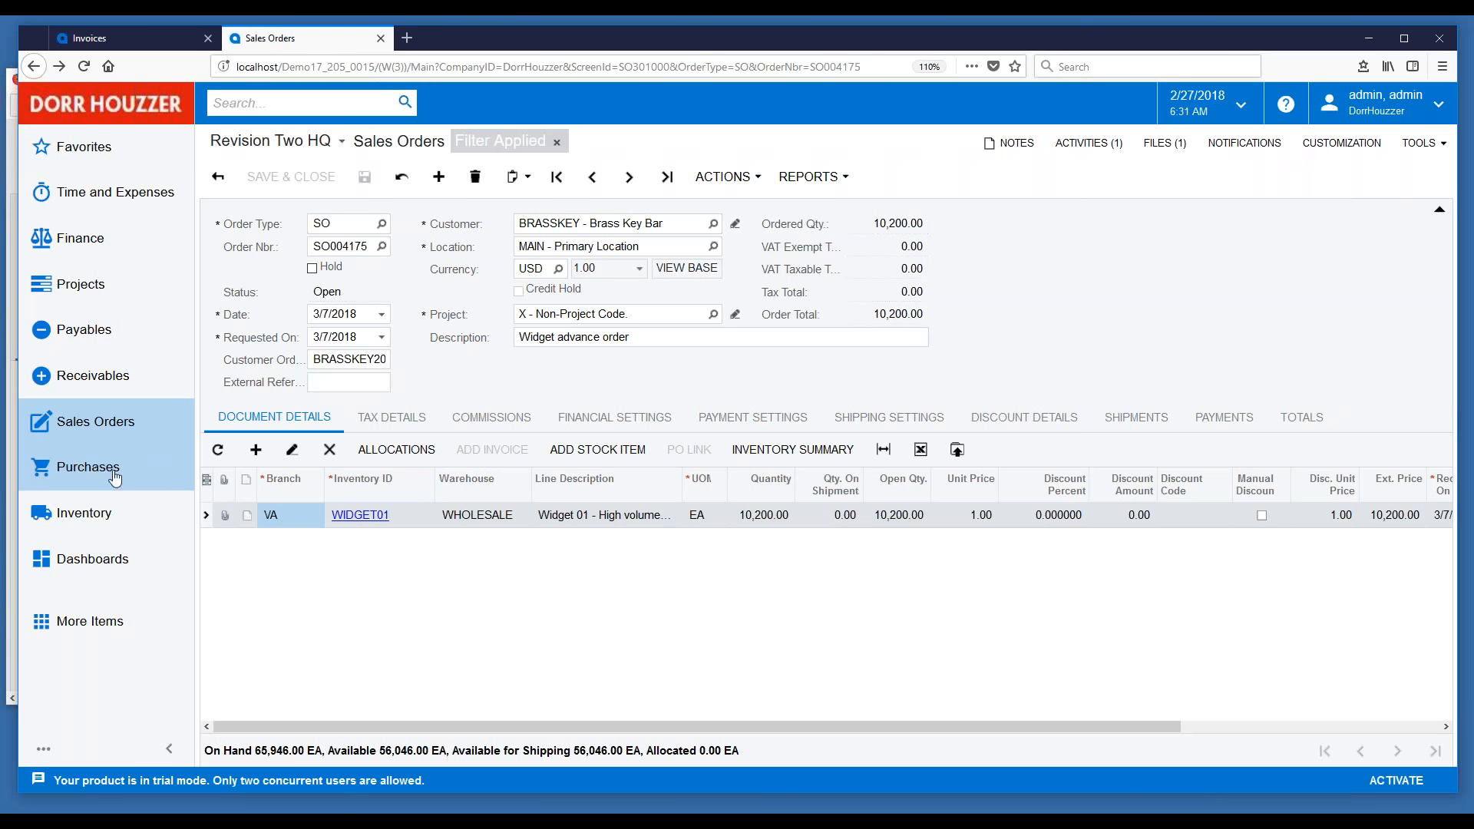
Start a new SO-type sales order for the customer ABARTENDE - USA Bartending School, leaving the customer order field blank.
left_click(95, 424)
left_click(297, 217)
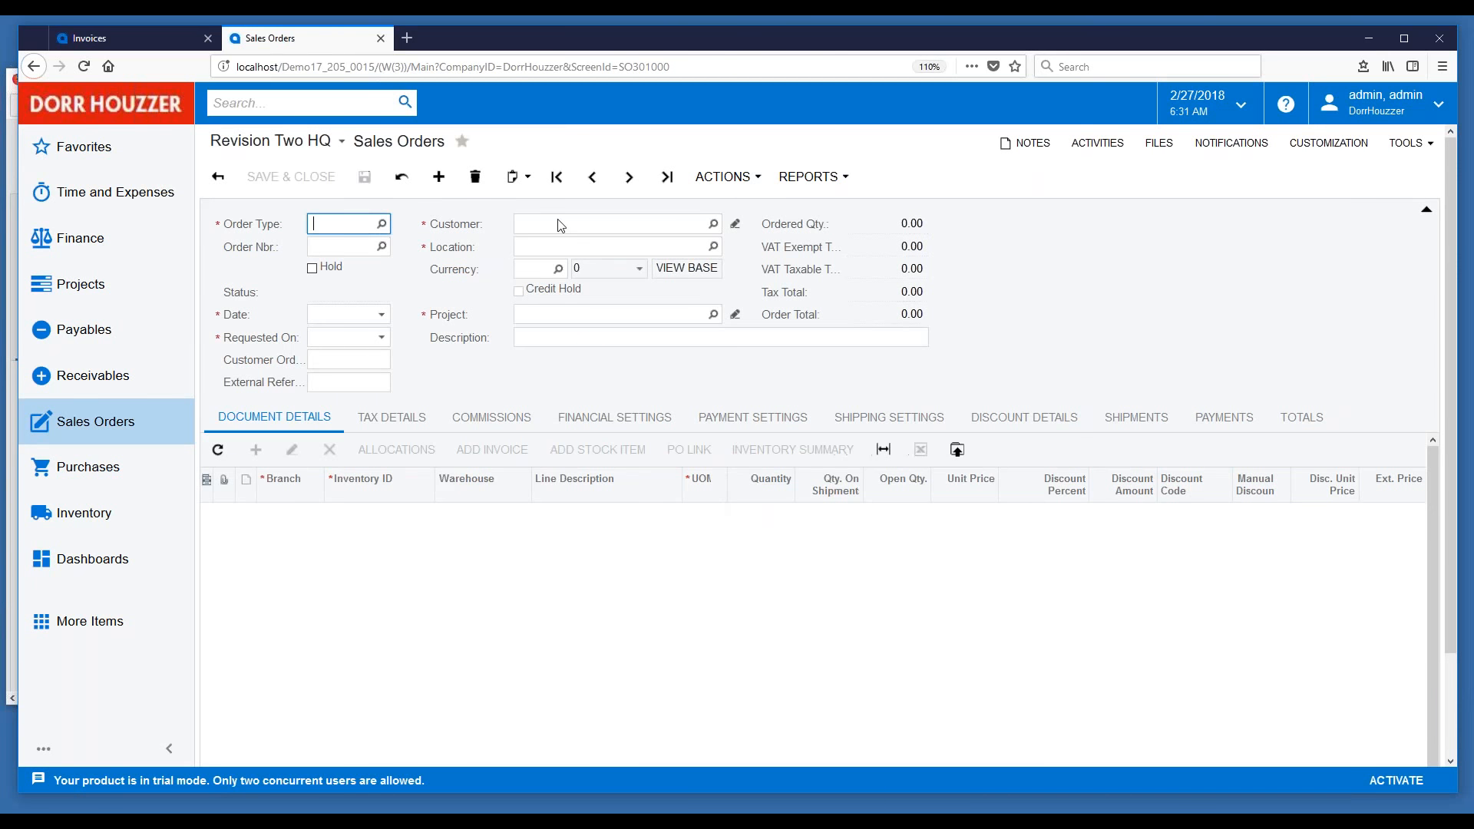
left_click(537, 224)
type("aba")
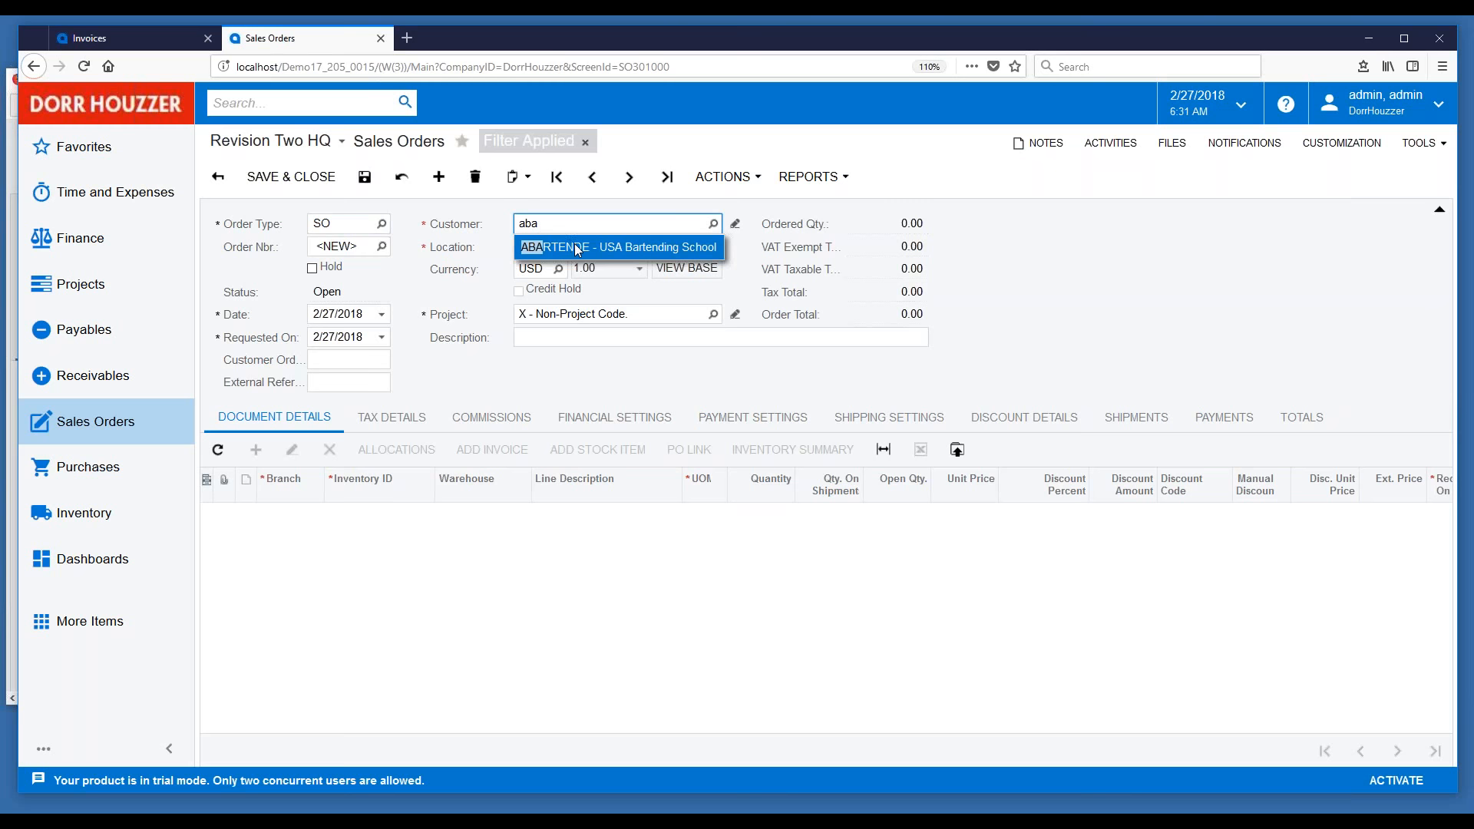
left_click(577, 248)
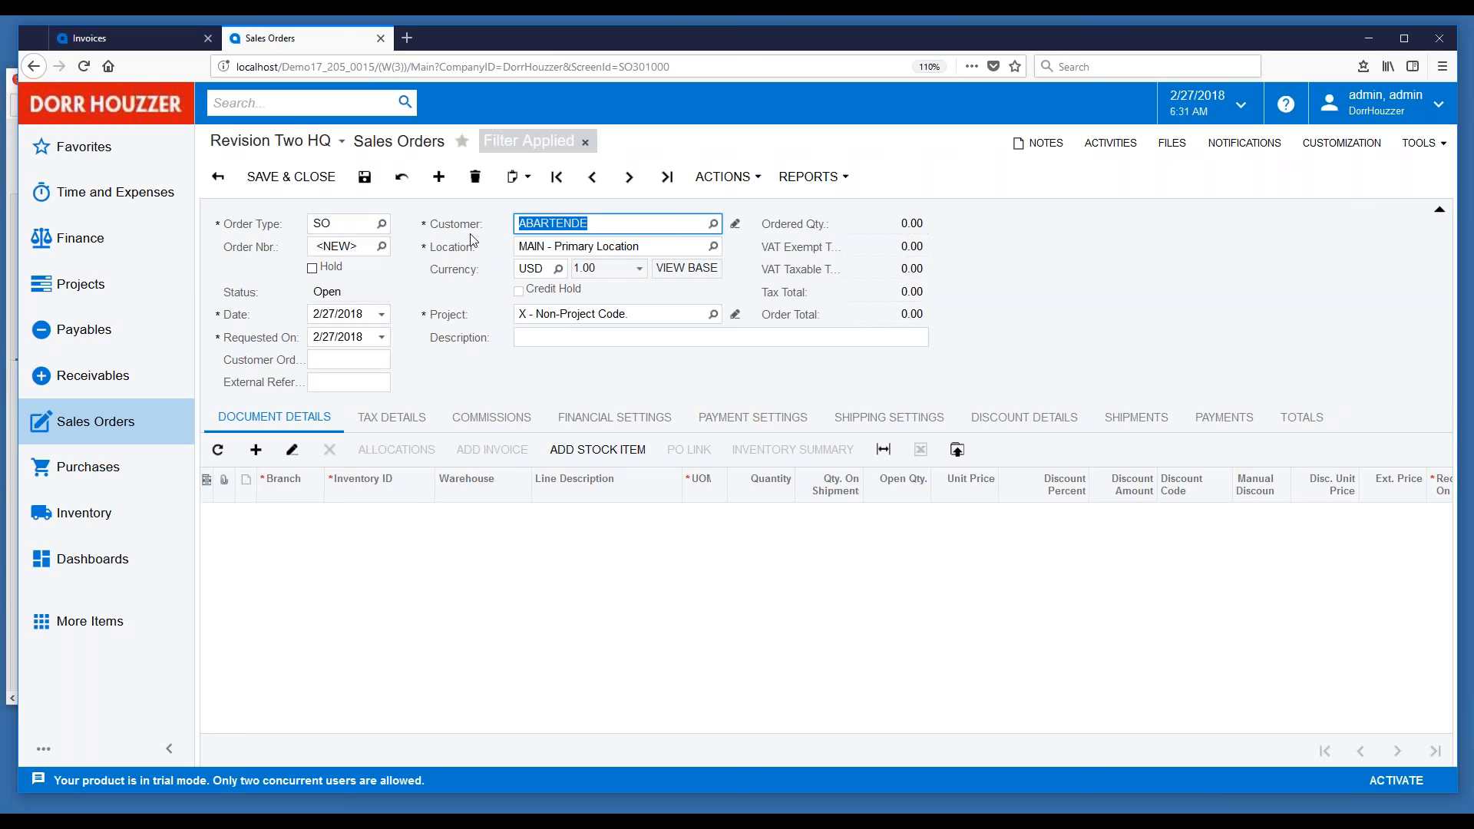
left_click(324, 361)
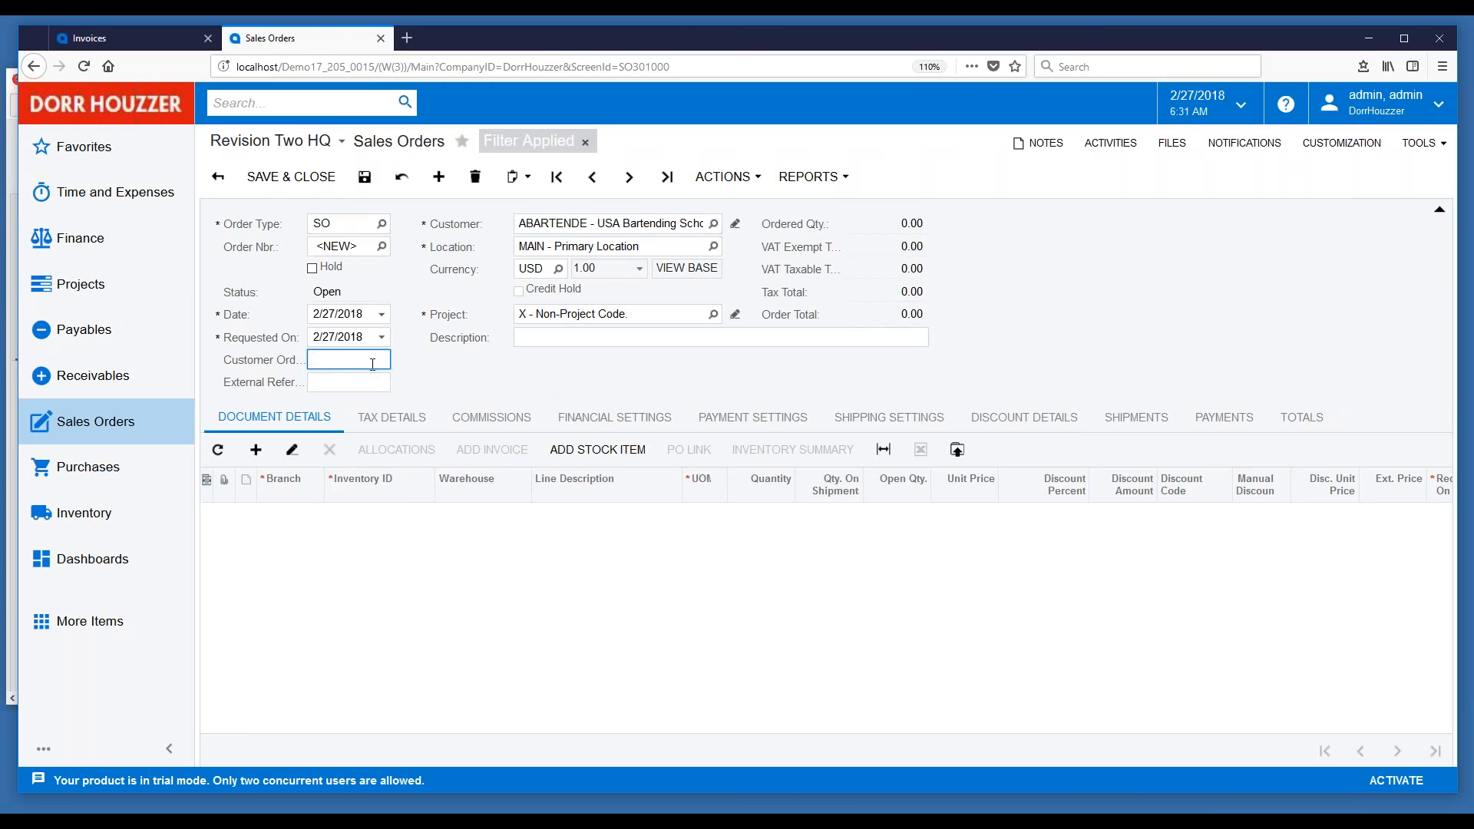
left_click(461, 369)
Look up stock items for the order and list only those sold to the customer since 11/1/2012.
left_click(596, 449)
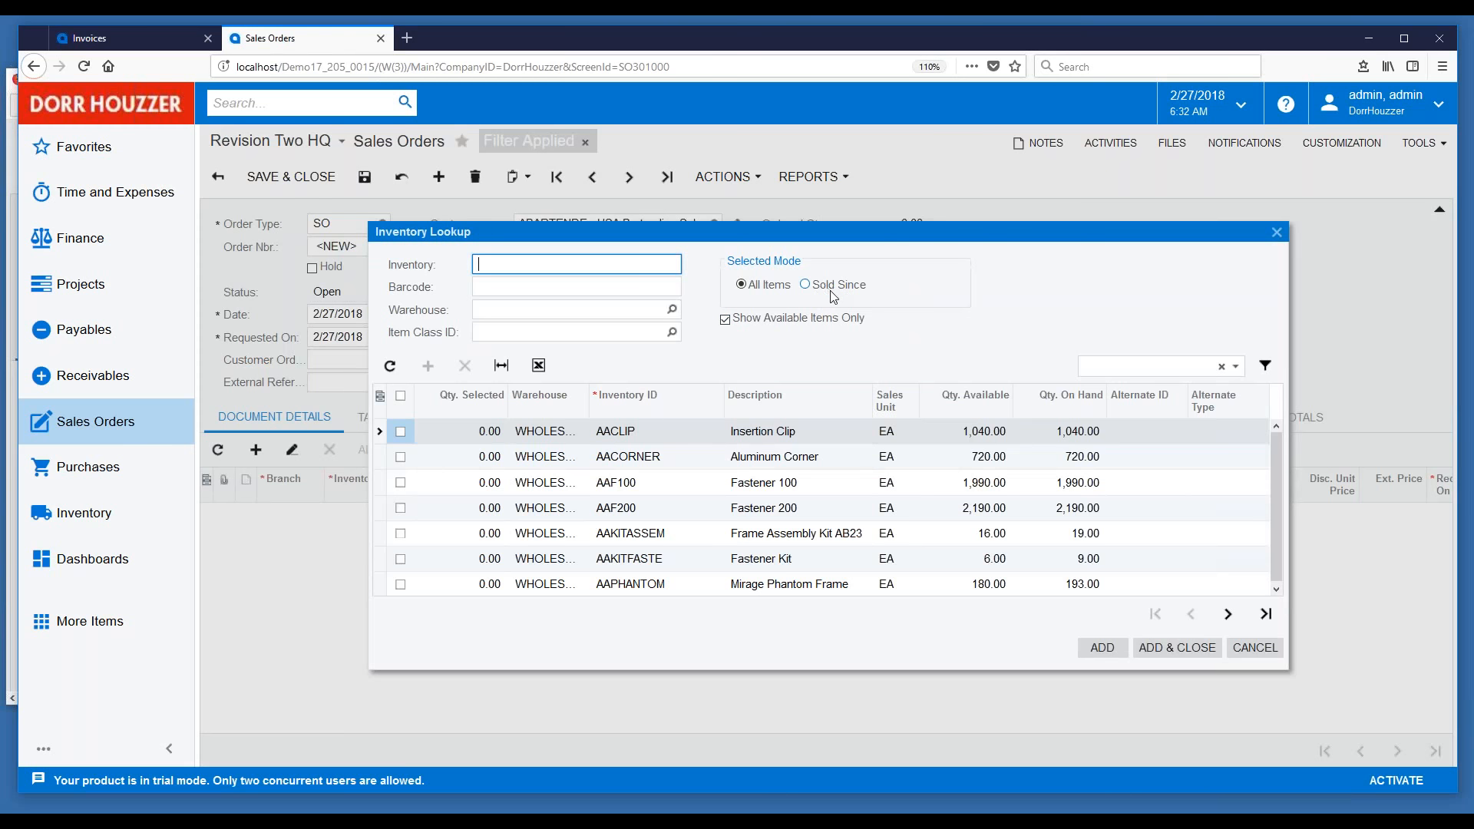
left_click(804, 285)
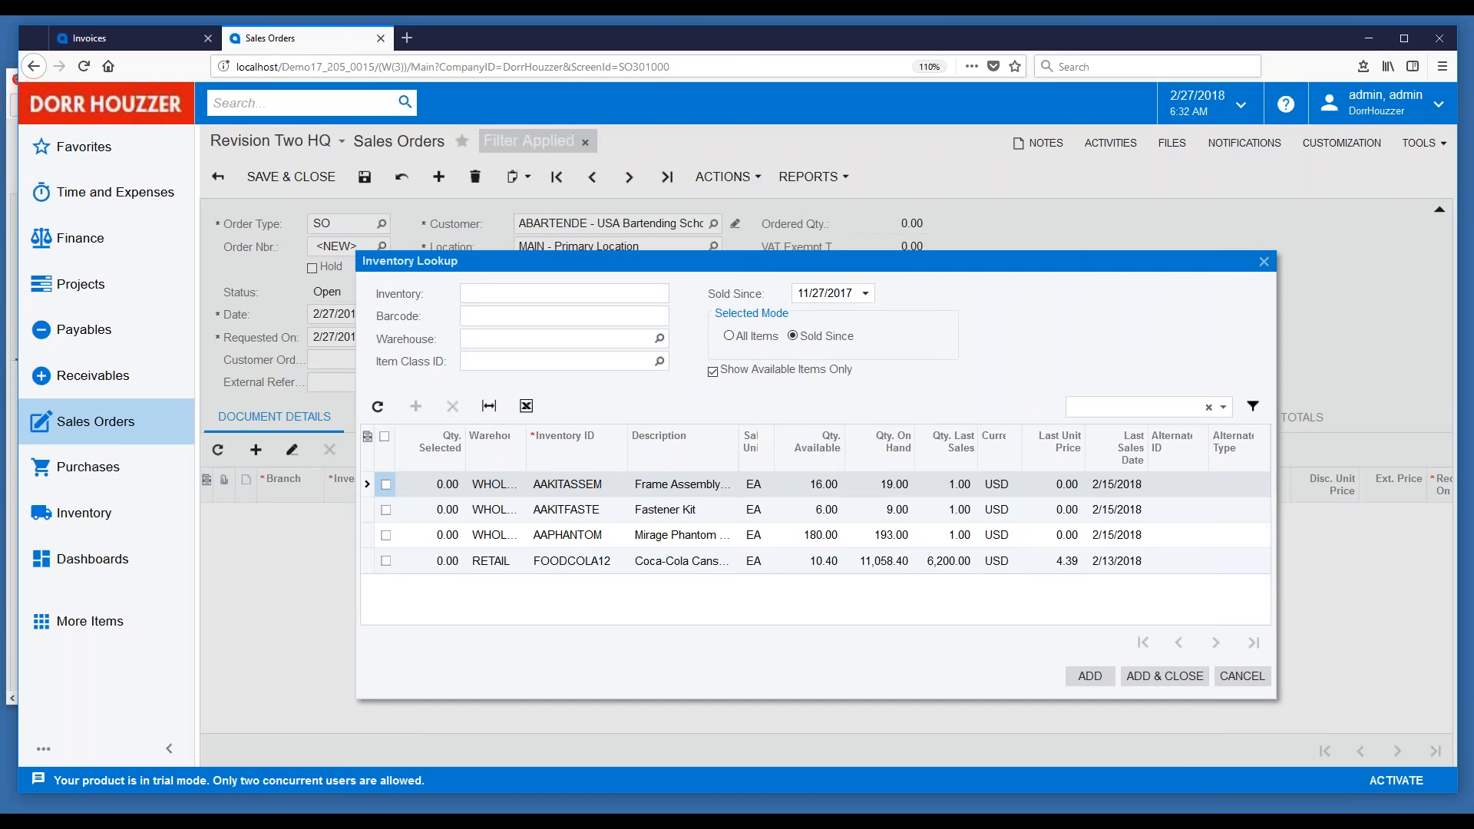
left_click(865, 293)
left_click(960, 315)
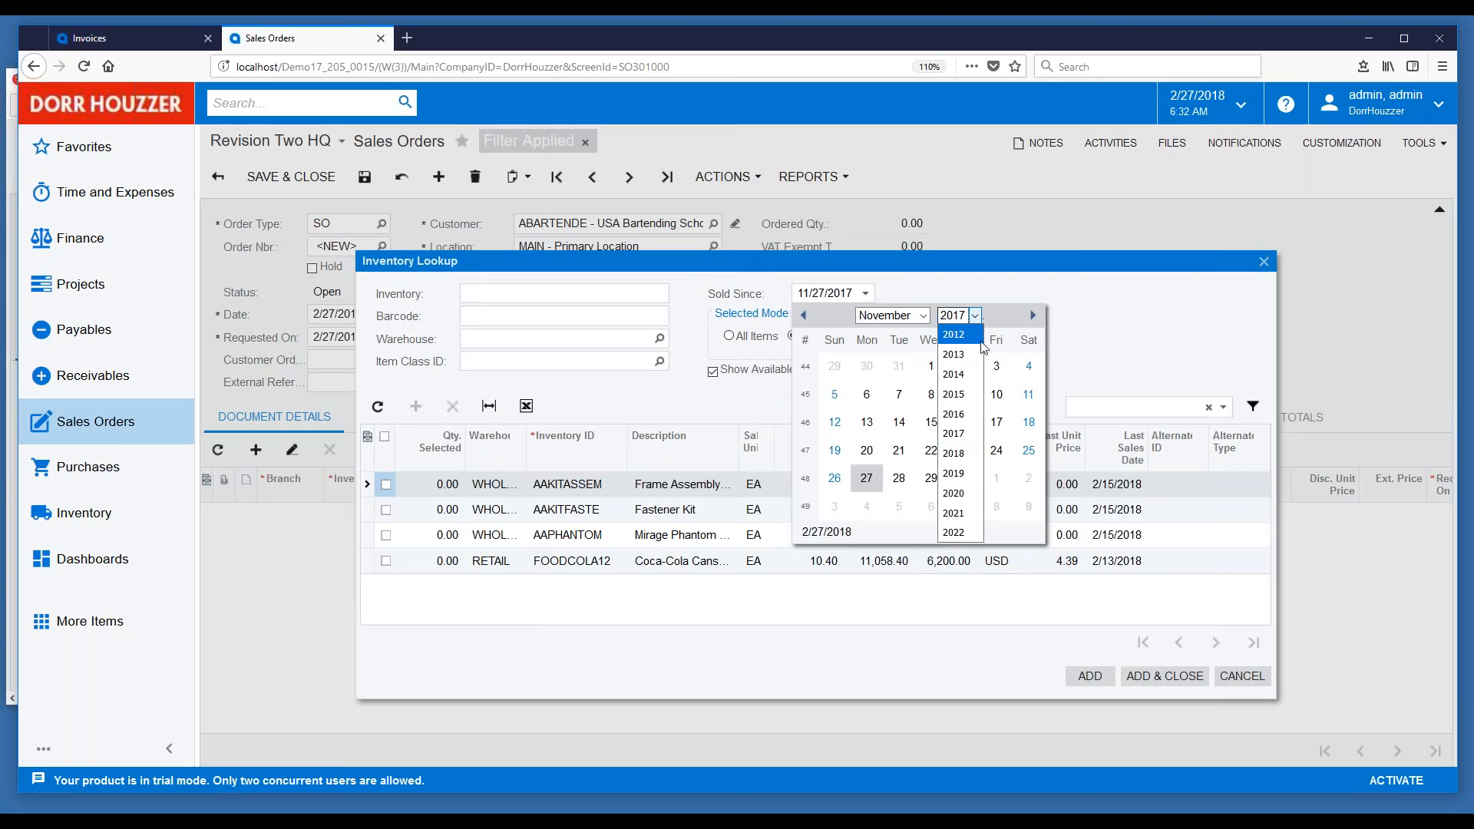
left_click(966, 336)
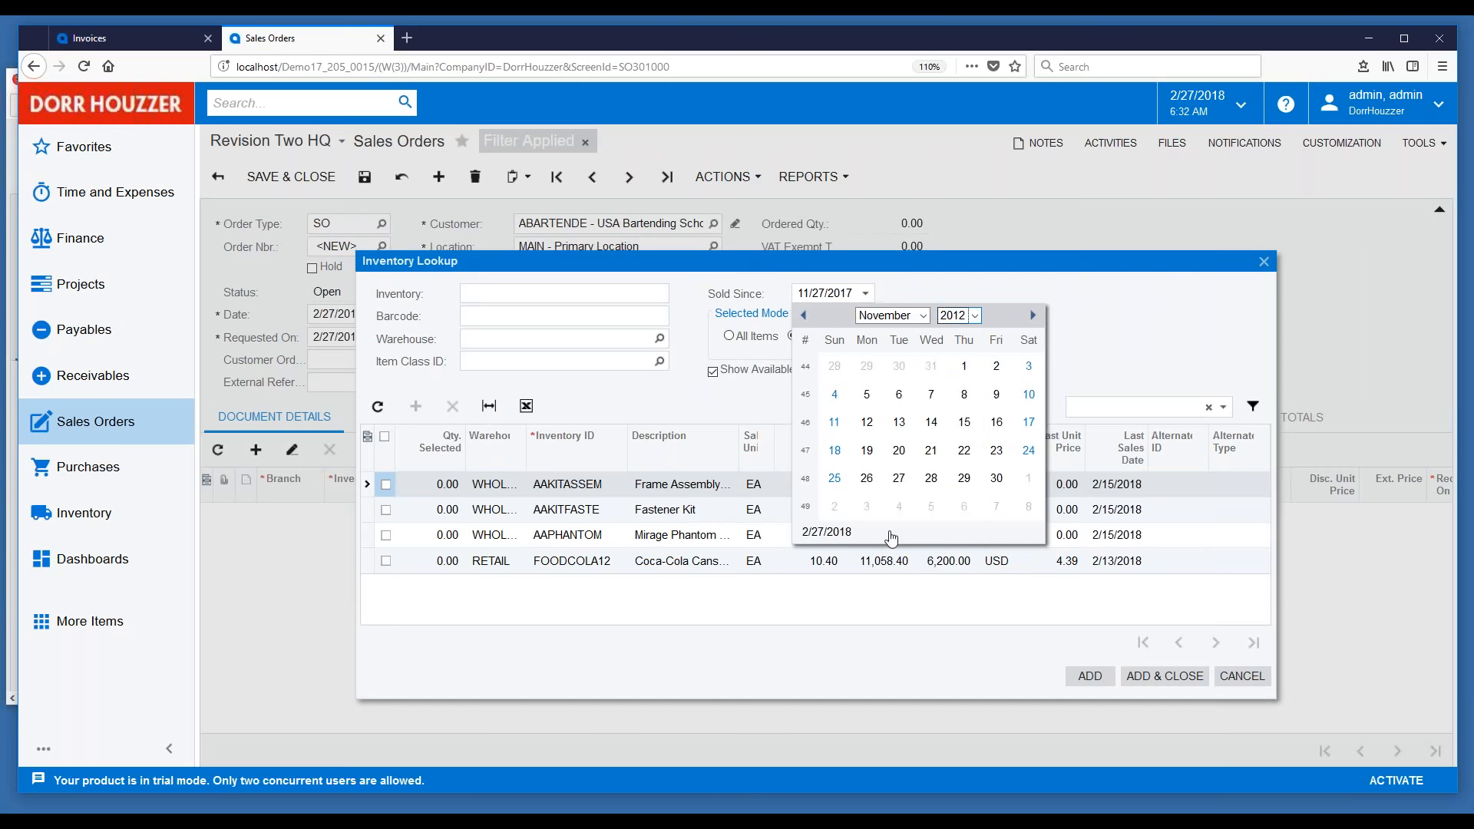
left_click(964, 368)
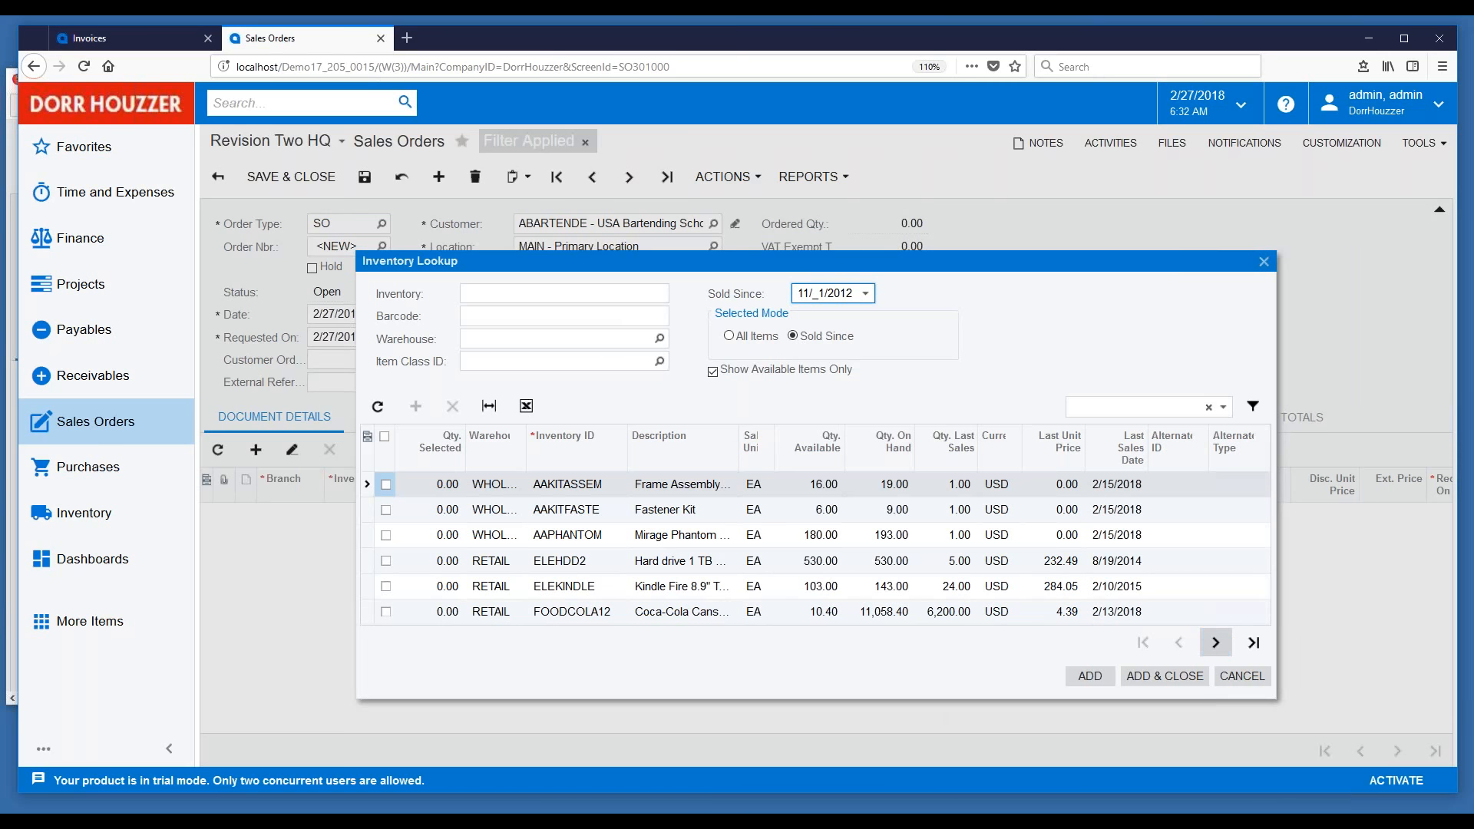
Examine the previously sold items with their last sold quantities and prices, and close the lookup without adding any.
left_click(1215, 642)
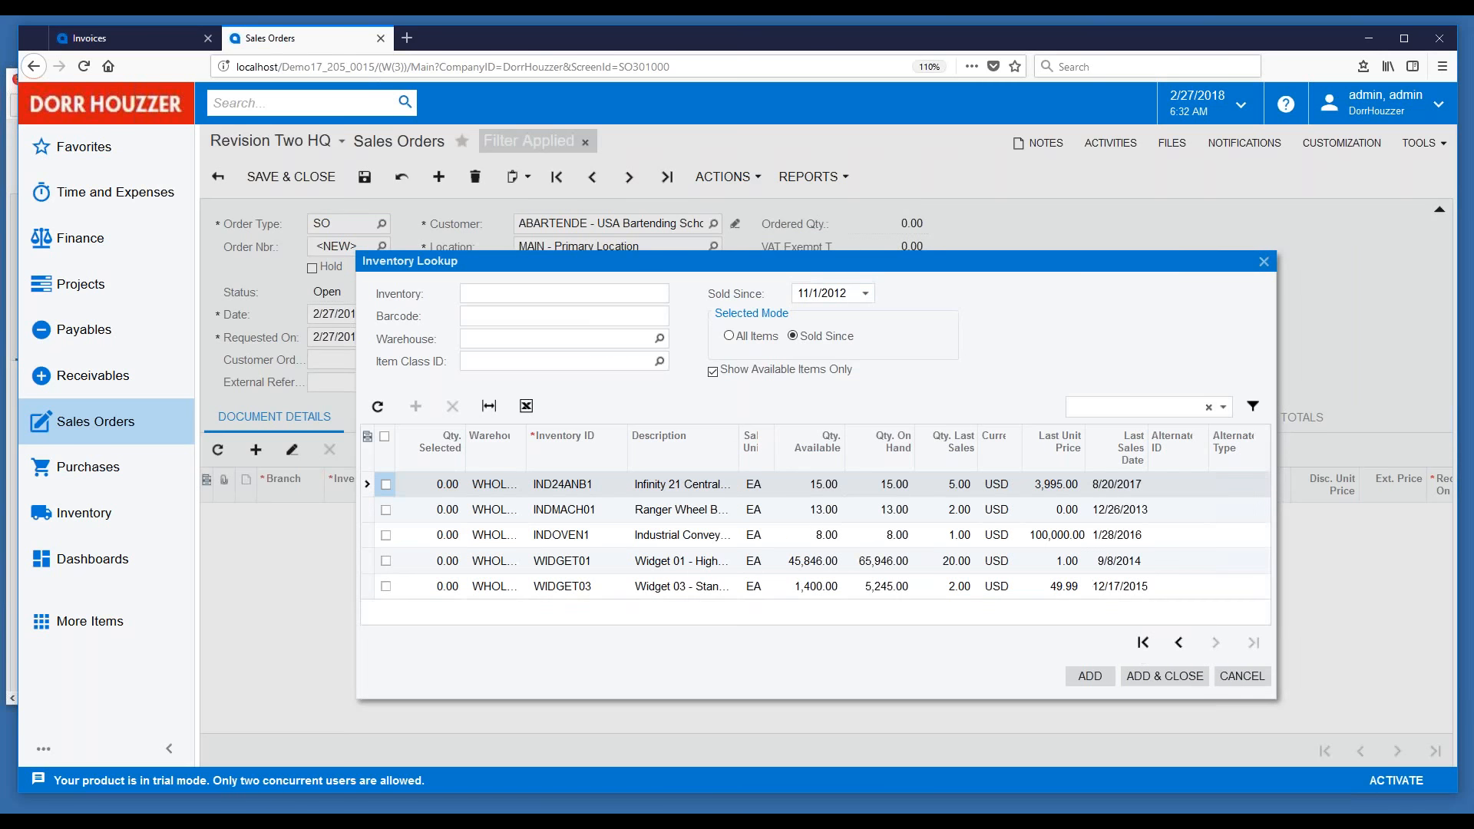
left_click(1143, 644)
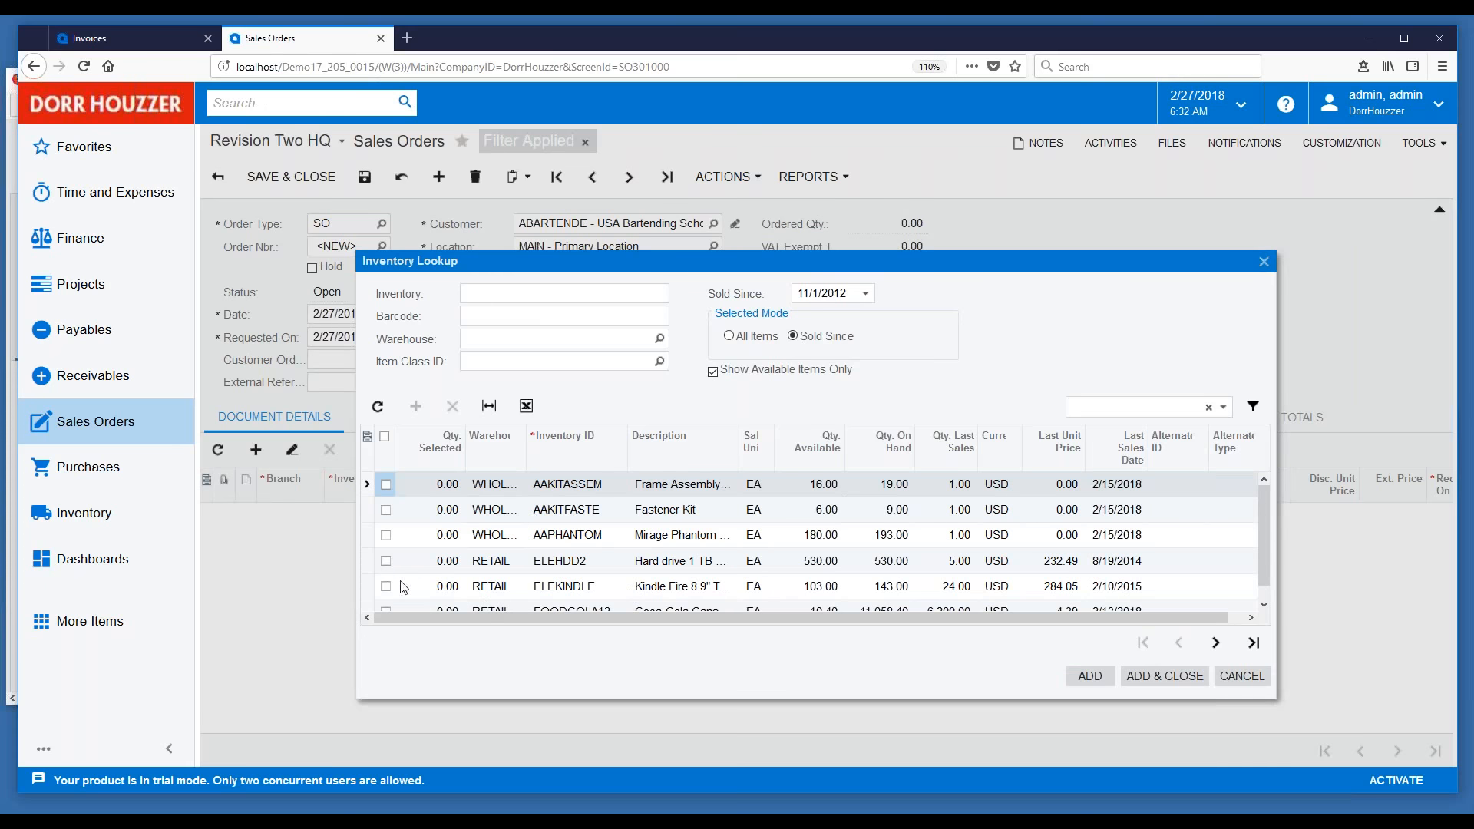
left_click(447, 561)
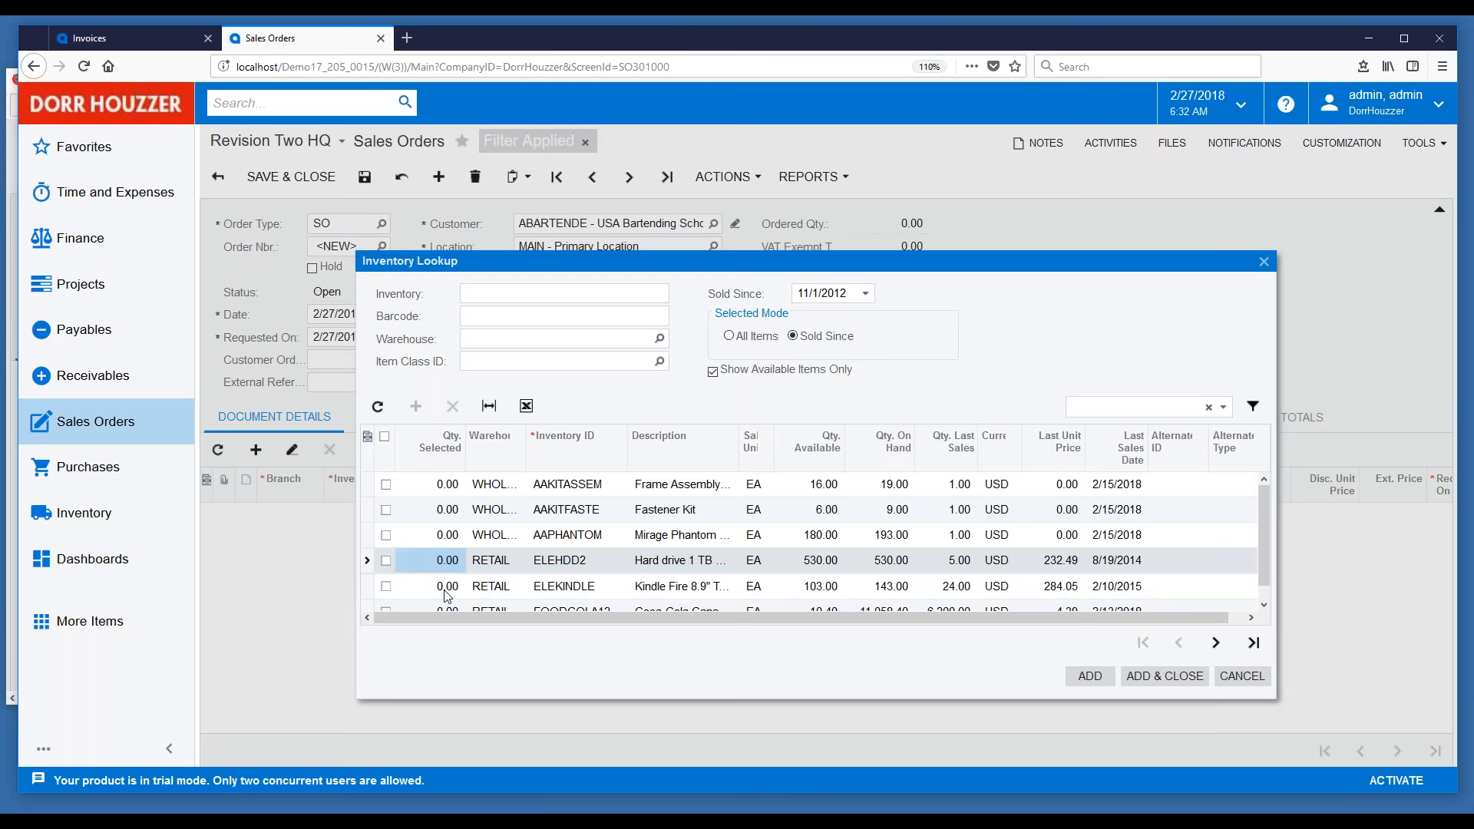
left_click(446, 588)
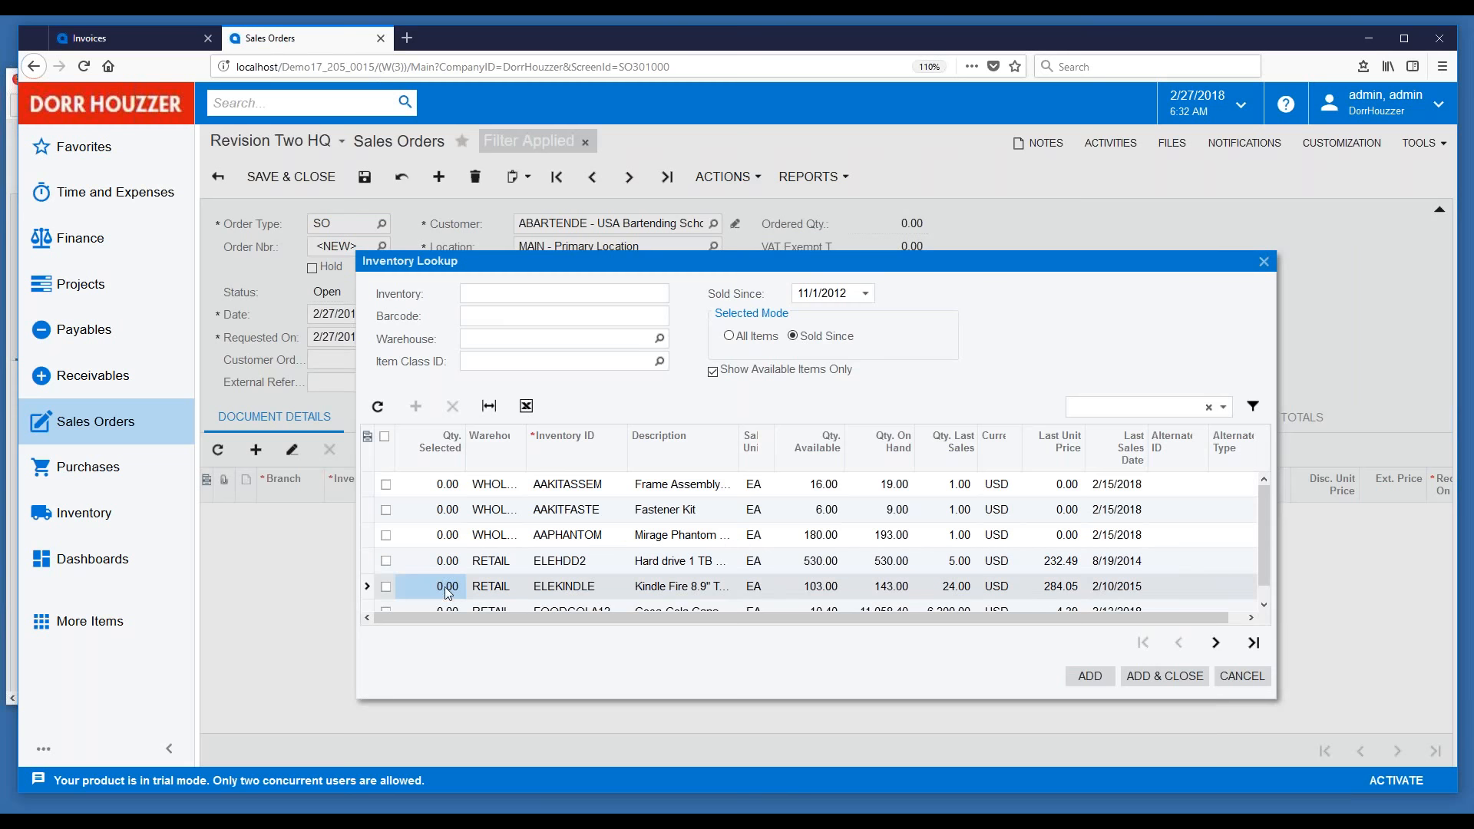
left_click(438, 519)
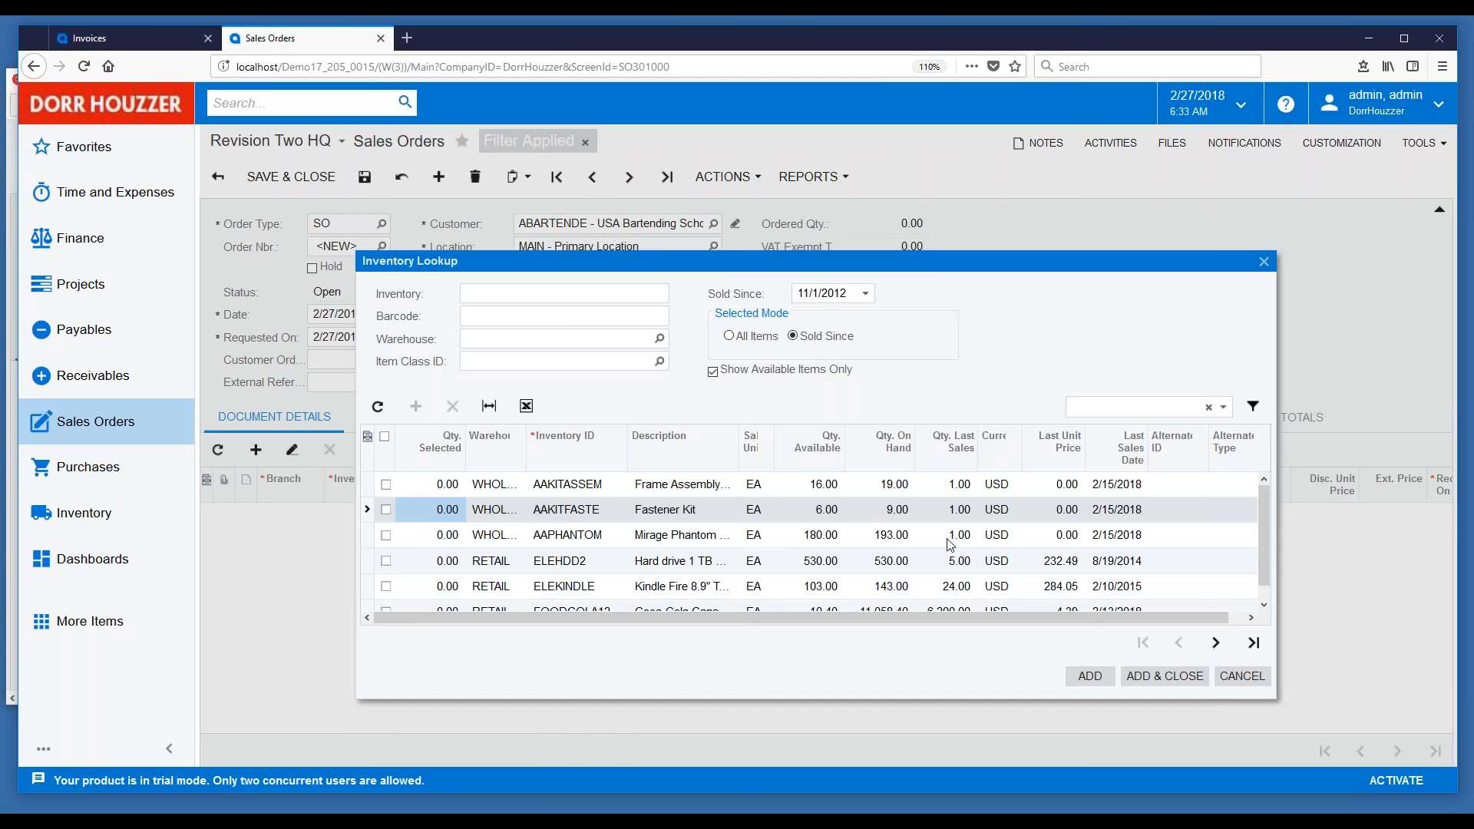
left_click(954, 561)
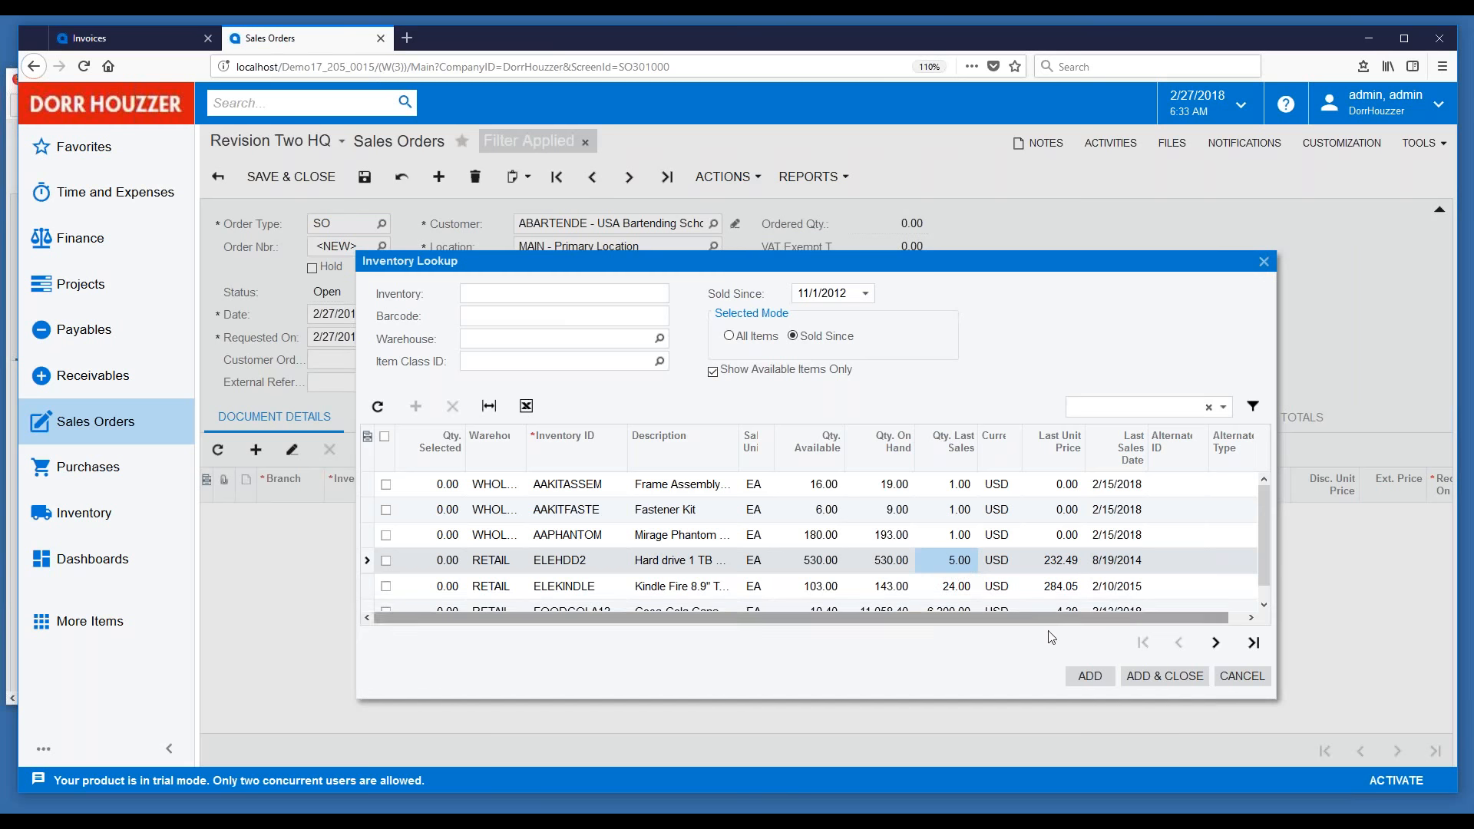
left_click(1248, 674)
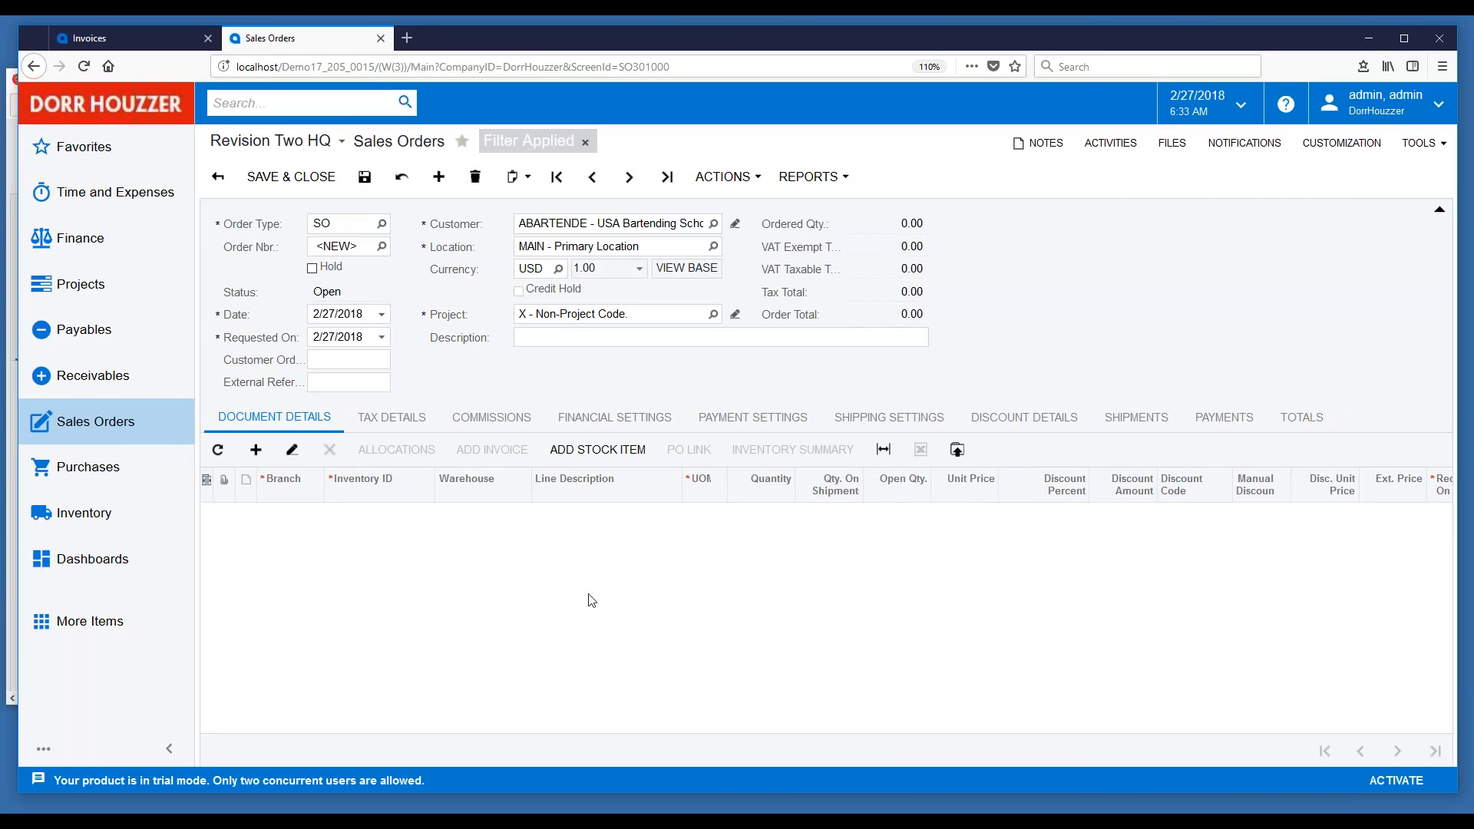
Add an order line for the AAKITFRAME Mirage Phantom Frame Kit, chosen from the inventory item list.
left_click(256, 456)
left_click(392, 525)
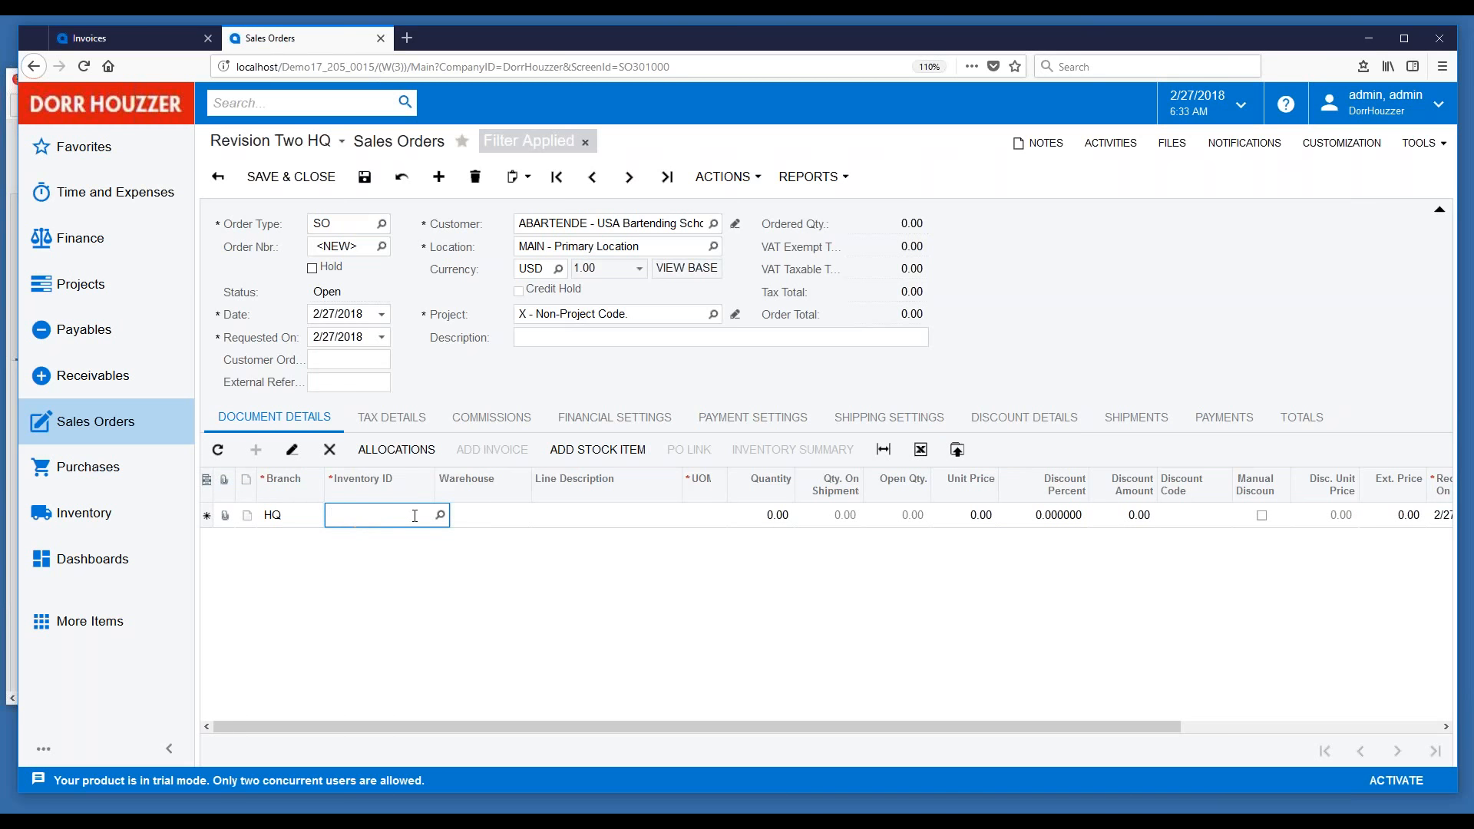
left_click(440, 514)
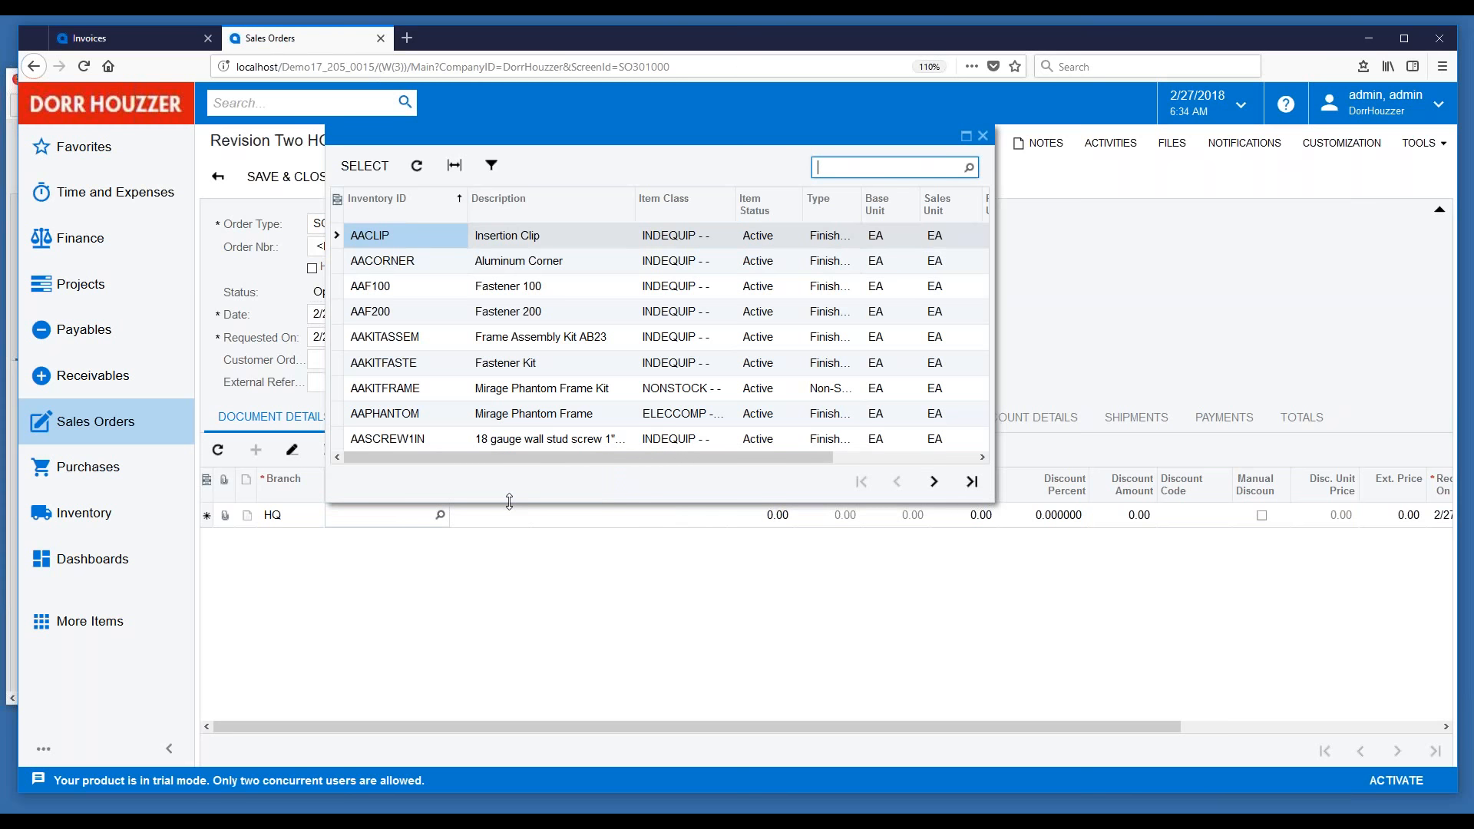
left_click_drag(509, 501, 538, 541)
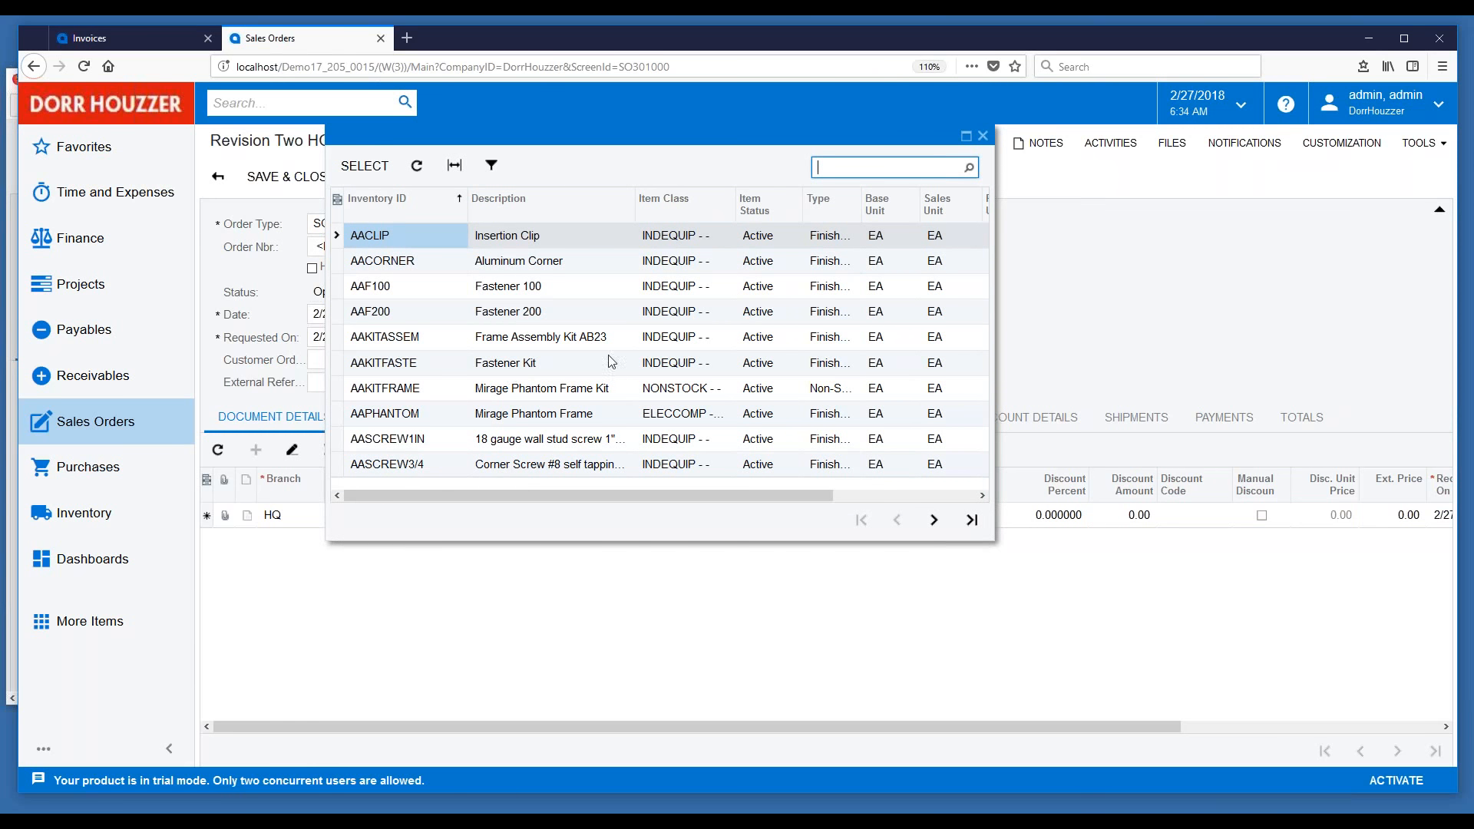
left_click(556, 393)
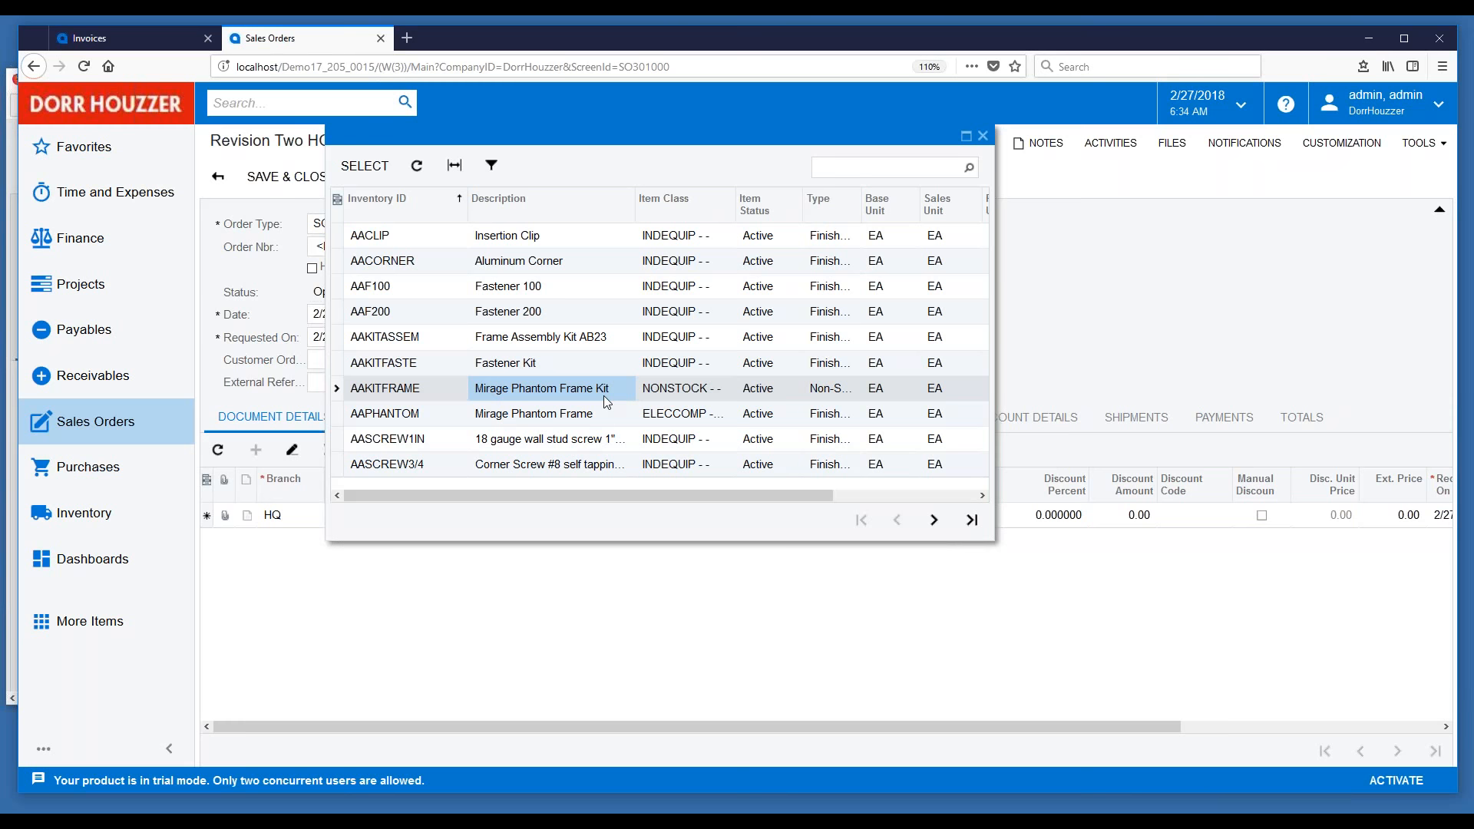
left_click(506, 366)
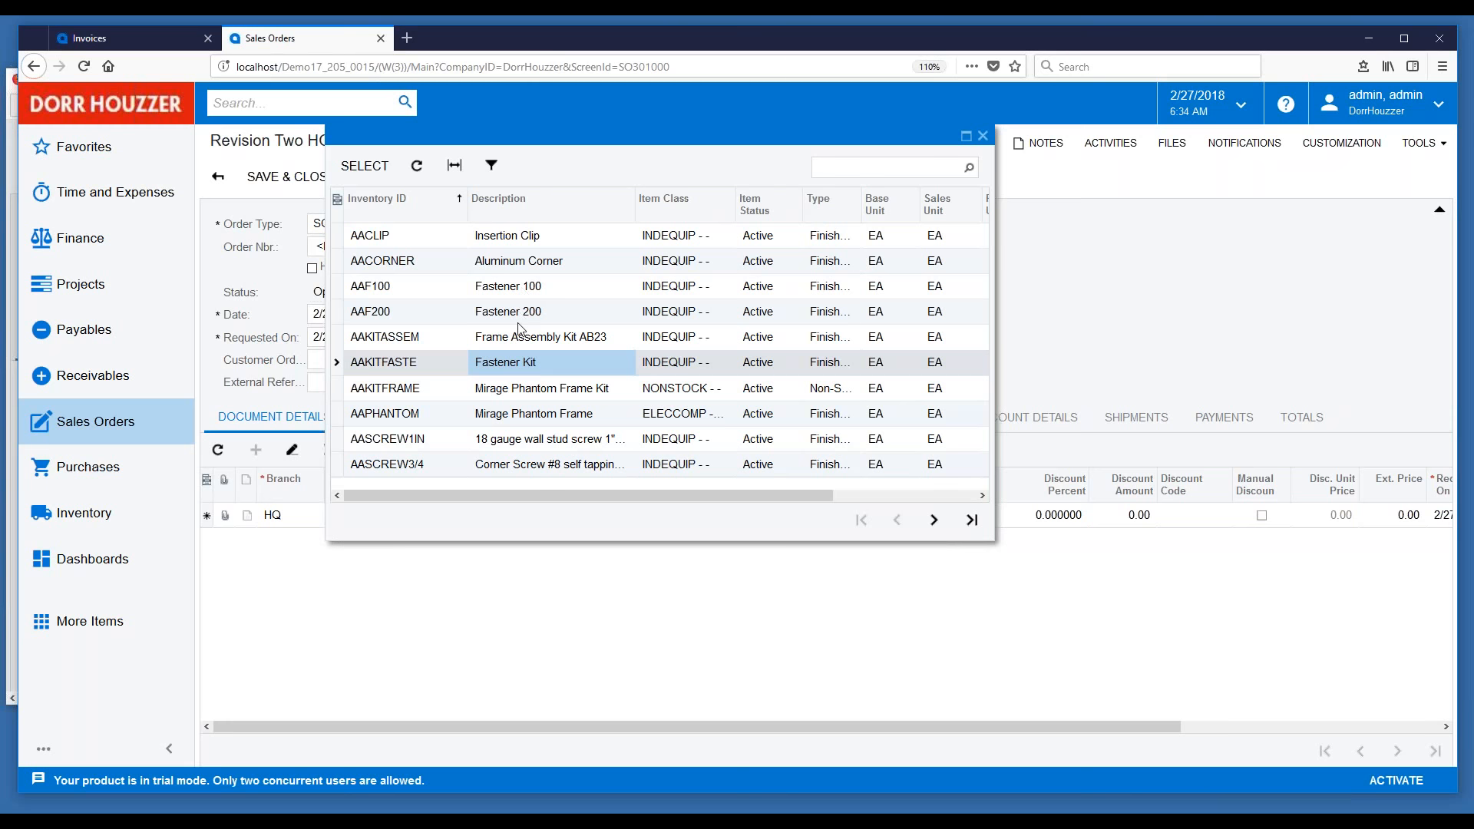
left_click(541, 344)
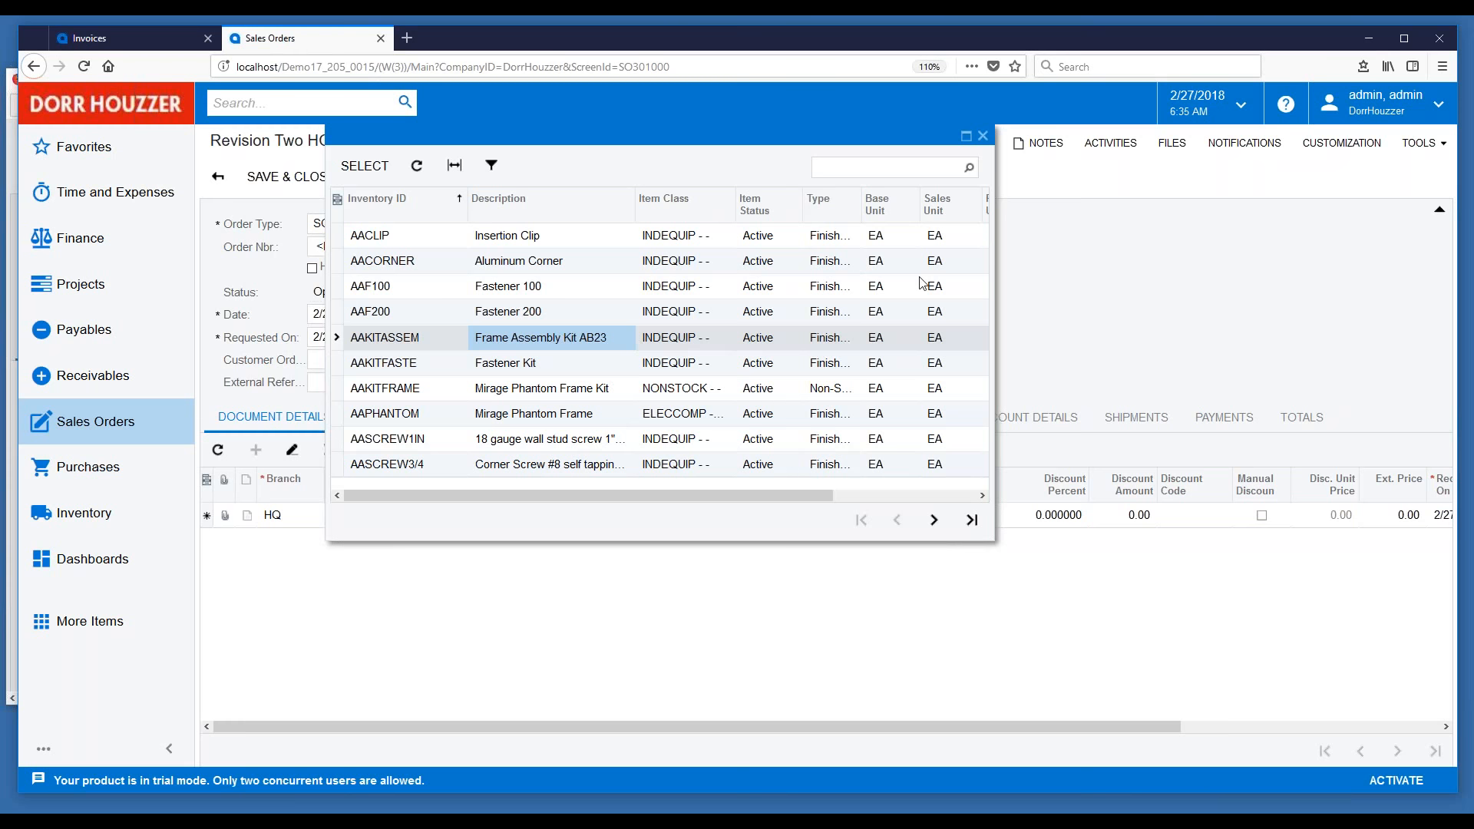
left_click(552, 391)
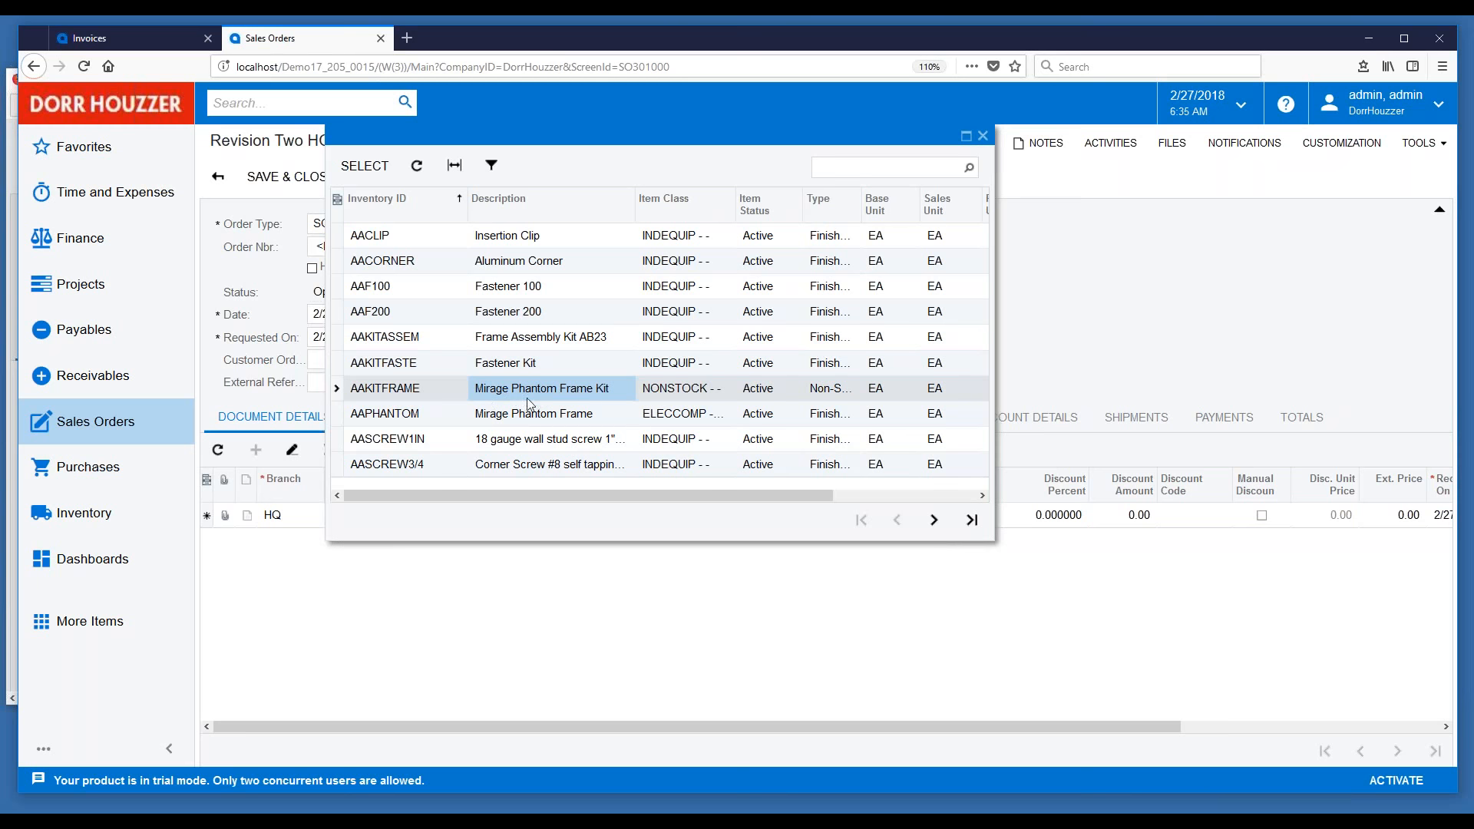
double_click(525, 392)
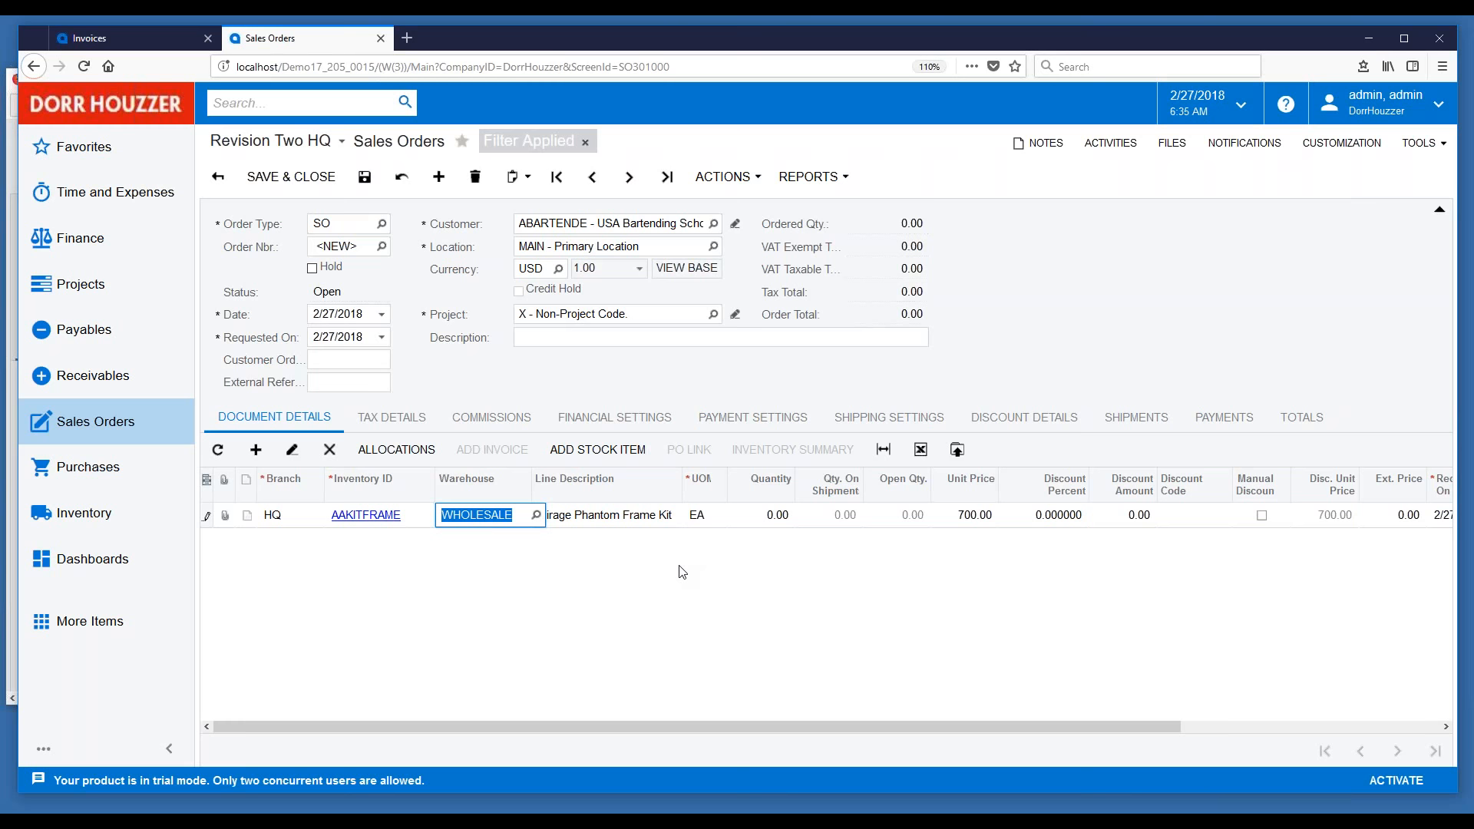
Set the frame kit line's quantity to 1 and save the sales order.
left_click(777, 515)
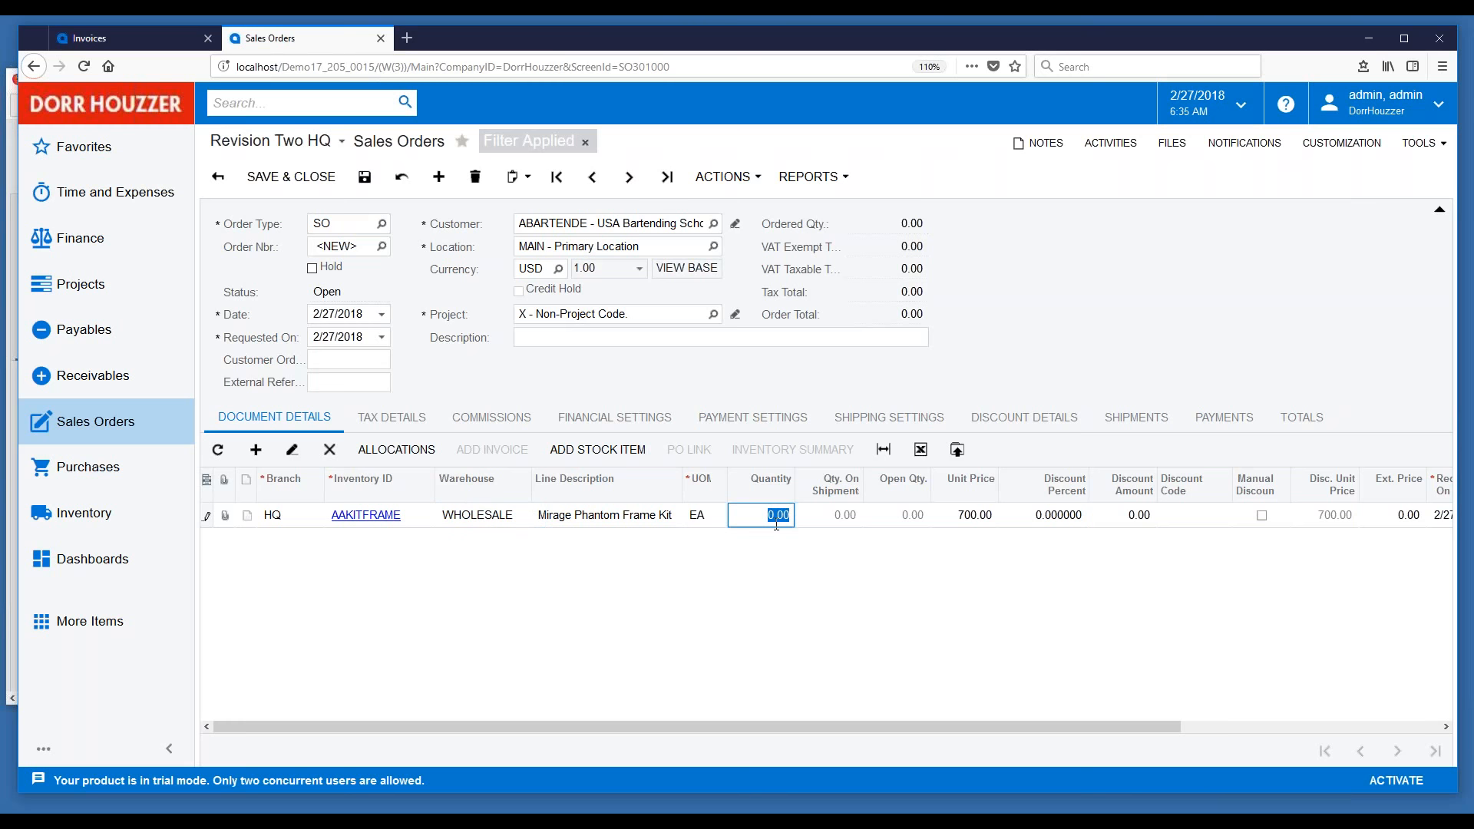
type("1")
key("Tab")
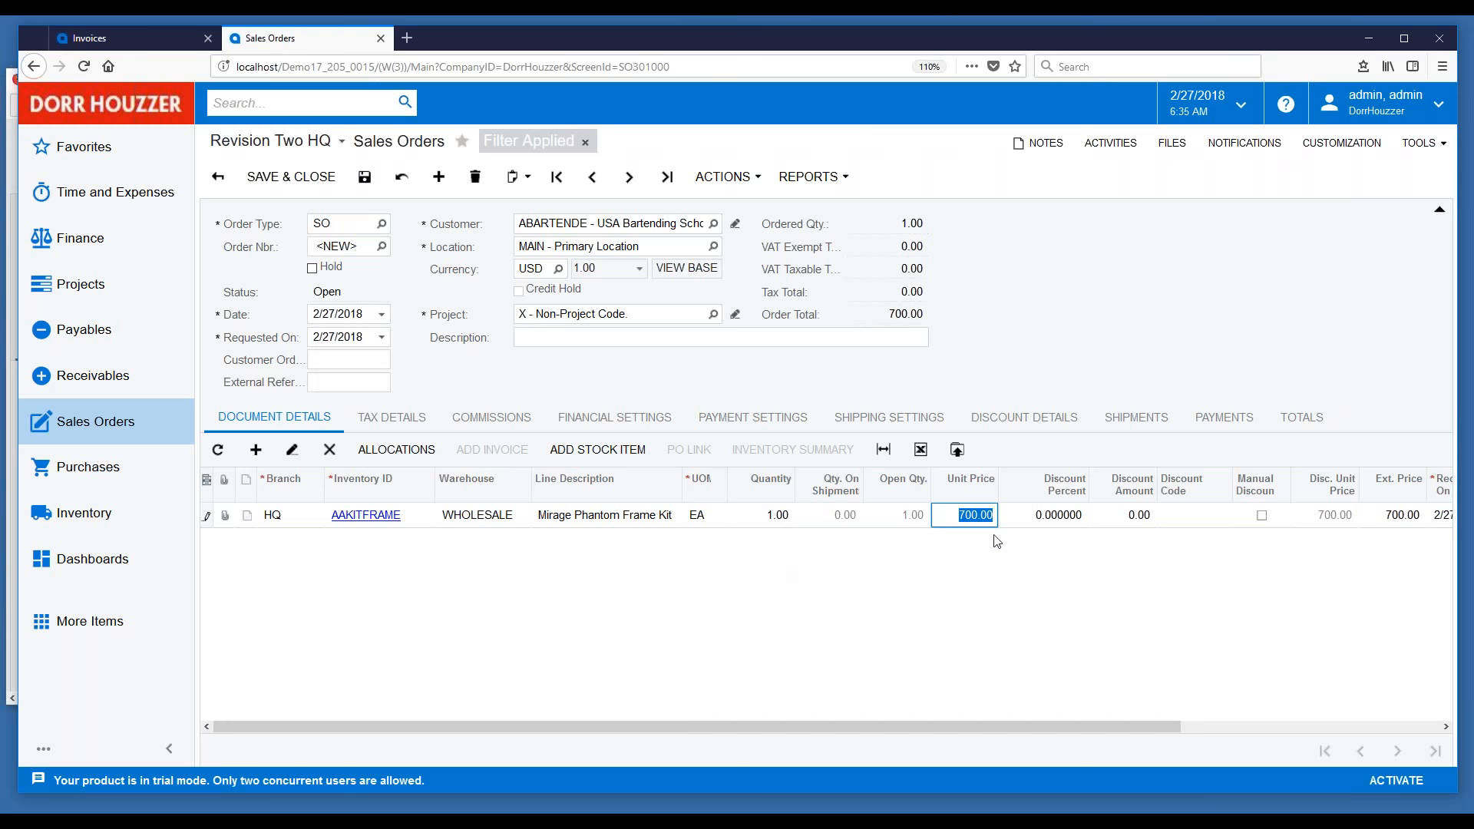
left_click(936, 510)
left_click(364, 177)
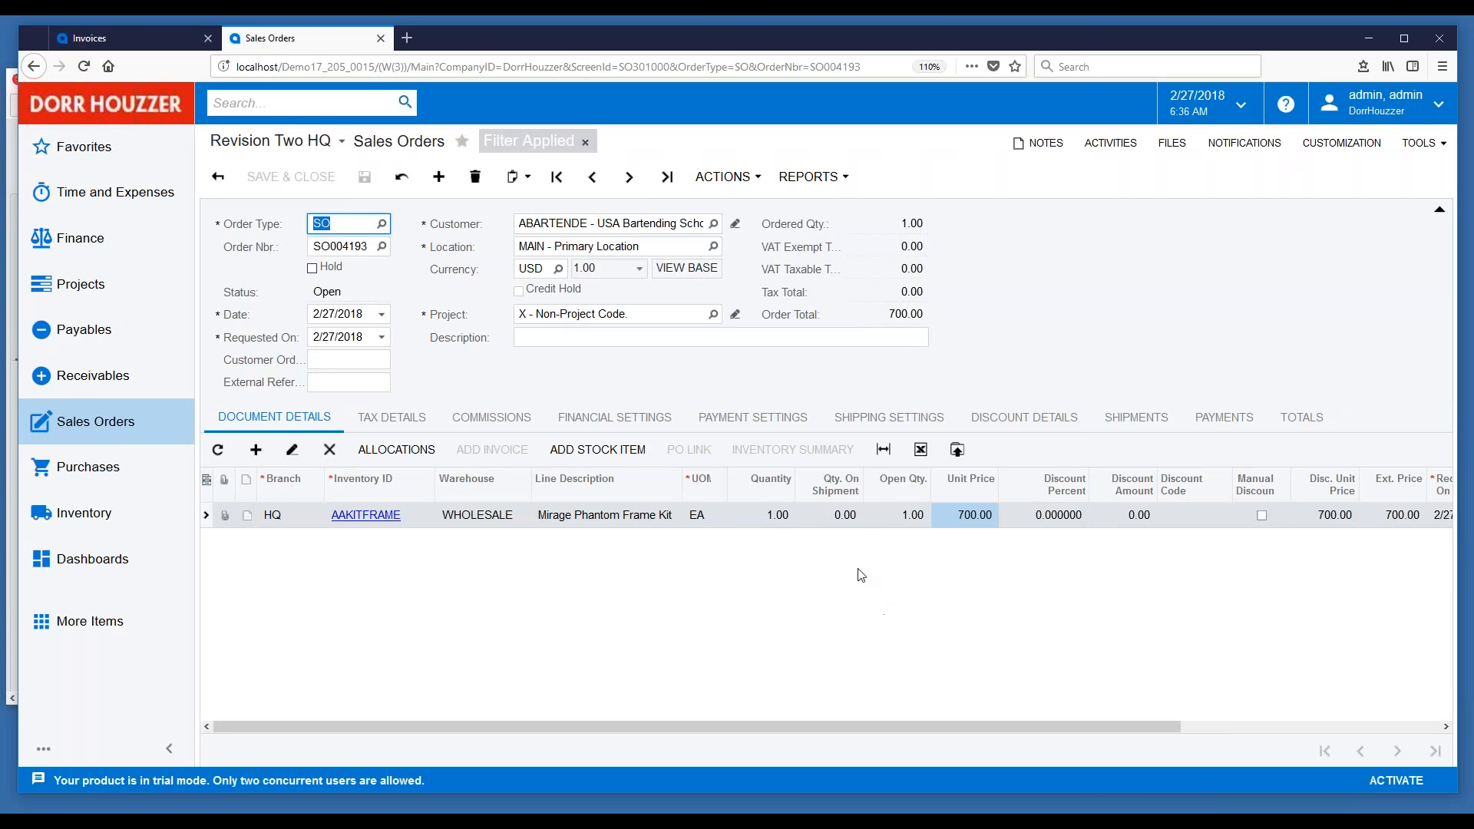
Set the order's Ship Via to LOCAL (Local Delivery Service) in the shipping settings and save the order.
left_click(880, 425)
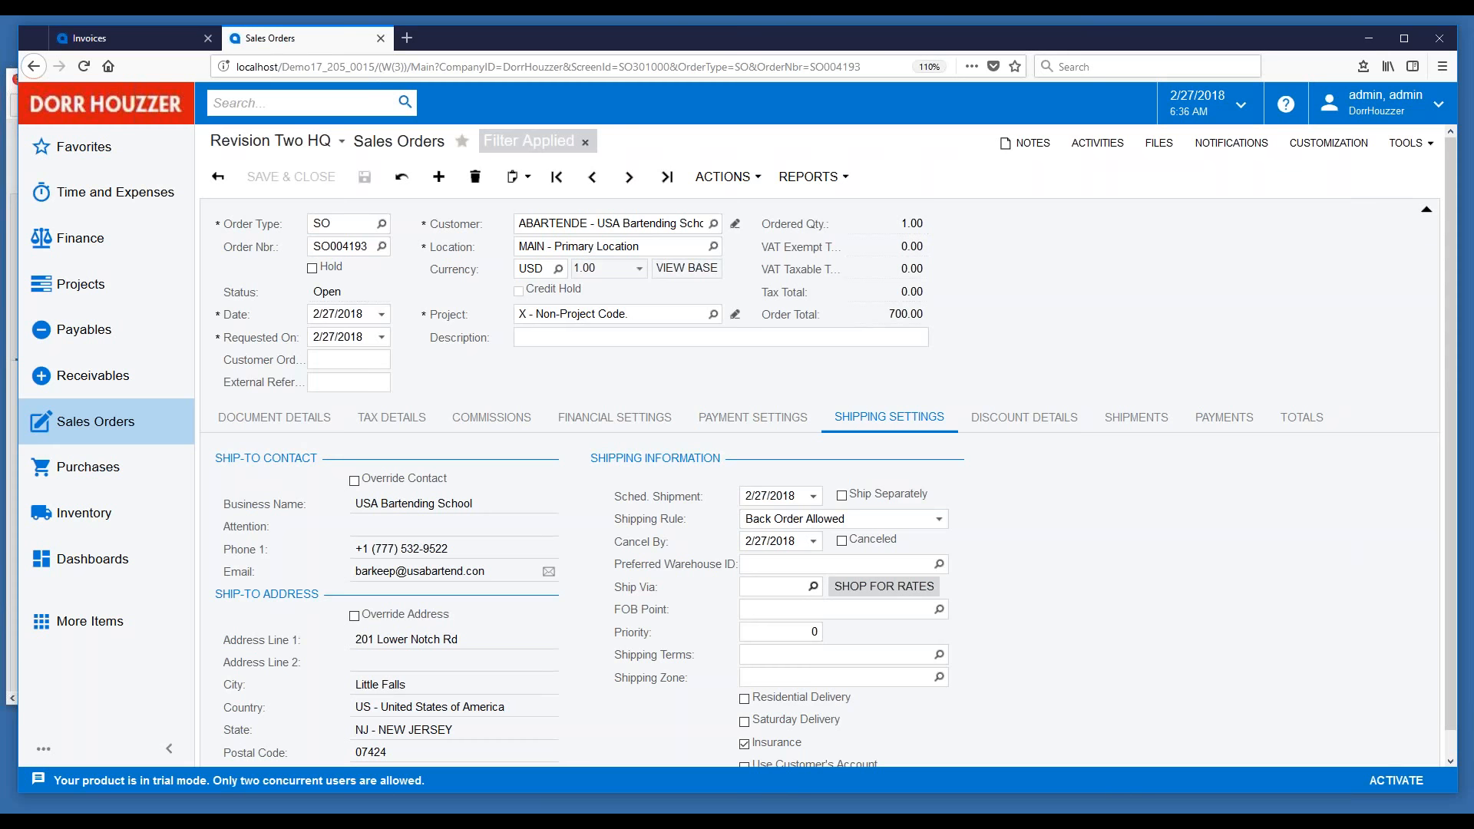
left_click(813, 587)
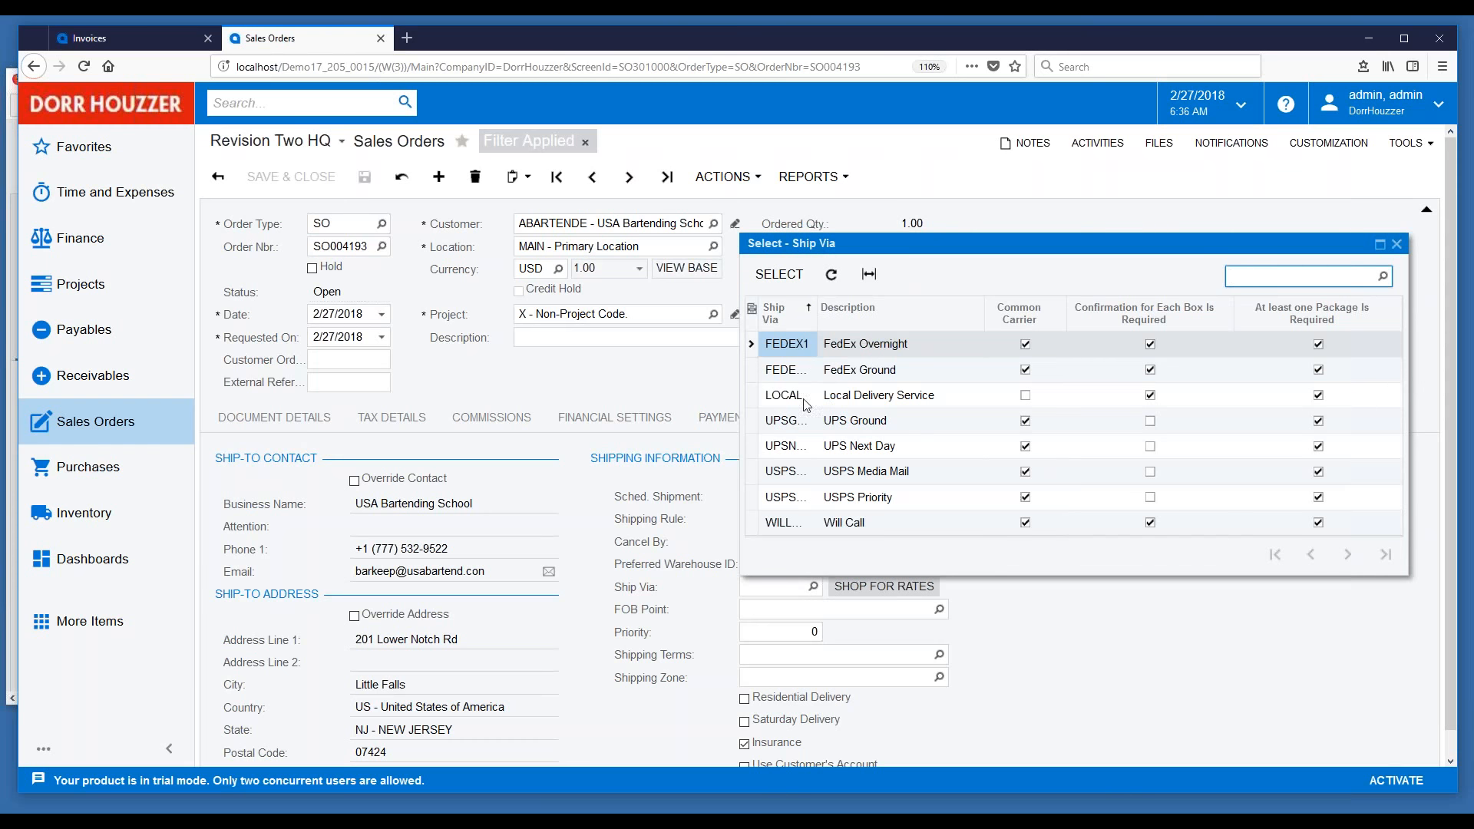
left_click(797, 401)
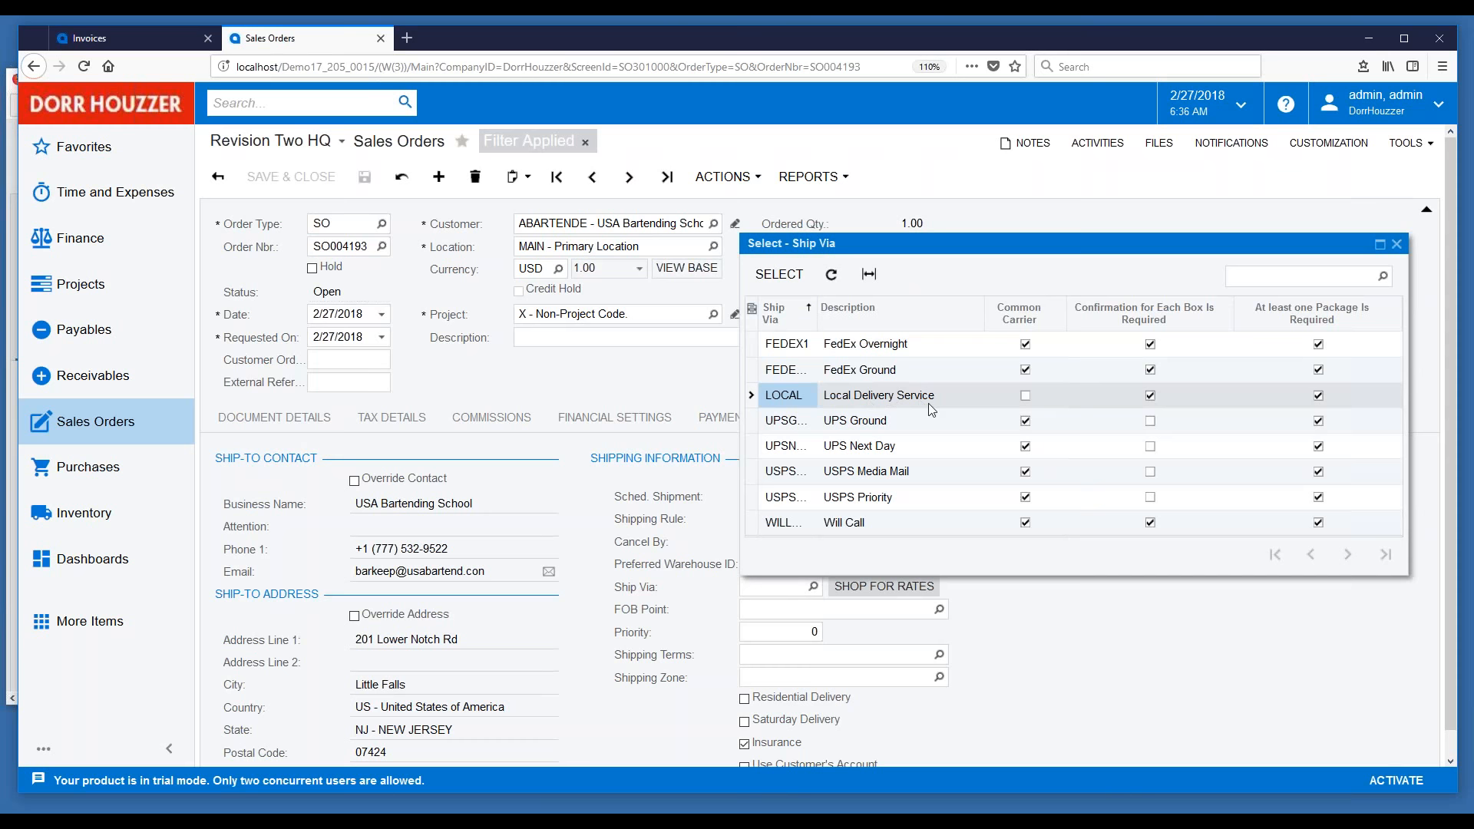
double_click(799, 394)
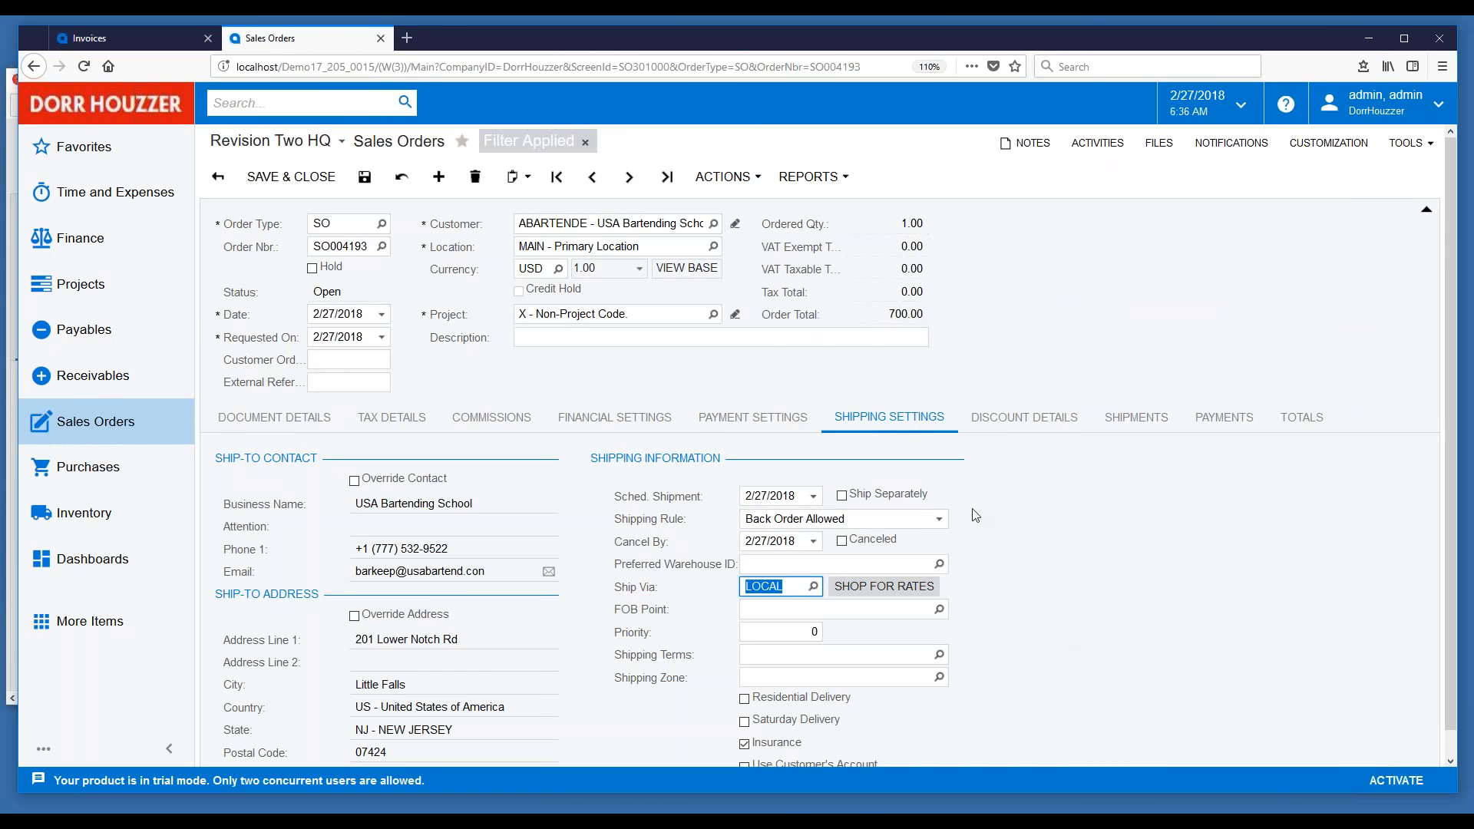
left_click(365, 178)
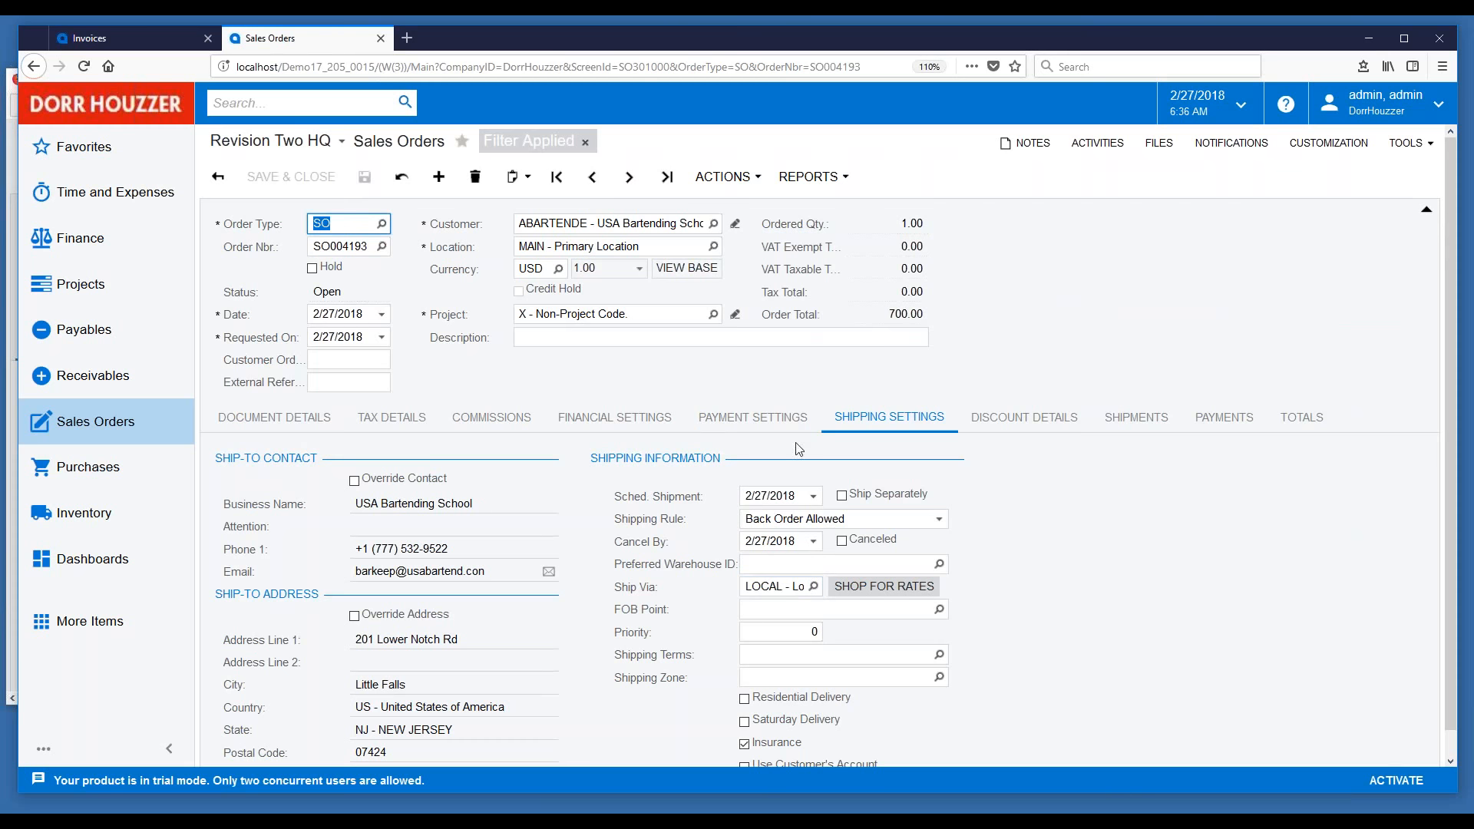
Try VISA as the order's payment method and look up the customer's available card accounts.
left_click(738, 428)
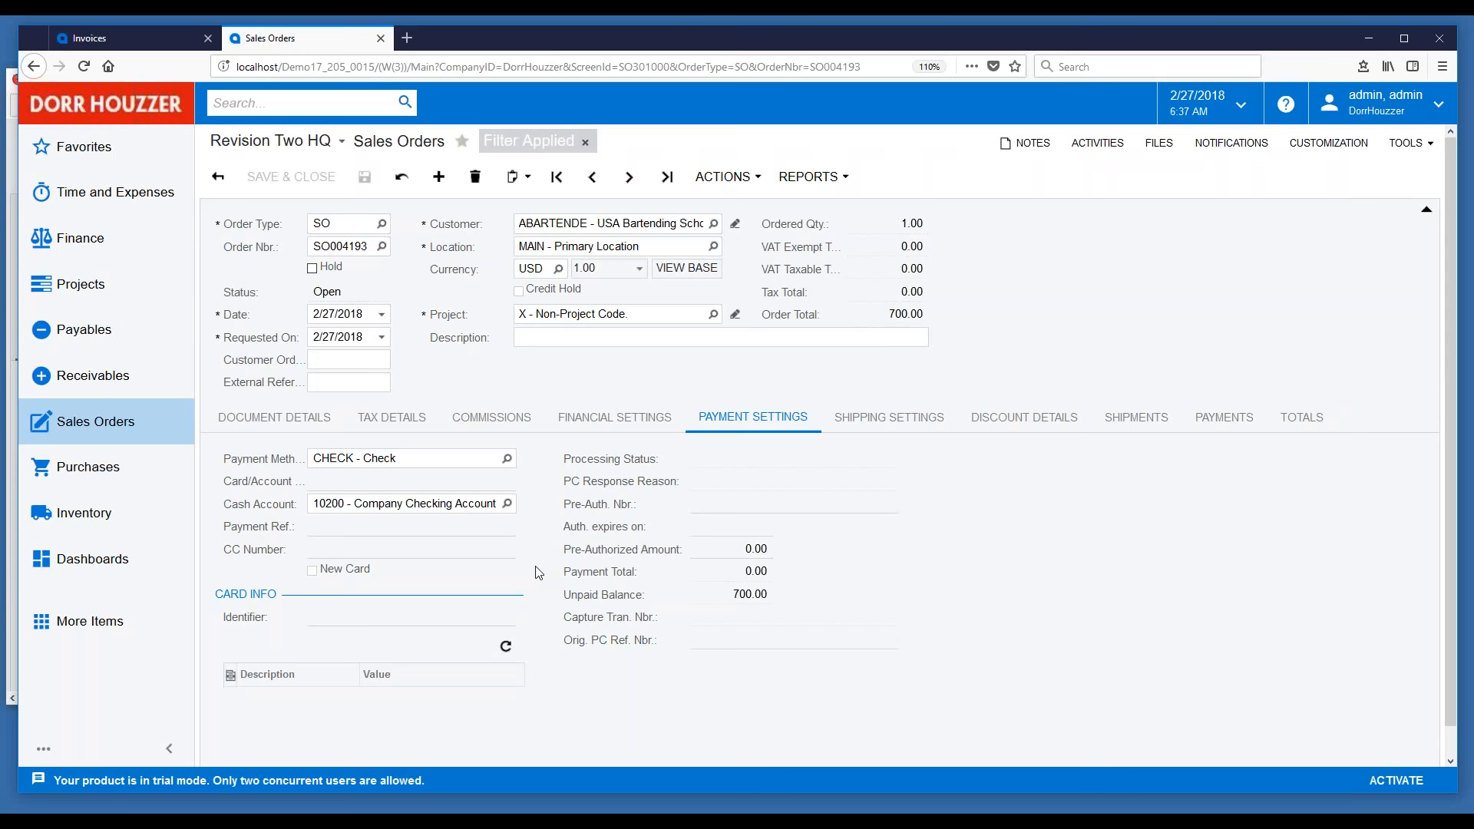
left_click(507, 459)
double_click(345, 370)
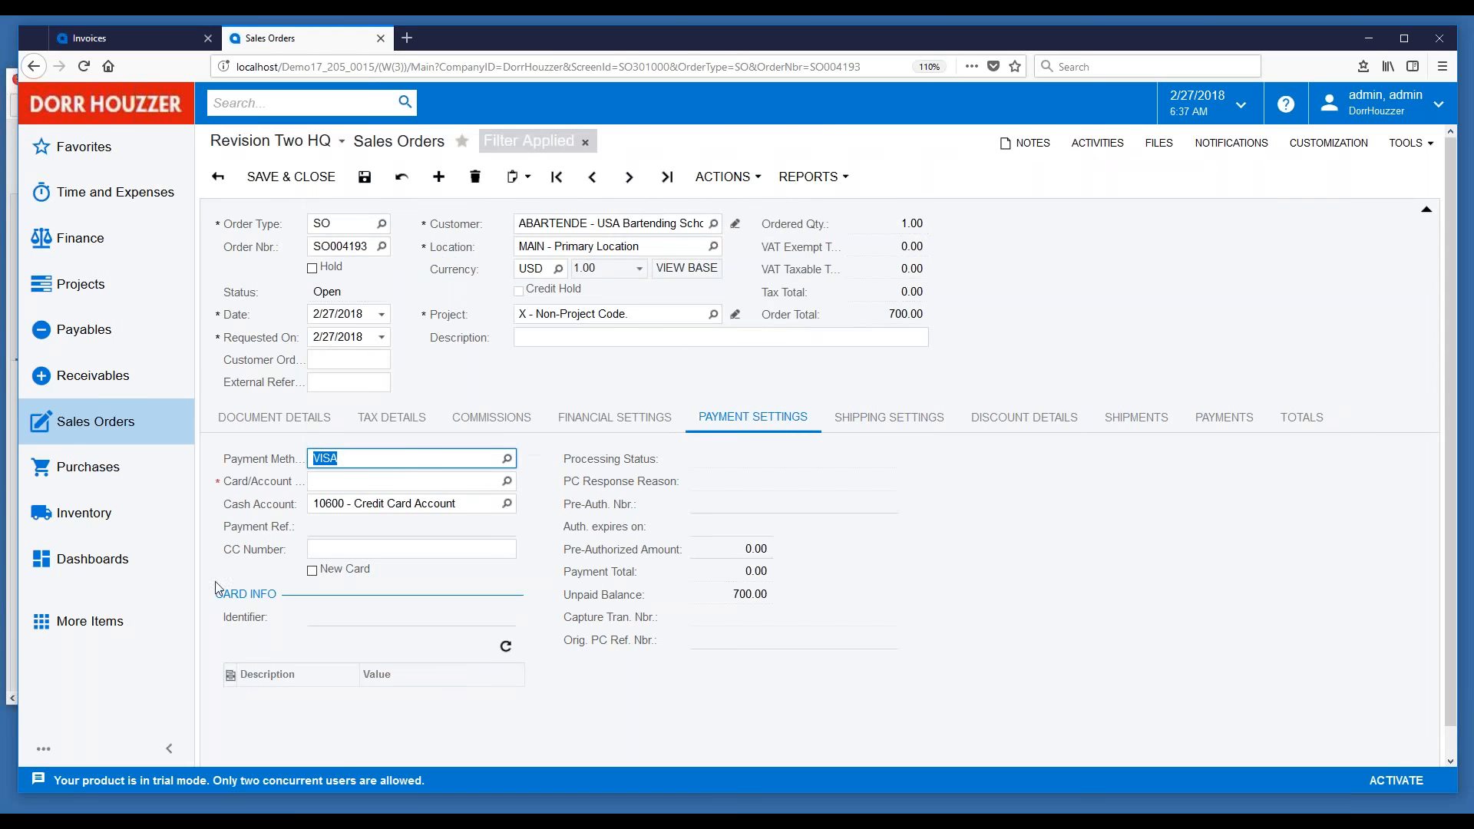
left_click(506, 481)
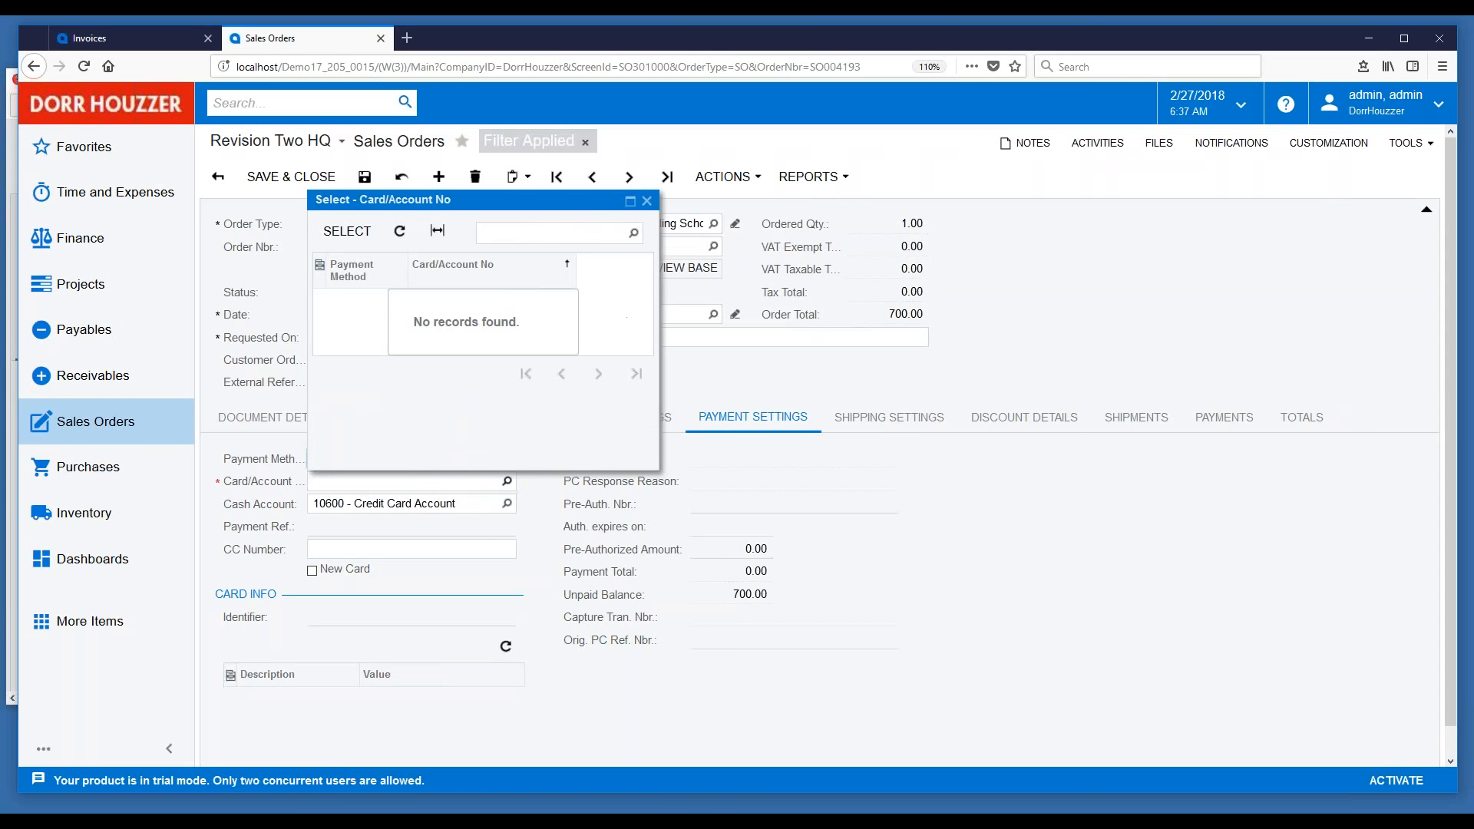
left_click(648, 200)
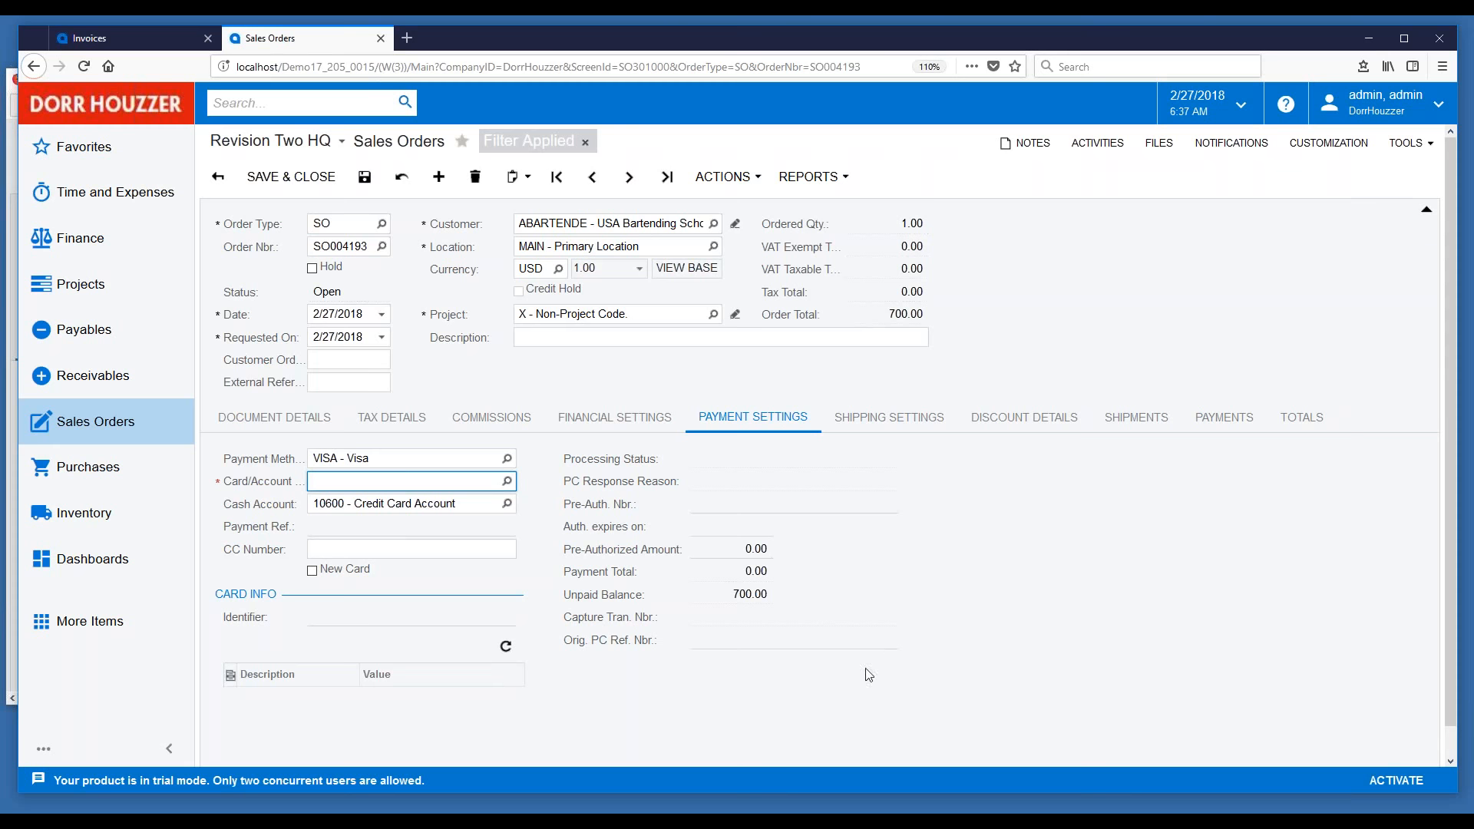
Set the order's payment method back to CHECK.
left_click(507, 459)
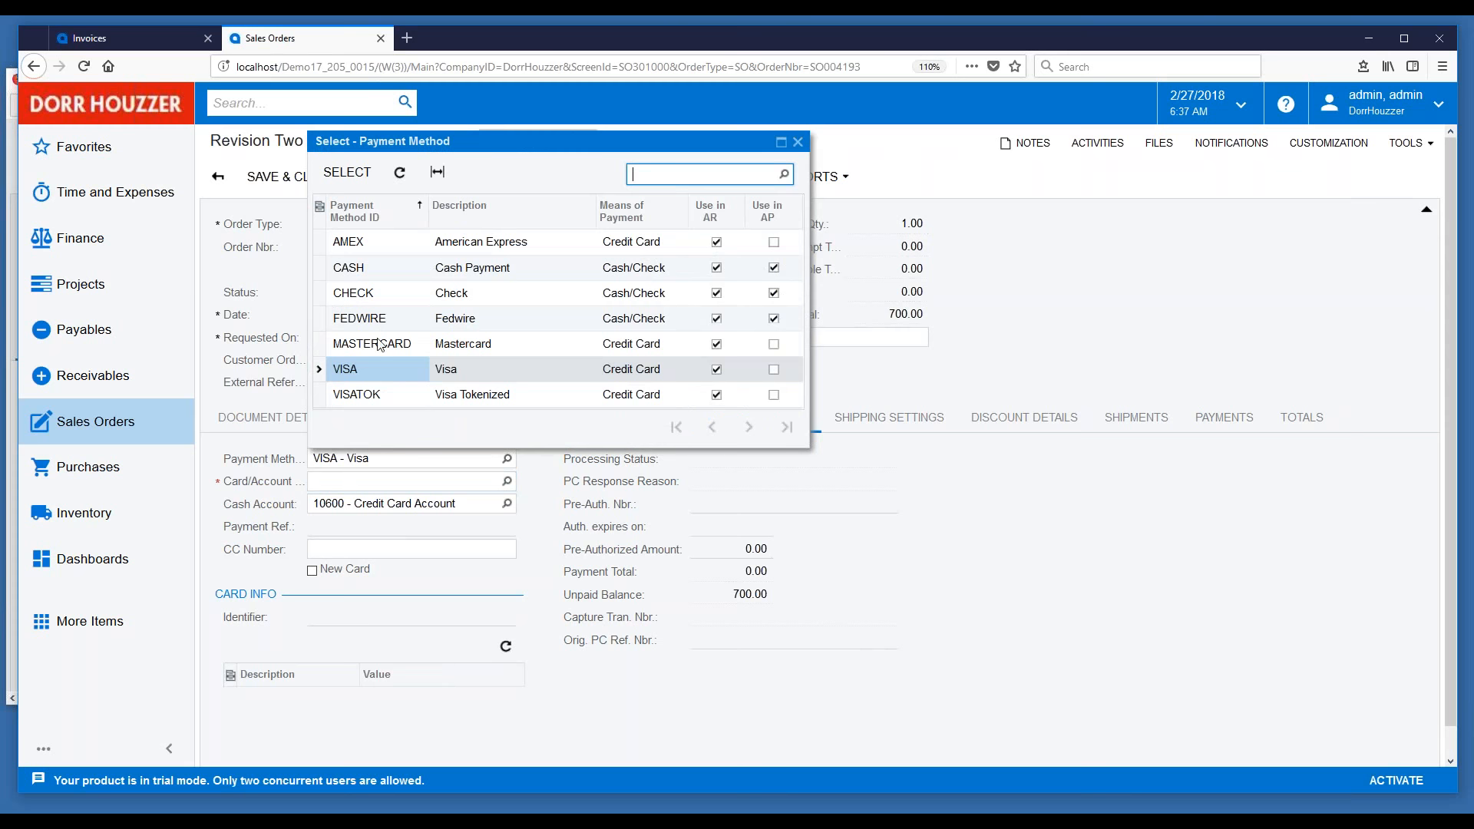
double_click(372, 294)
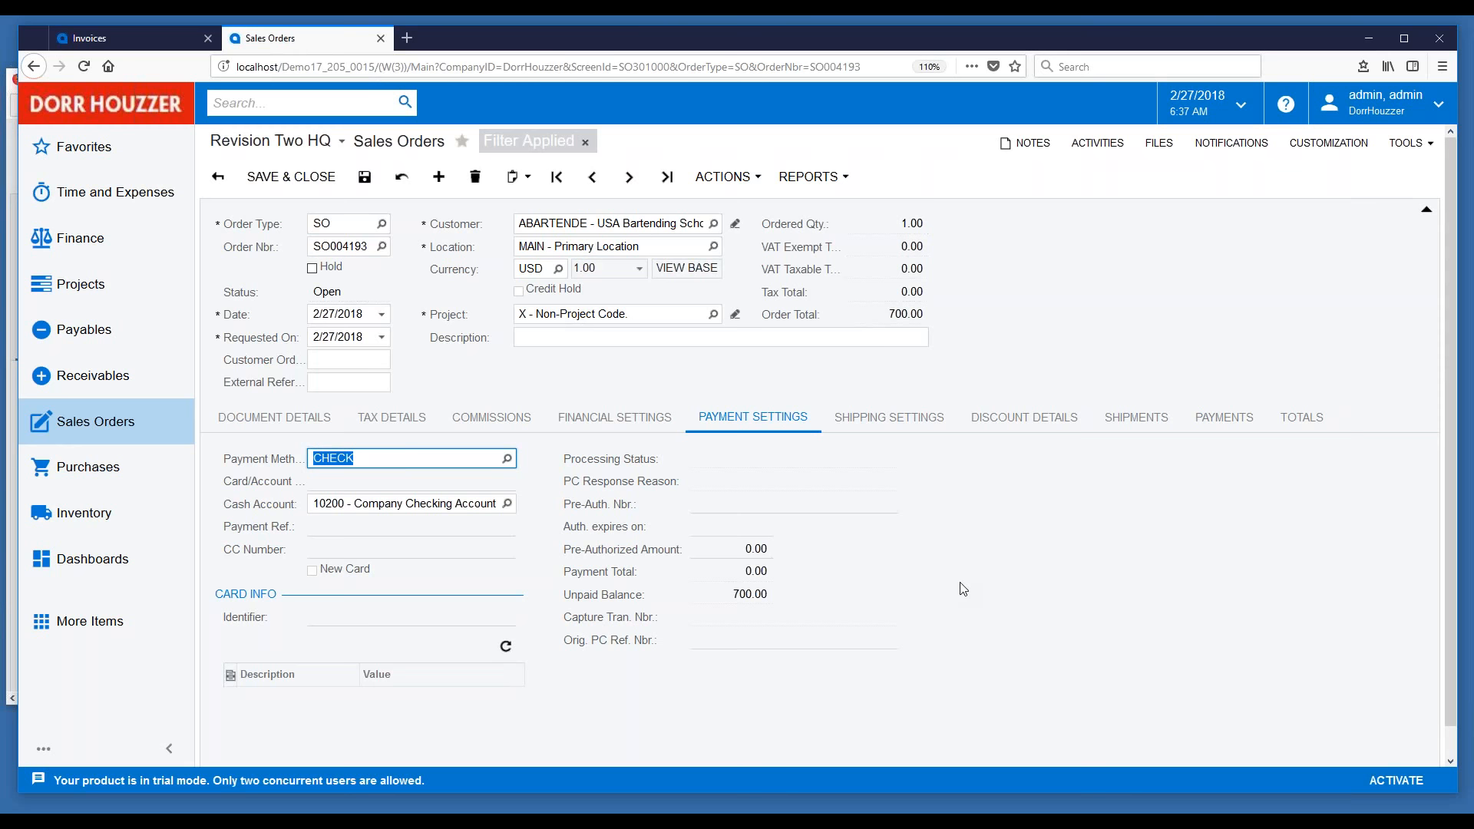
left_click(600, 383)
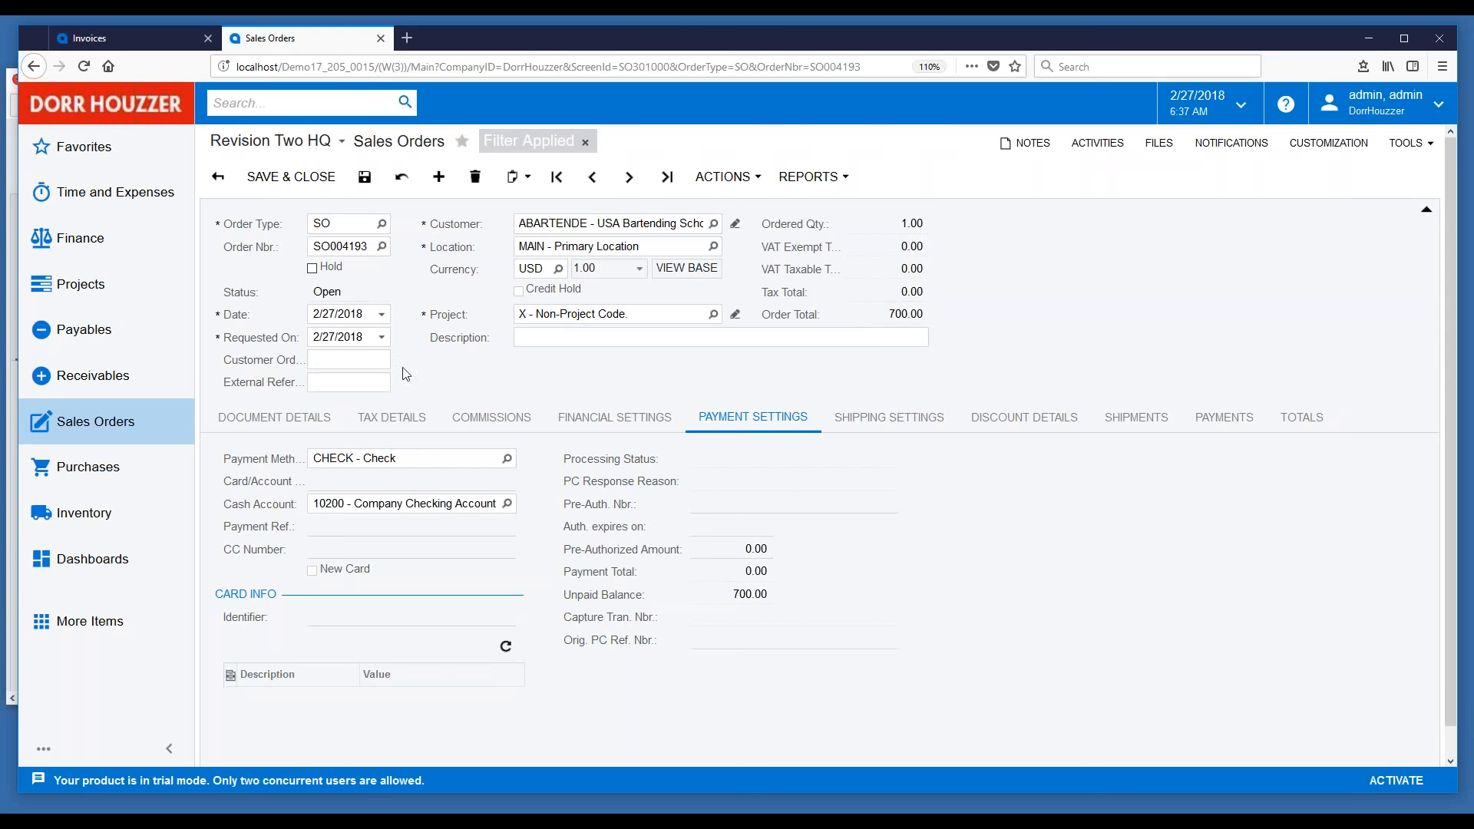
Save the sales order with its CHECK payment method and email it using the Email Sales Order/Quote action.
left_click(365, 178)
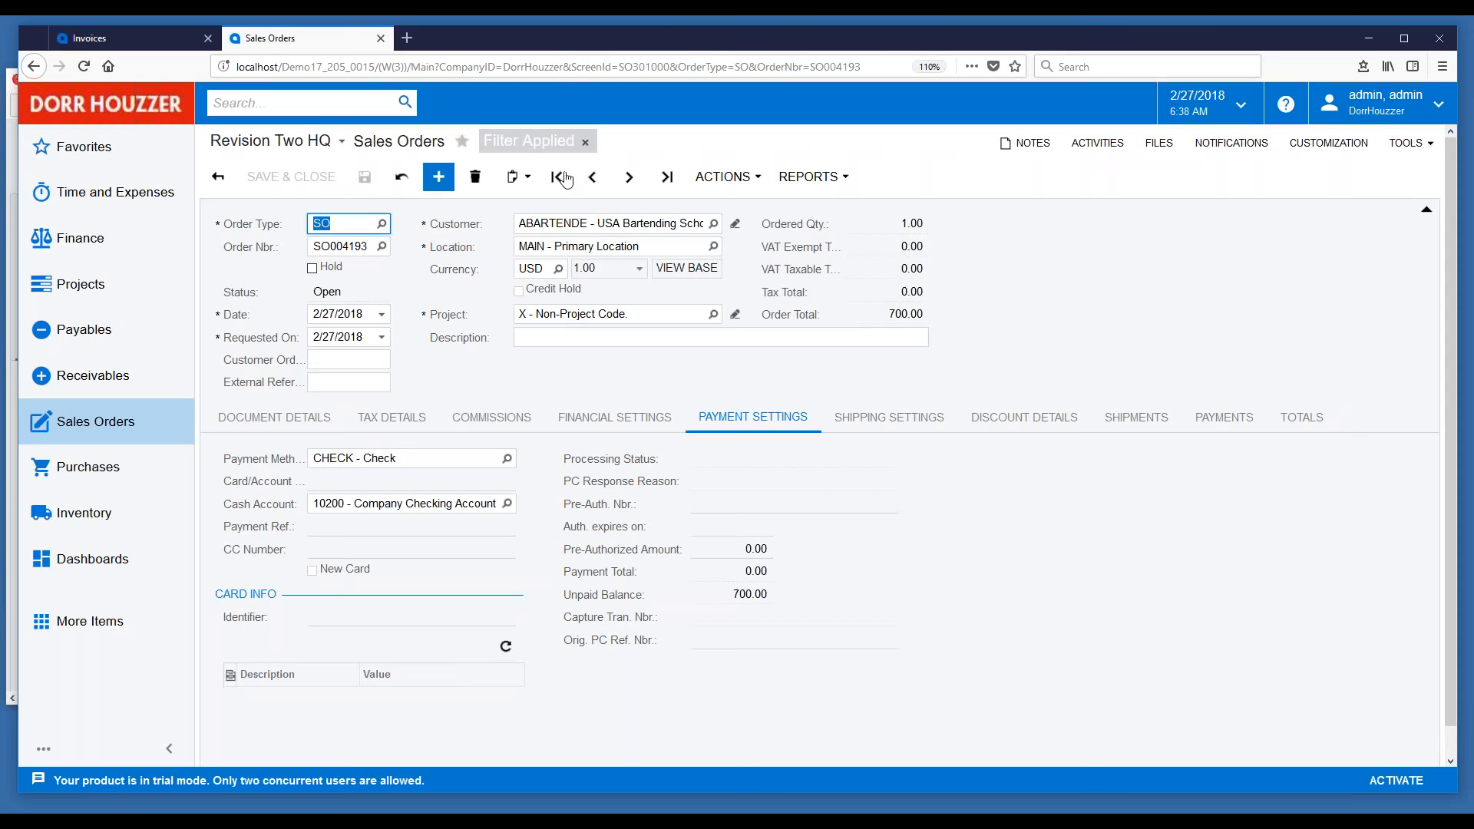
left_click(751, 177)
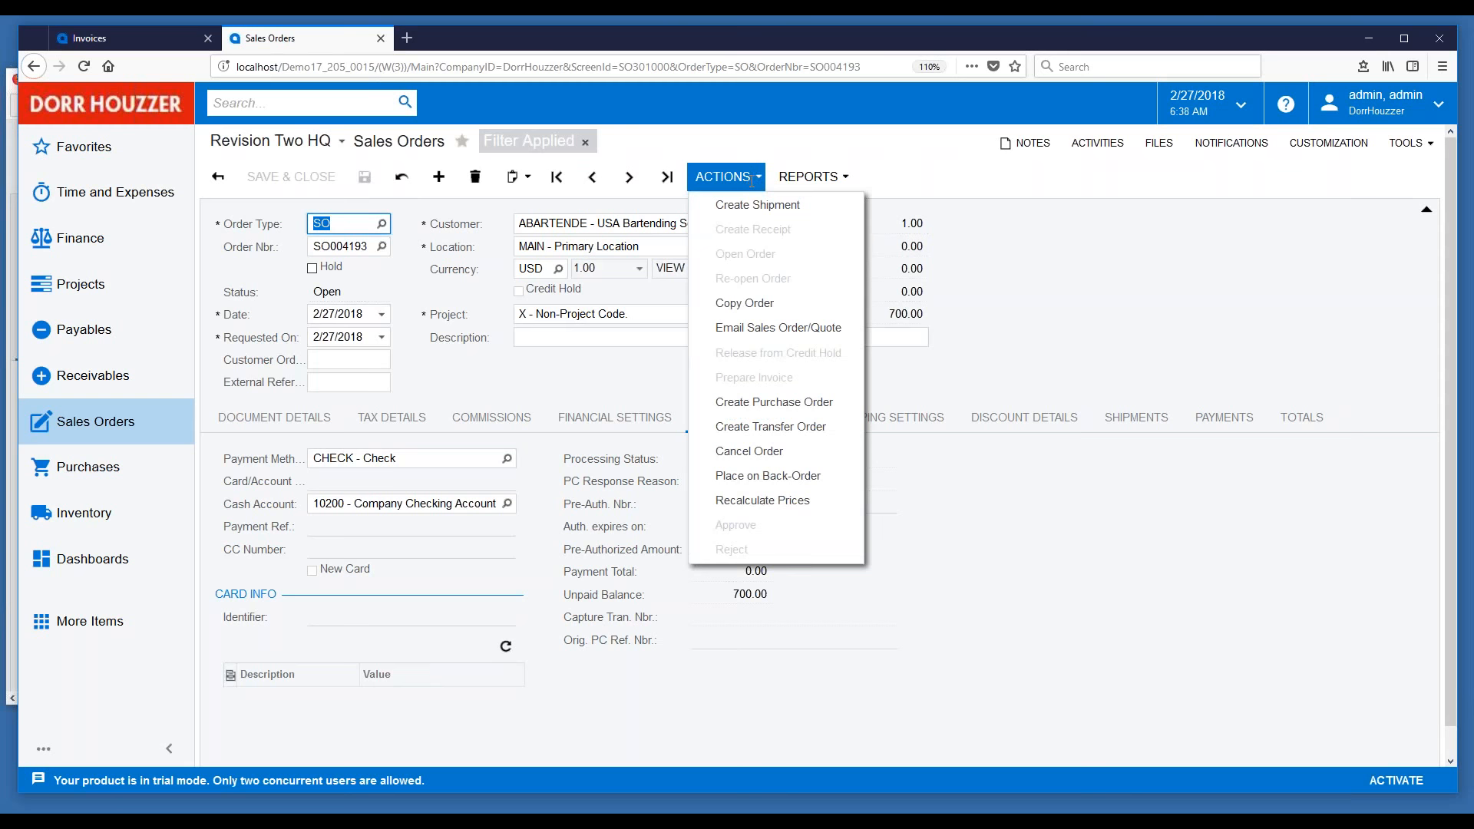
left_click(747, 329)
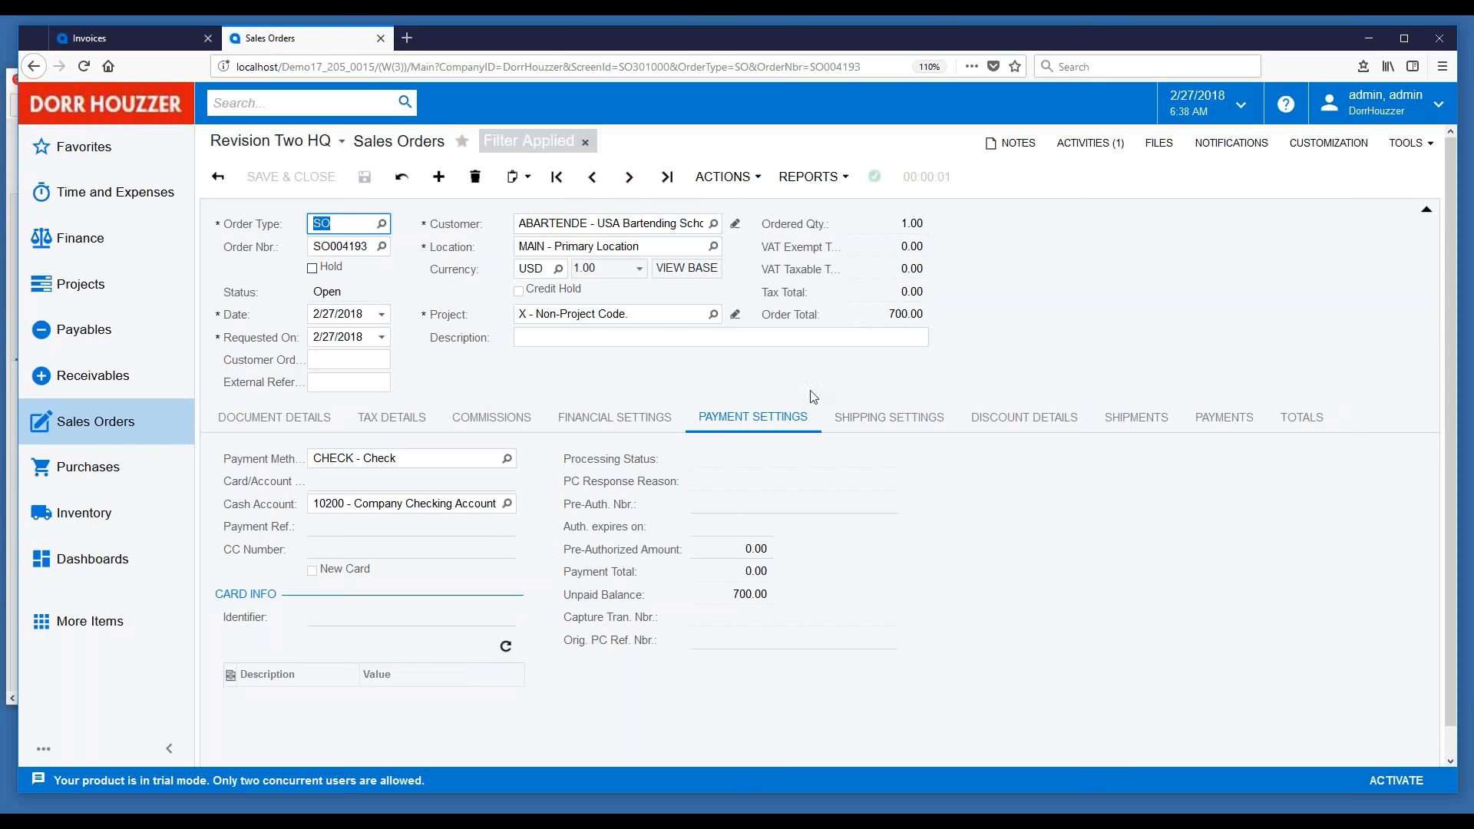
left_click(789, 374)
Create a shipment from the sales order dated 2/27/2018 from the WHOLESALE warehouse.
left_click(258, 420)
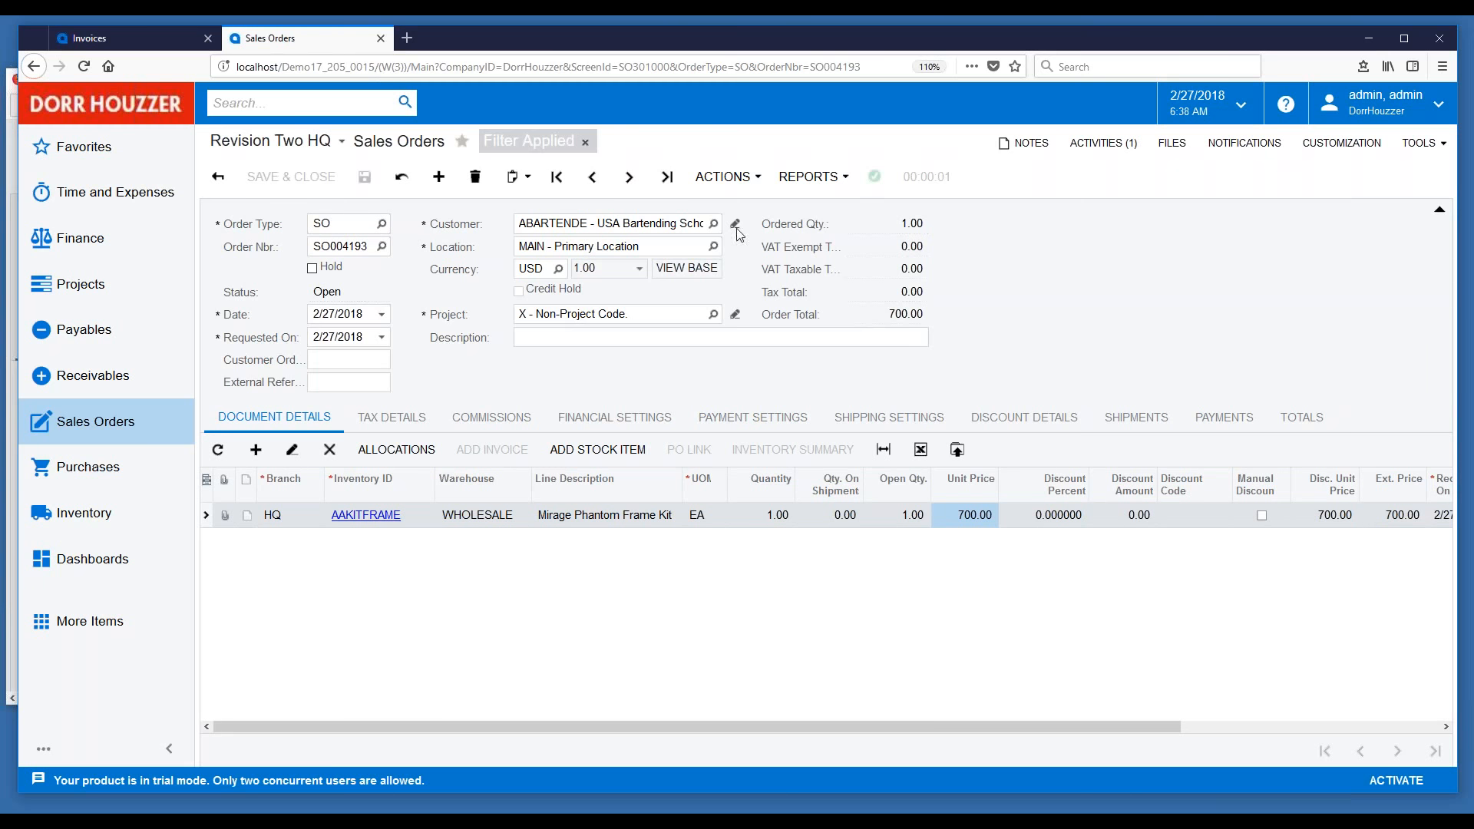
left_click(725, 178)
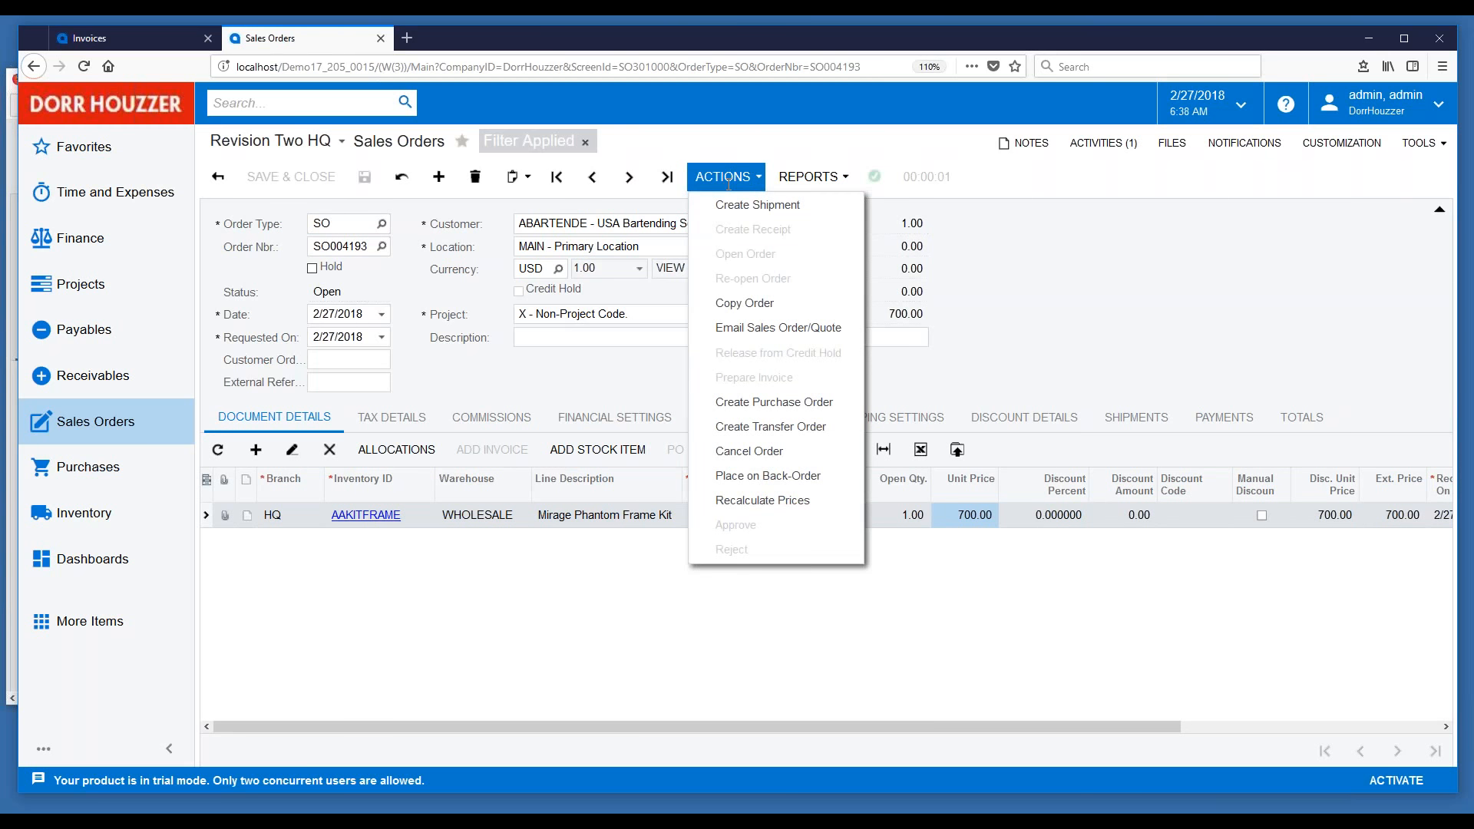
left_click(748, 206)
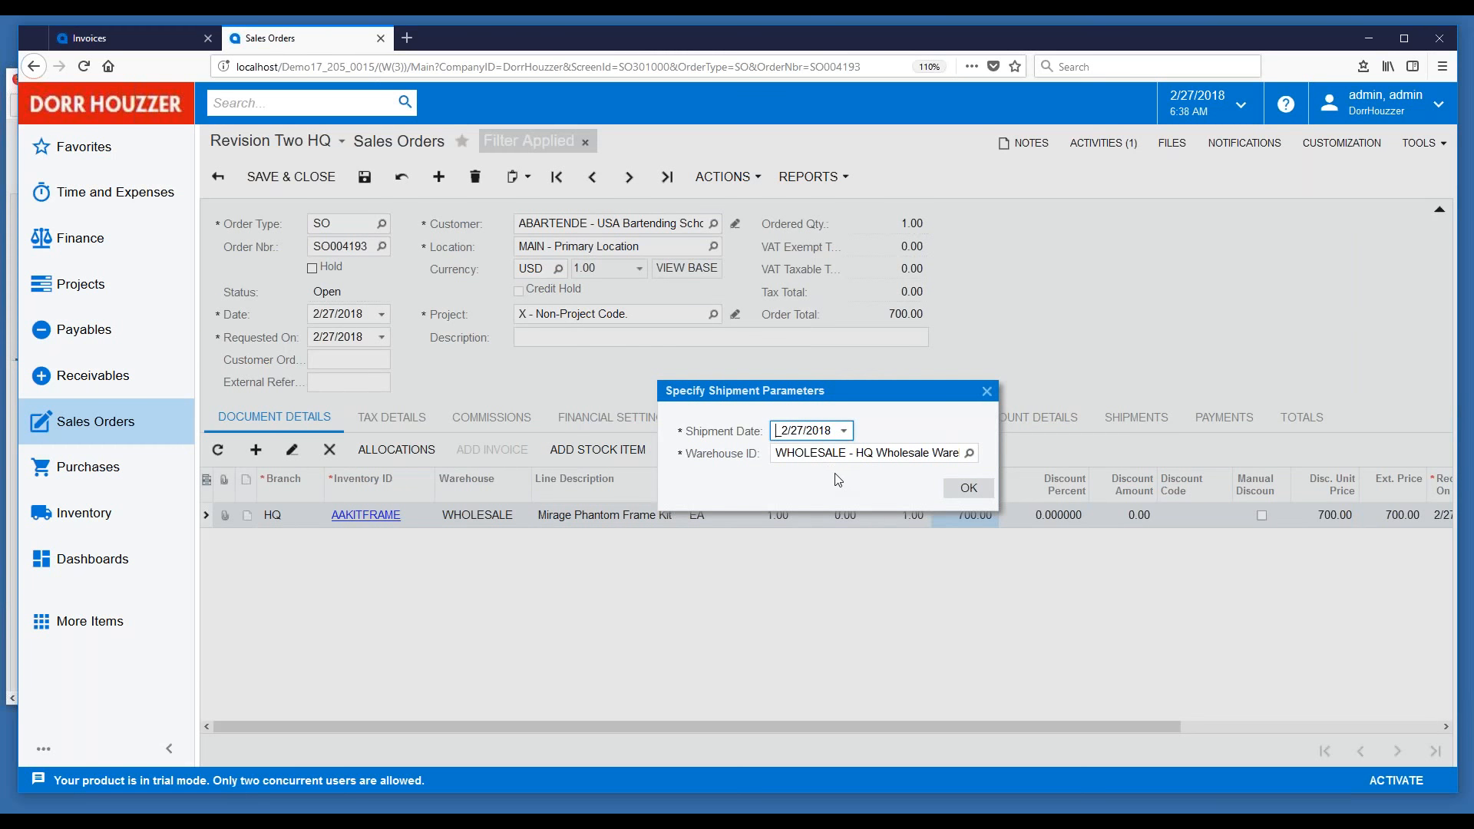
left_click(968, 492)
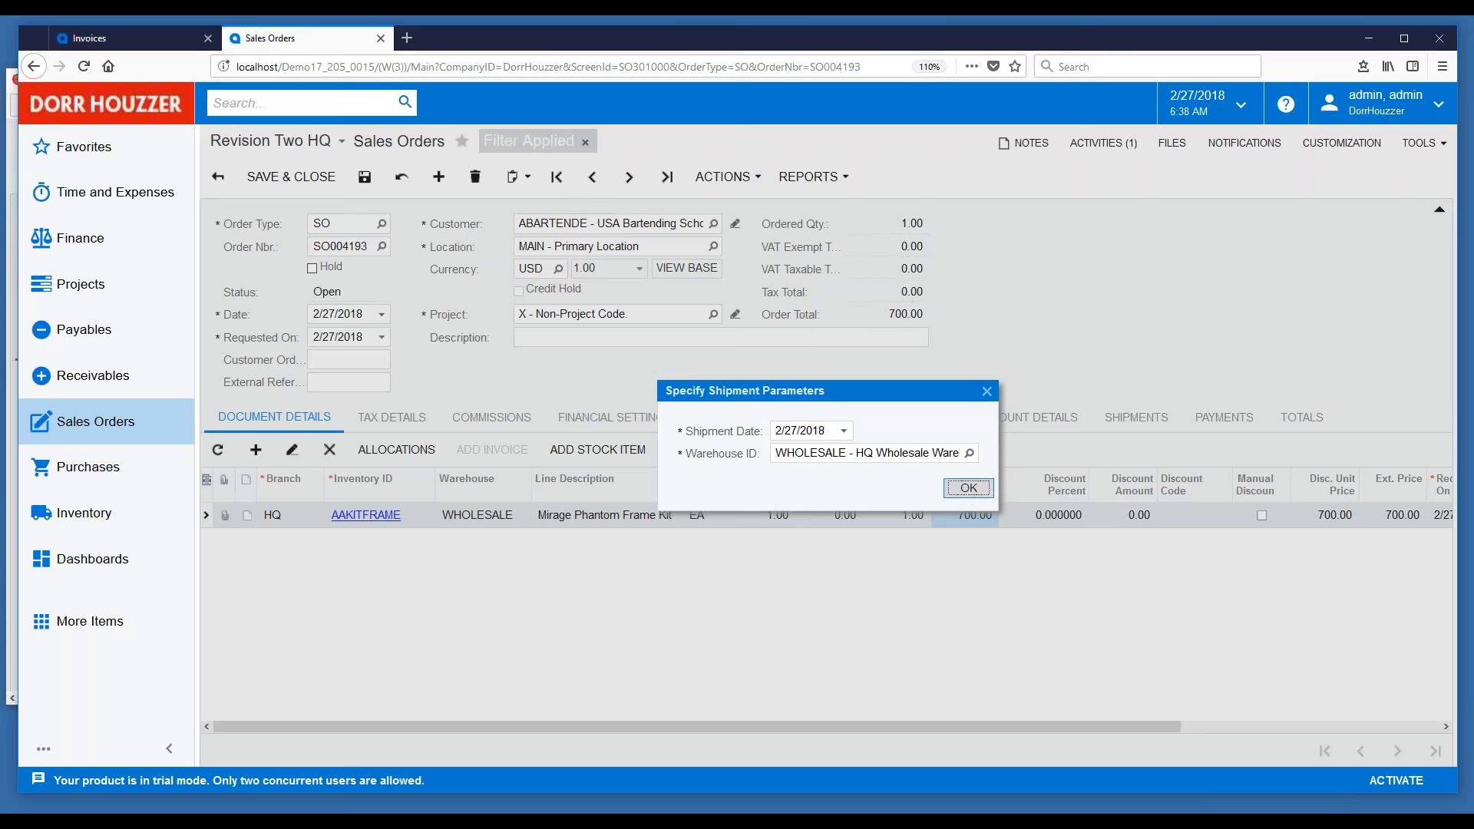
left_click(969, 488)
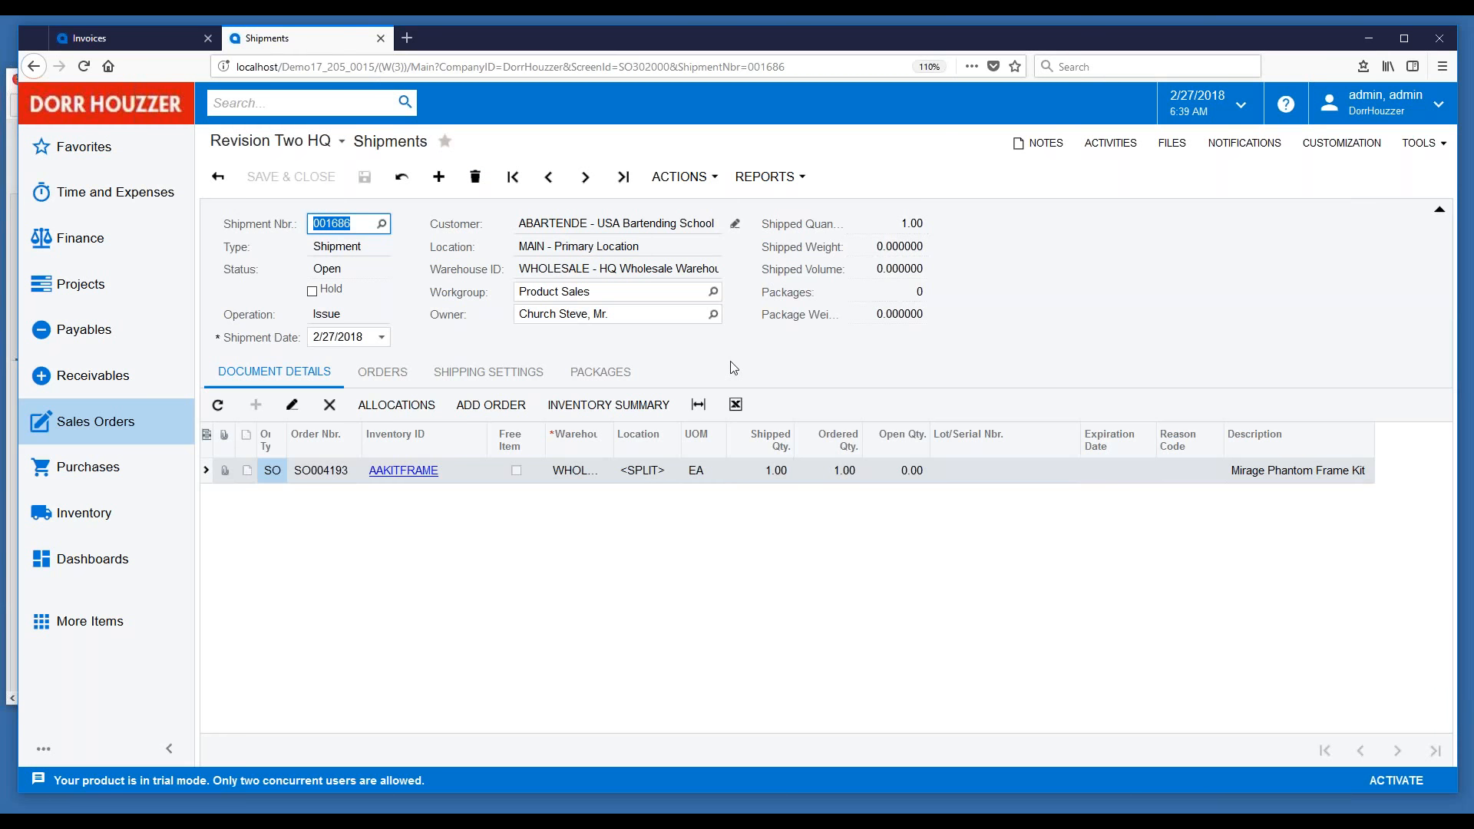
Generate the shipment's pick list, examine the kit's component lines, and return to the shipment.
left_click(707, 179)
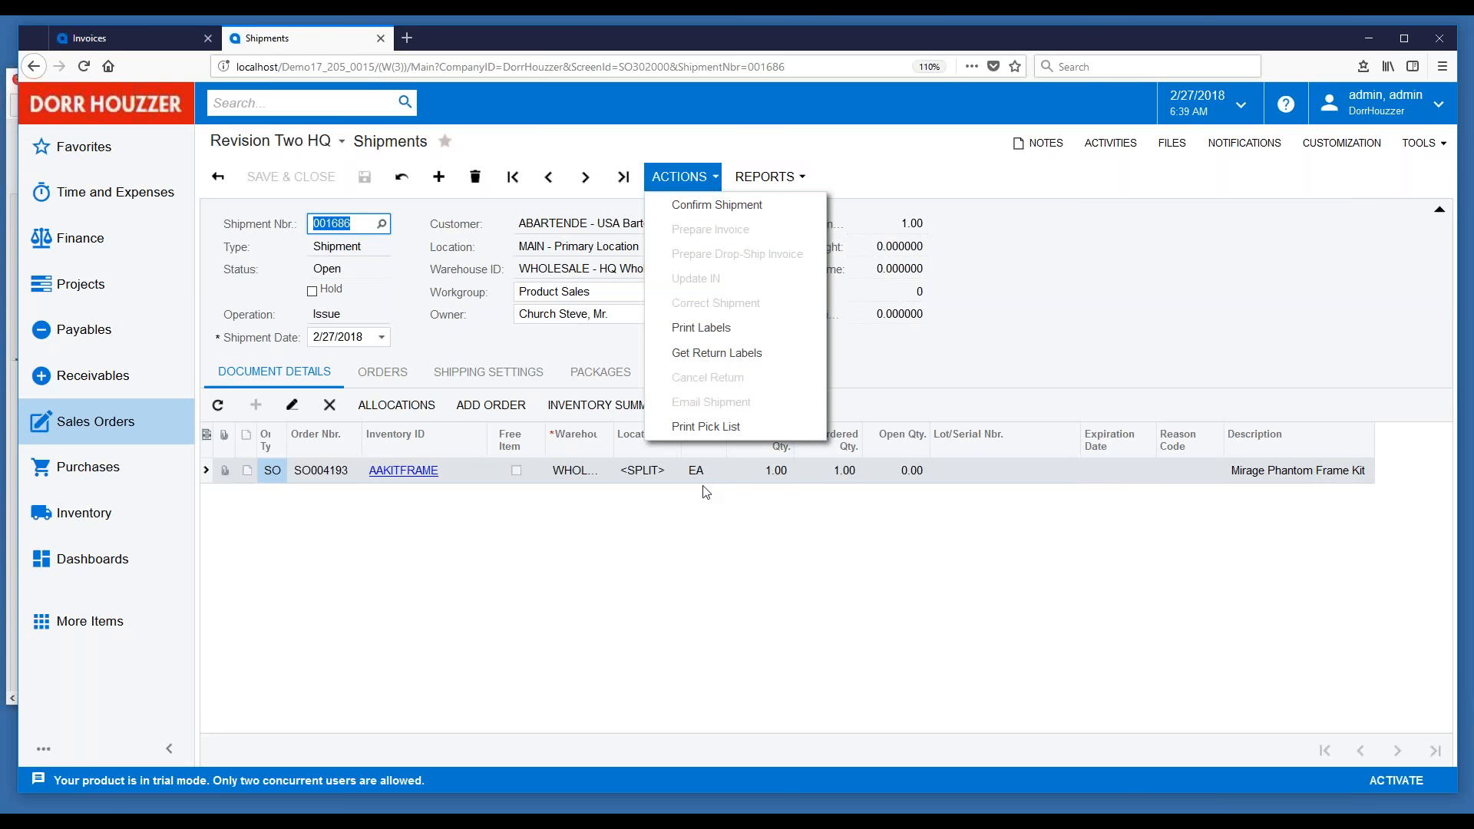
left_click(707, 430)
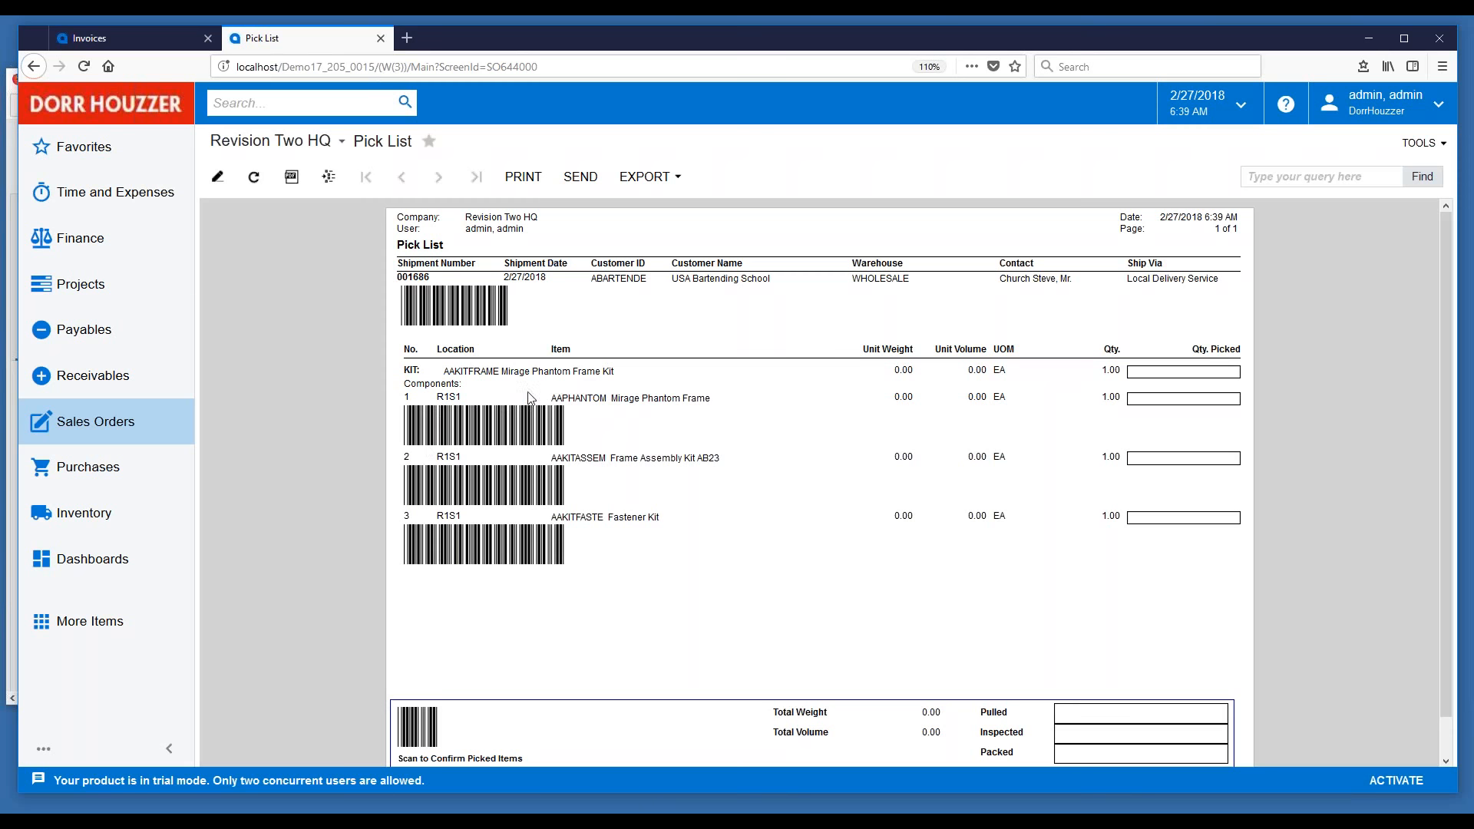
left_click_drag(558, 436, 655, 556)
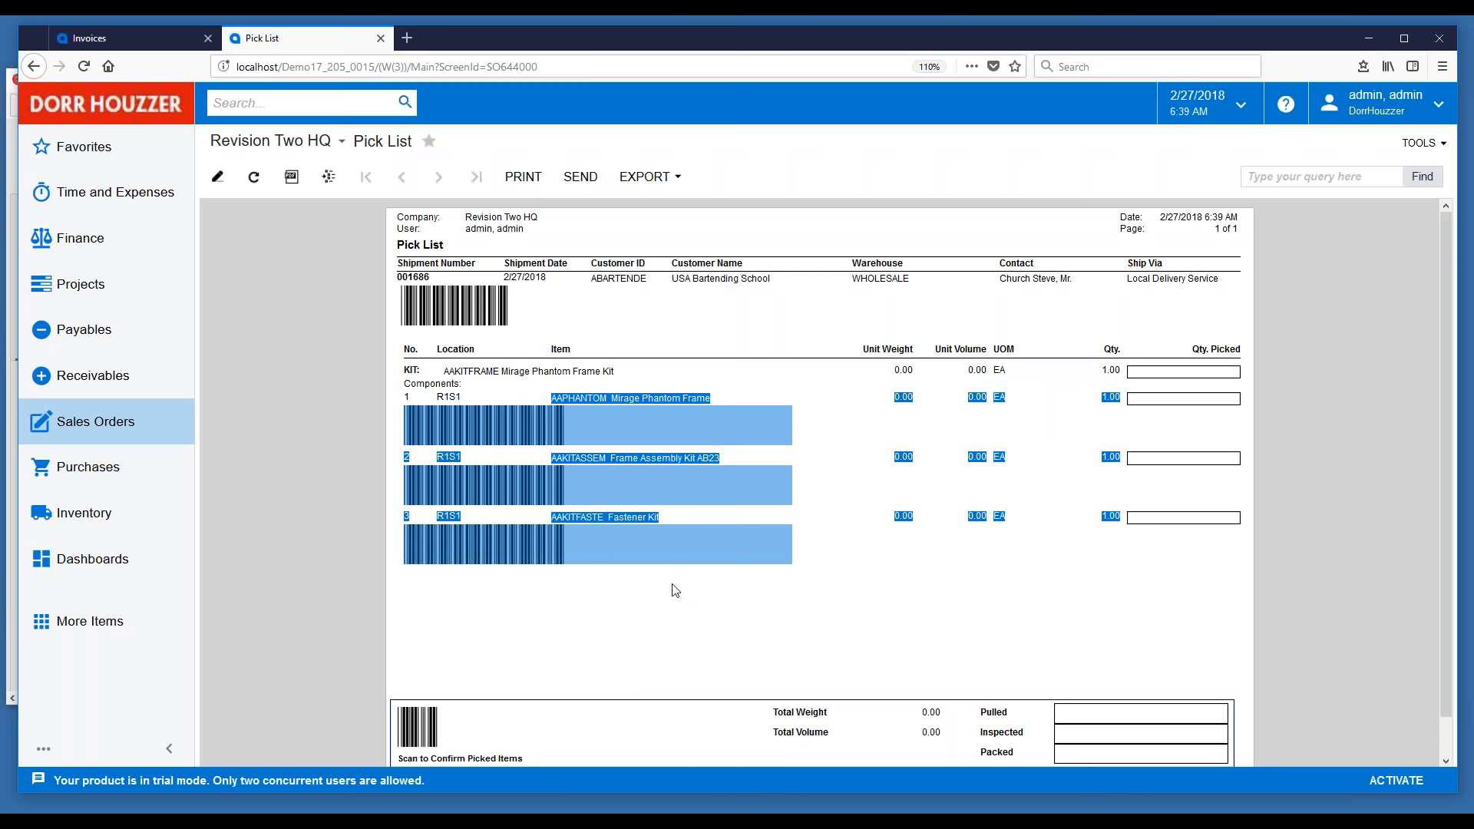
left_click(656, 612)
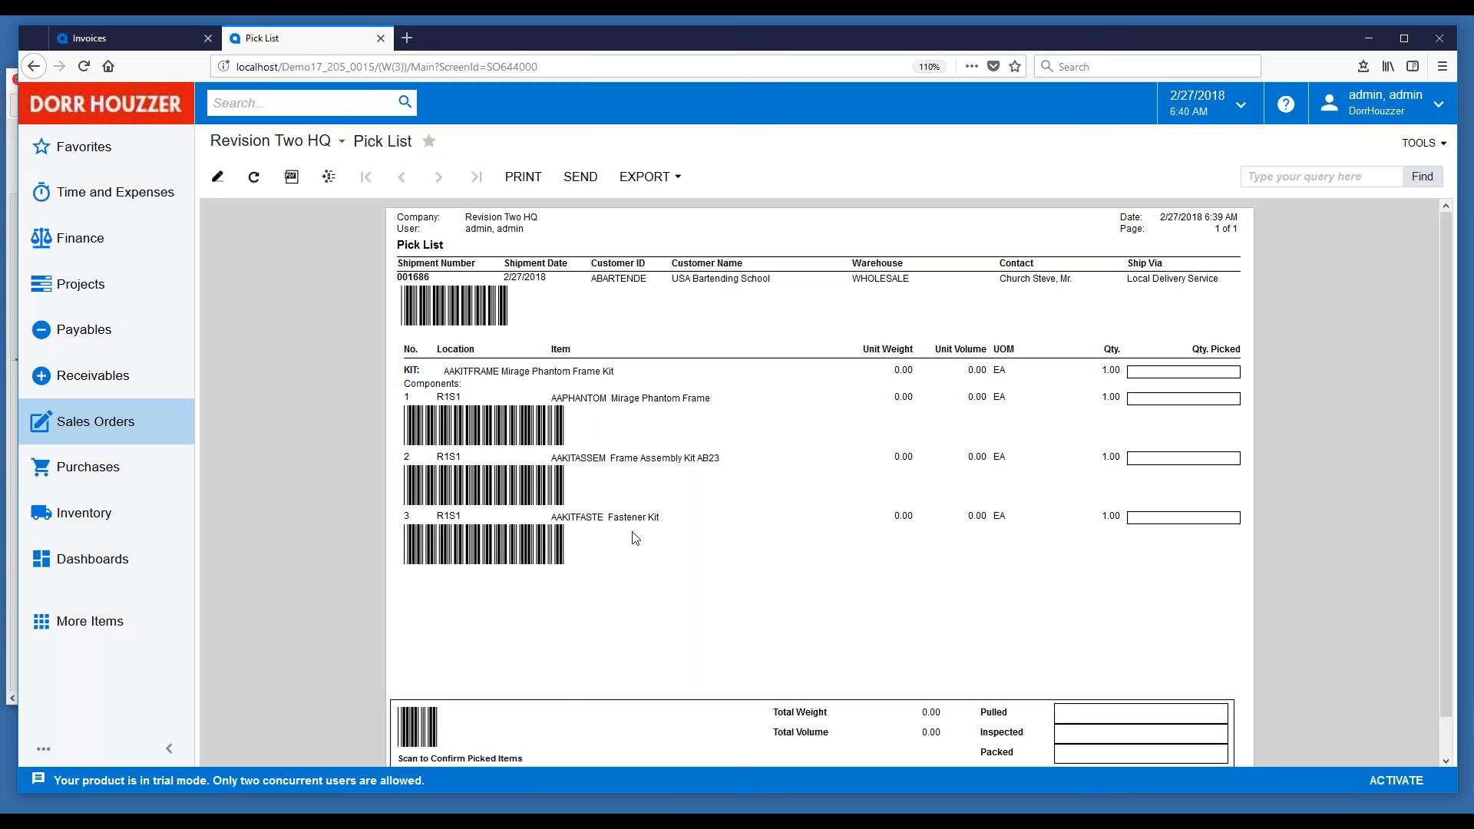
left_click(34, 67)
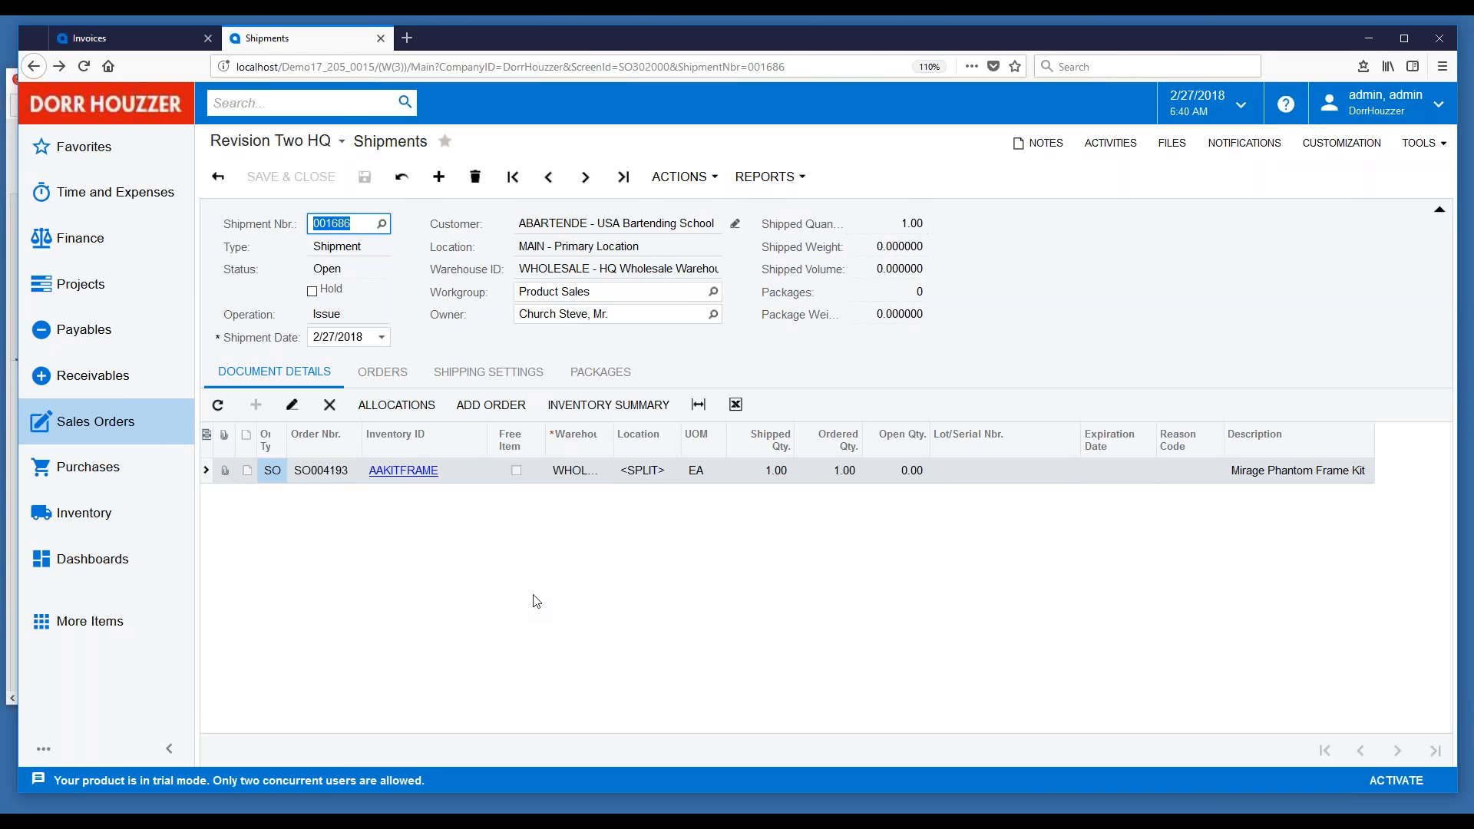
Confirm the shipment and check which follow-up actions it offers.
left_click(710, 181)
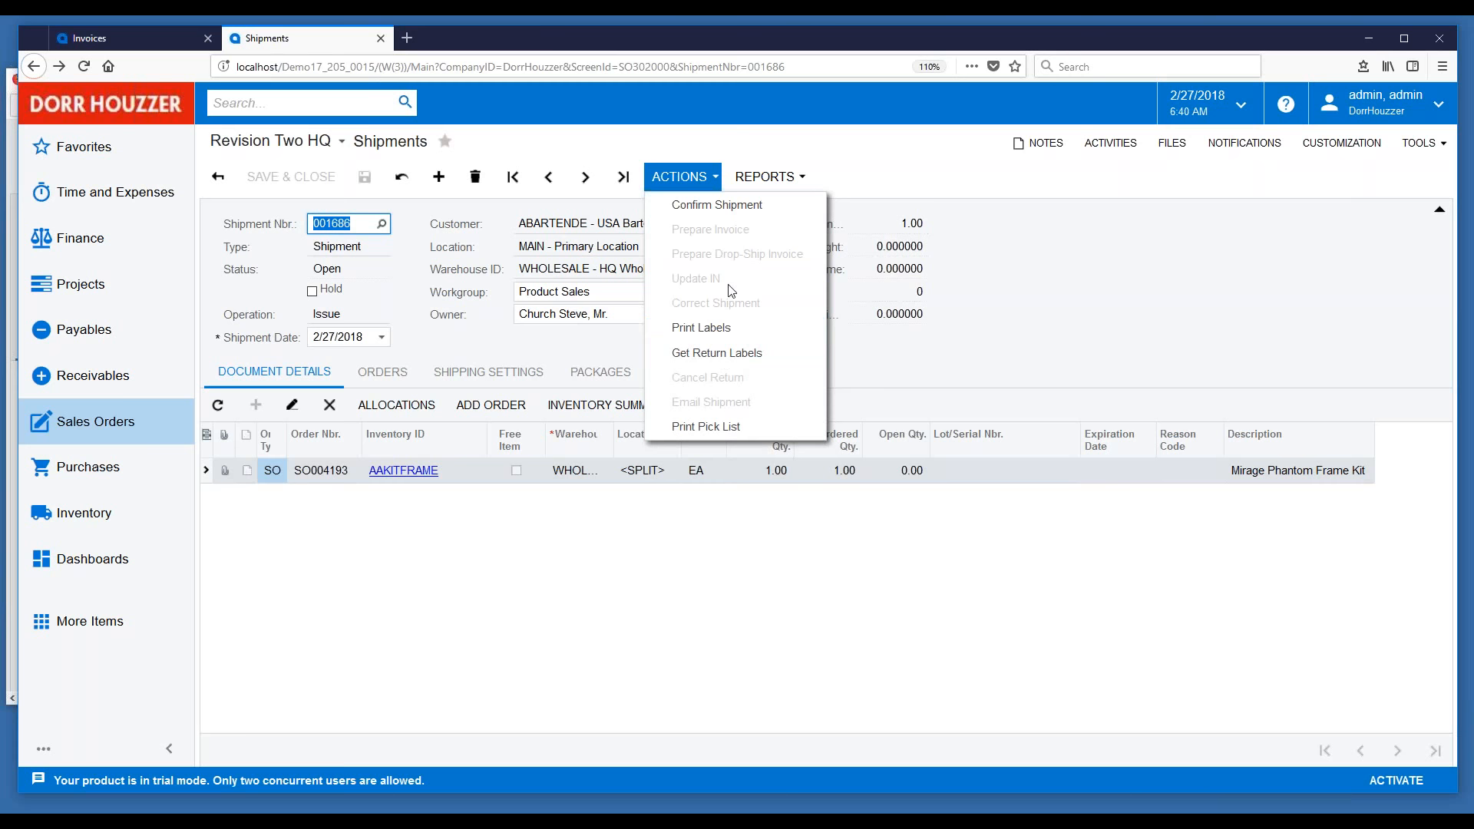
left_click(696, 208)
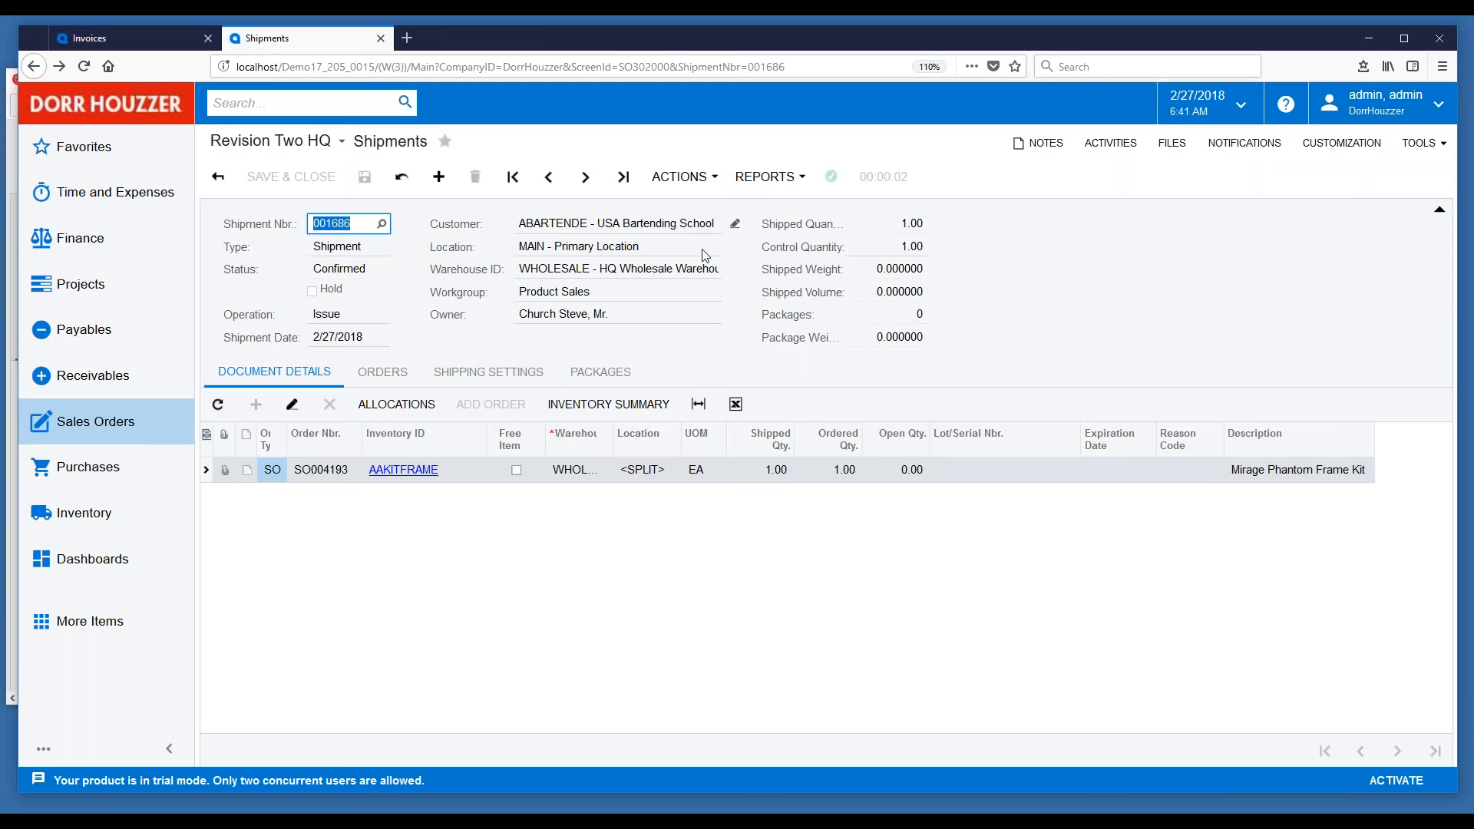
left_click(711, 186)
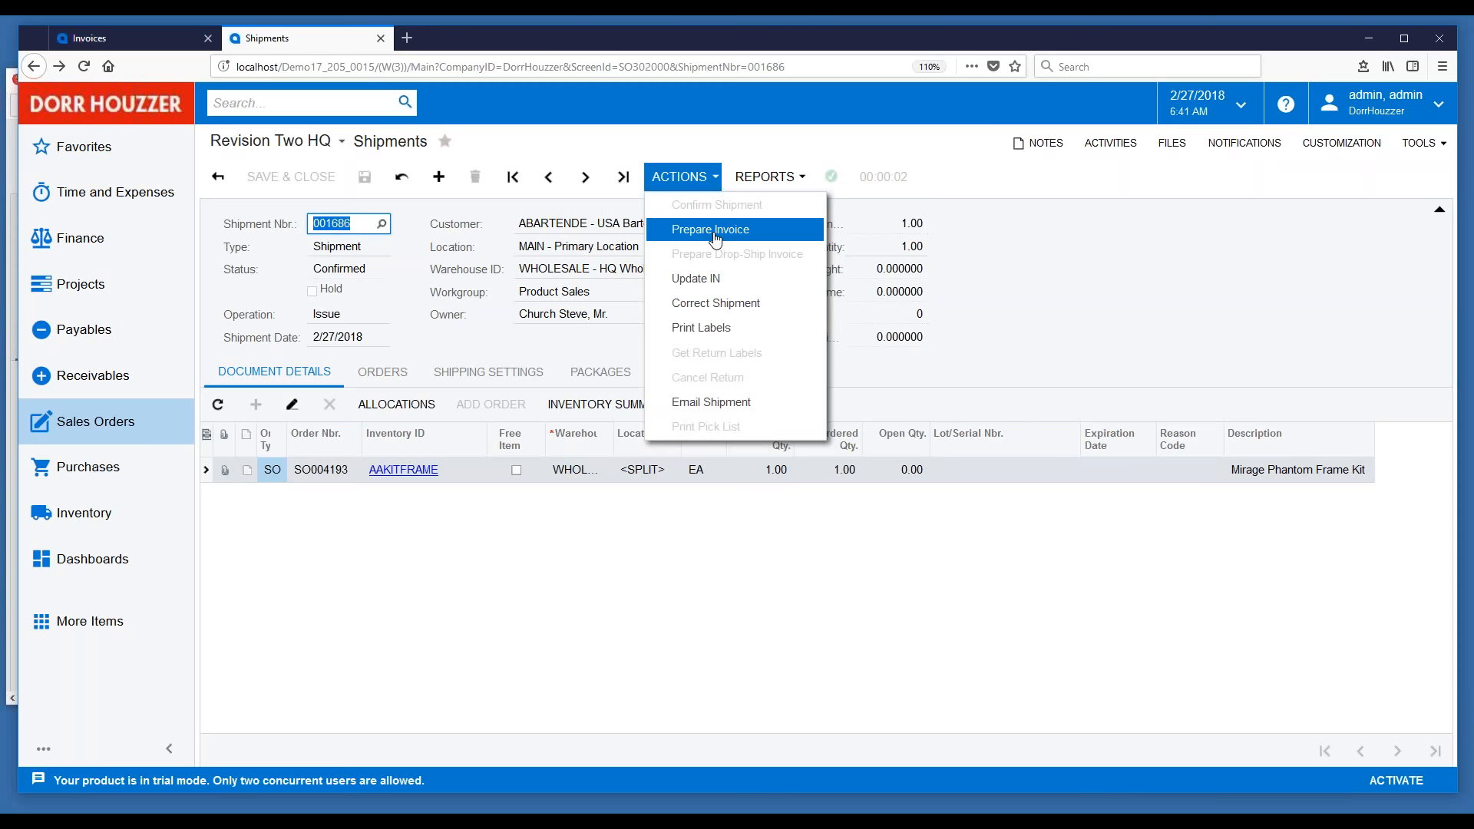
Open the Process Shipments screen and set its action to Prepare Invoice.
left_click(84, 432)
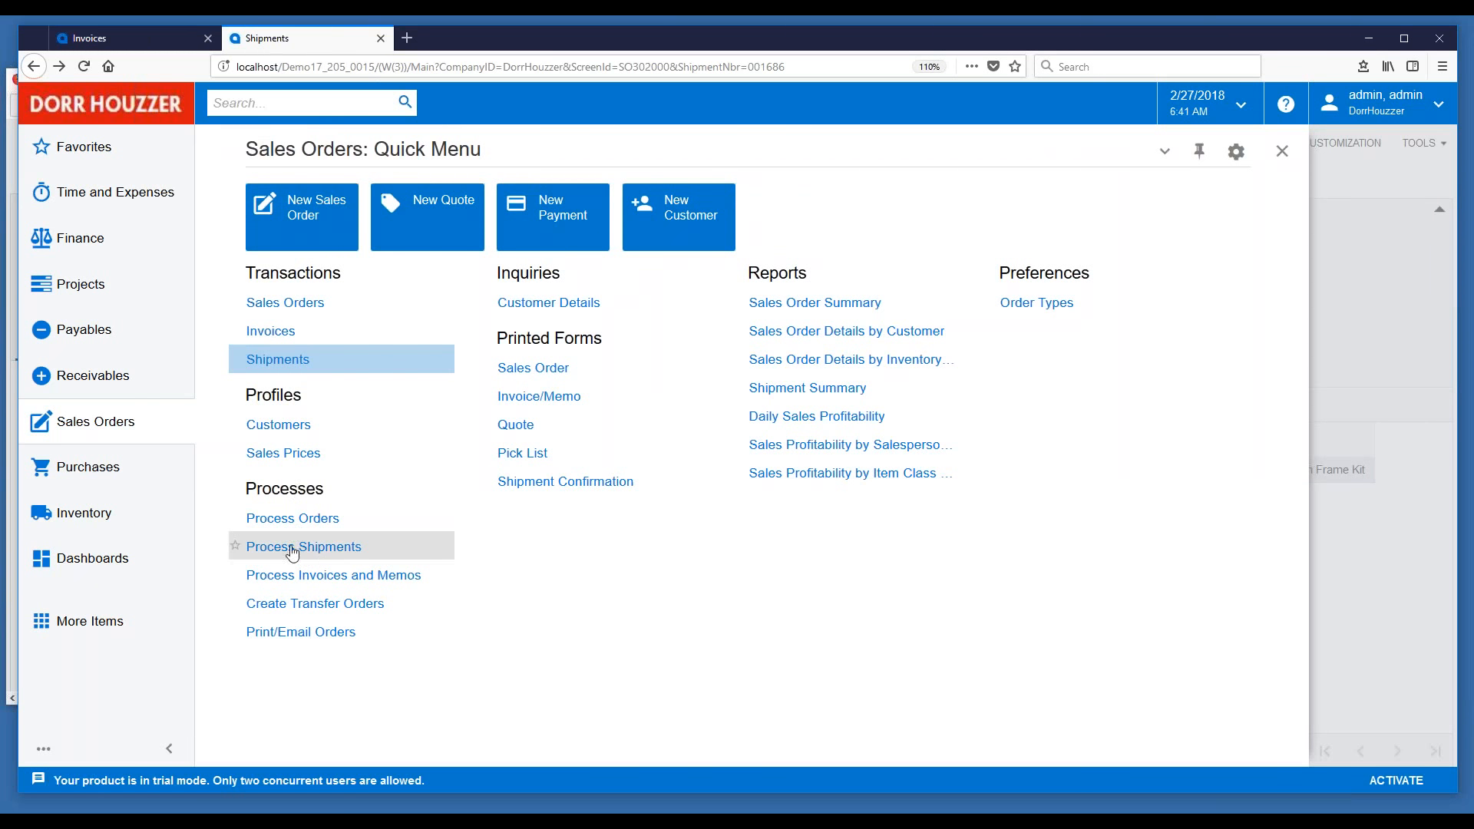
left_click(300, 547)
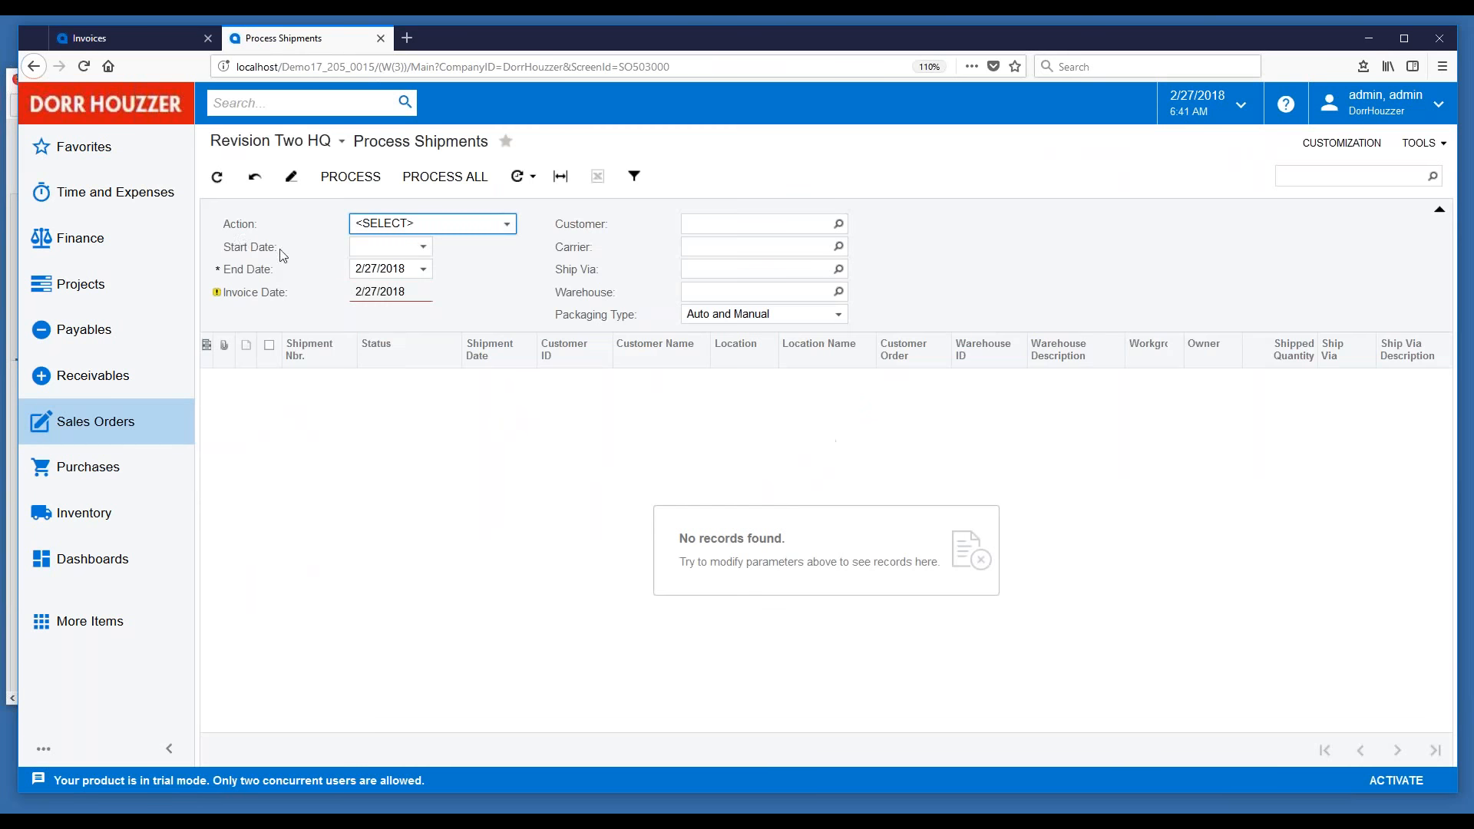
left_click(506, 224)
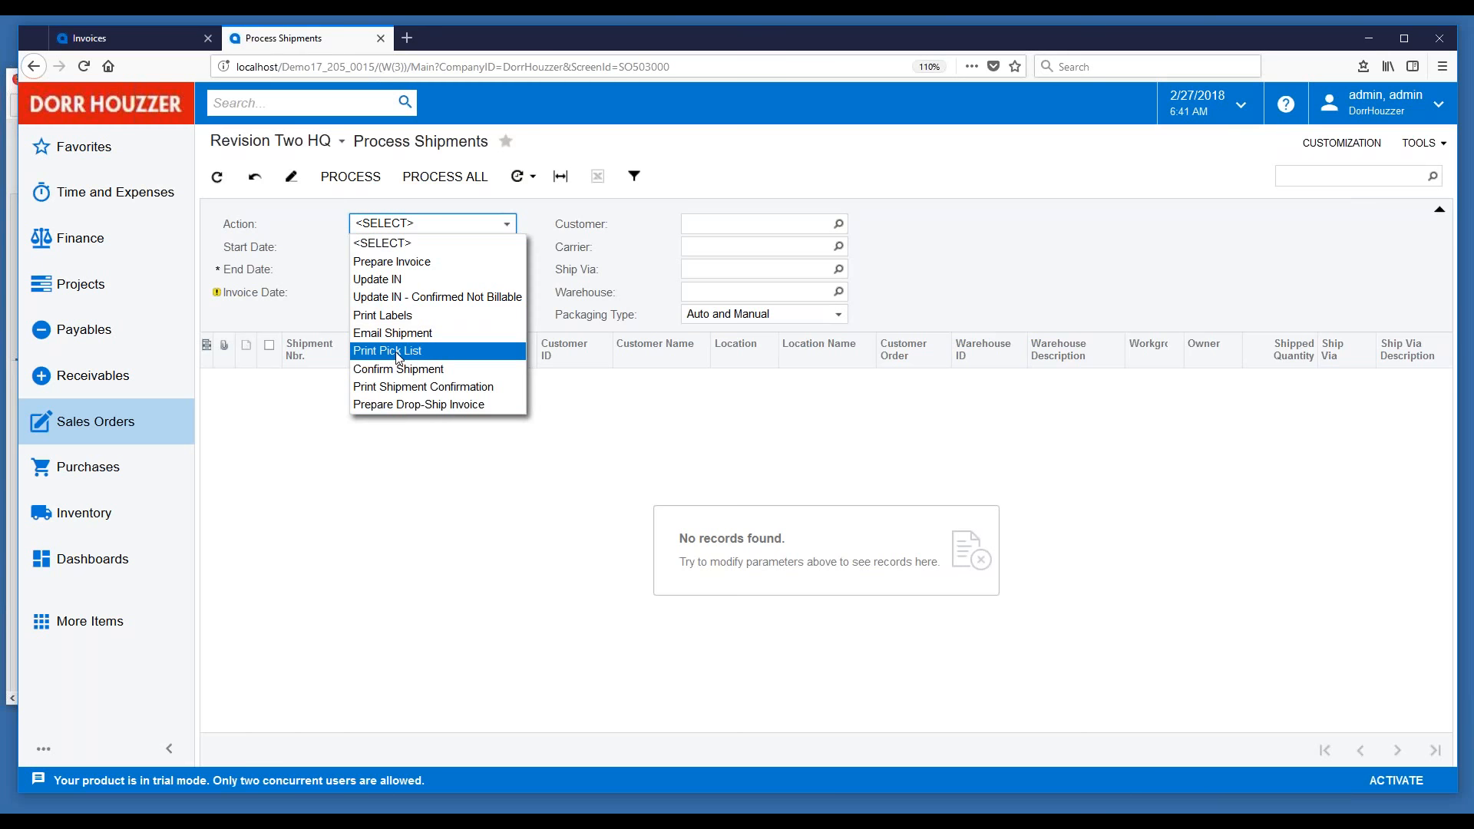
left_click(412, 264)
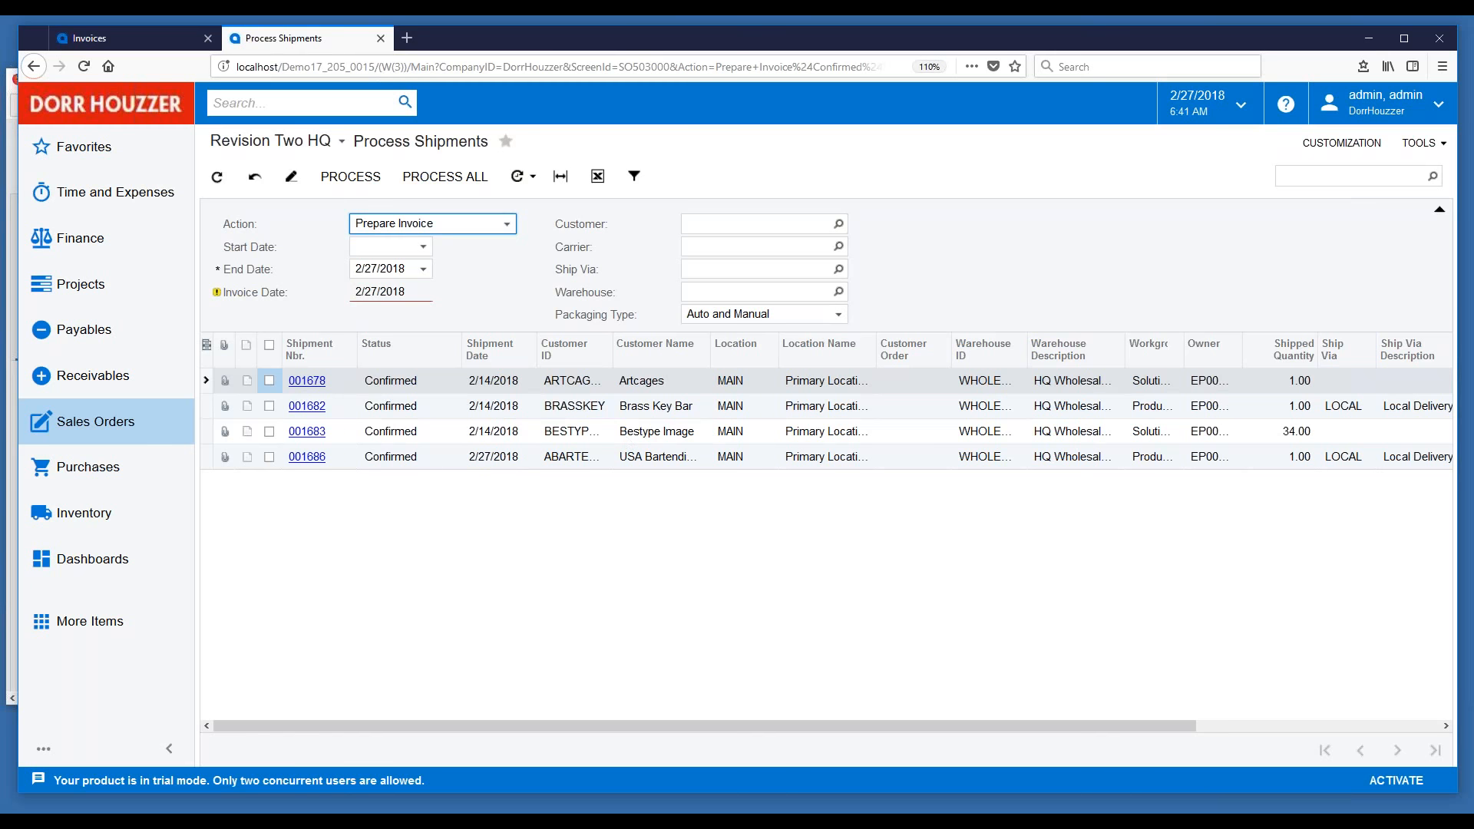
Mark shipments 001686 and 001683 for invoice preparation, and clear both selections.
left_click(706, 223)
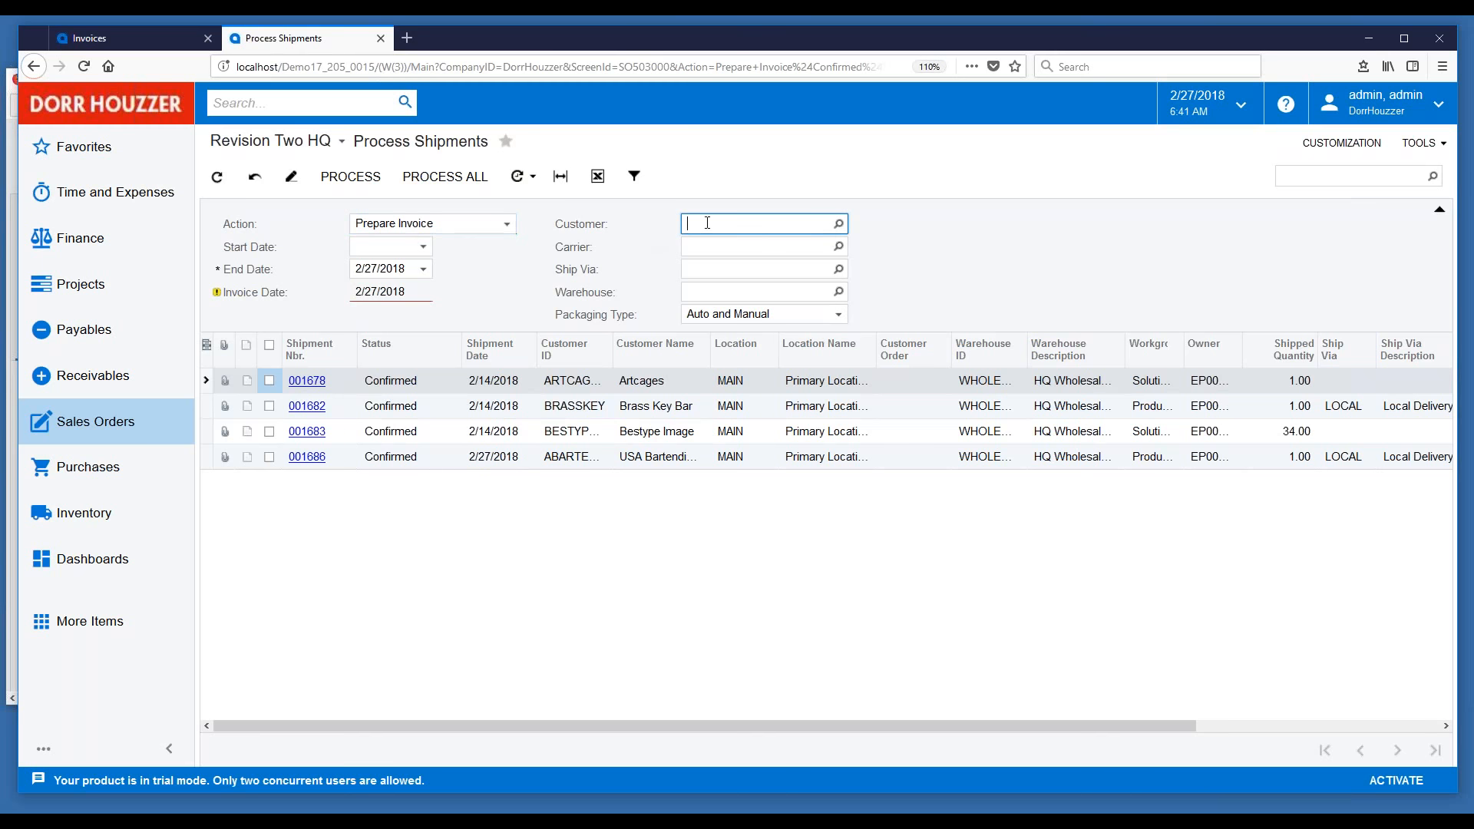
left_click(688, 628)
left_click(270, 457)
left_click(269, 431)
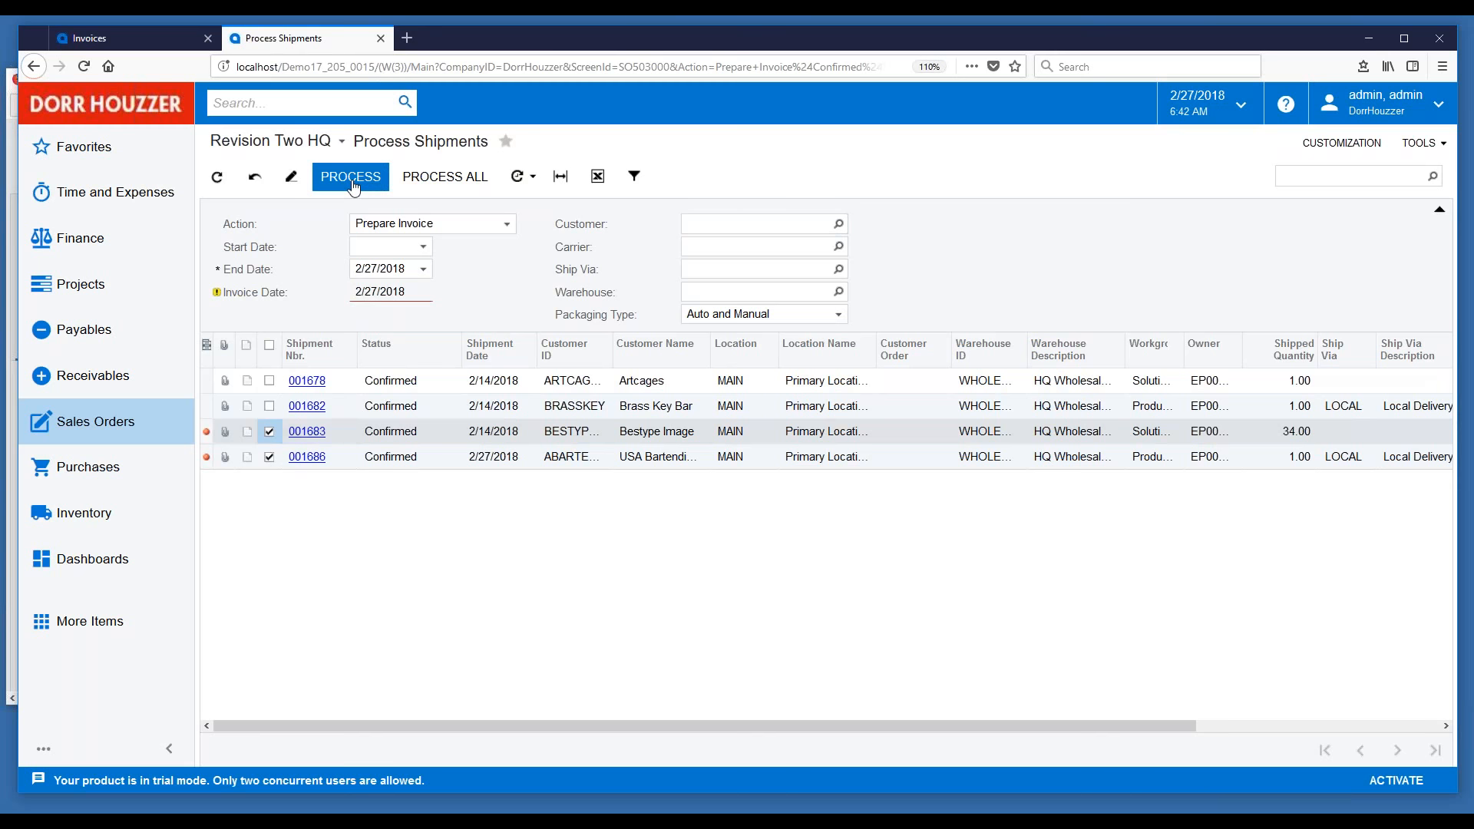
left_click(269, 432)
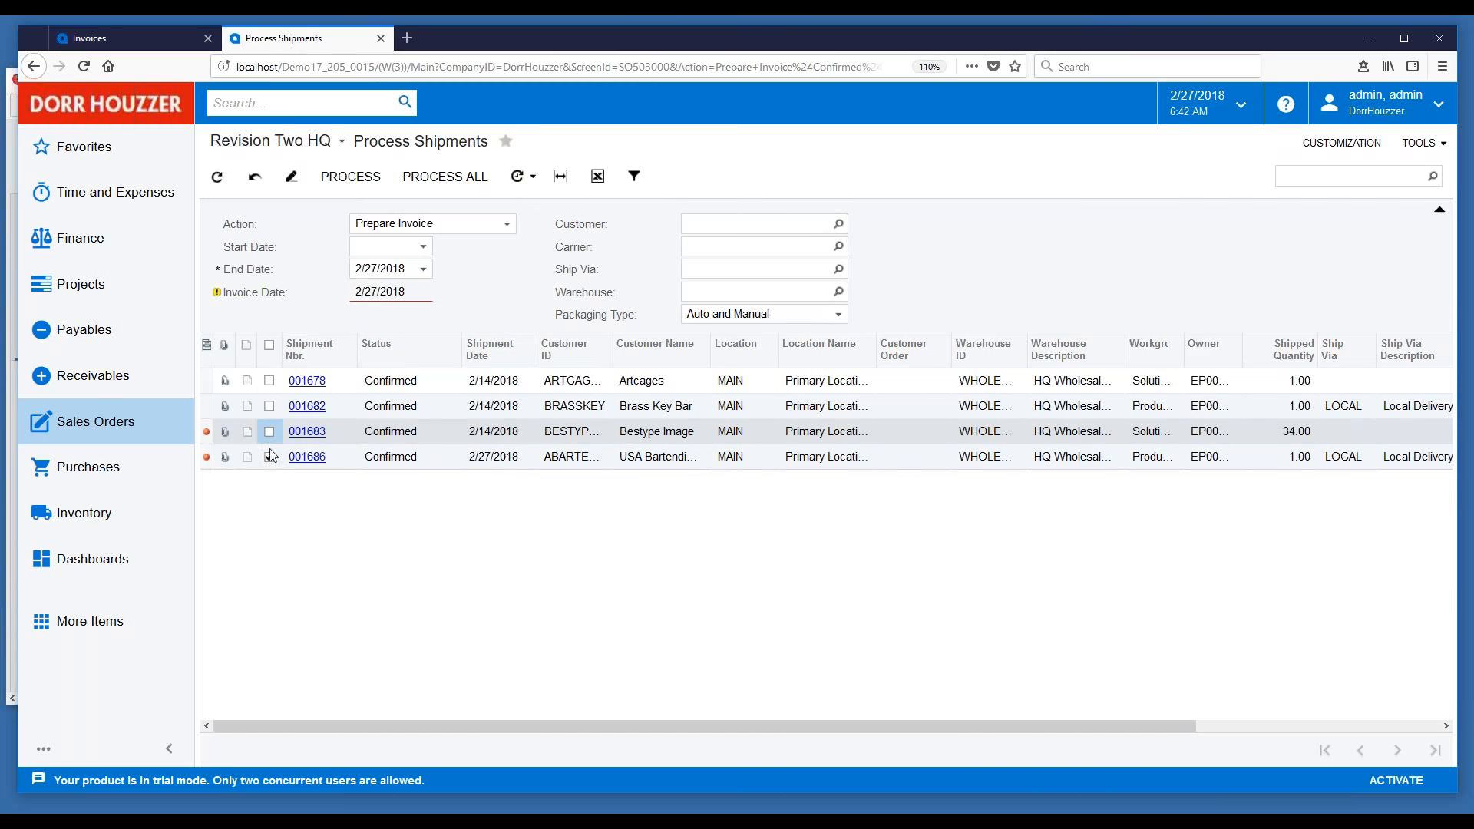
left_click(269, 456)
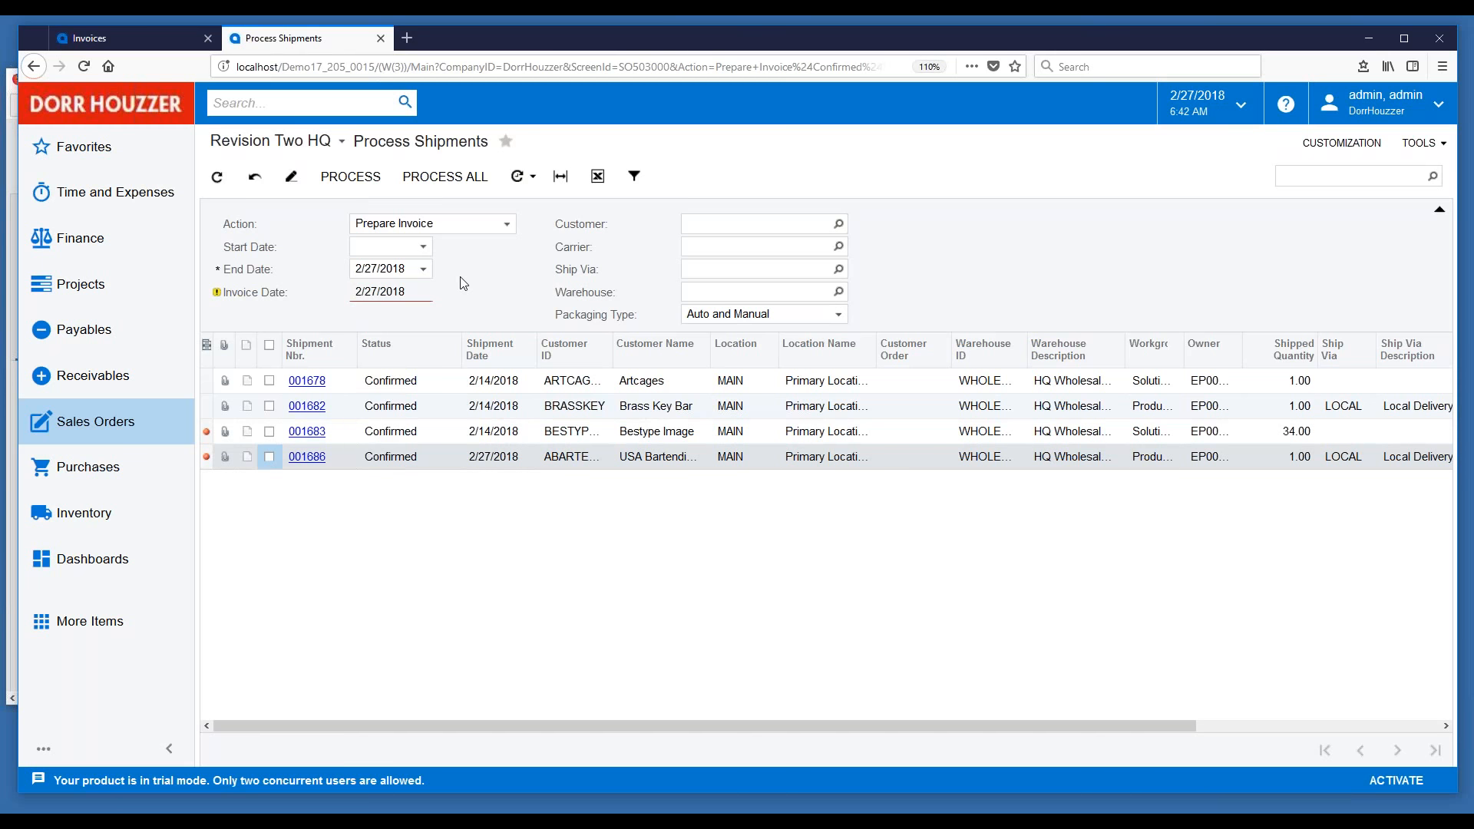
Examine the date and hour options of a new automation schedule for Process Shipments, and close it without saving.
left_click(533, 178)
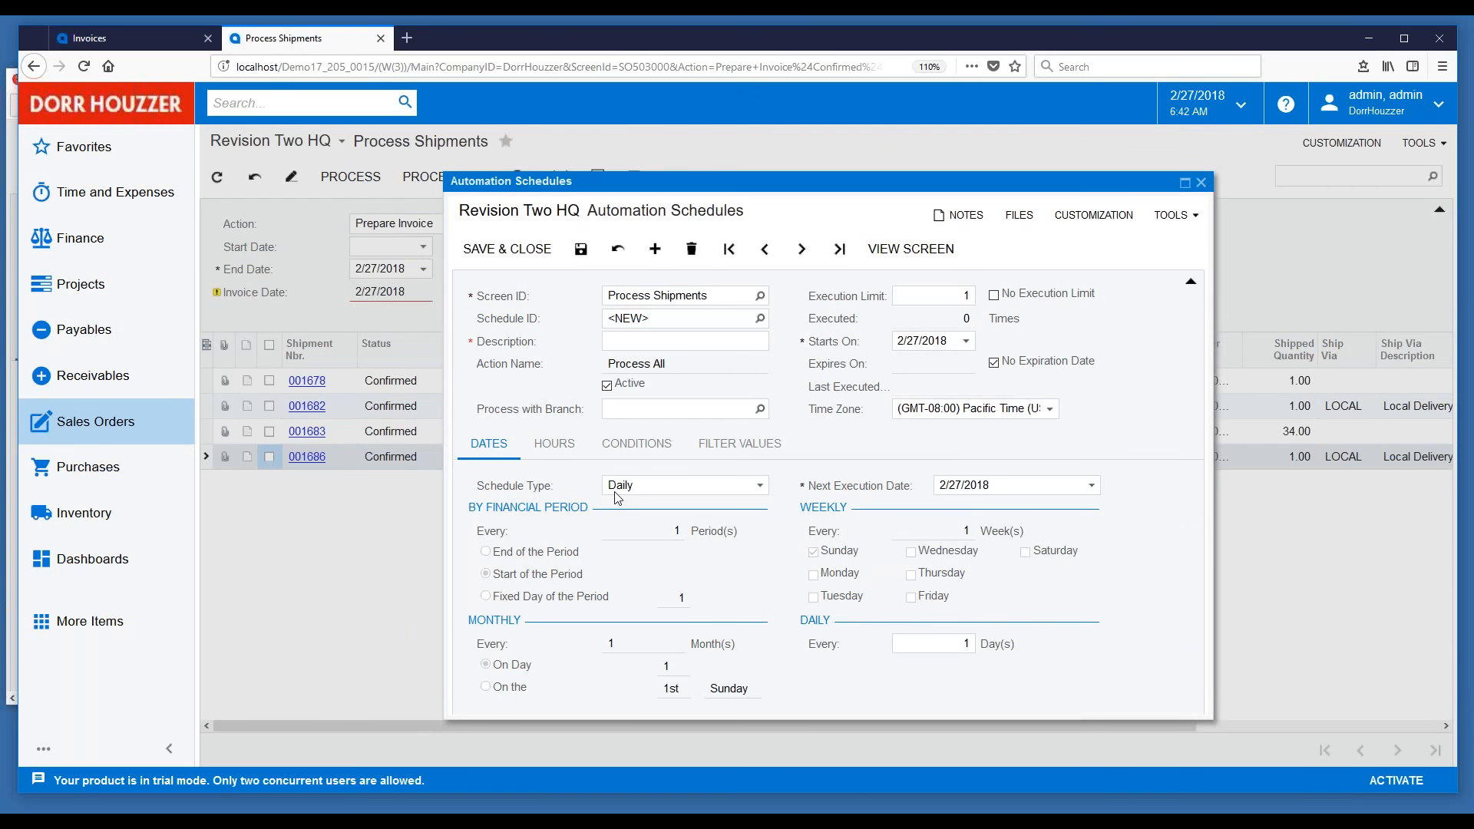
left_click(761, 490)
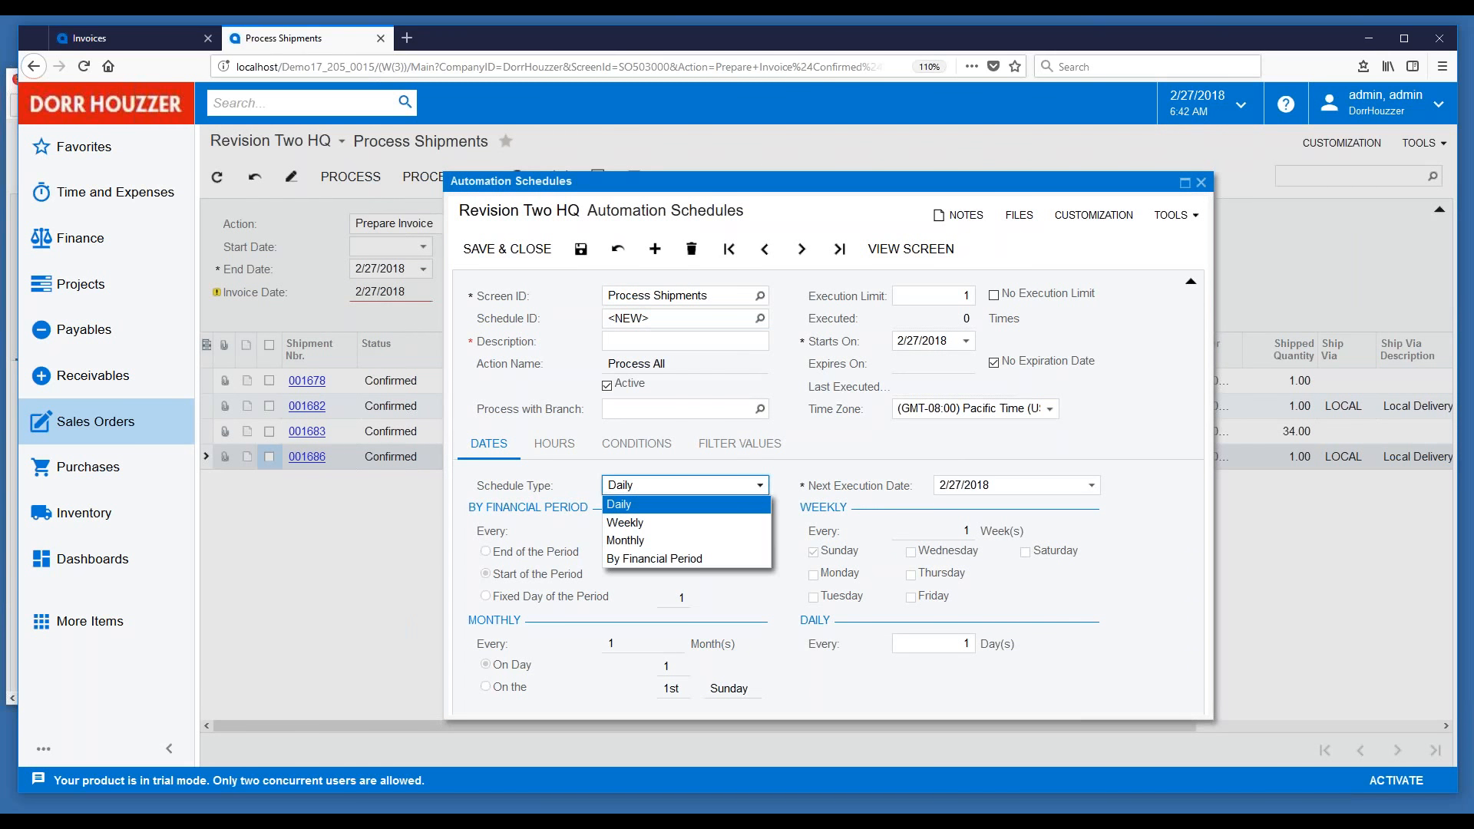
left_click(787, 465)
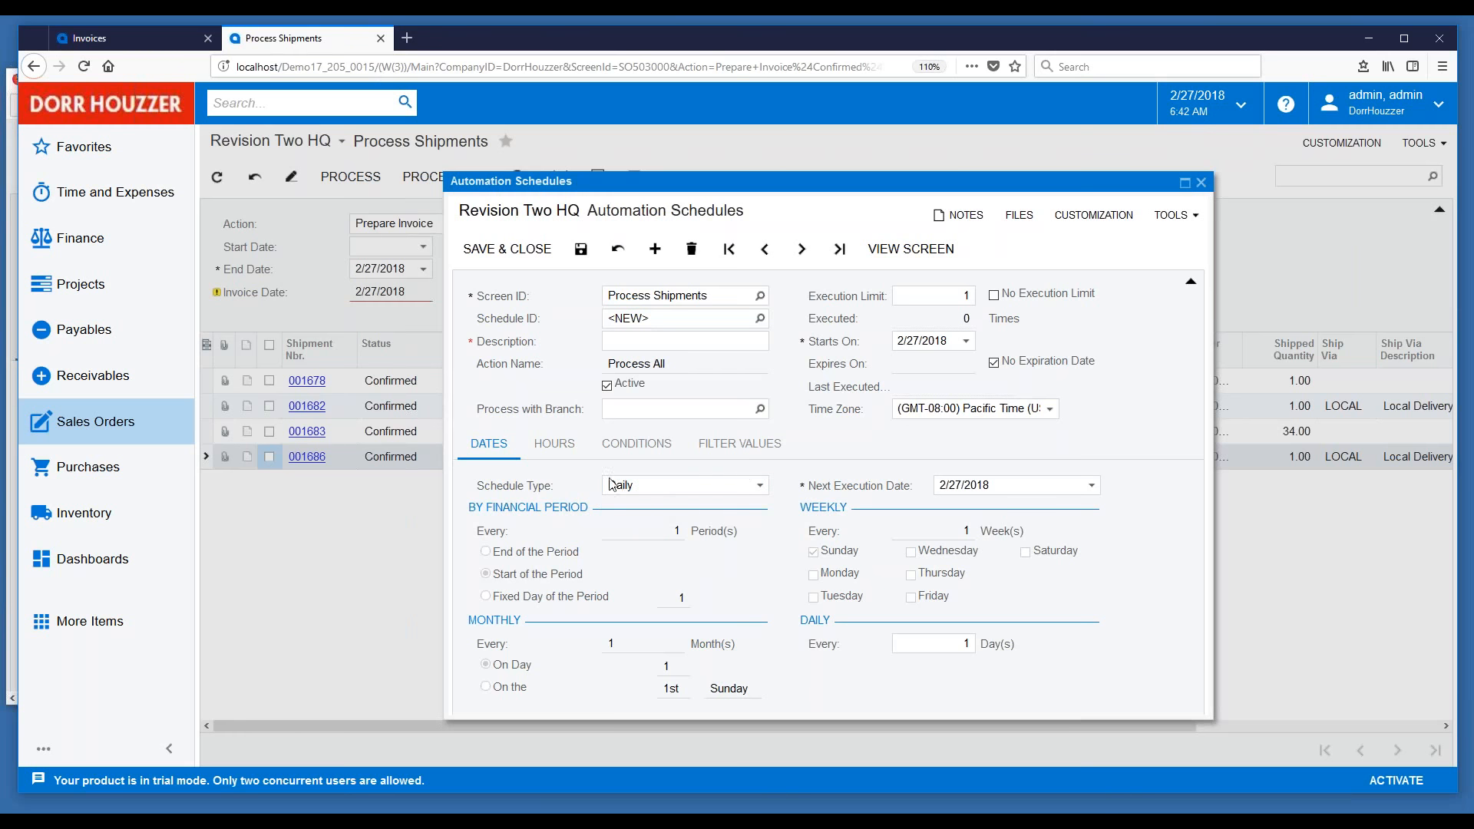
left_click(548, 452)
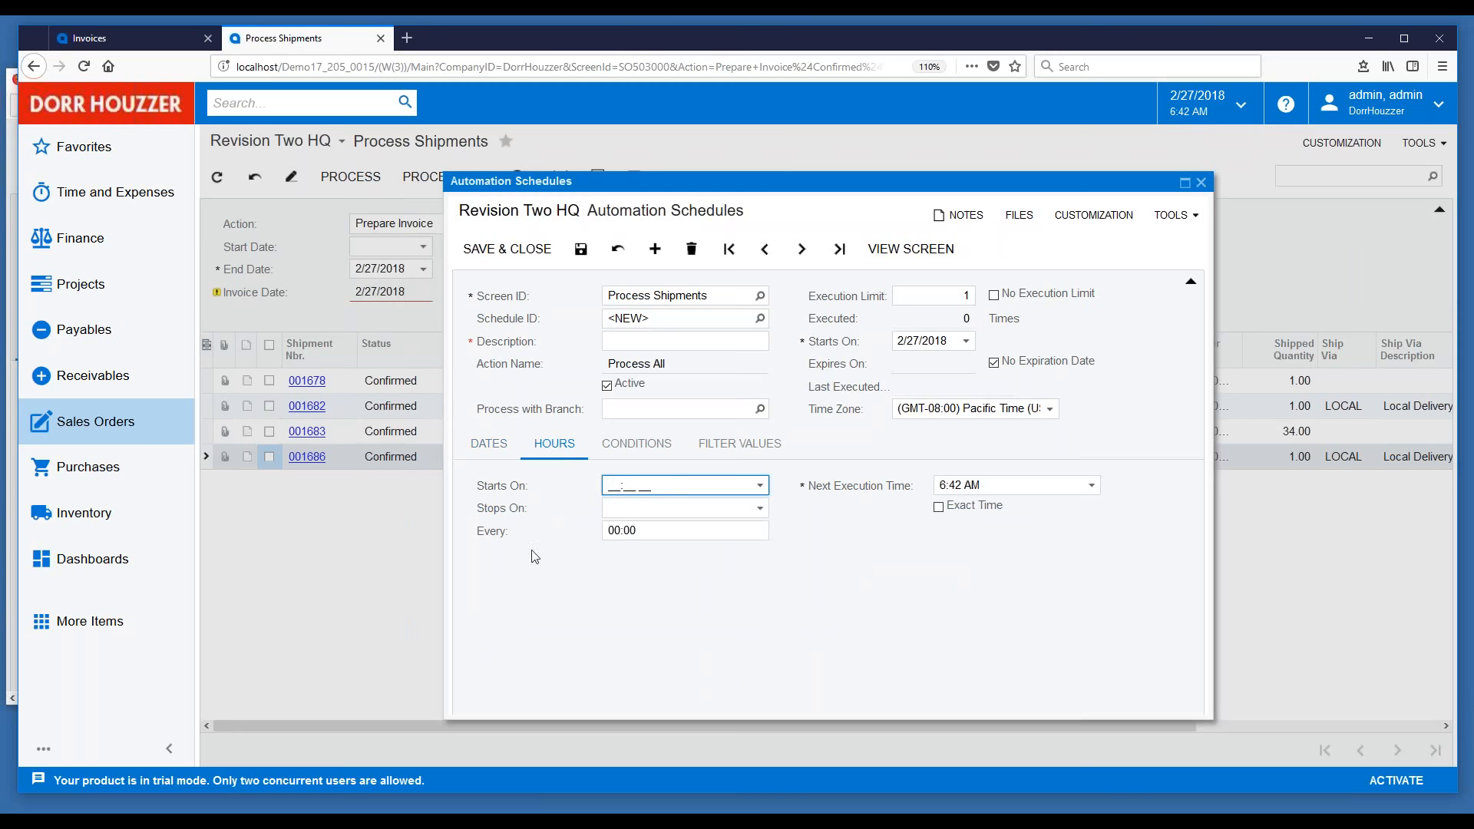
left_click(643, 531)
left_click(641, 530)
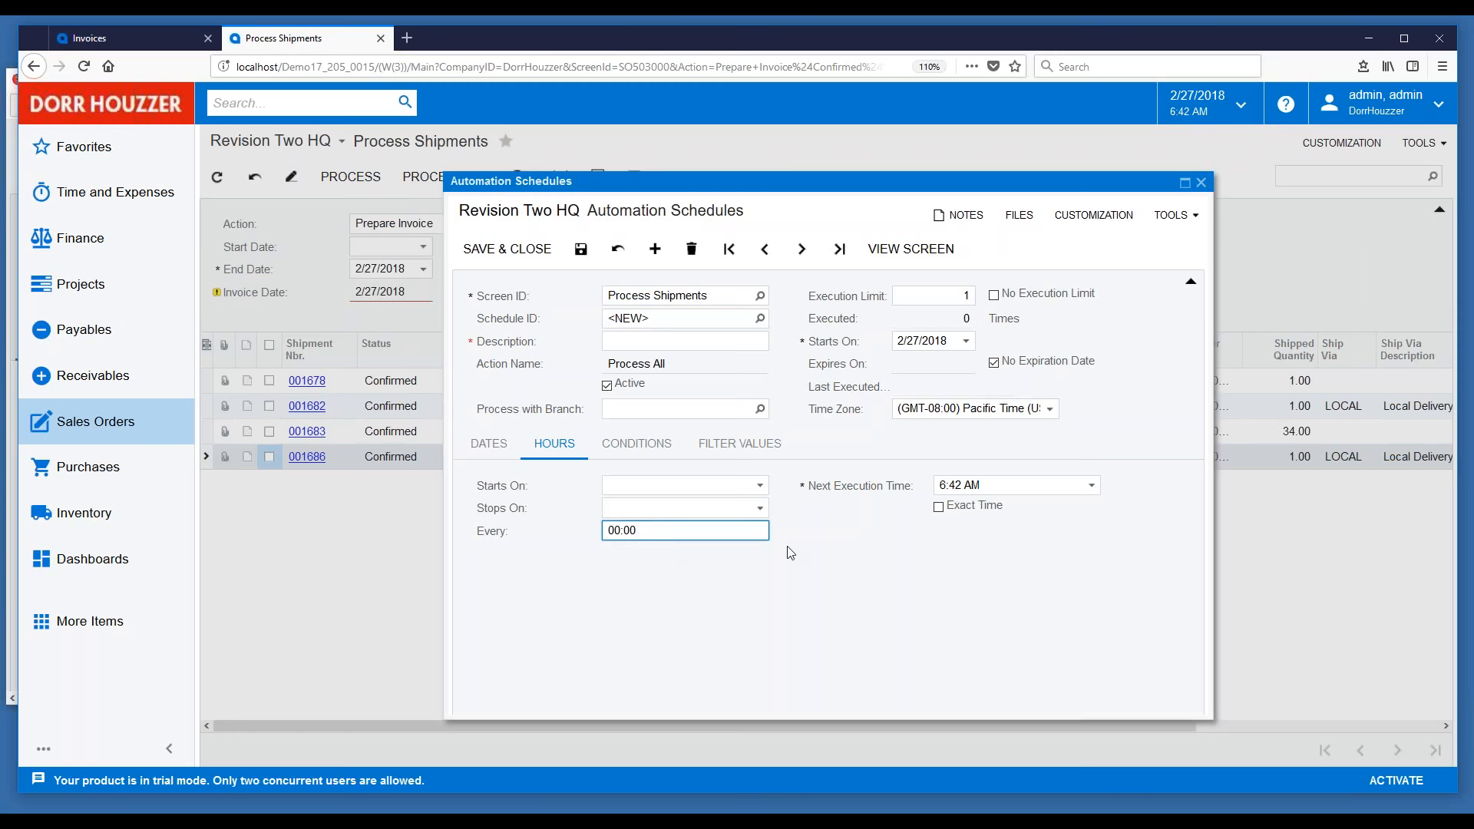
left_click(1201, 182)
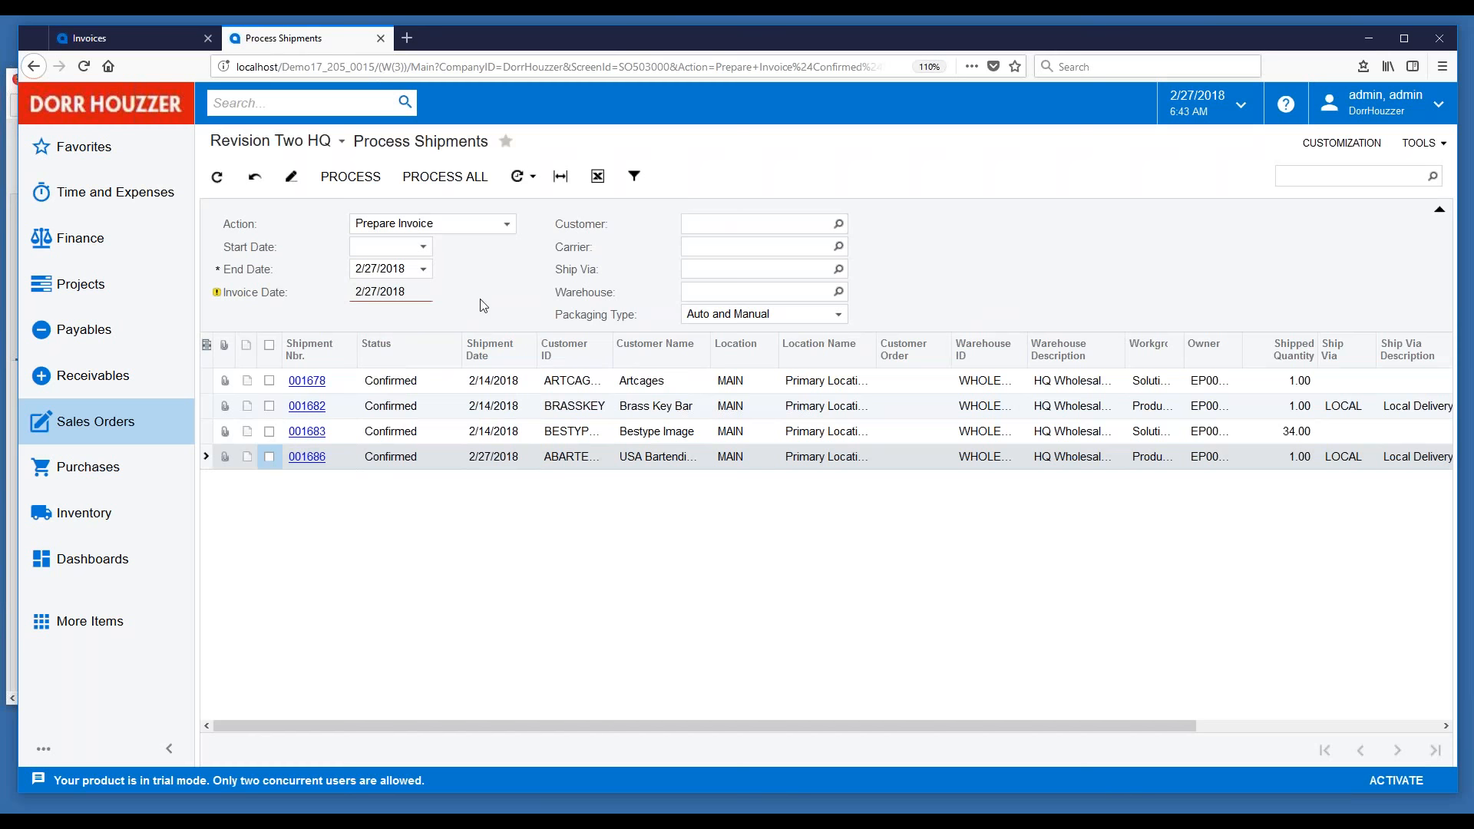
Open the Process Invoices and Memos screen and review the available processing actions.
left_click(107, 435)
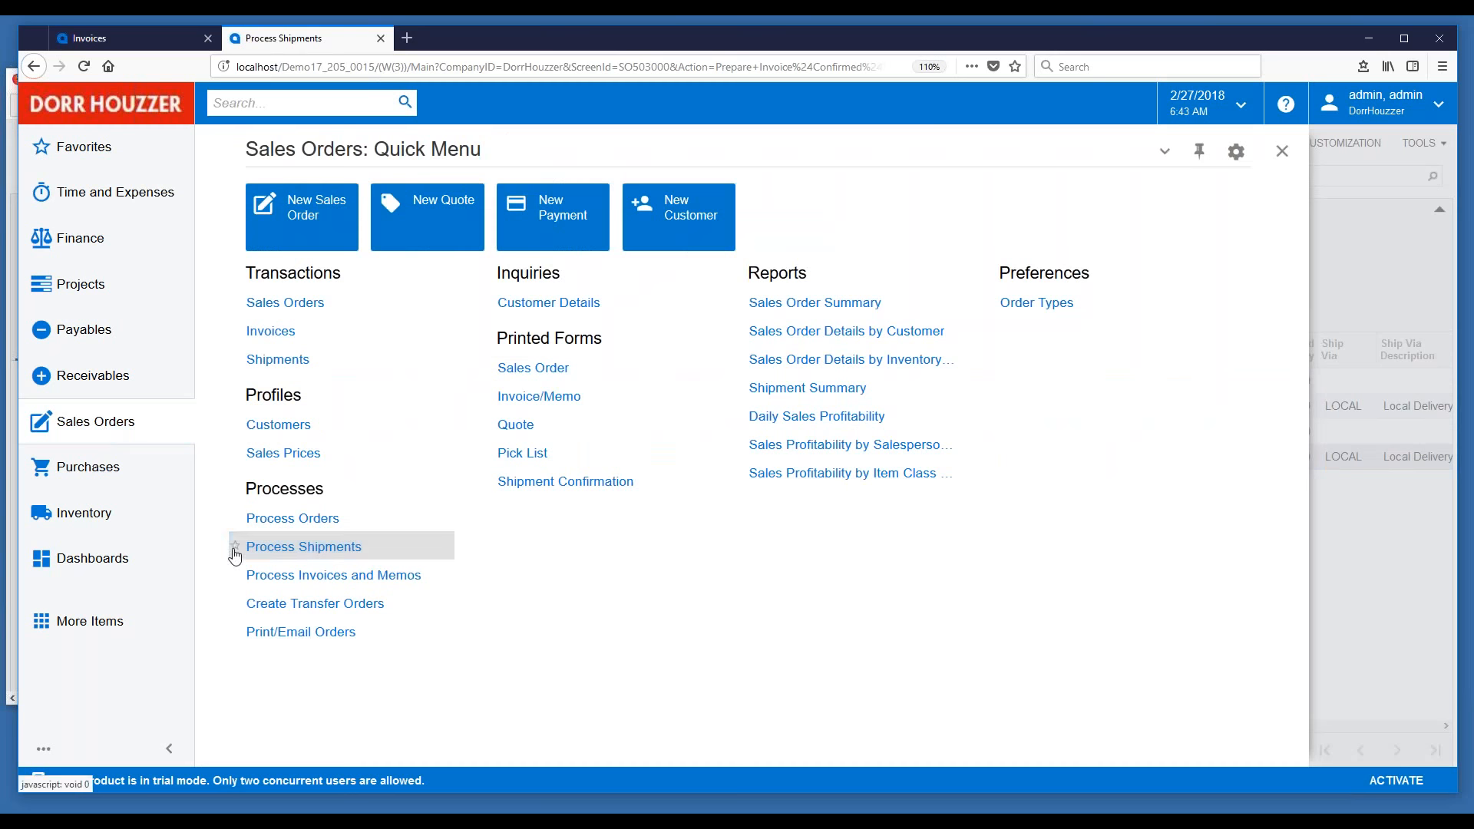
left_click(297, 576)
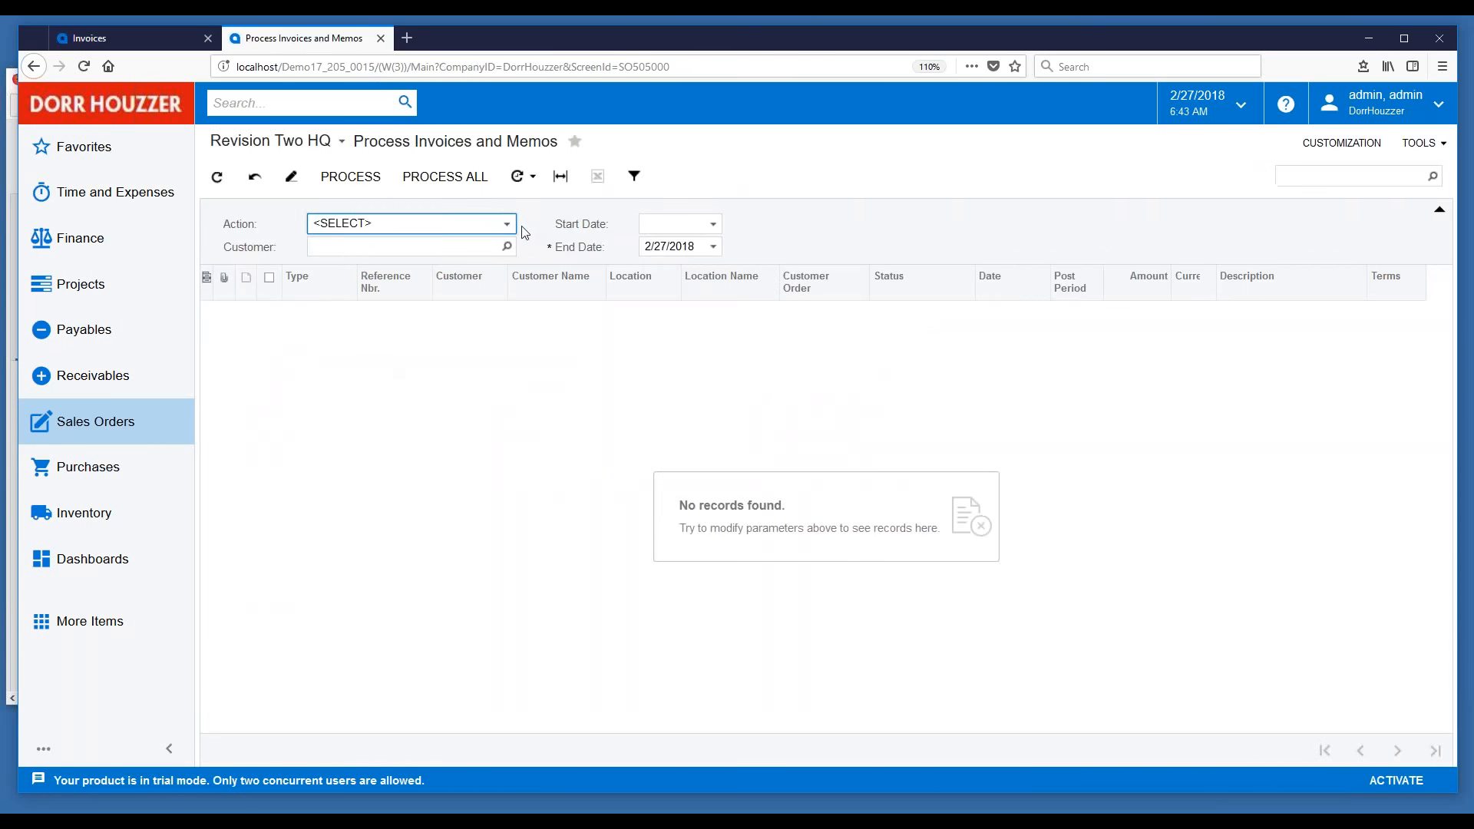
left_click(506, 231)
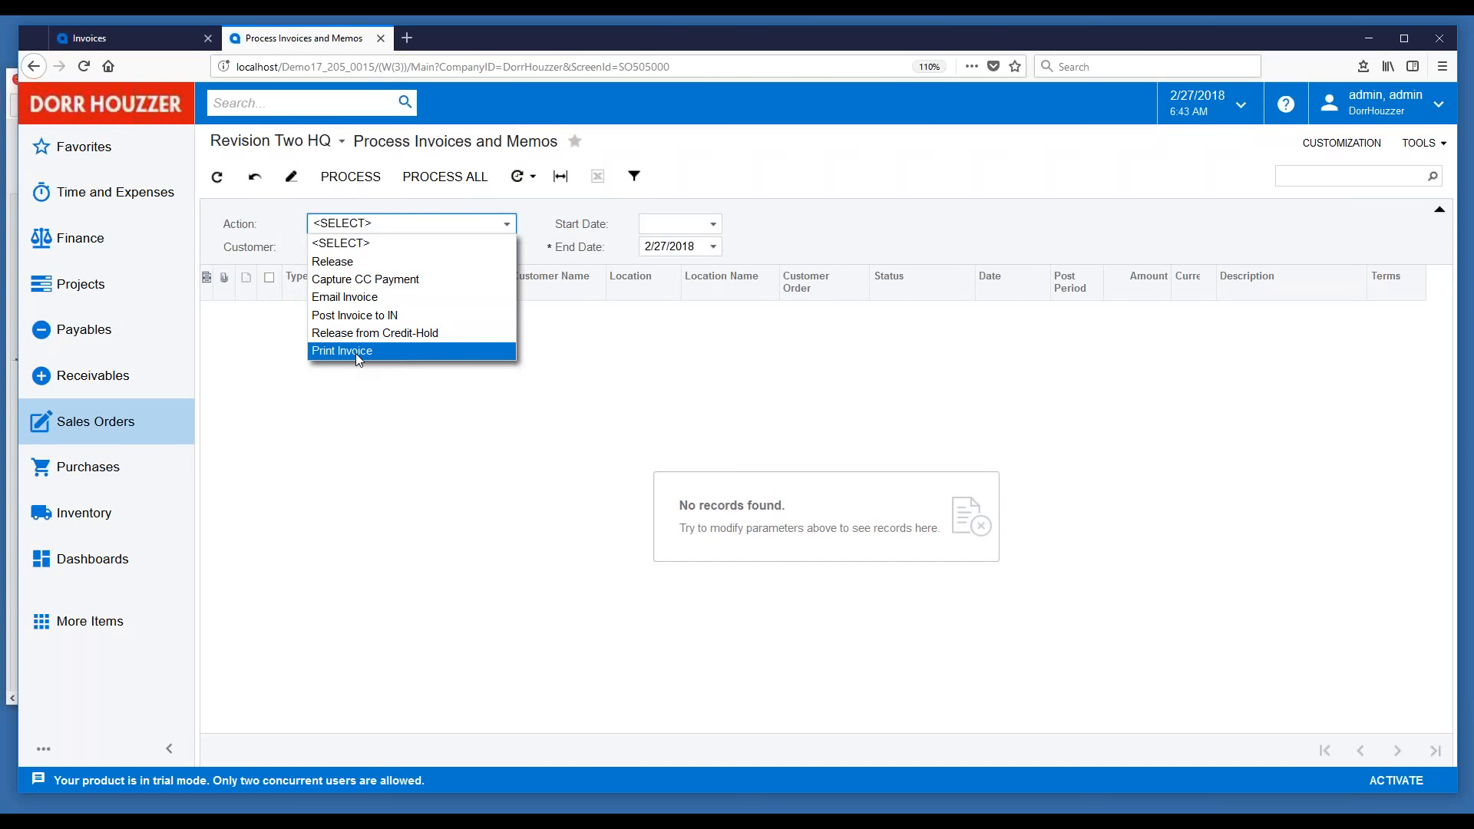
left_click(966, 157)
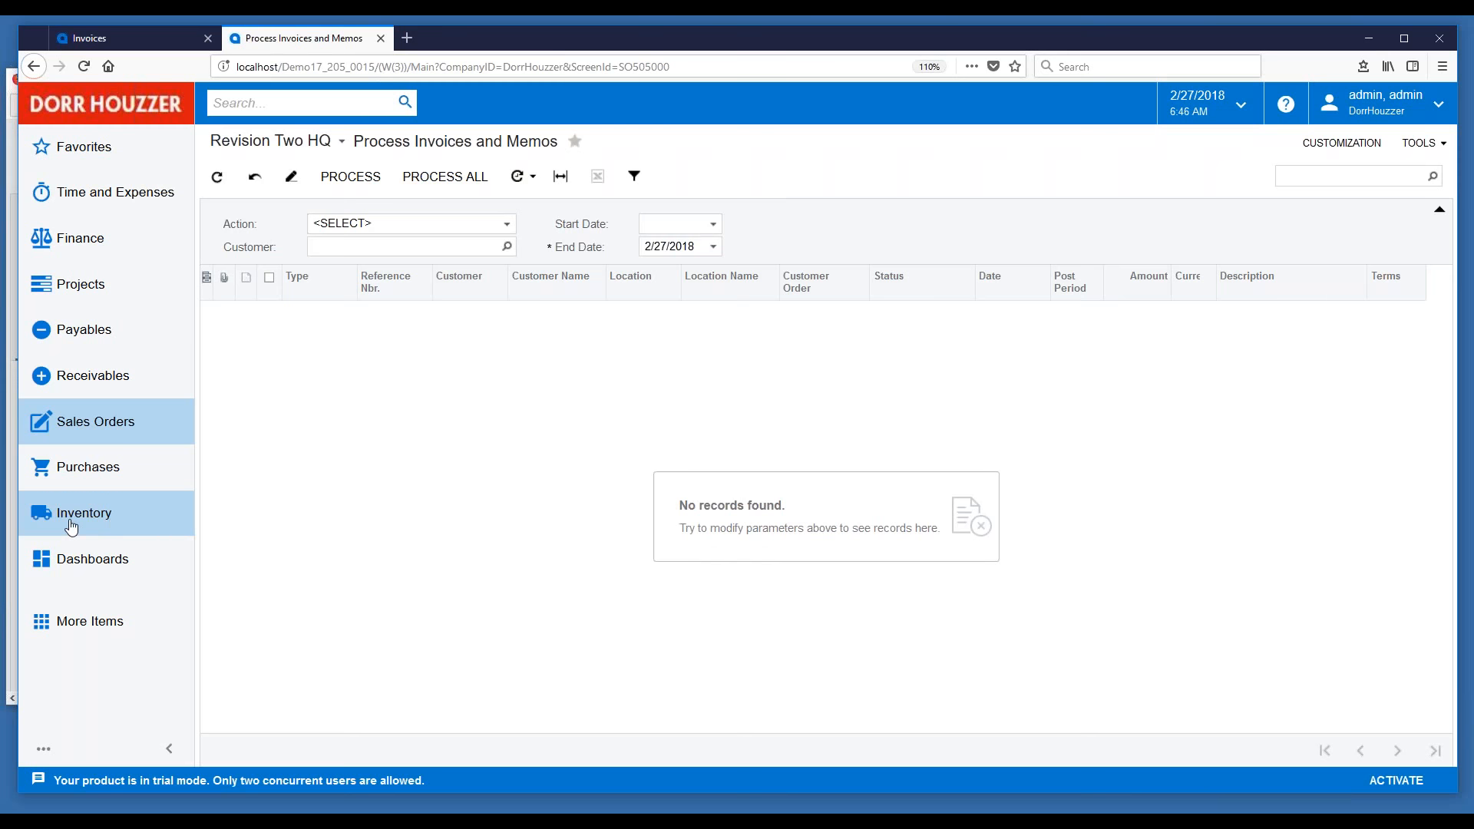
Start a new sales order of type SO for customer ABARTENDE - USA Bartending School.
left_click(71, 526)
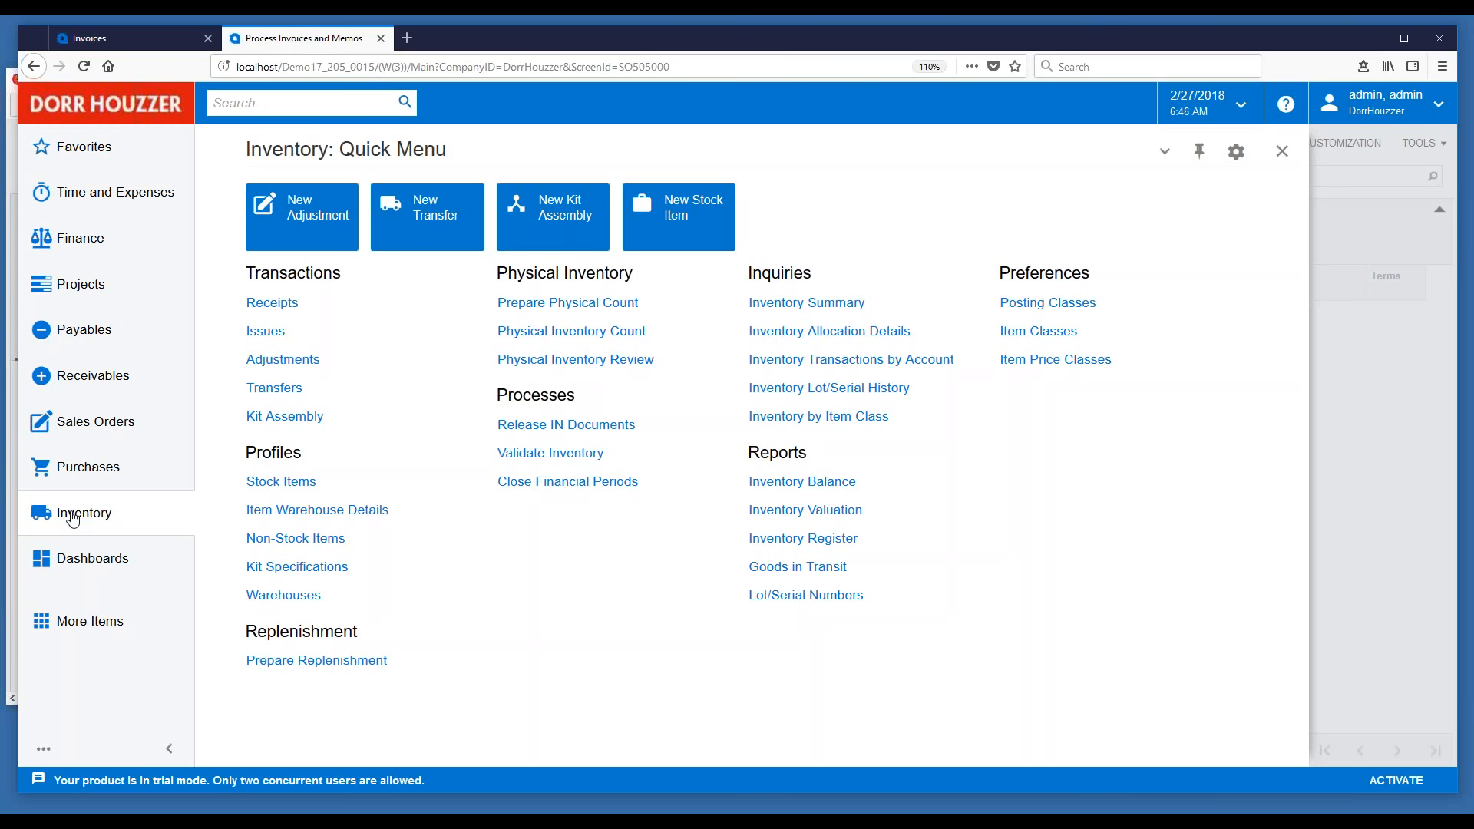
left_click(78, 433)
left_click(281, 303)
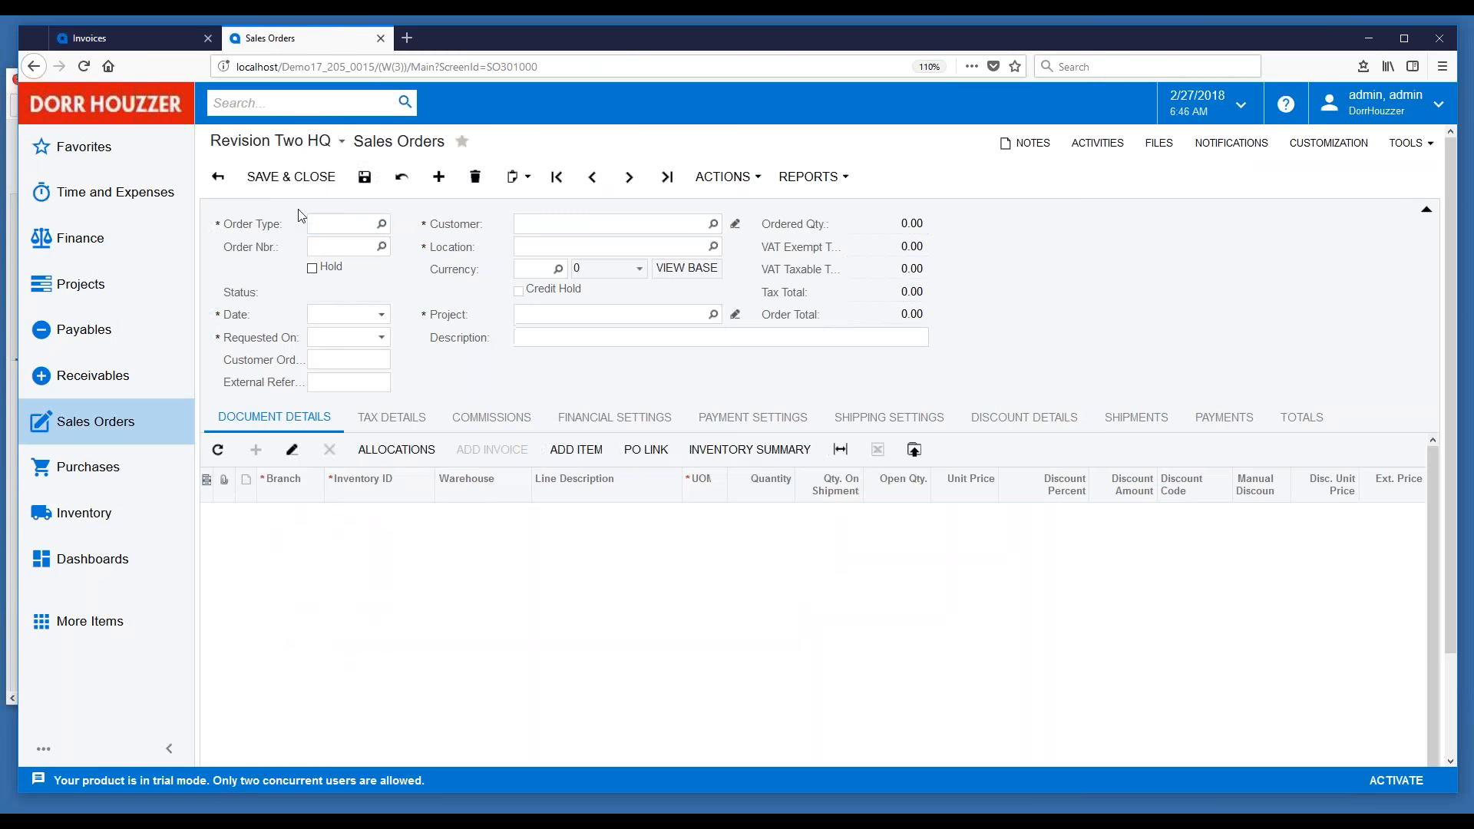
left_click(750, 427)
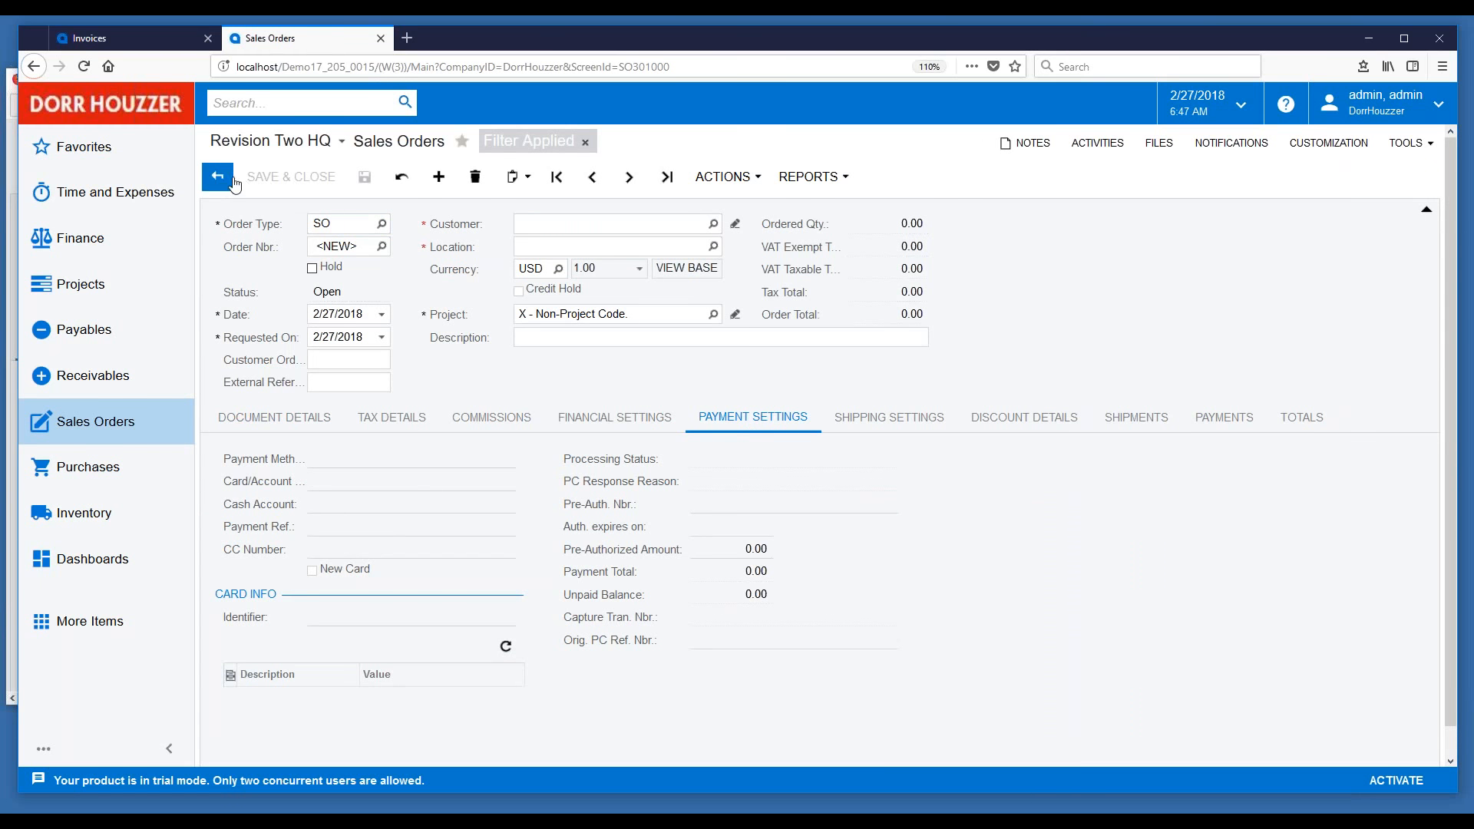
left_click(550, 223)
type("abart")
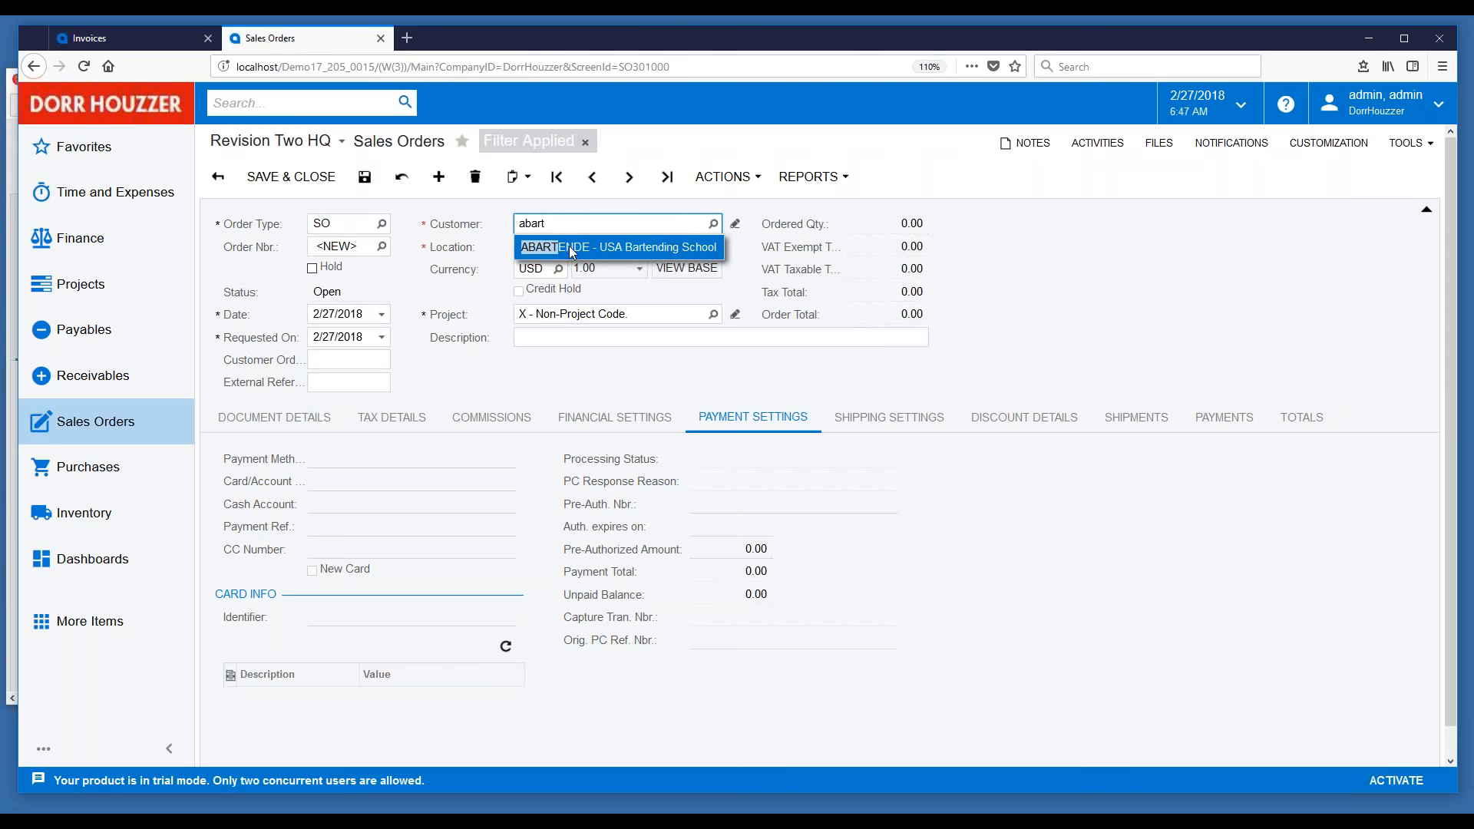
left_click(572, 244)
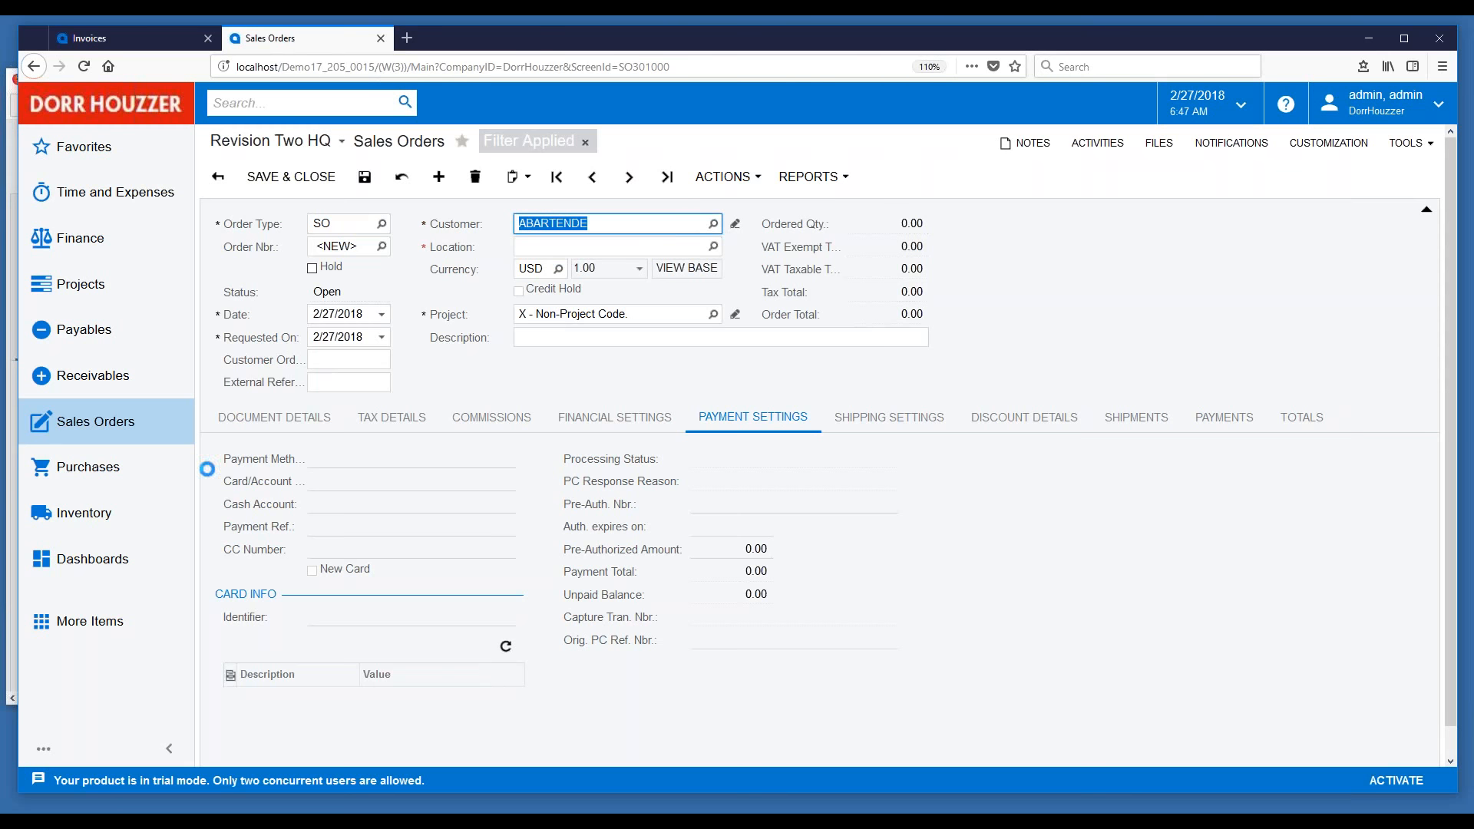
Add item AAKITFRAME (Mirage Phantom Frame Kit) to the order with quantity 2, and save the order.
left_click(264, 418)
left_click(257, 450)
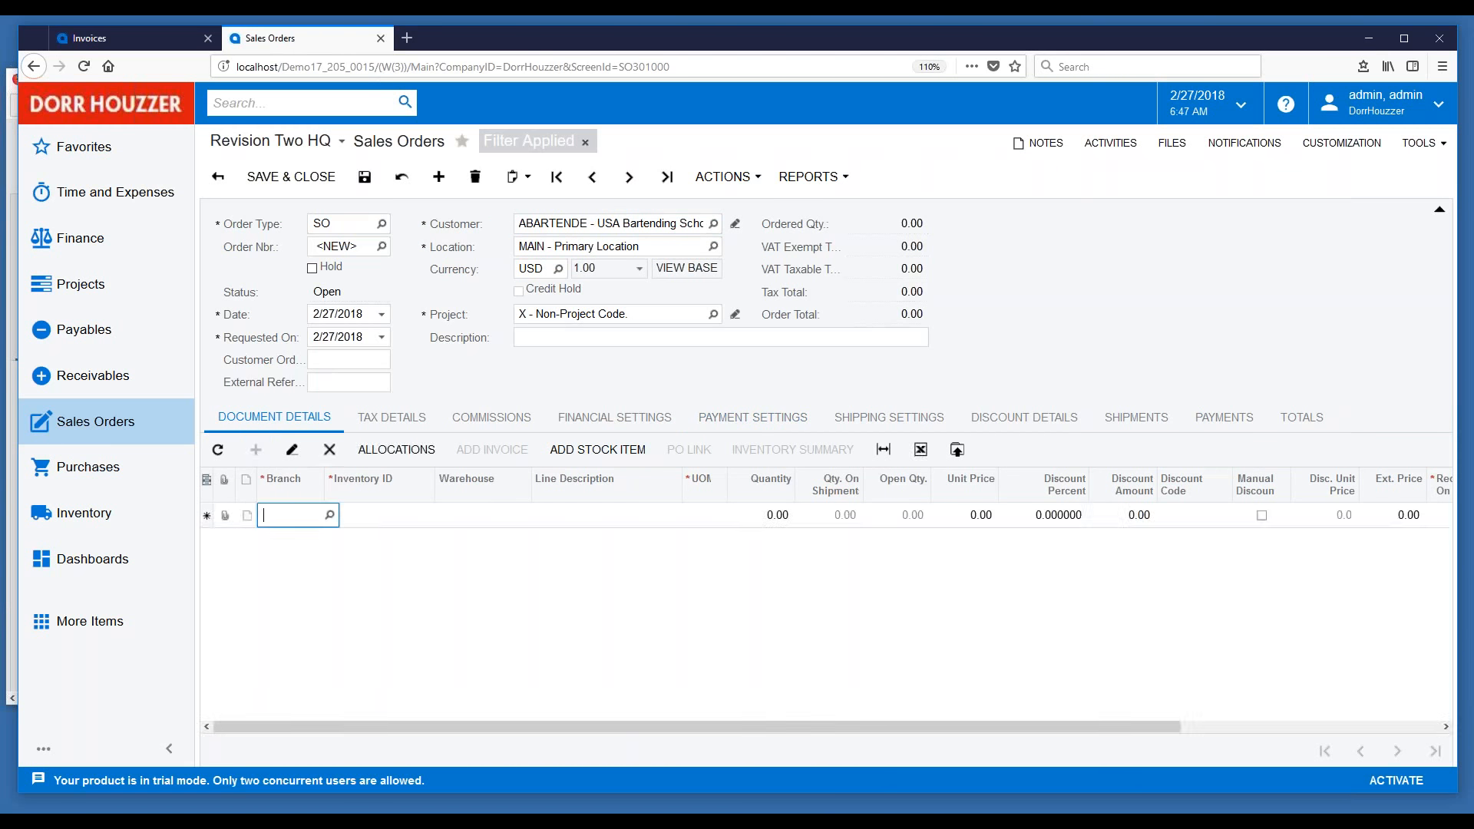
type("aa")
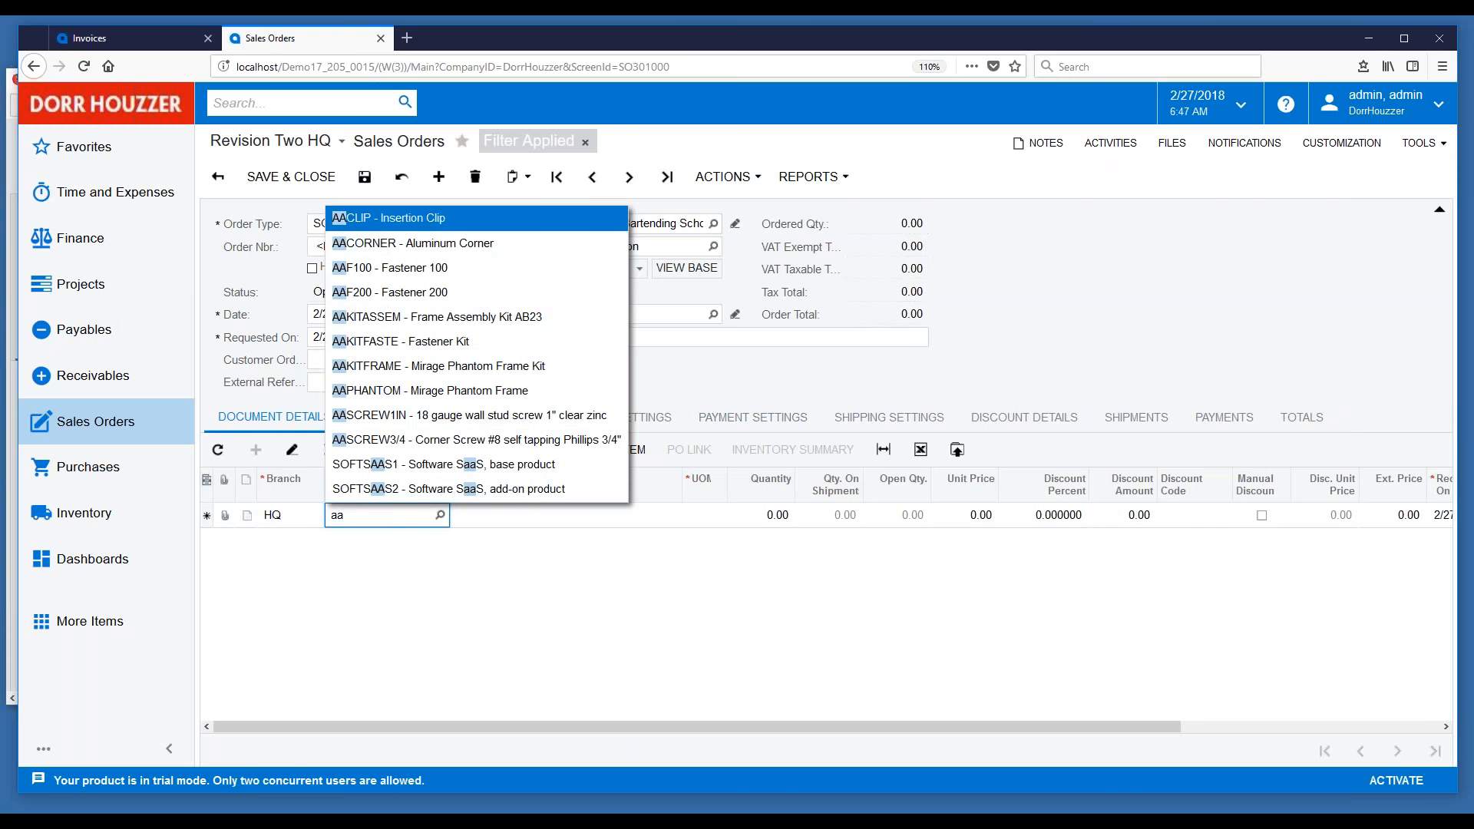
left_click(403, 372)
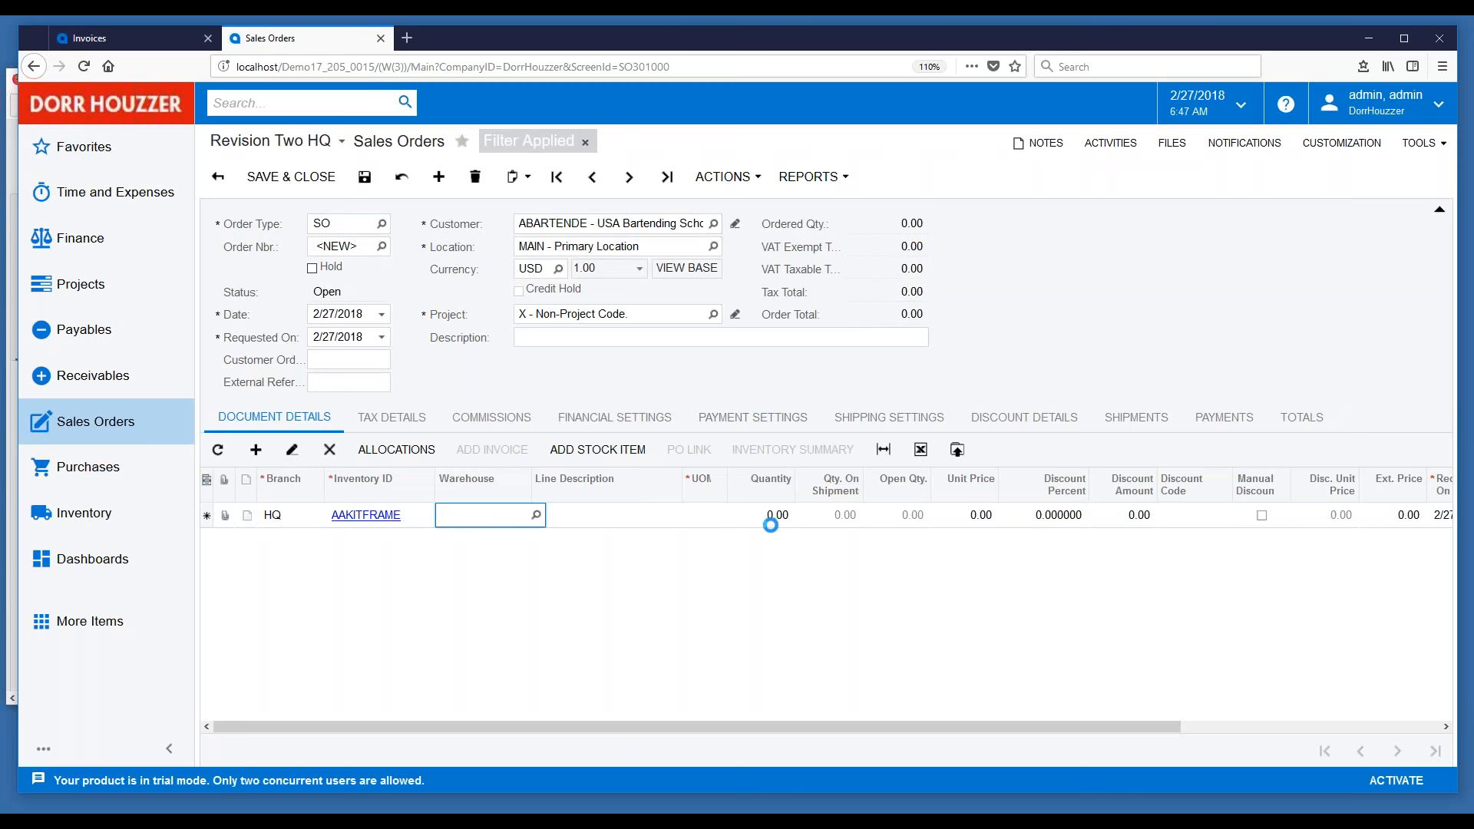
left_click(772, 520)
type("2")
key("Tab")
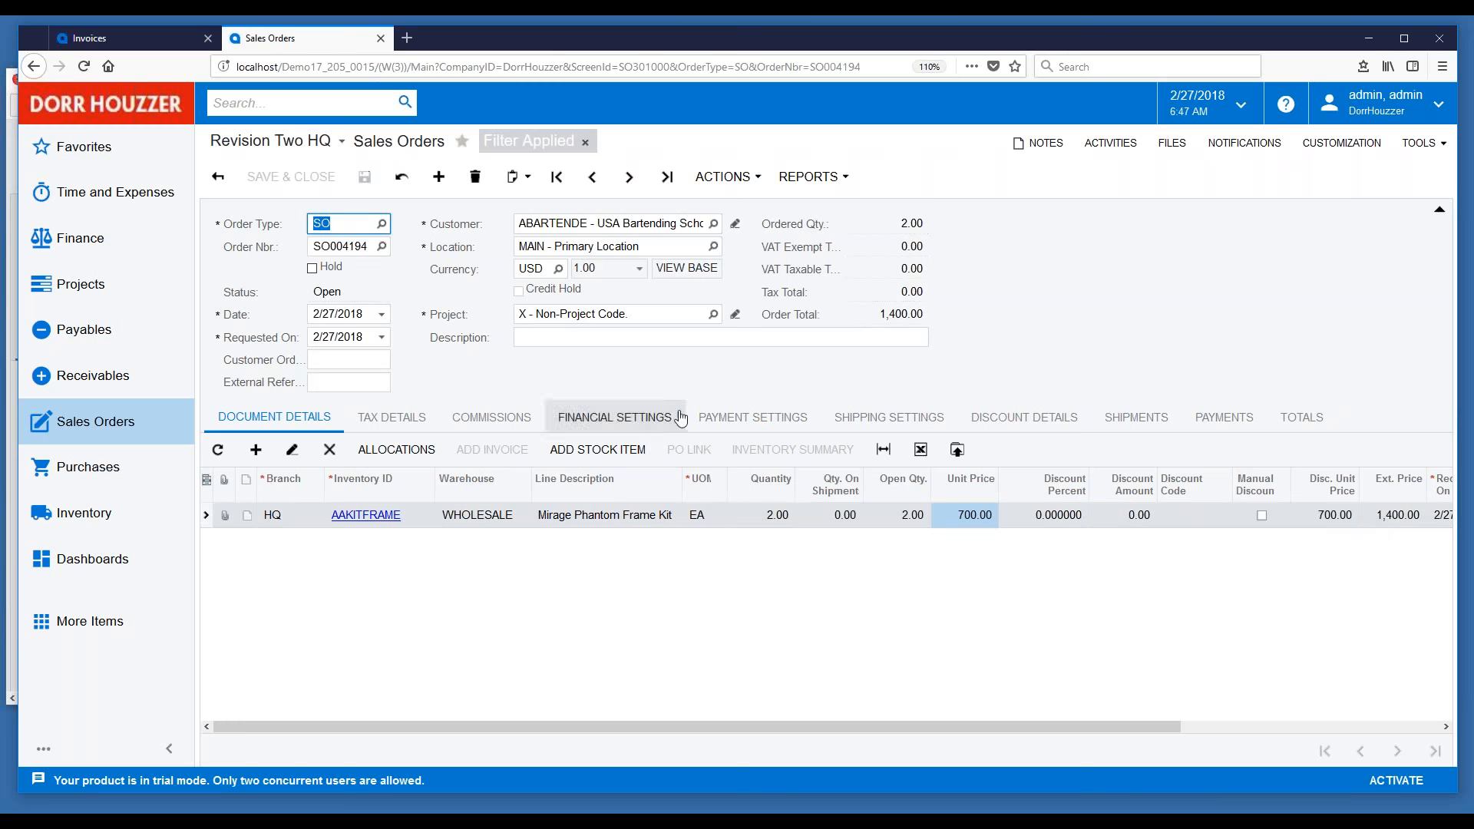
Start a prepayment for the order with a payment amount of 300.00, and close it without saving.
left_click(753, 417)
left_click(1238, 434)
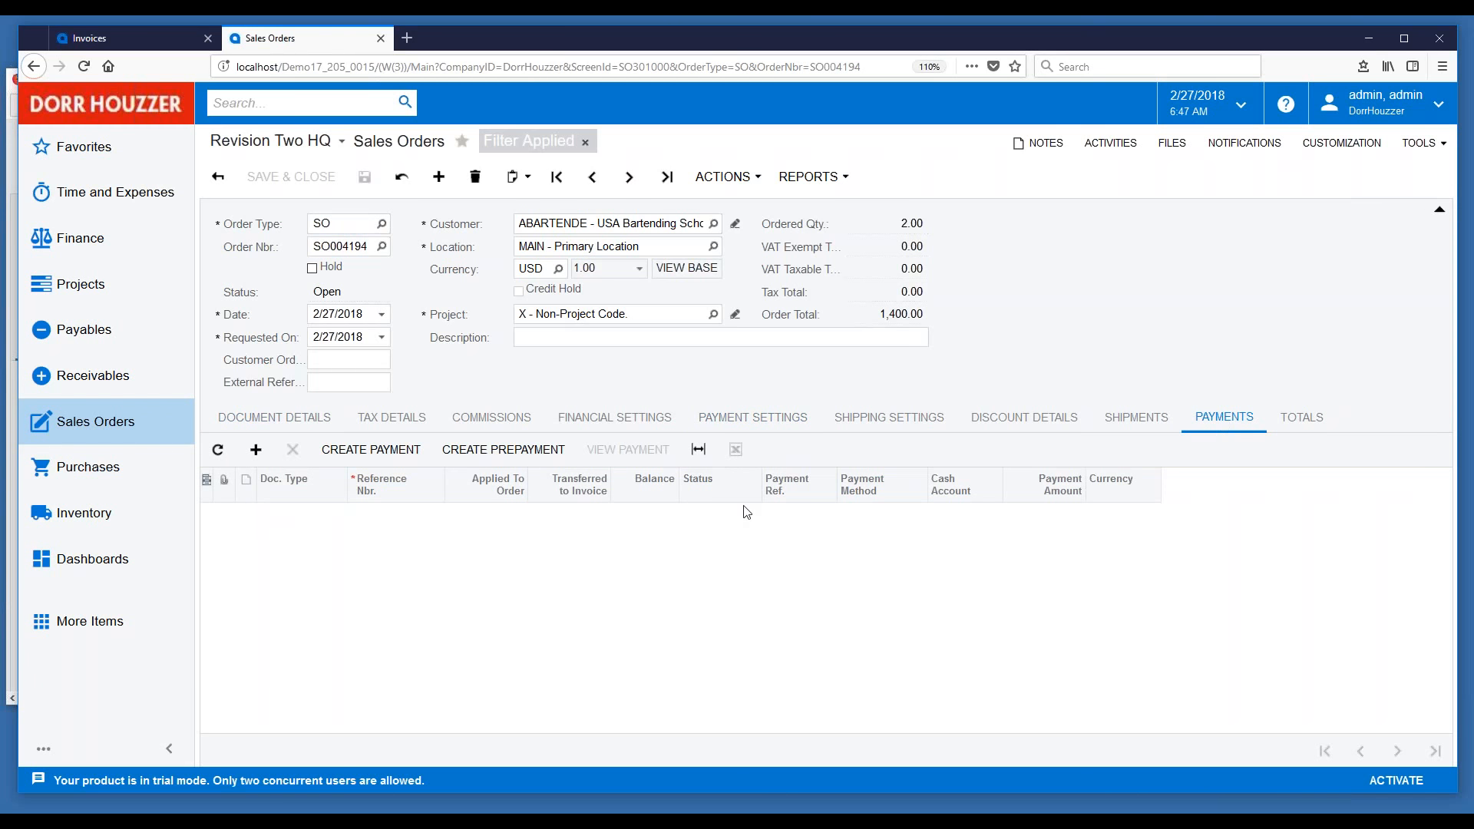
left_click(524, 459)
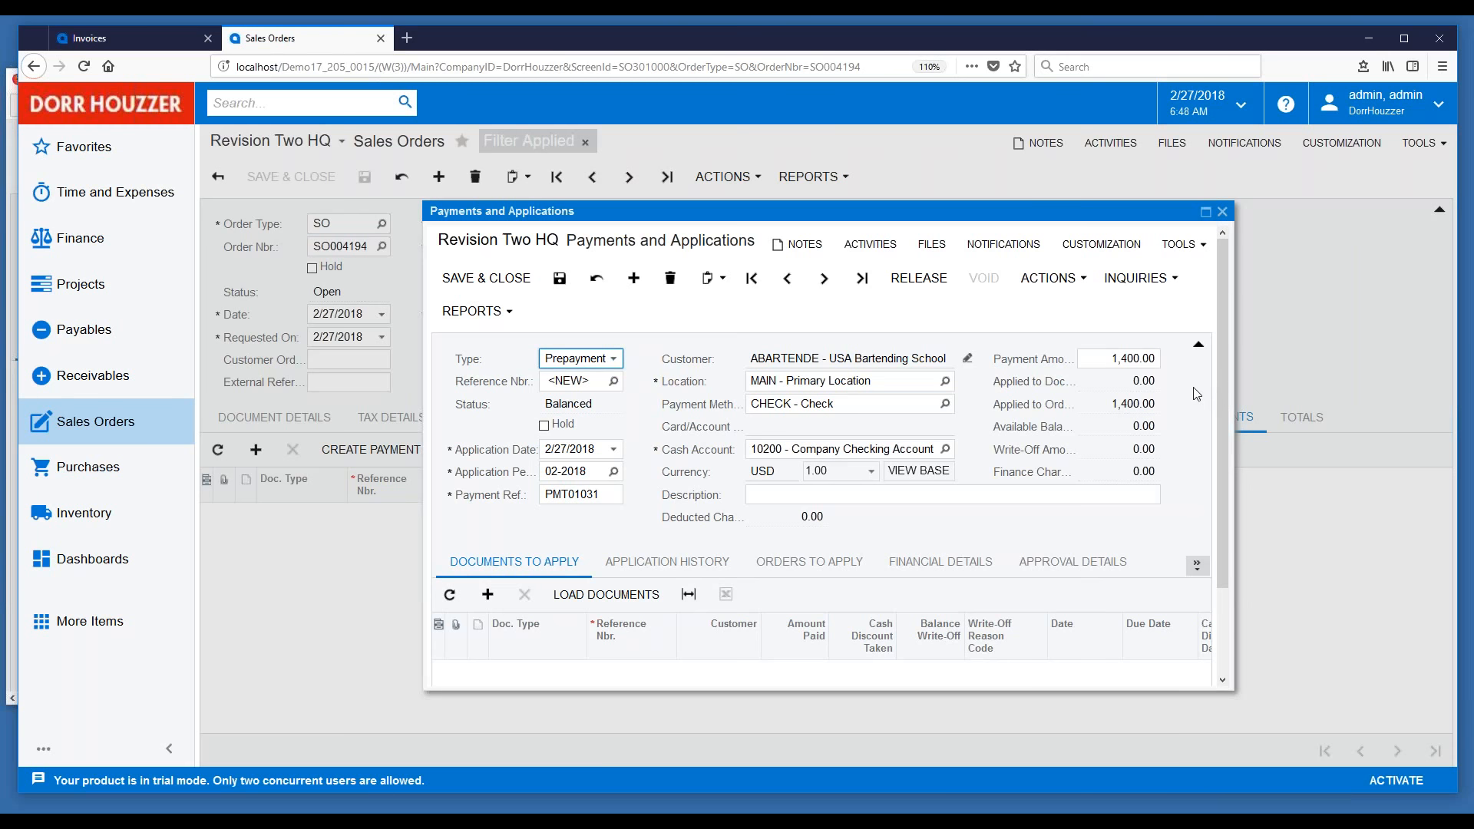
left_click(1108, 359)
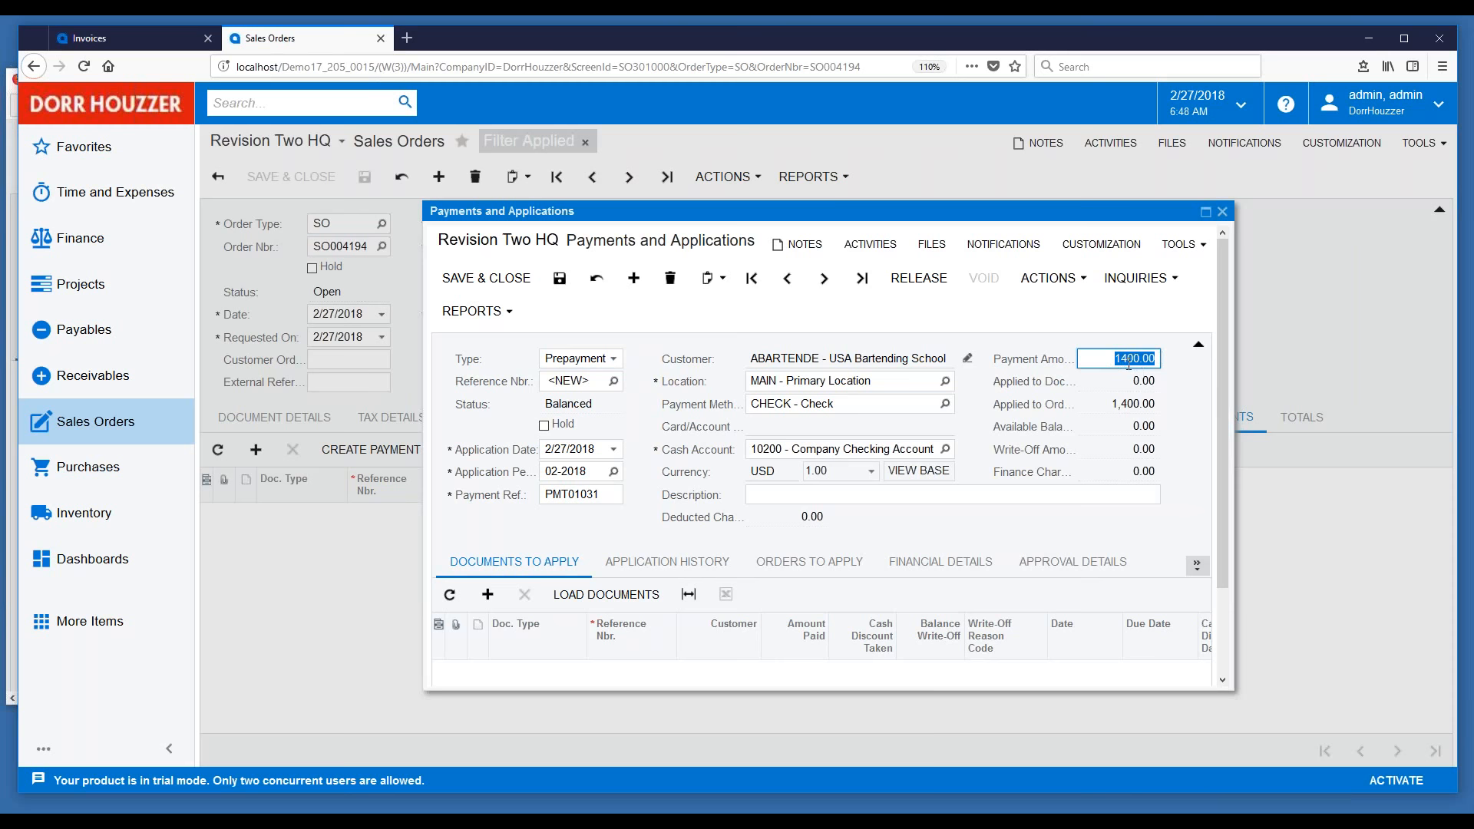
type("300")
key("Tab")
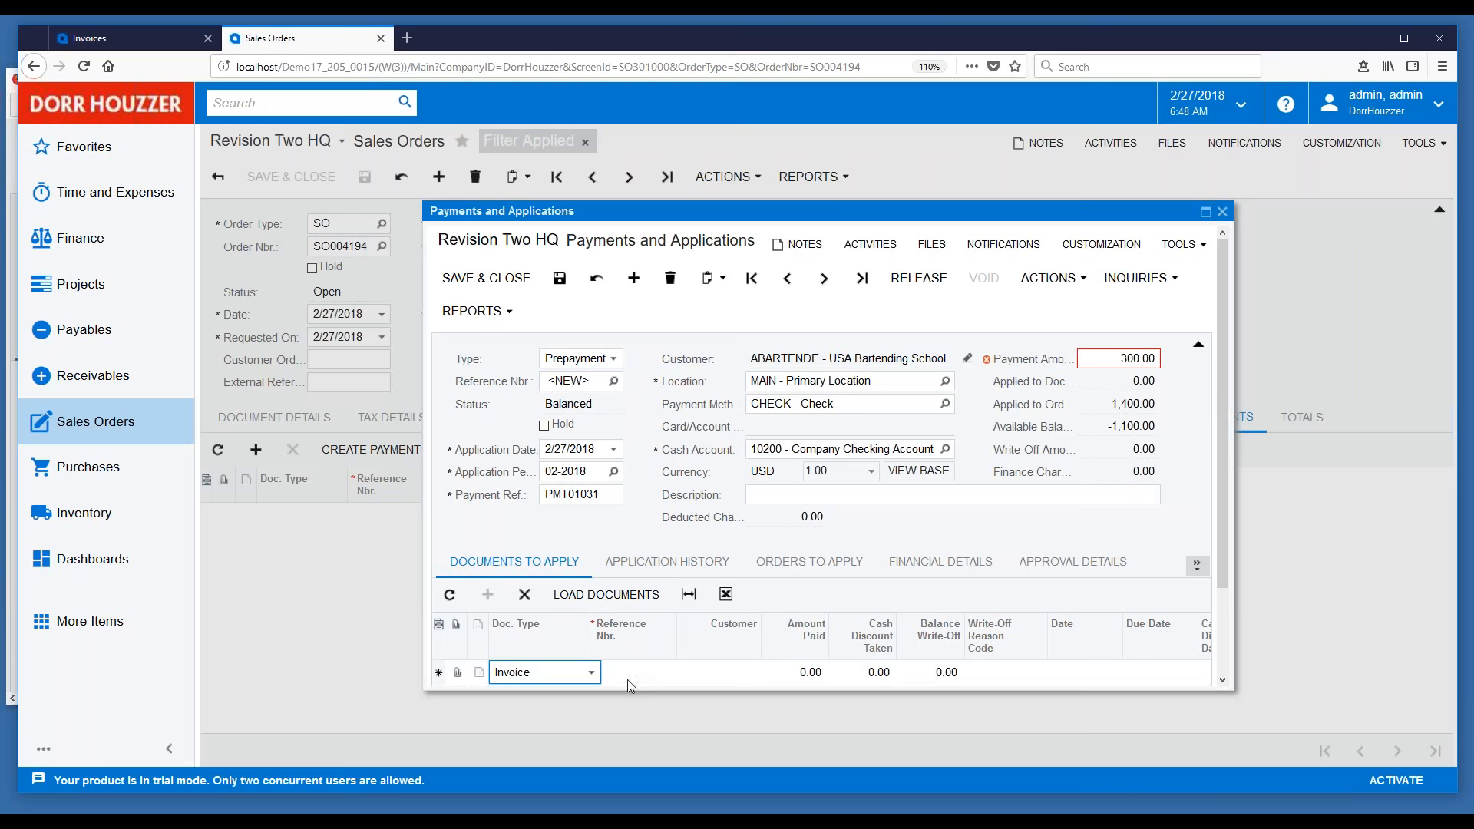
left_click(809, 674)
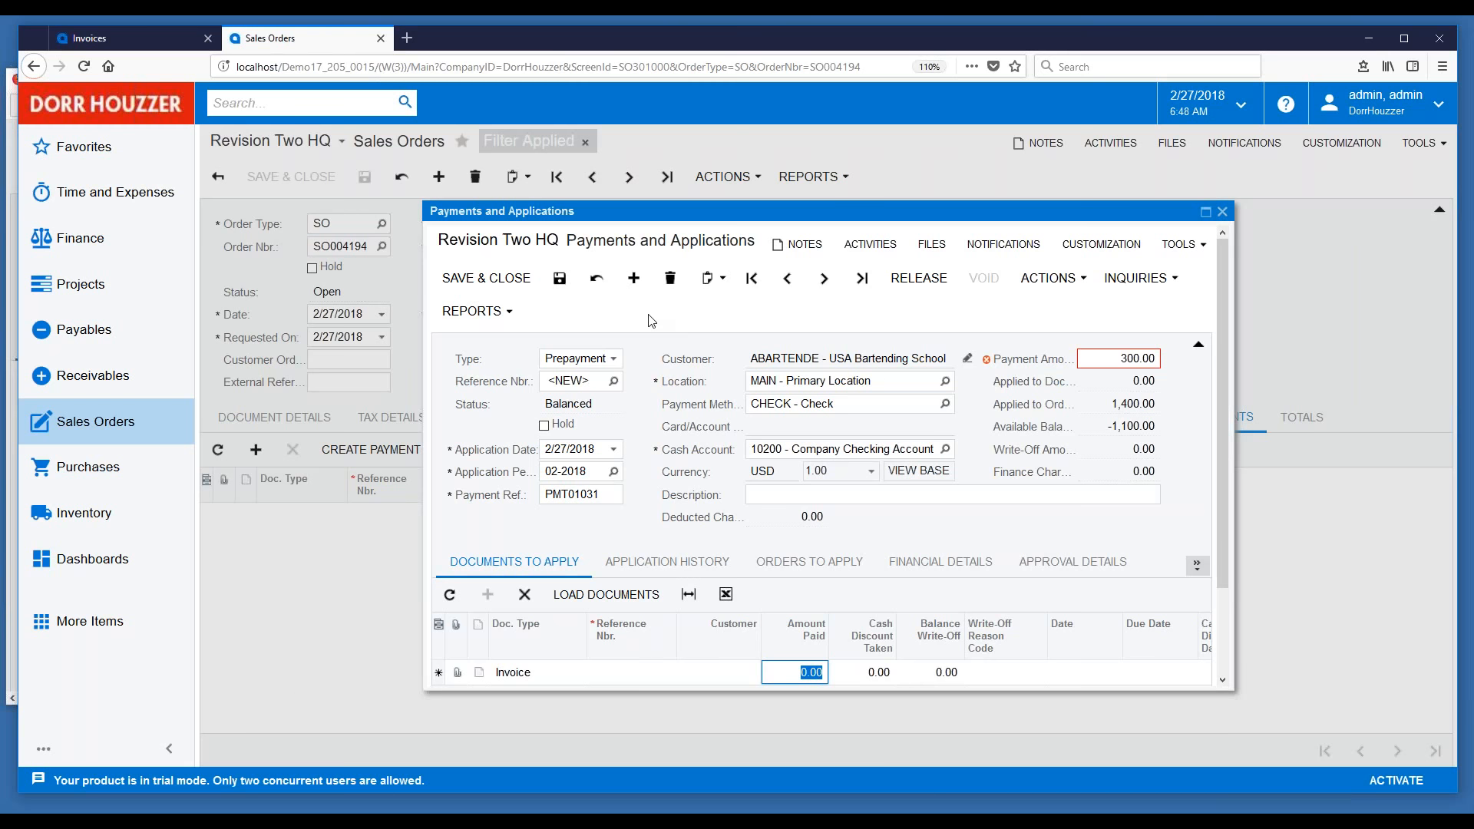
left_click(1222, 212)
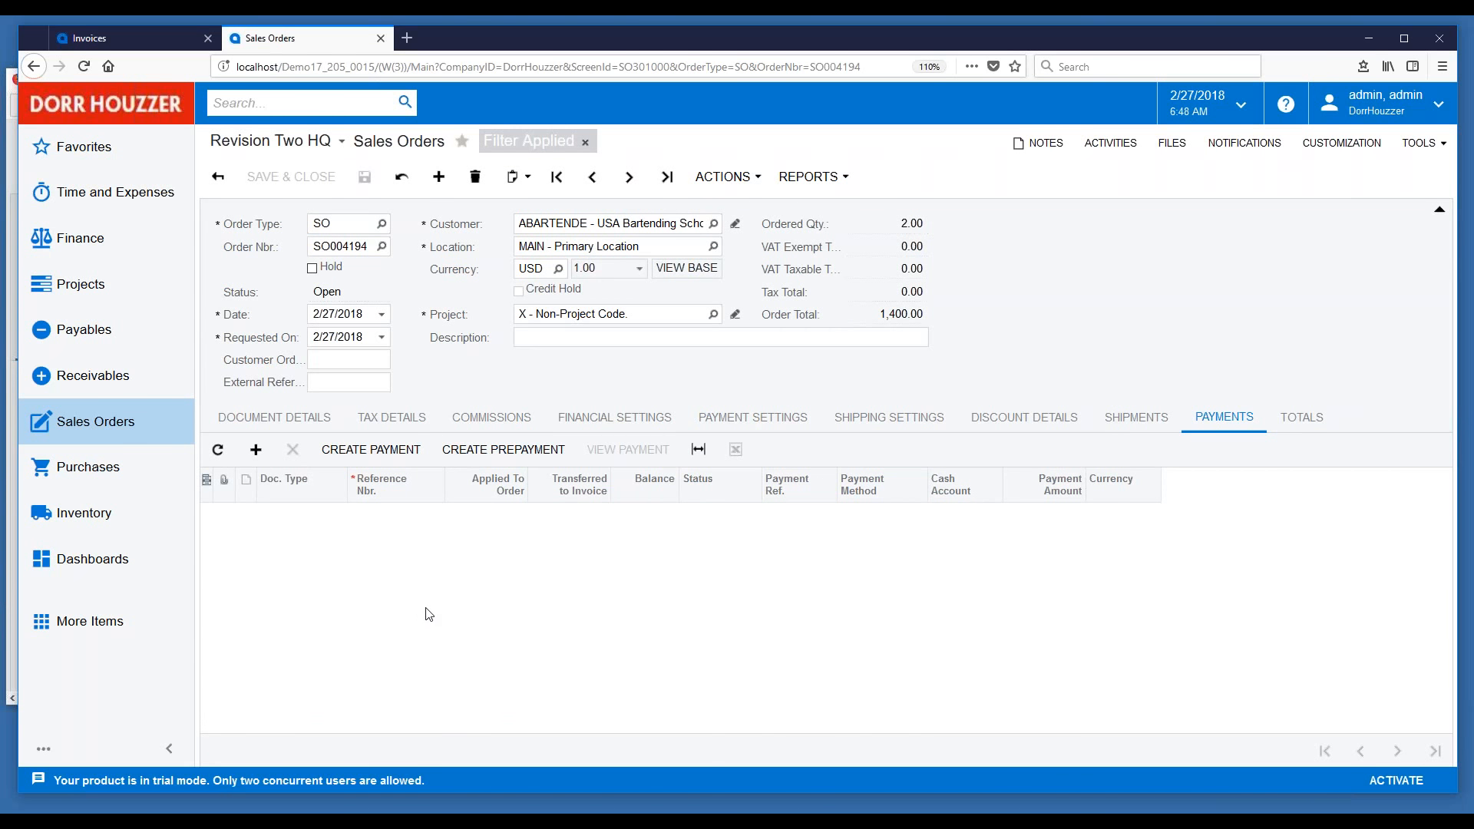
Return to the order's document details, and open stock item AAPHANTOM (Mirage Phantom Frame) from the Stock Items list.
left_click(261, 422)
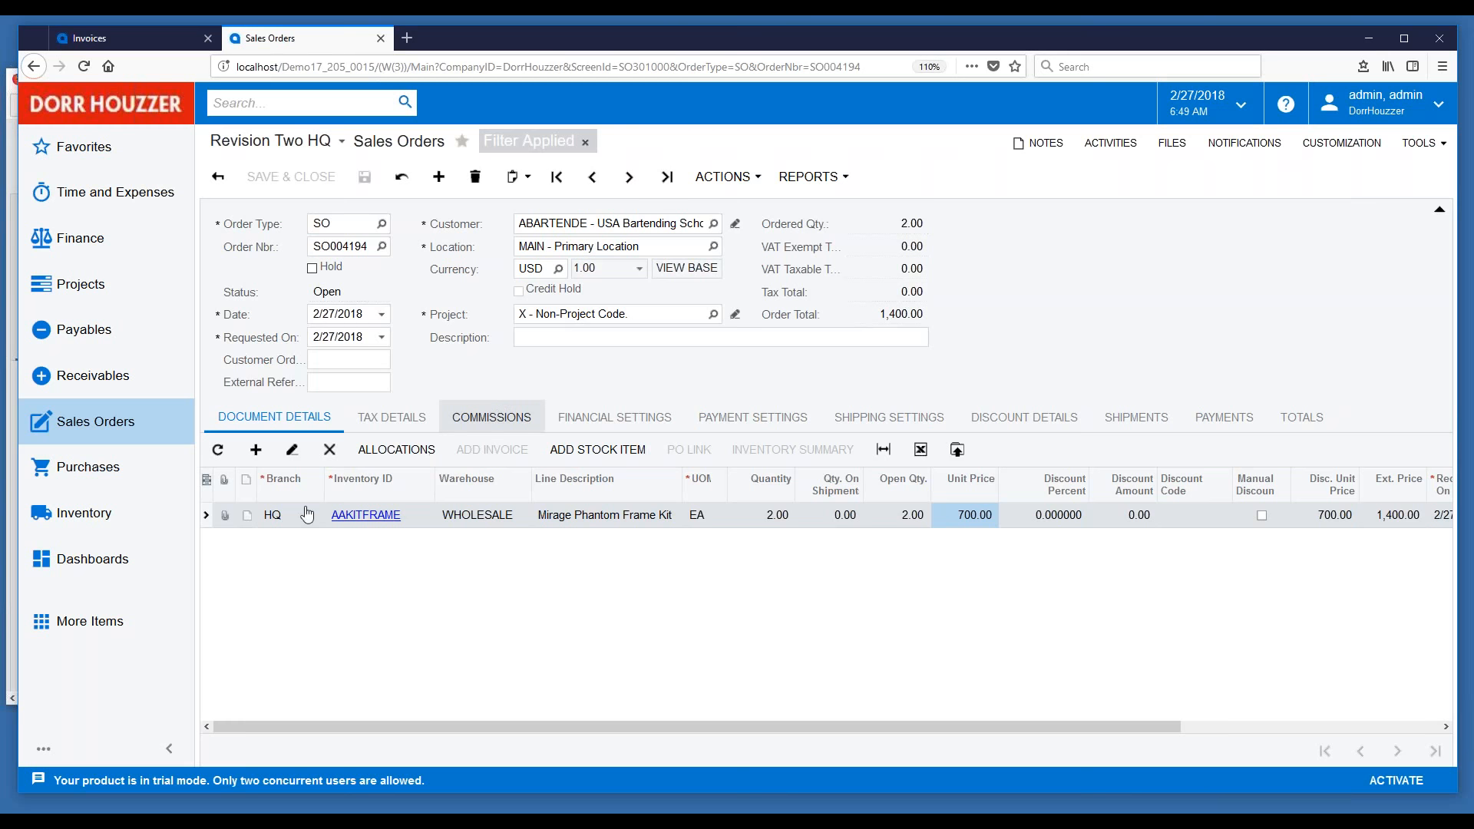
left_click(76, 525)
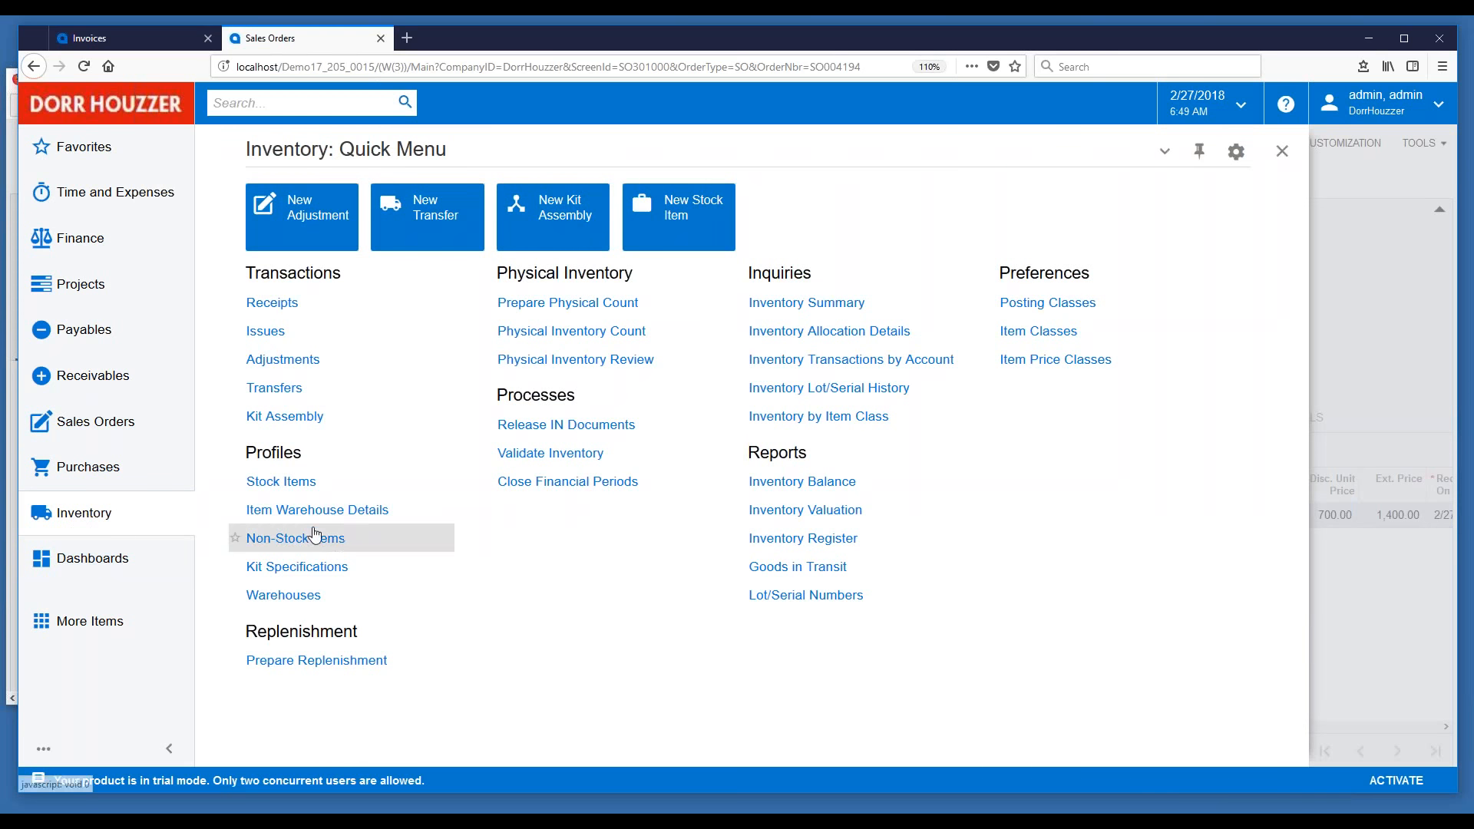
left_click(280, 482)
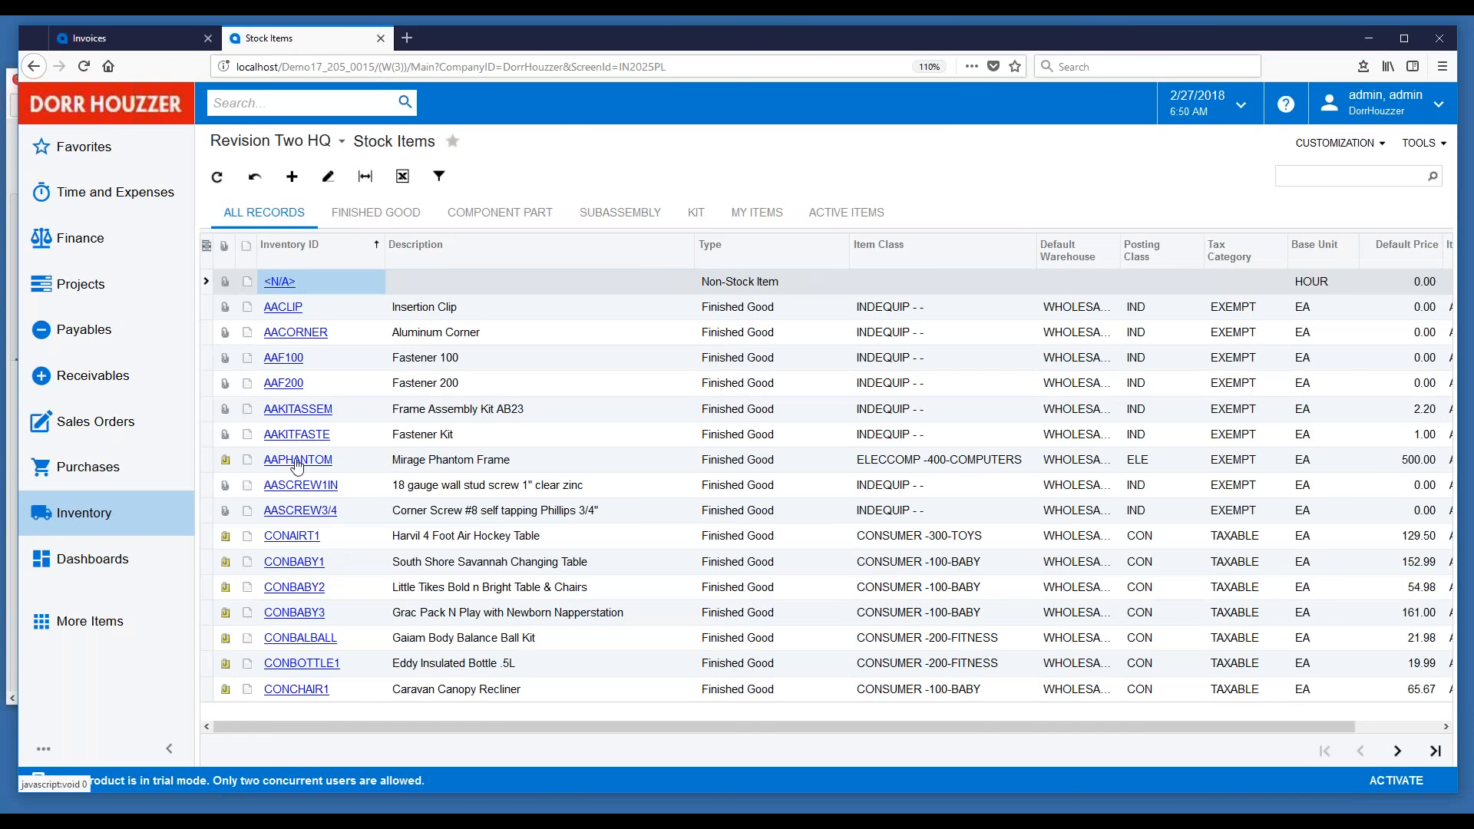
left_click(296, 460)
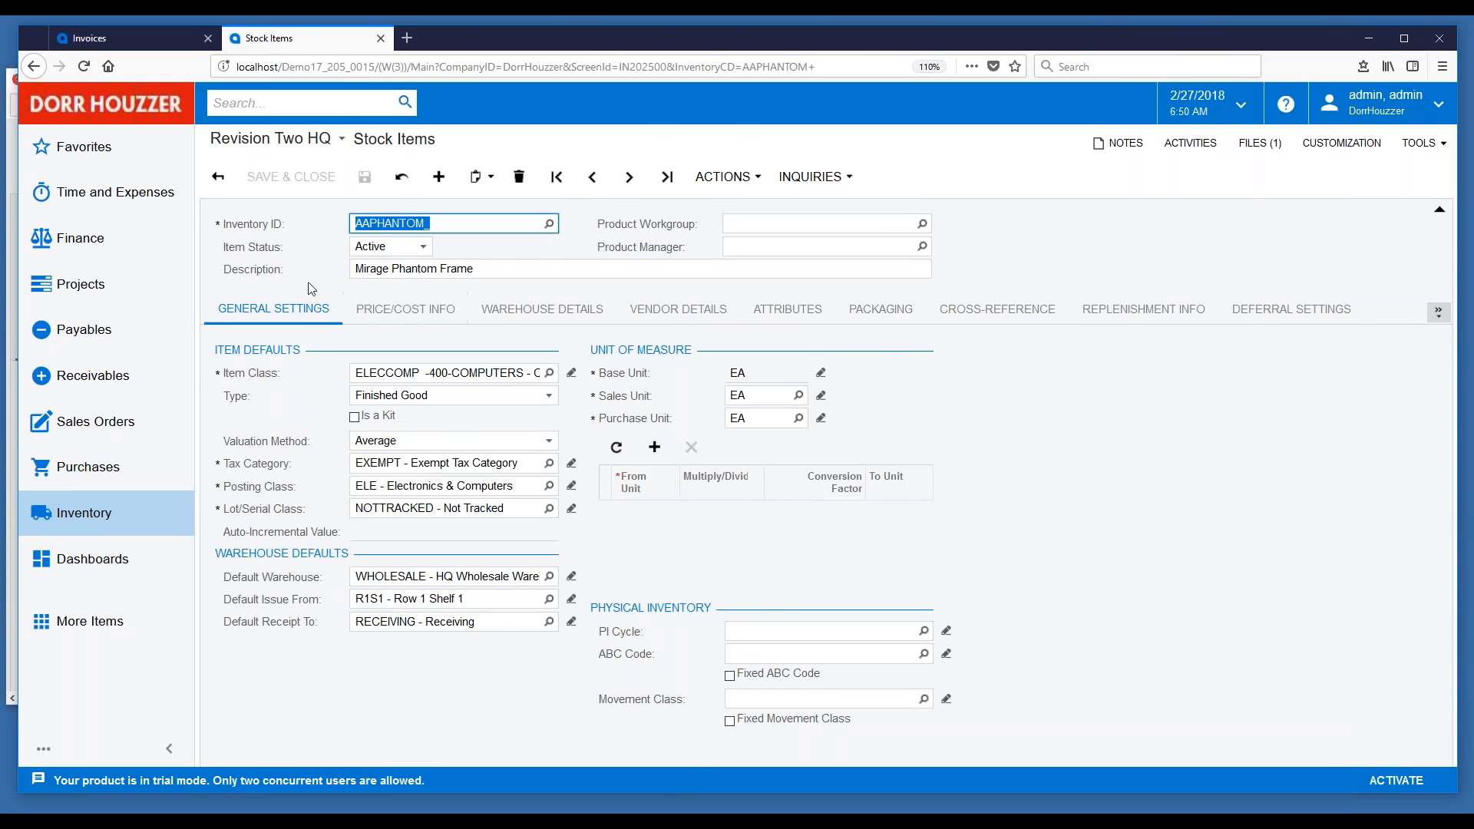
left_click(464, 243)
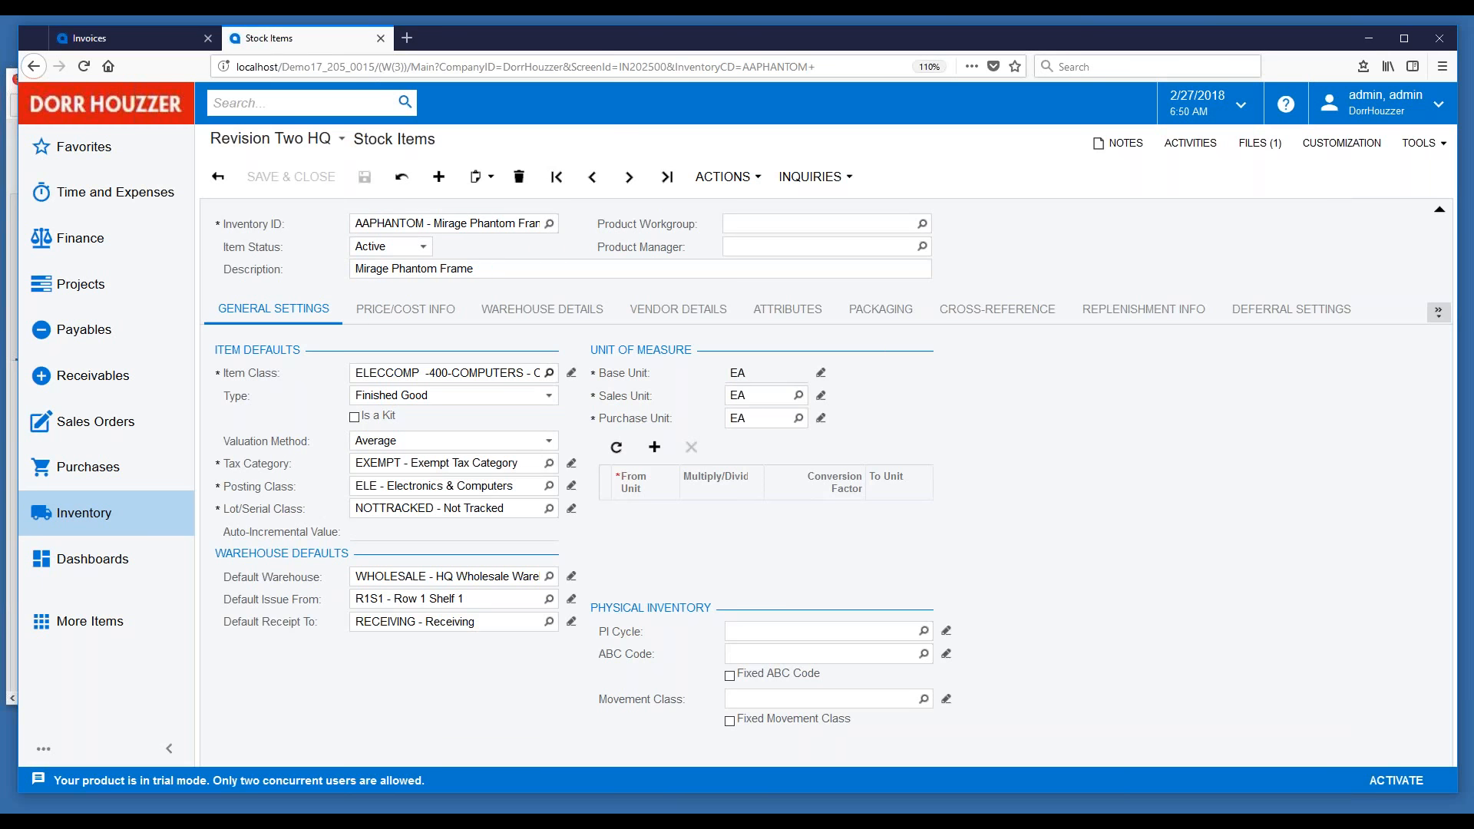
Review the selectable item classes and the valuation method options of the AAPHANTOM item.
left_click(549, 373)
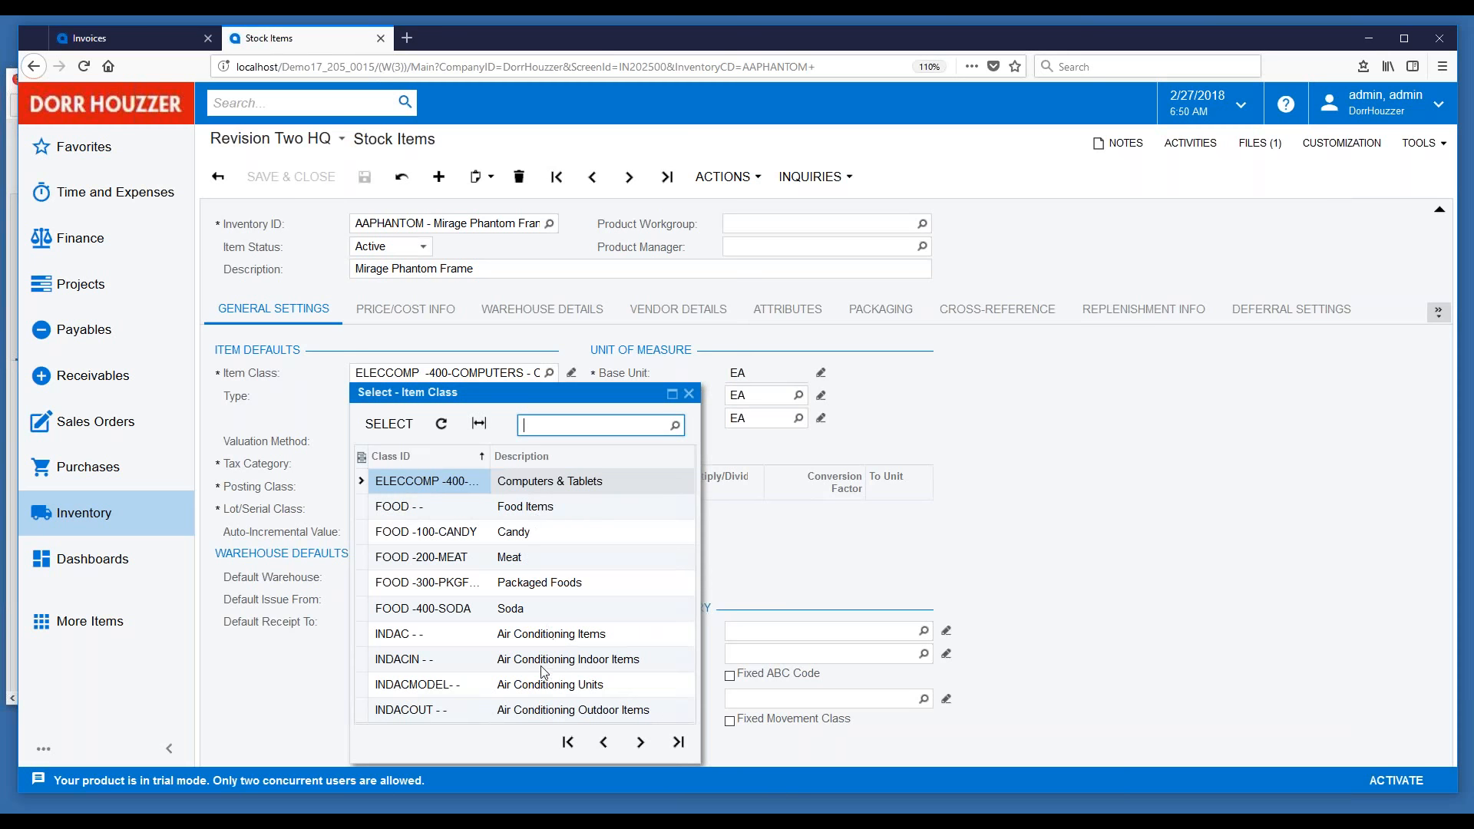
left_click(640, 743)
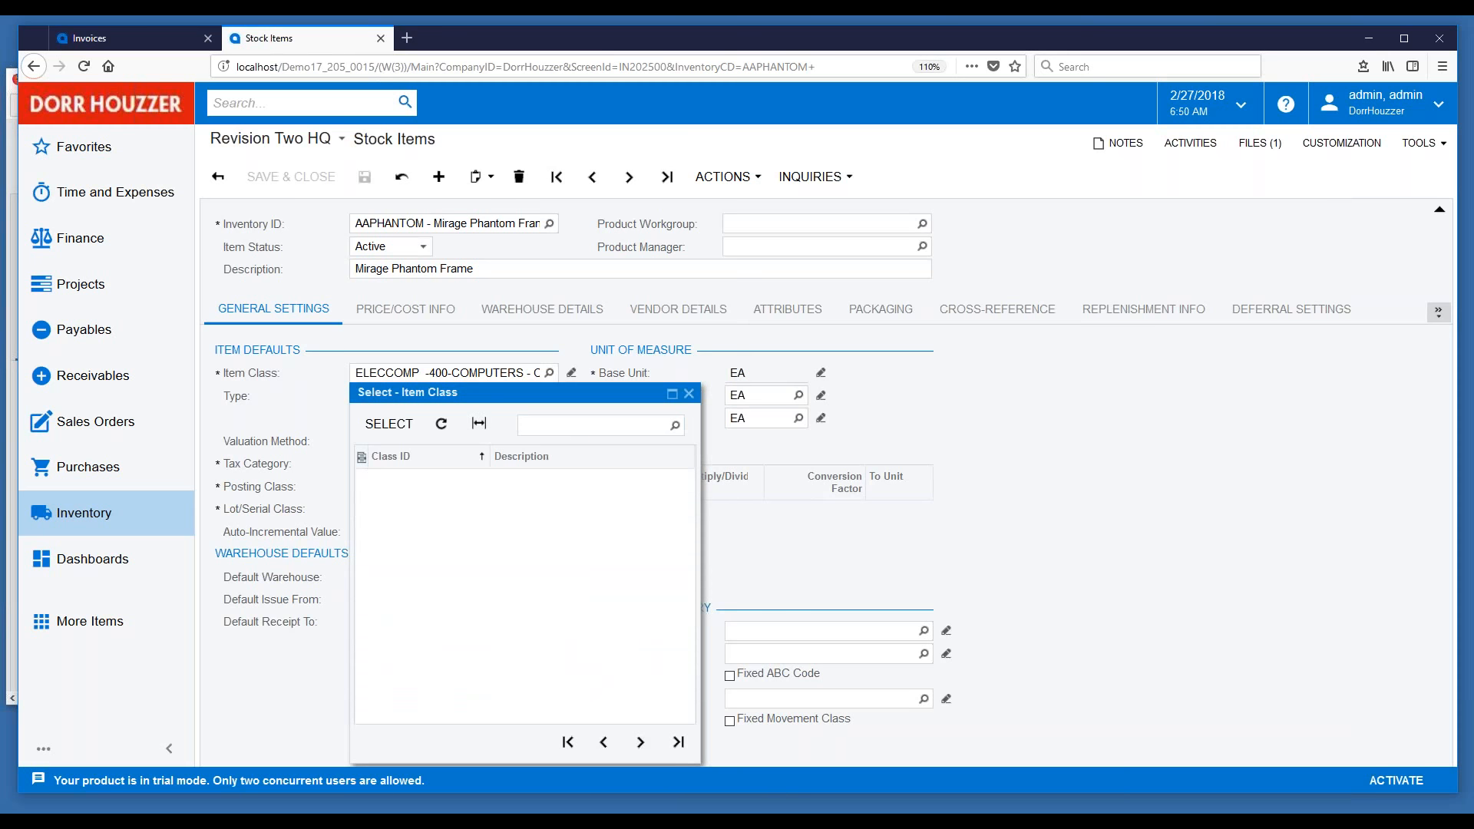
left_click(689, 394)
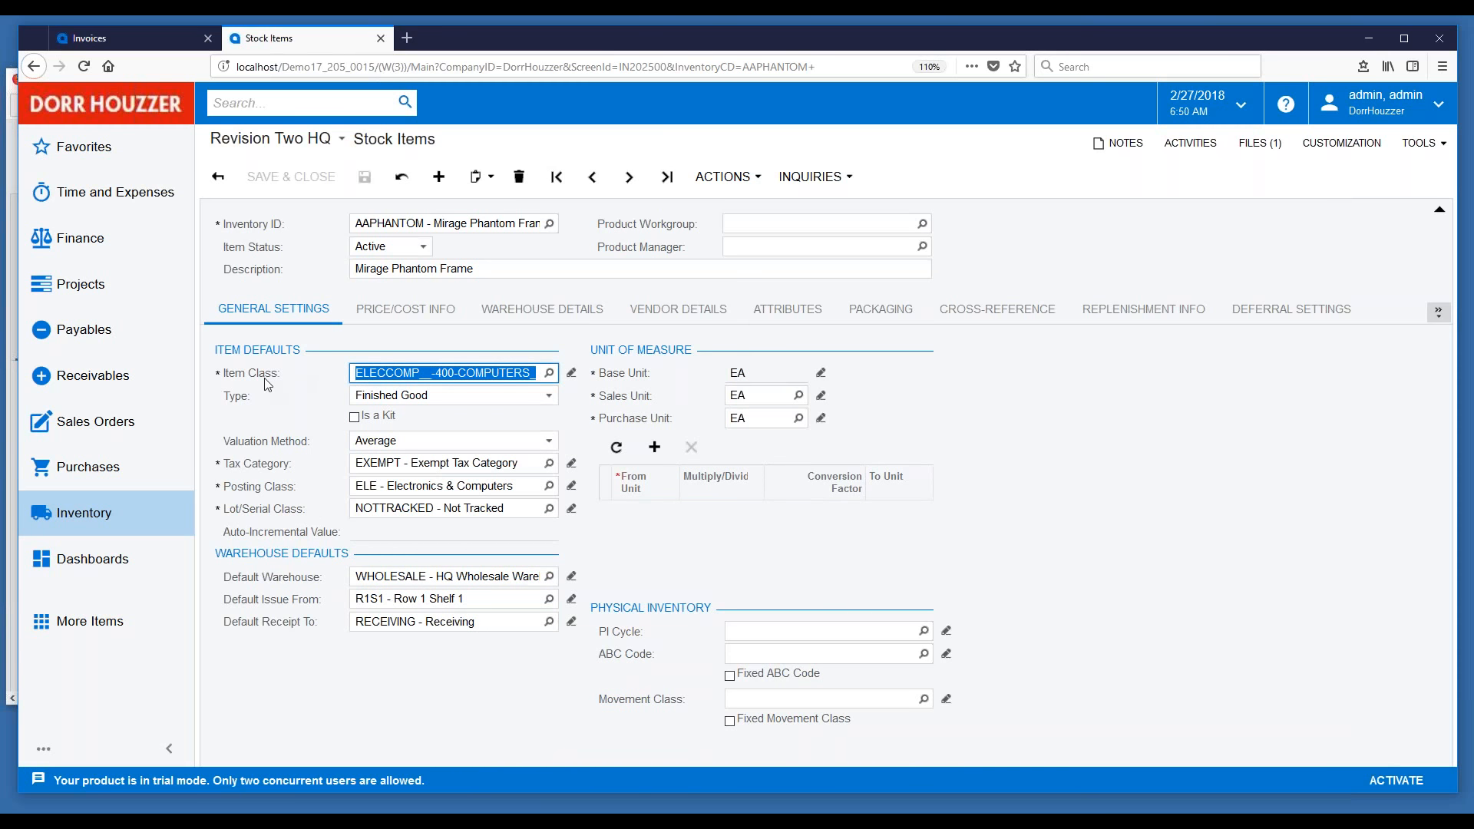
left_click(1106, 606)
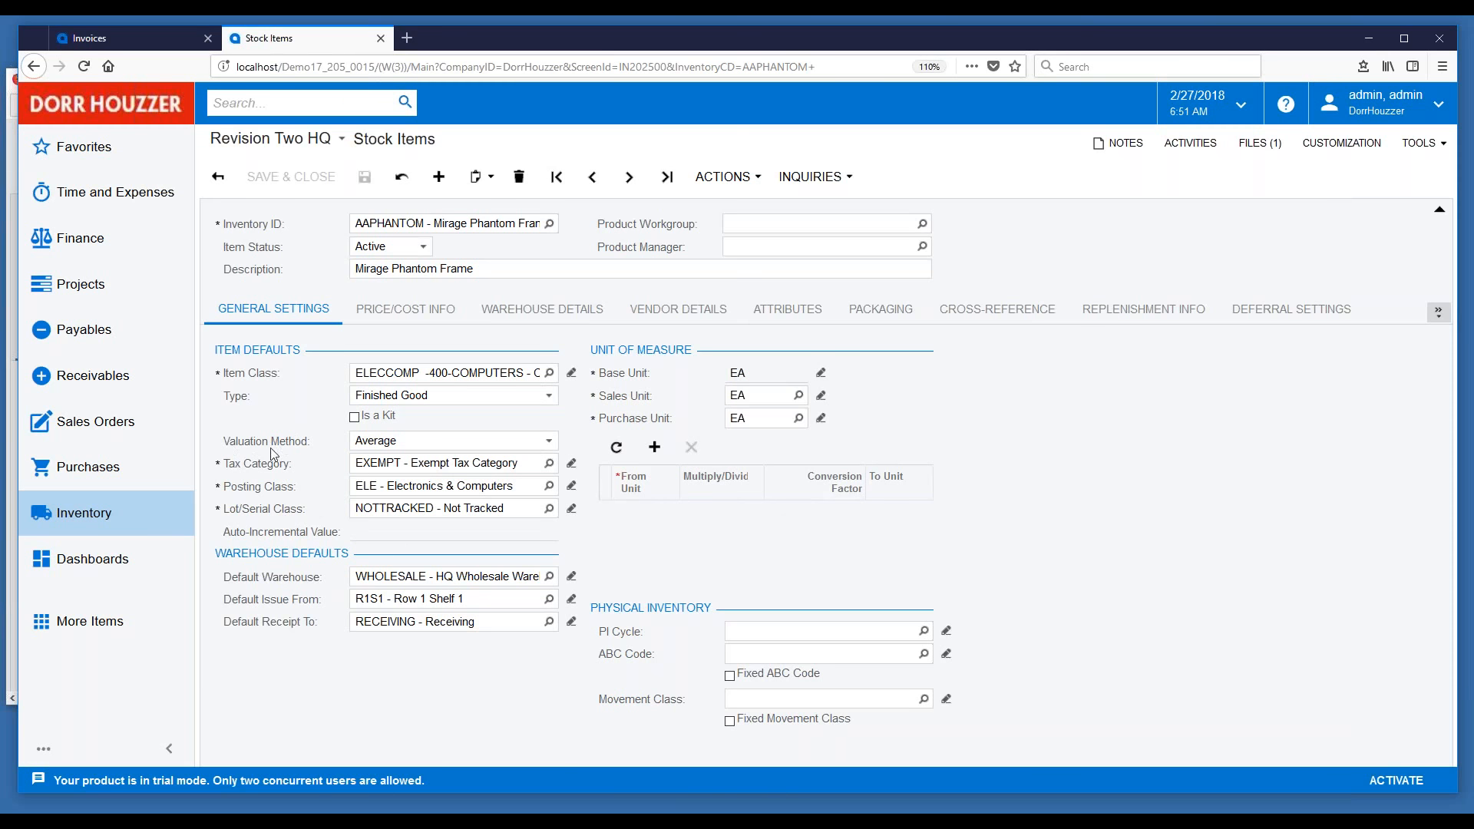
left_click(549, 442)
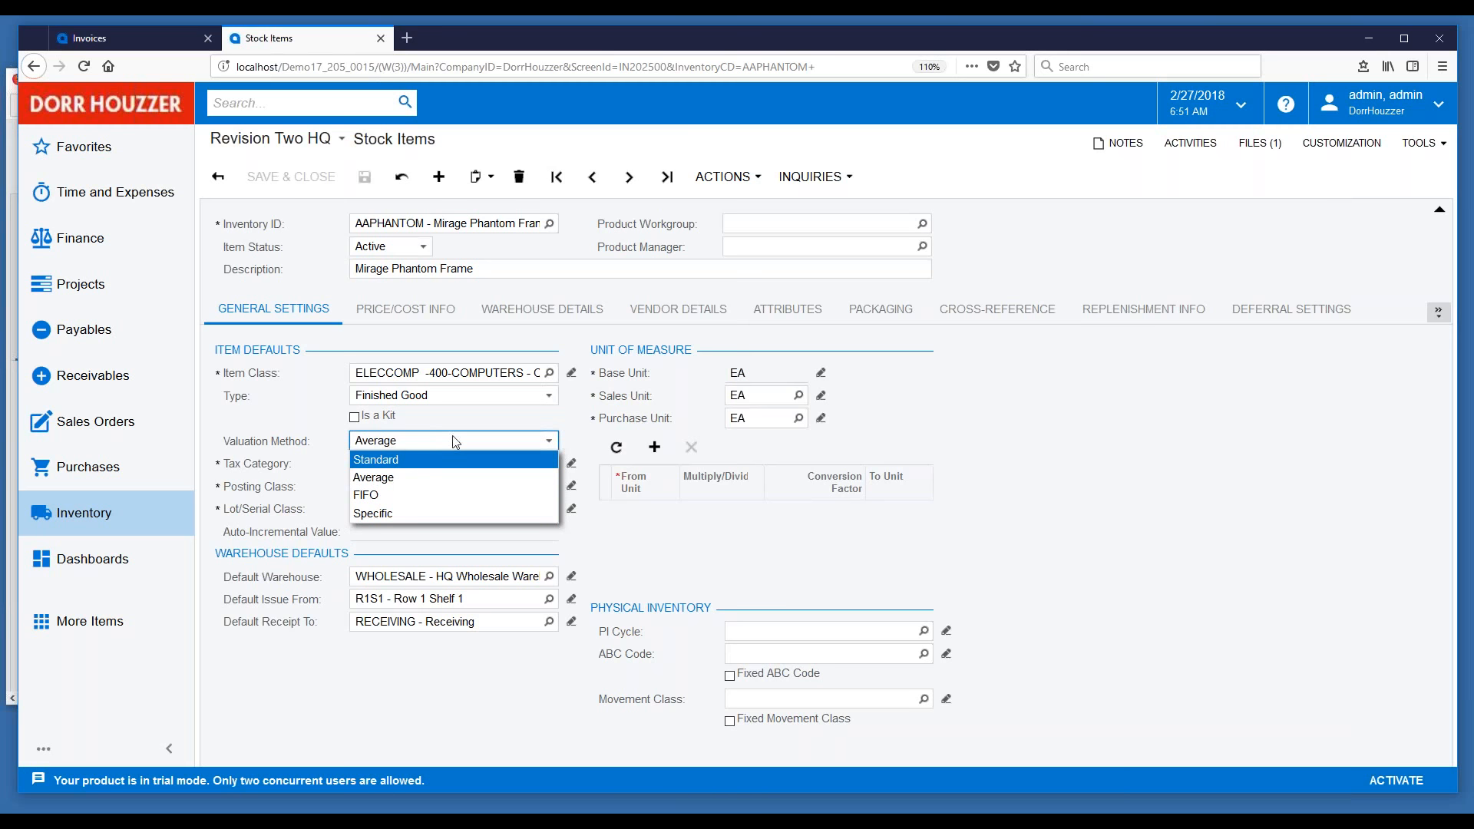
left_click(1029, 560)
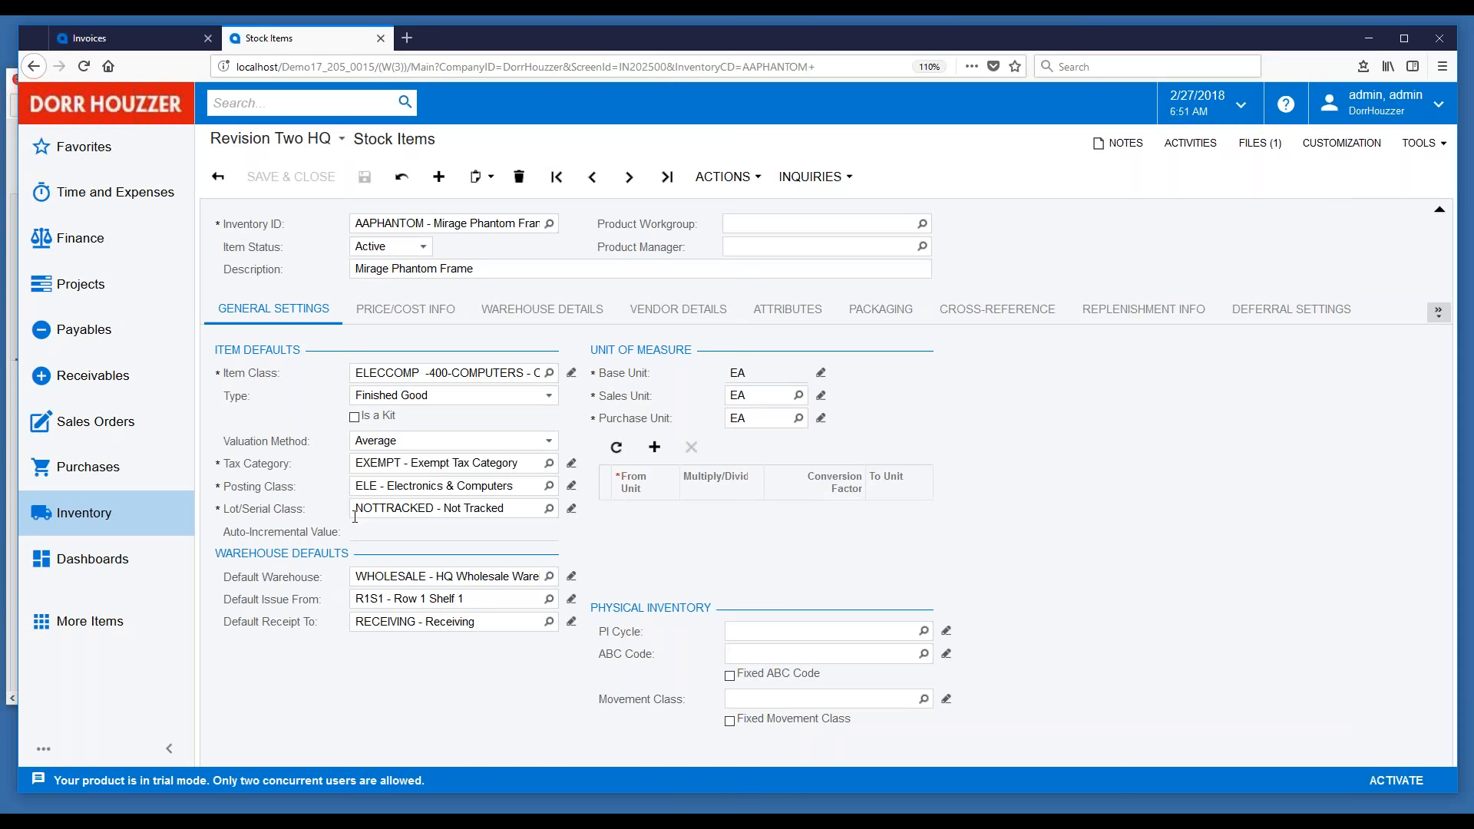
View the item's selectable lot/serial classes, widening the selection window and its assignment method column, and close the list.
left_click(549, 510)
left_click_drag(857, 437, 992, 435)
left_click(752, 502)
left_click(549, 508)
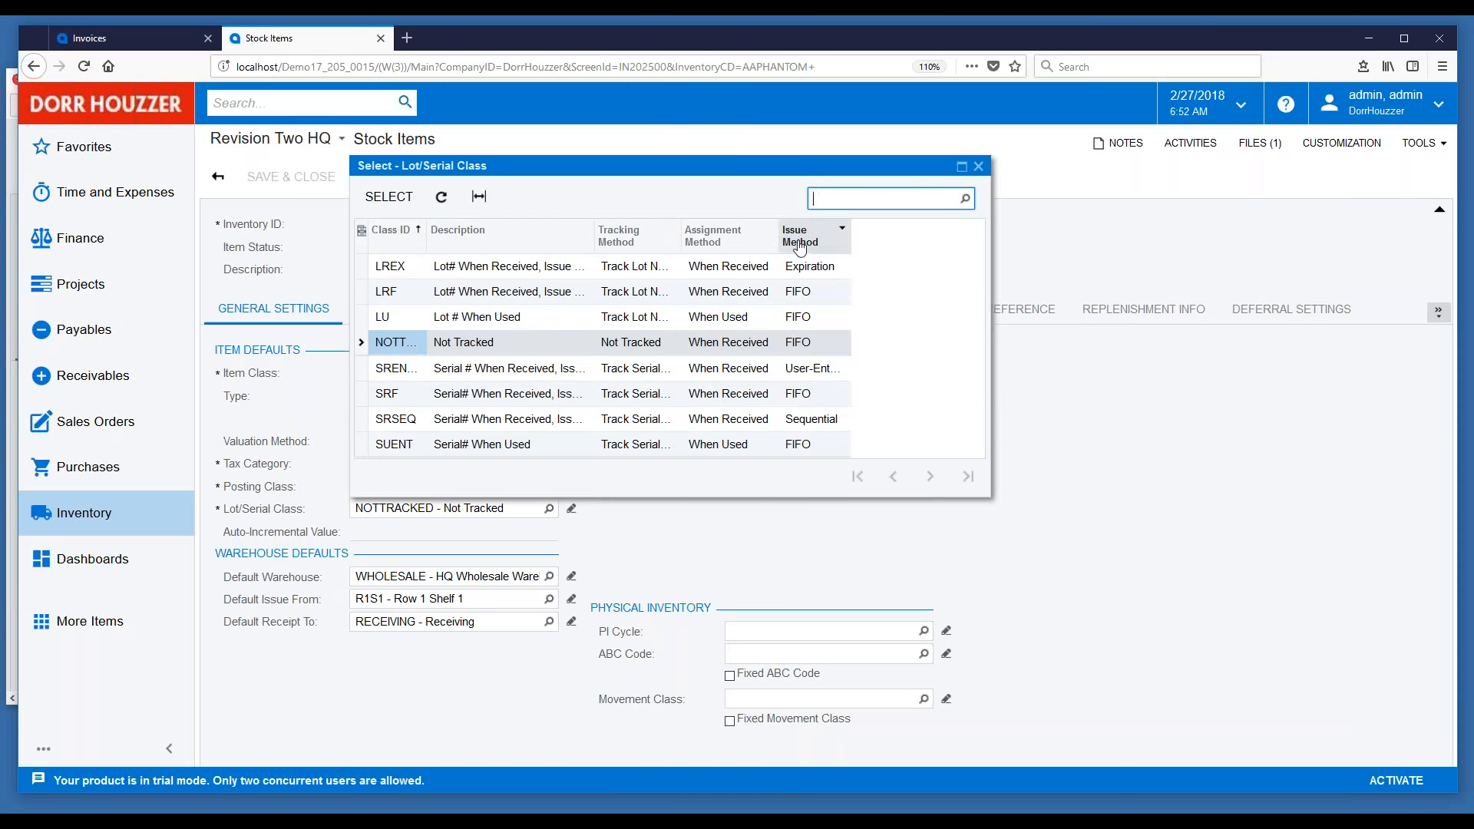
left_click_drag(779, 235, 806, 234)
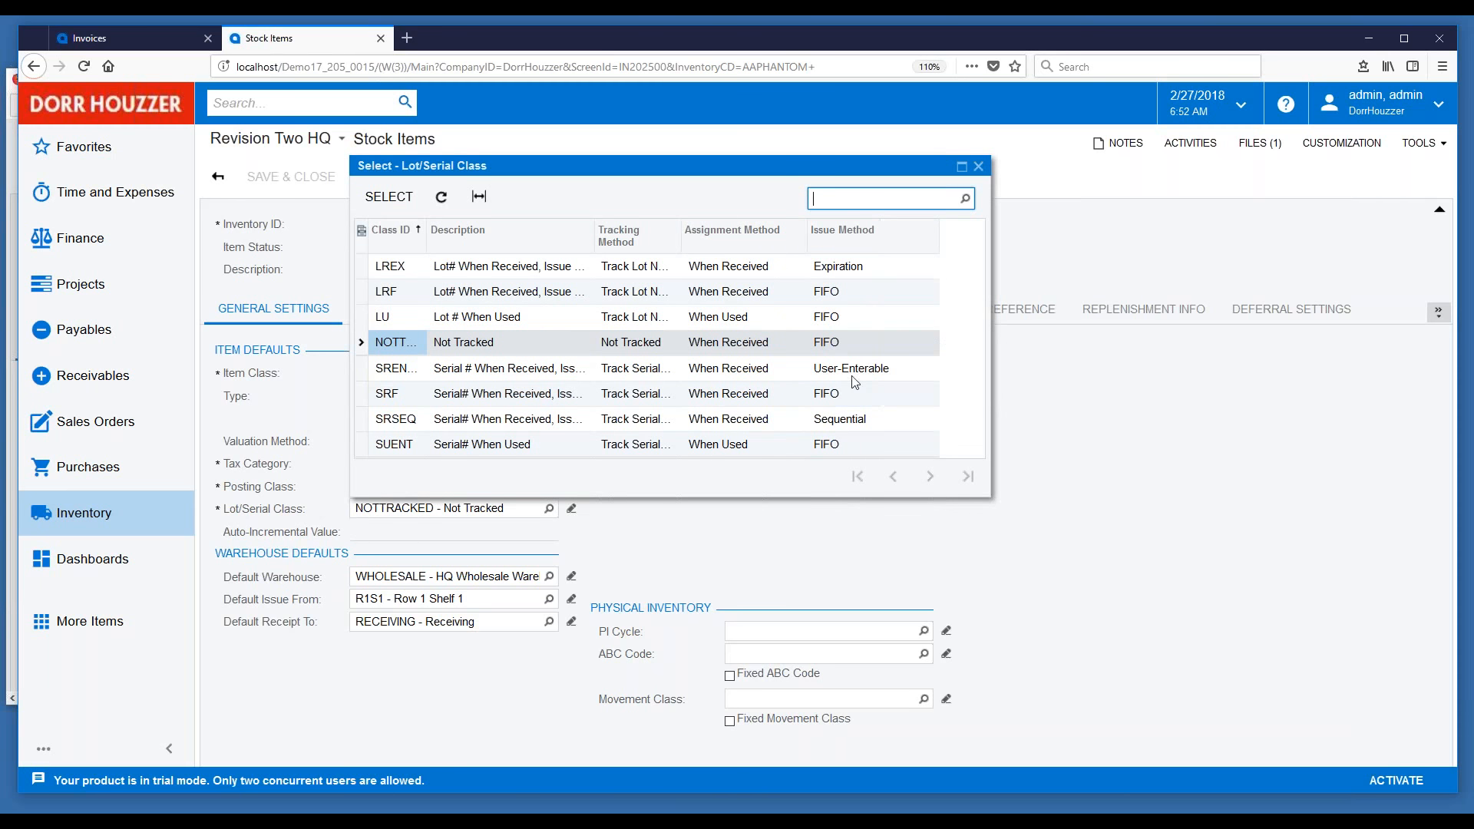
left_click(625, 502)
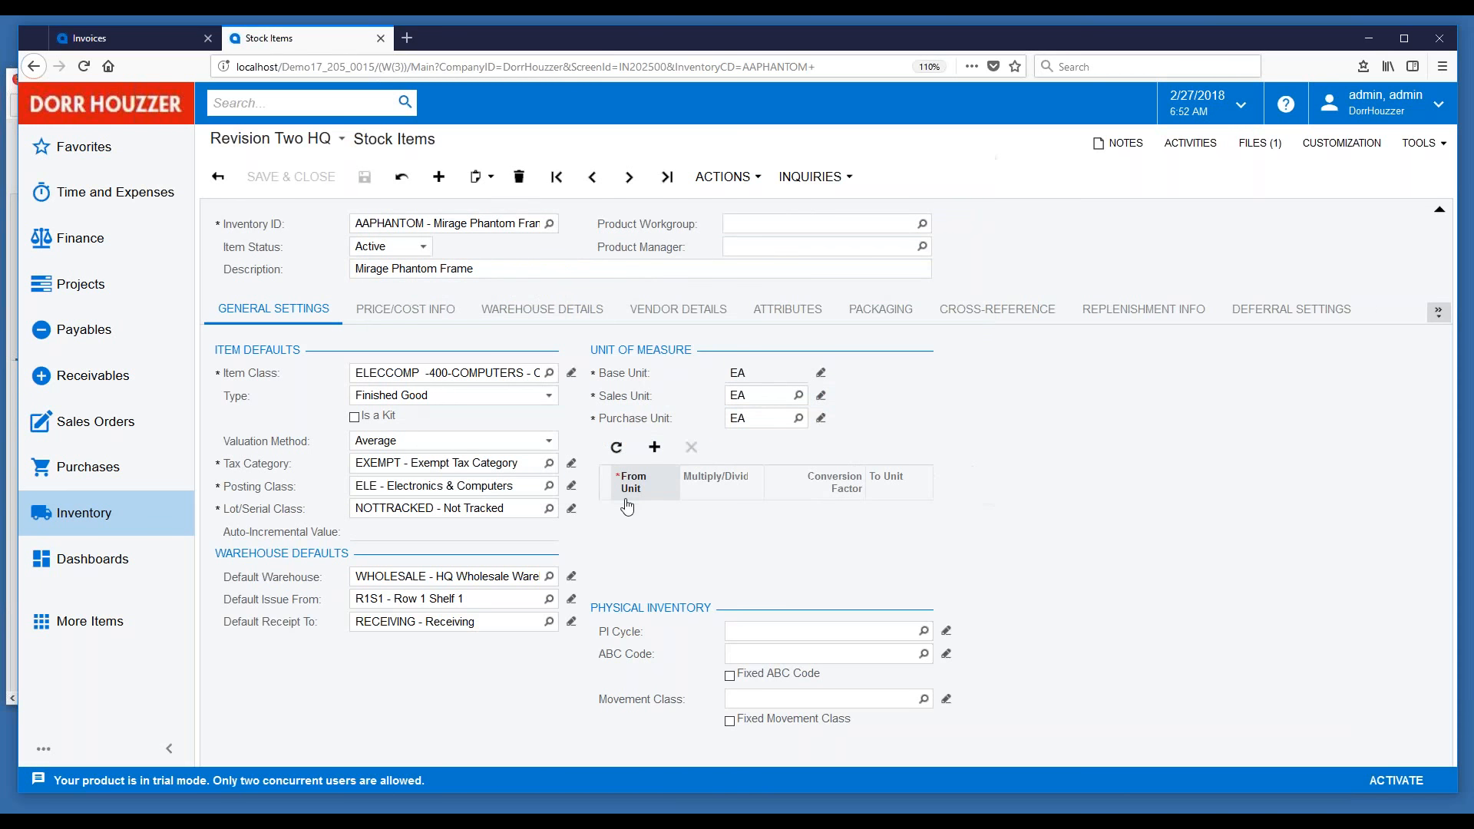
Reopen the lot/serial class list and compare the assignment and issue methods of the serial-tracked classes.
left_click(549, 509)
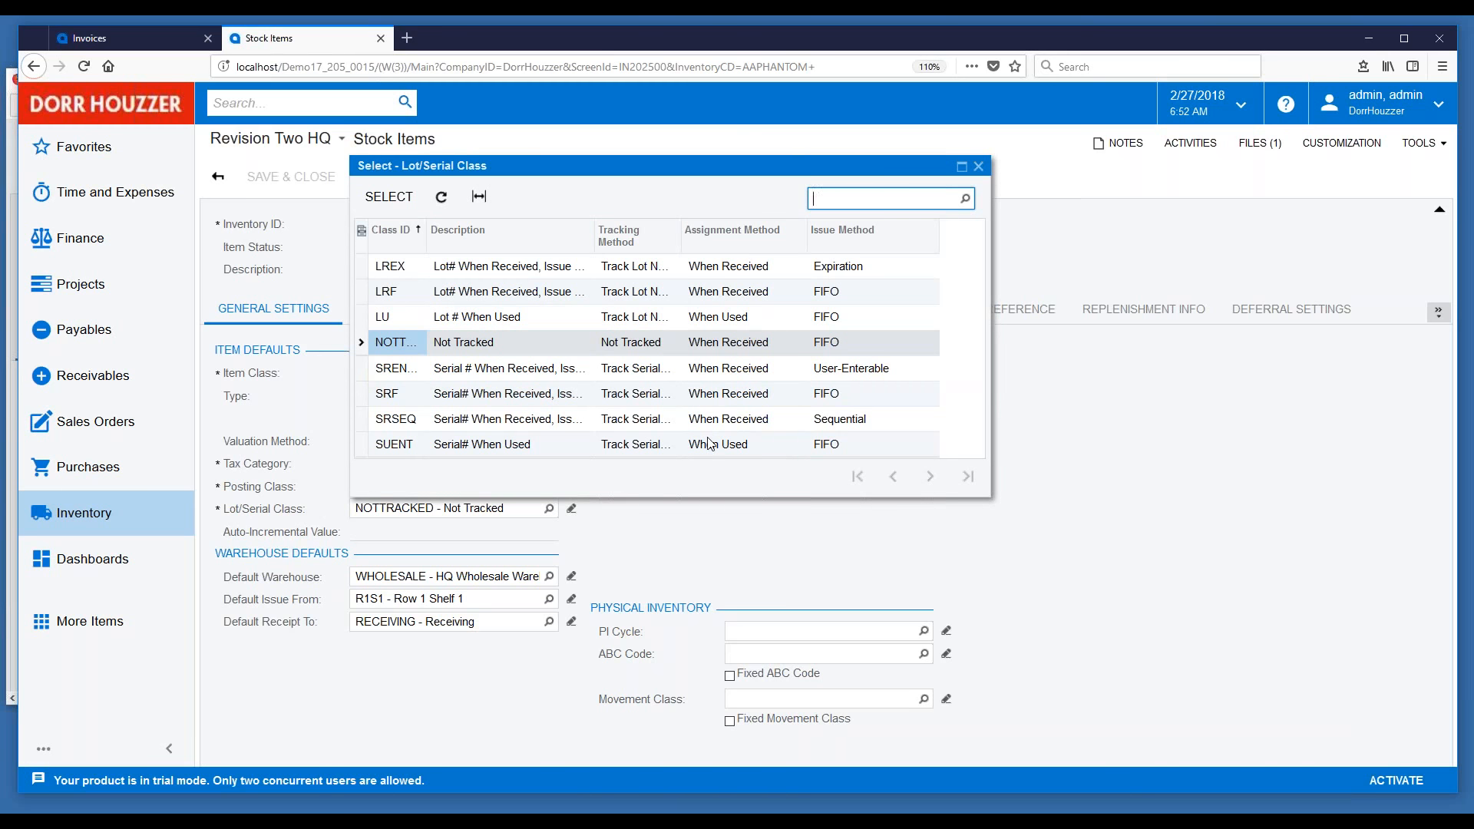
left_click(722, 372)
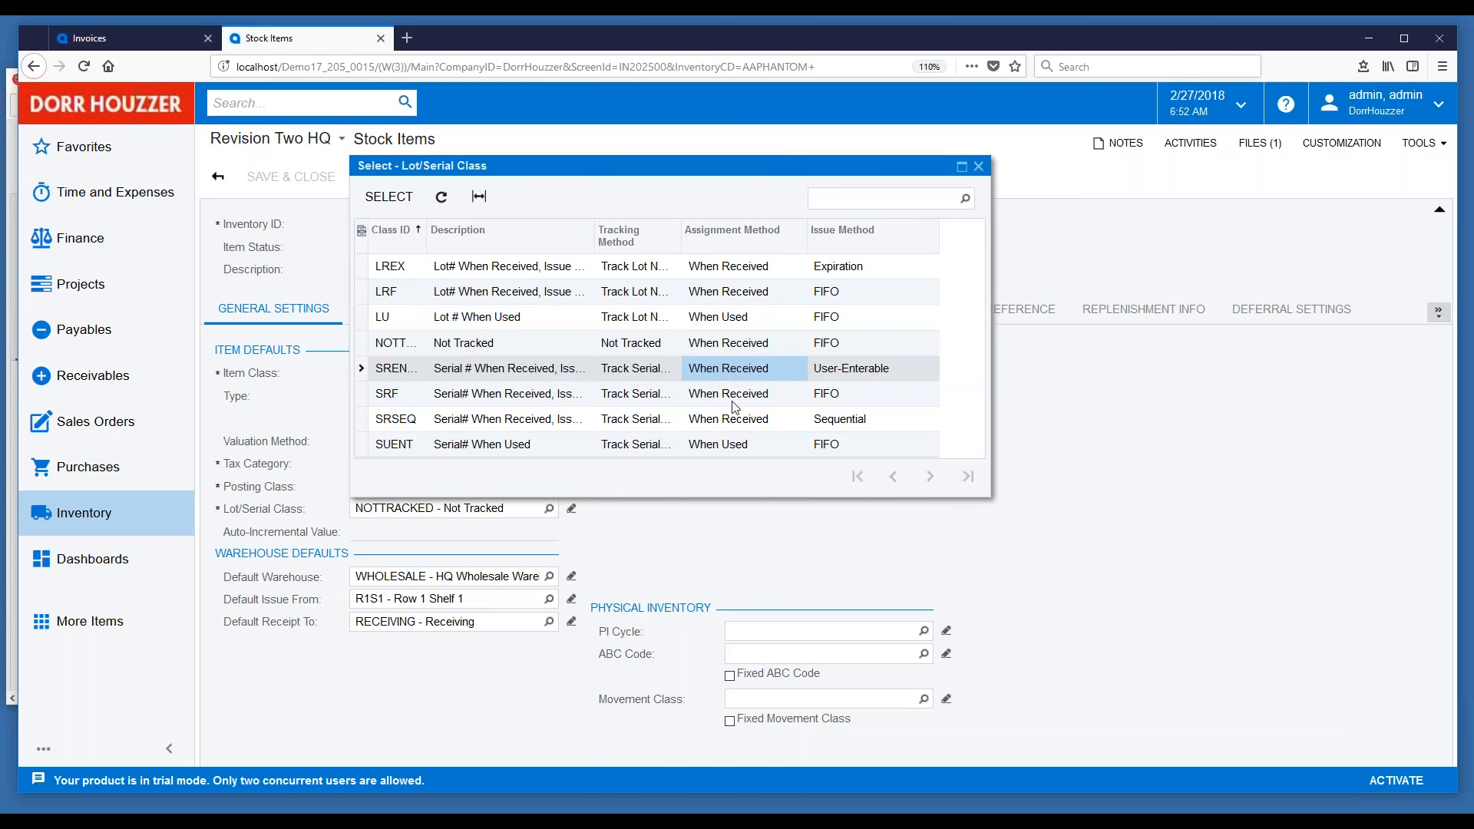
left_click(710, 449)
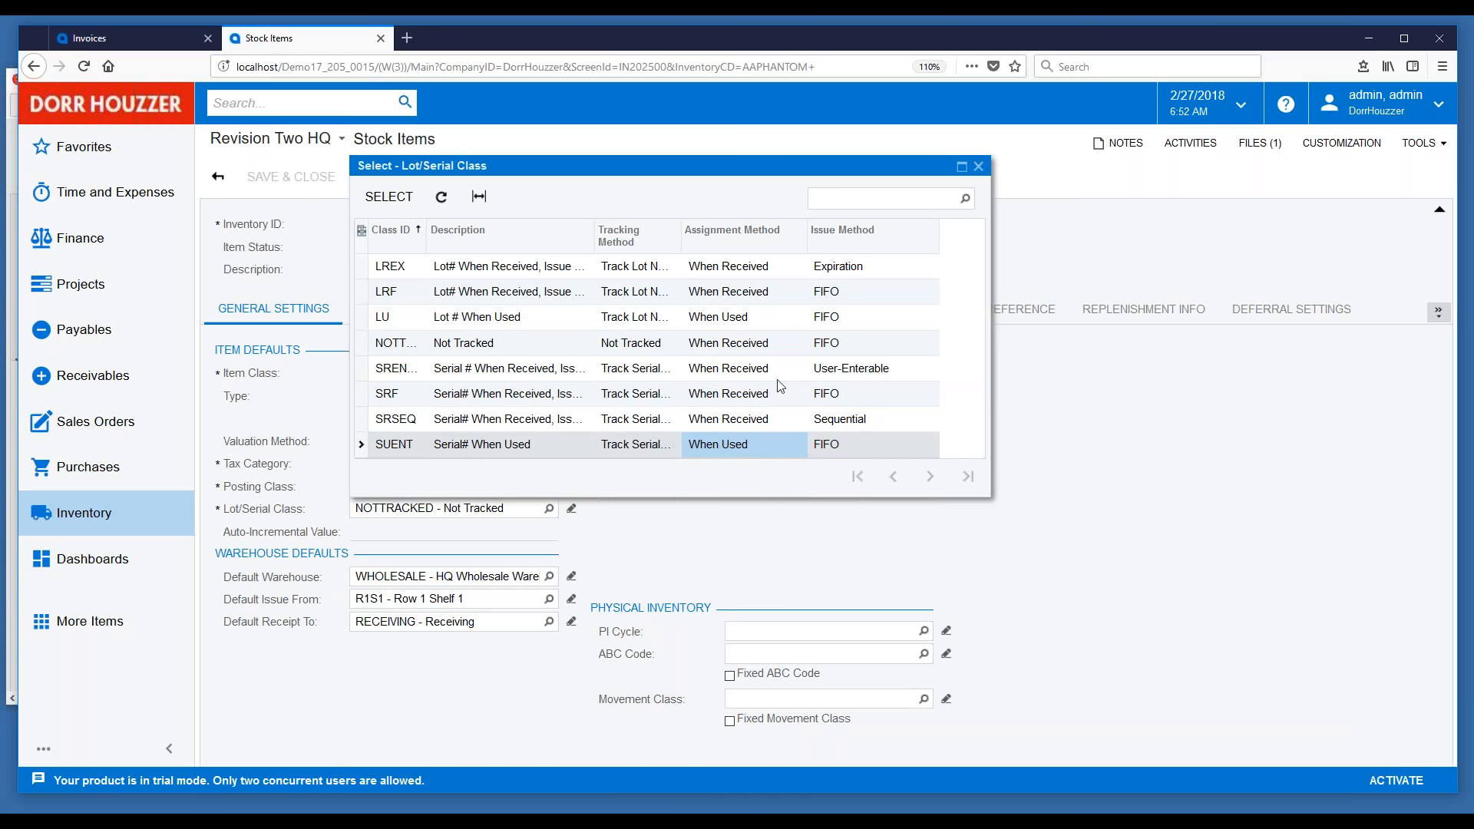
left_click(848, 419)
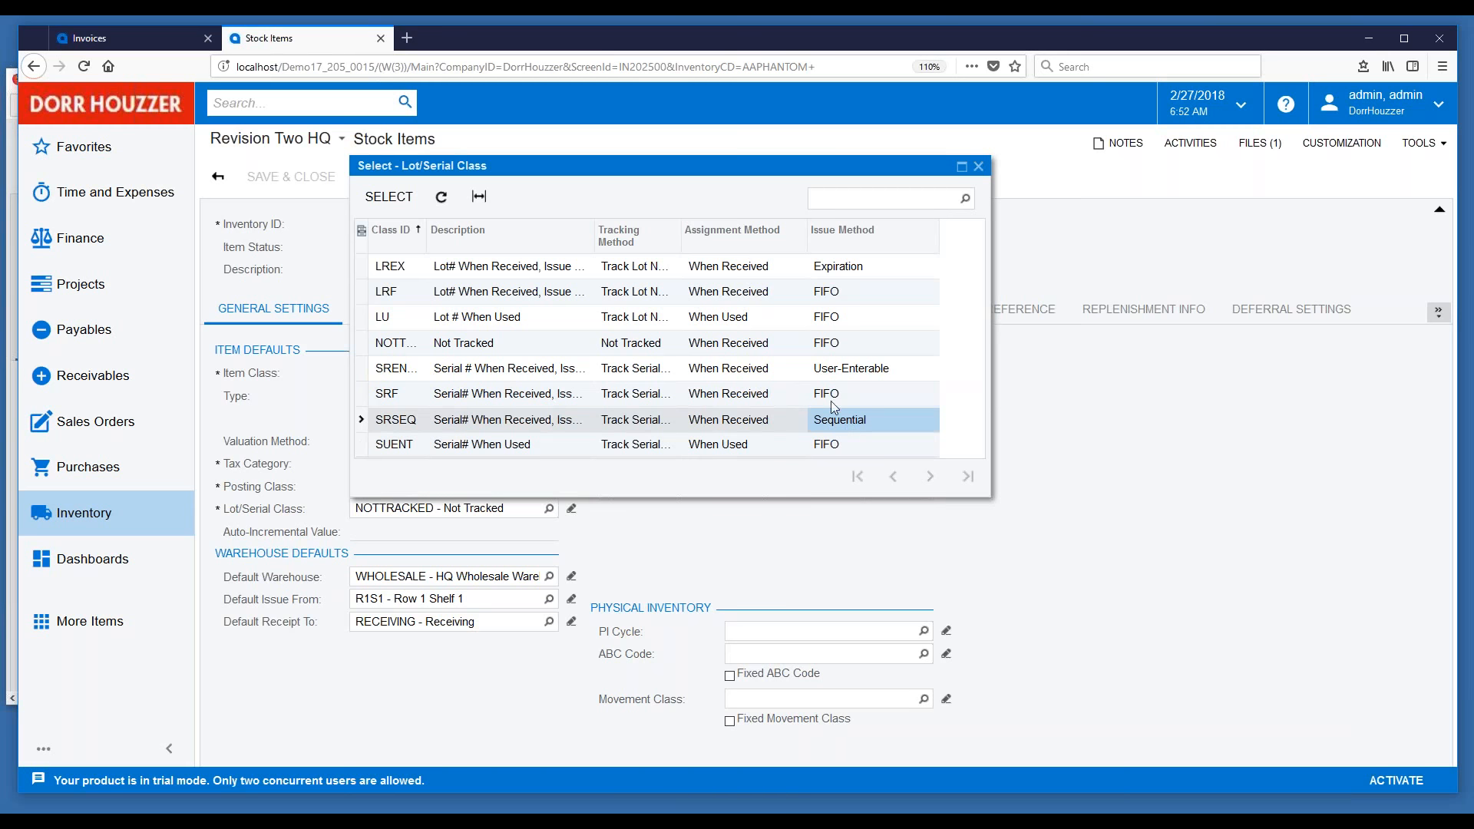
left_click(833, 395)
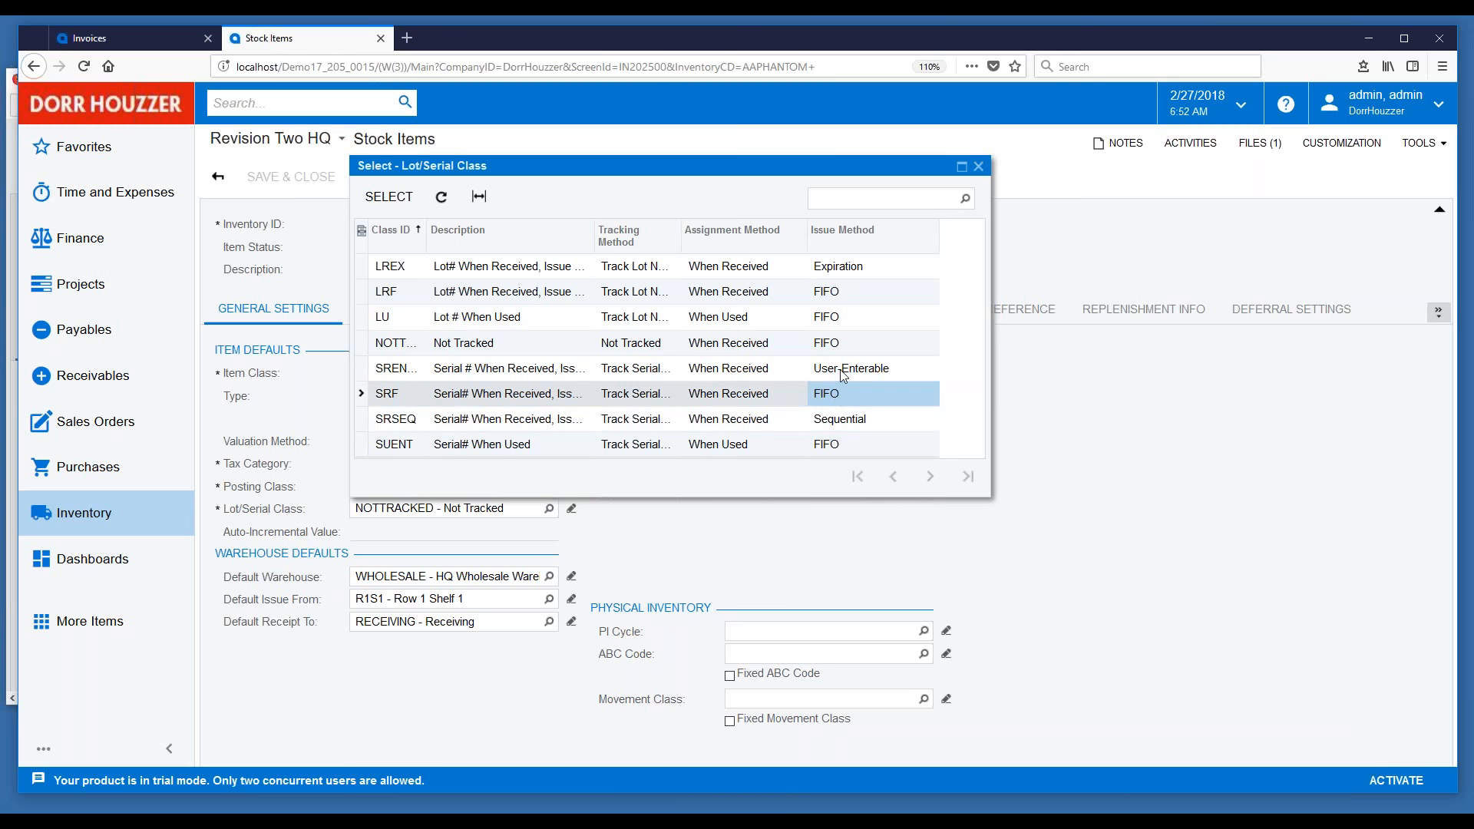
left_click(843, 373)
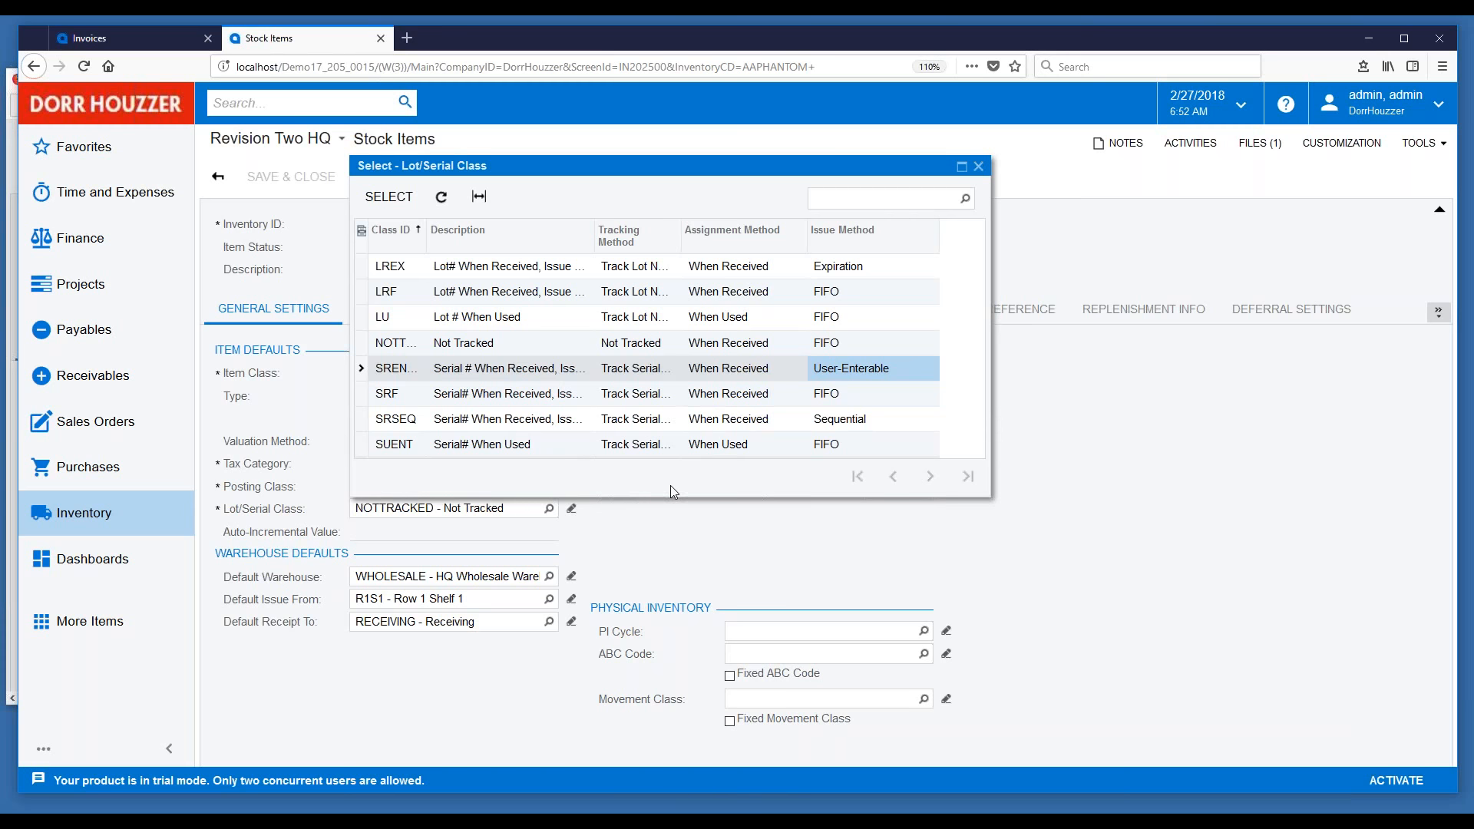
Close the lot/serial class list and check which sales units are selectable for the AAPHANTOM item.
left_click(978, 167)
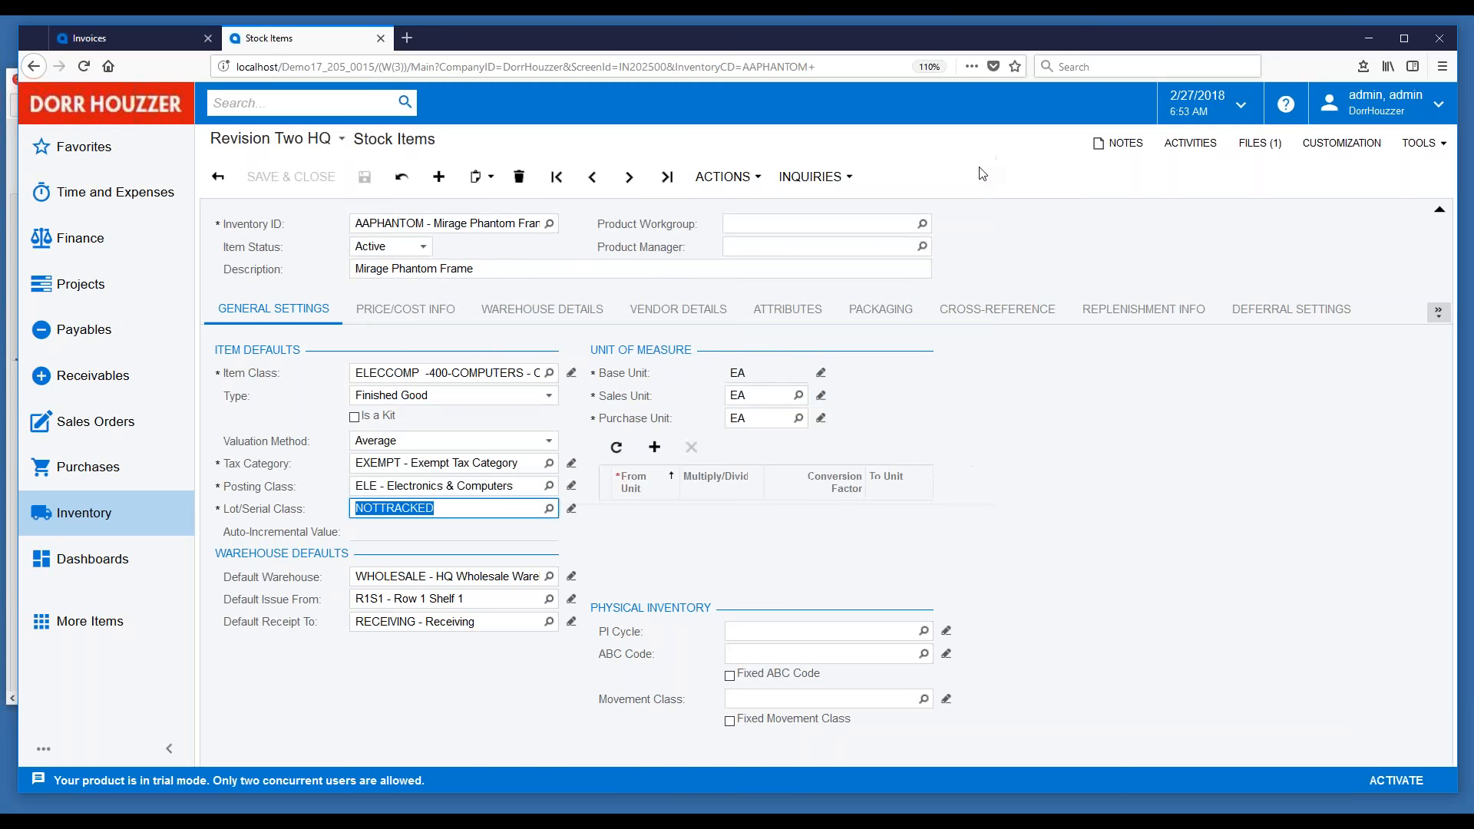
left_click(635, 540)
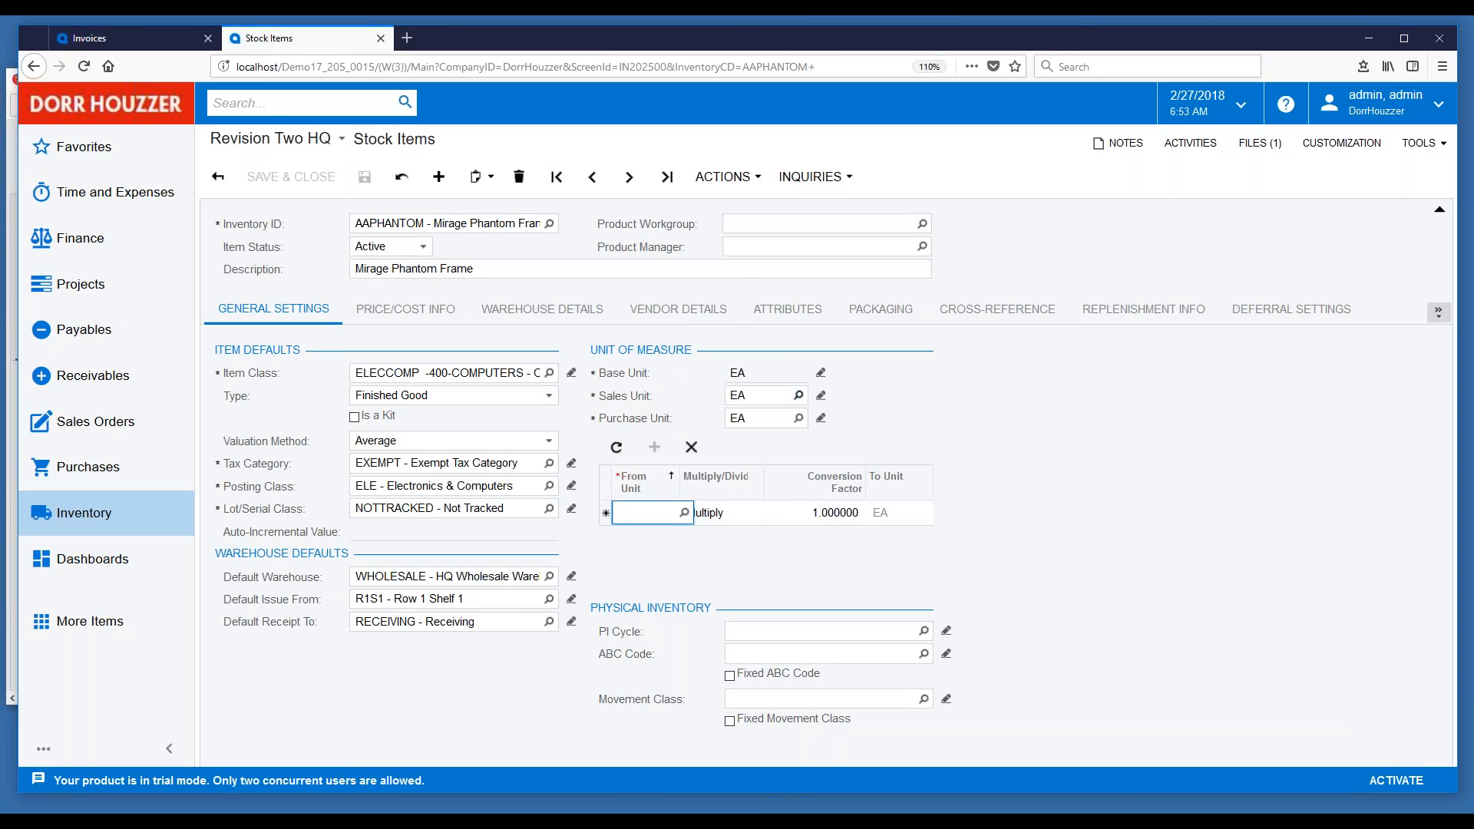
left_click(799, 394)
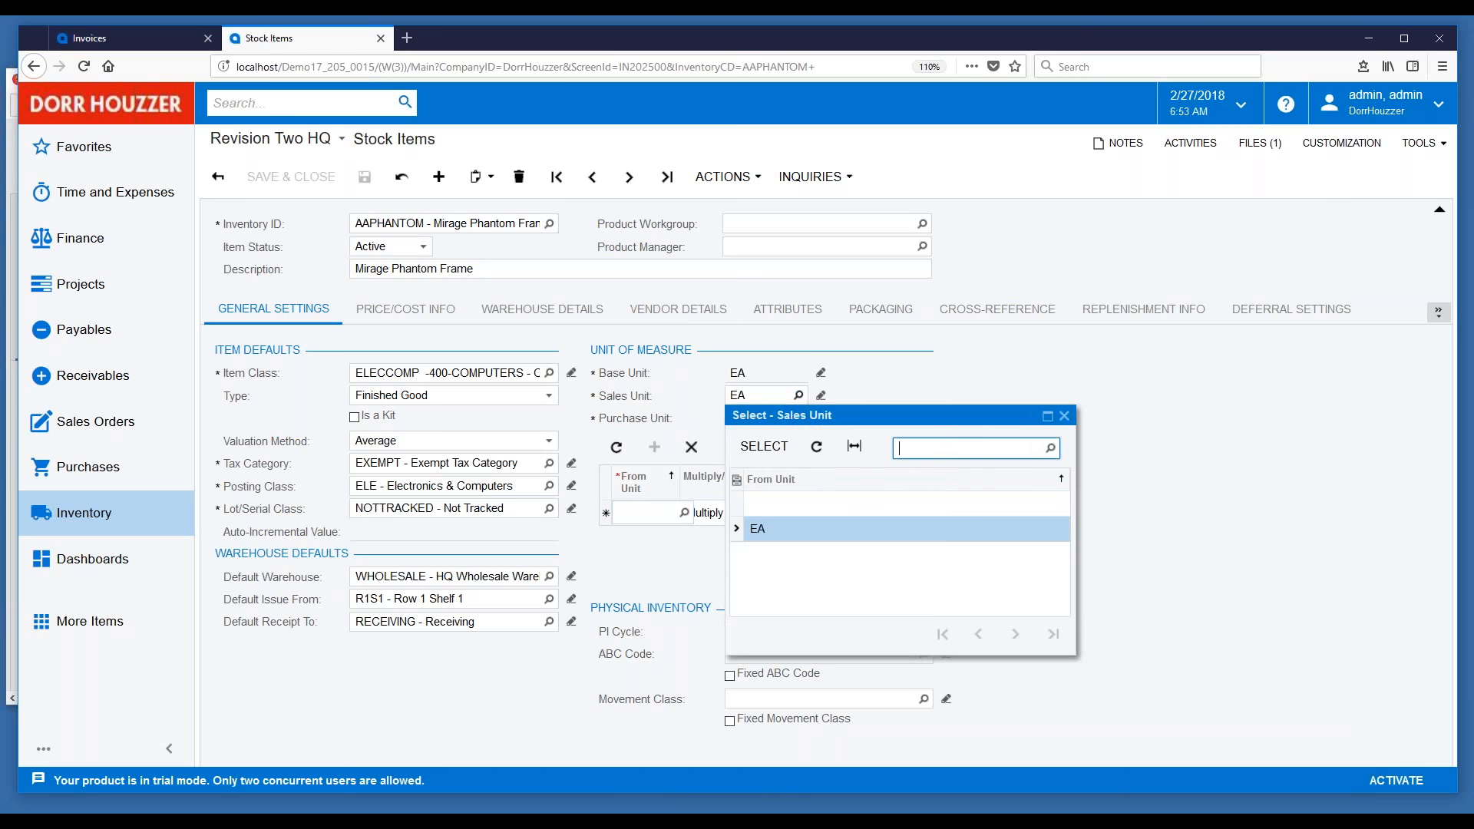
left_click(1064, 416)
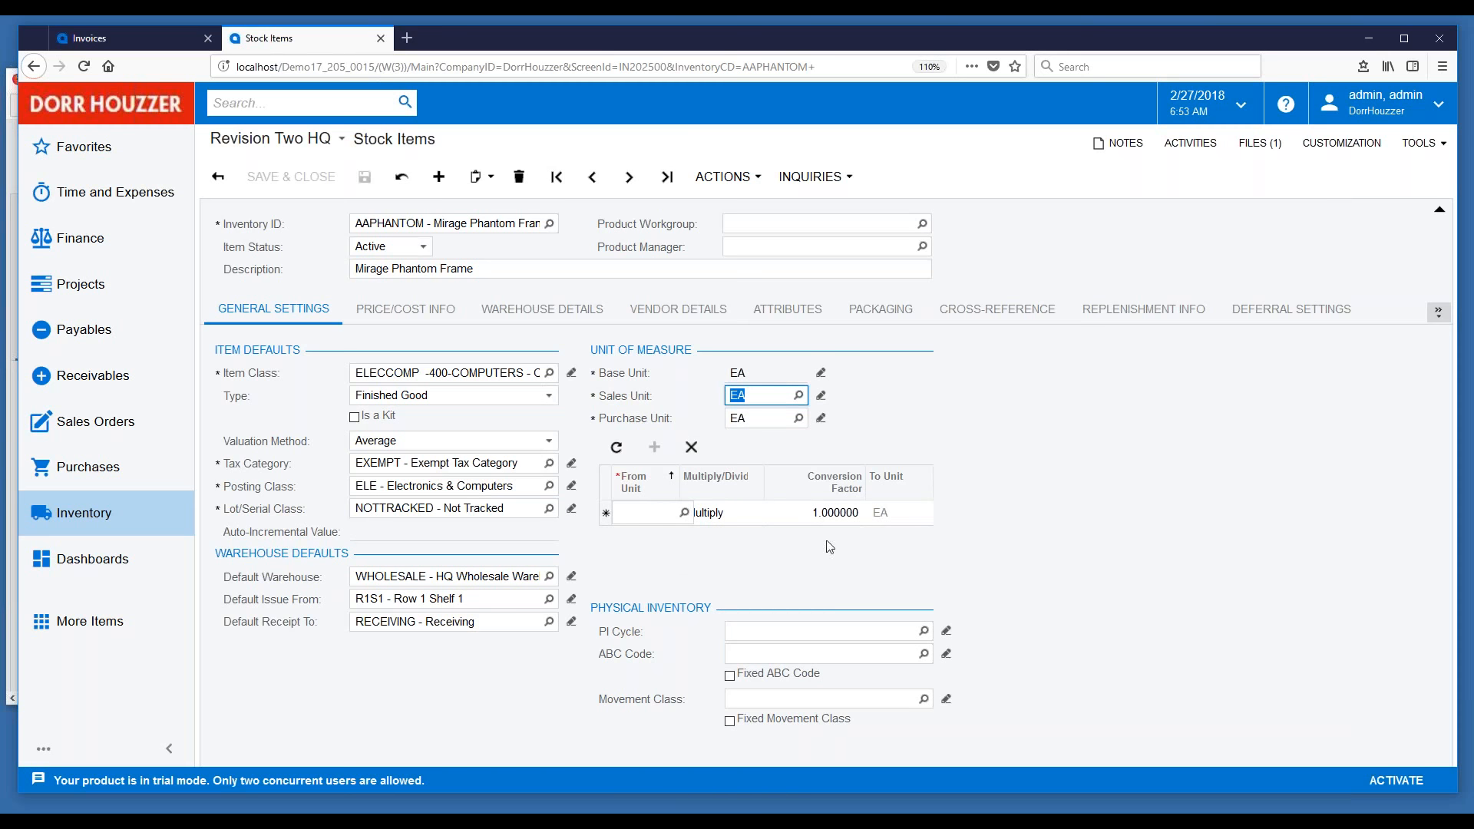
Add a unit conversion from BOX10 to EA, using Multiply and a conversion factor of 10.
left_click(683, 512)
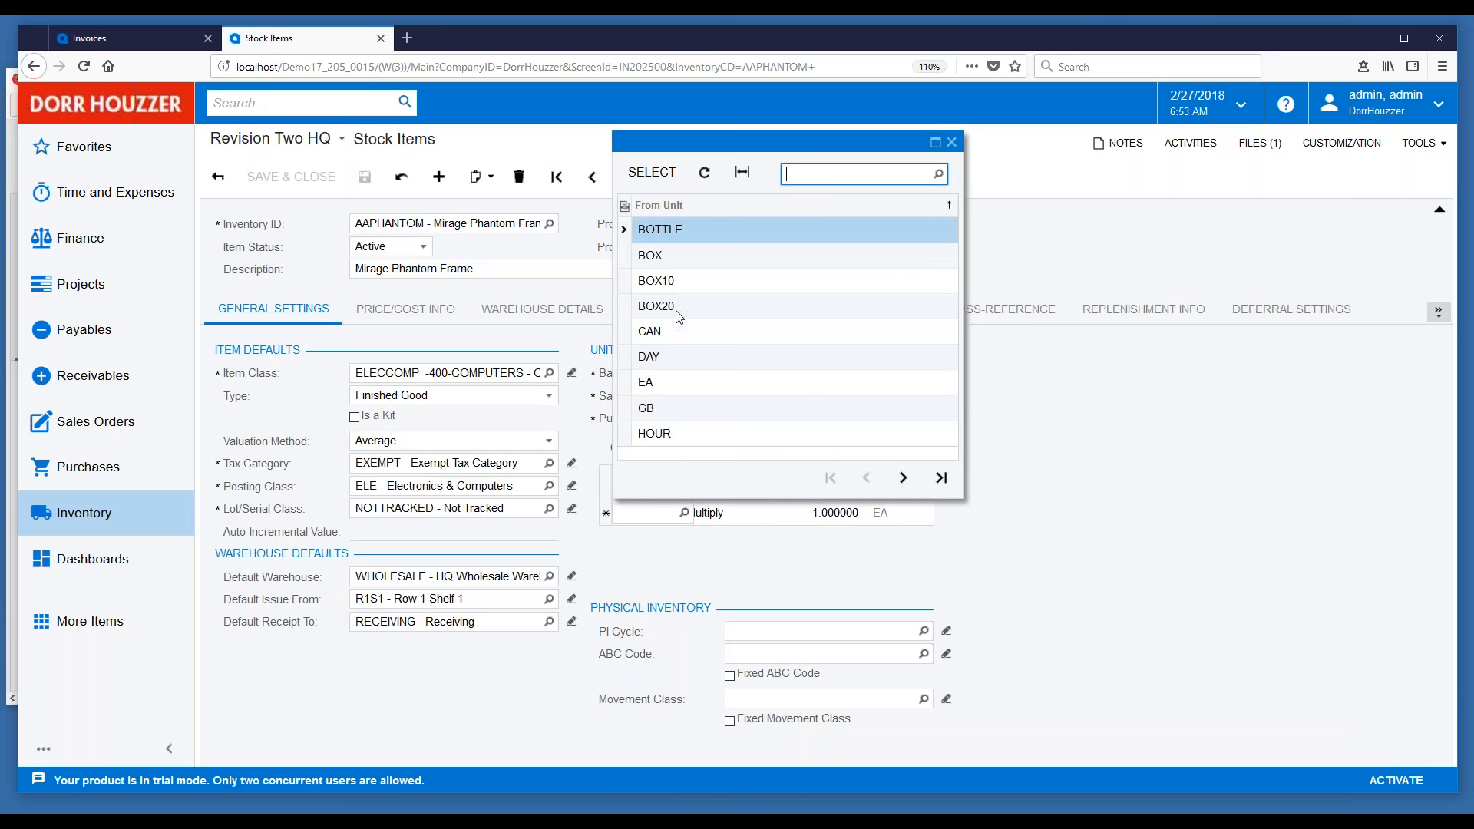
left_click(656, 282)
double_click(656, 282)
left_click(844, 513)
type("10")
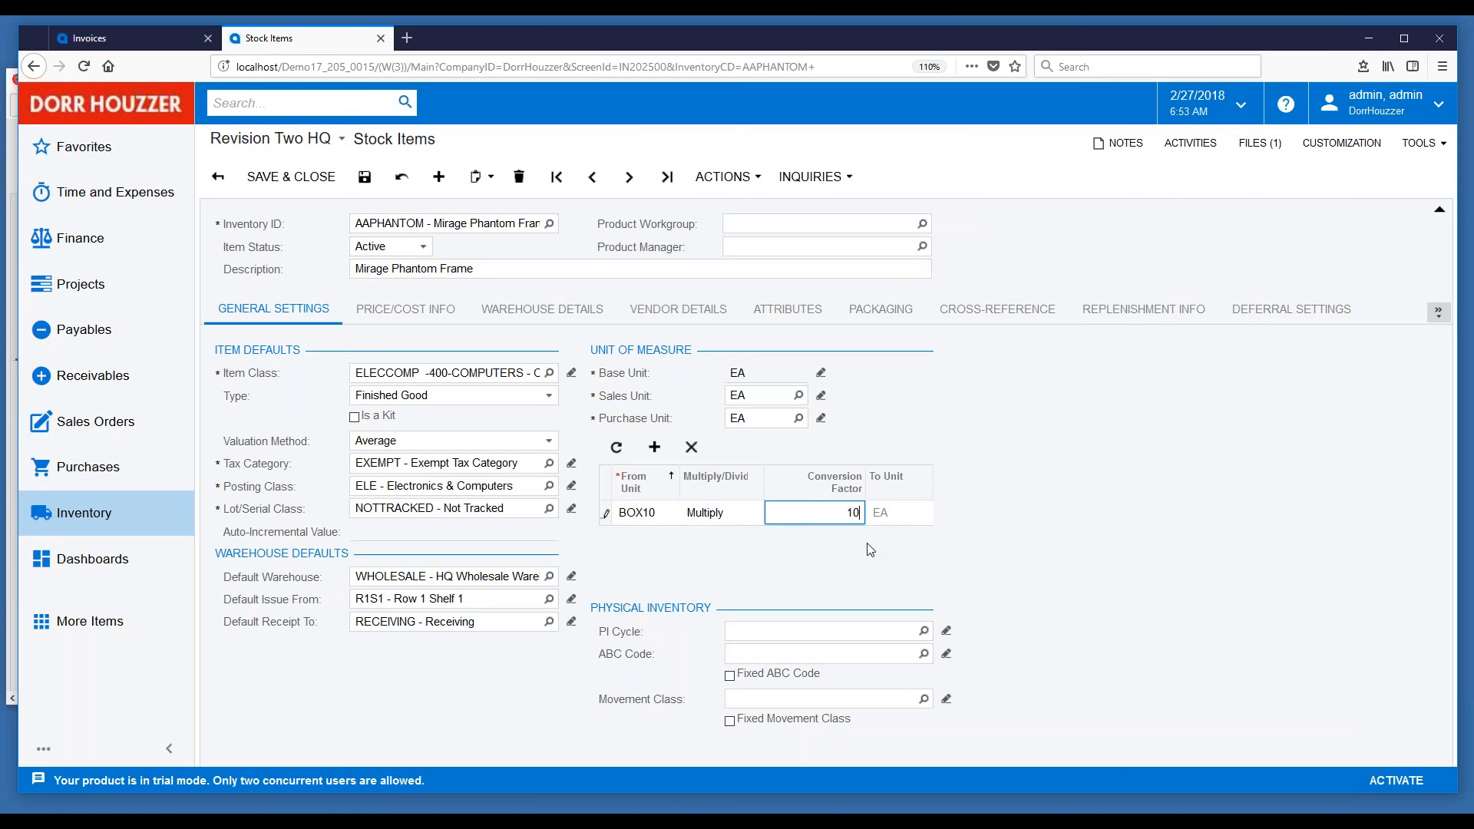
left_click(1007, 536)
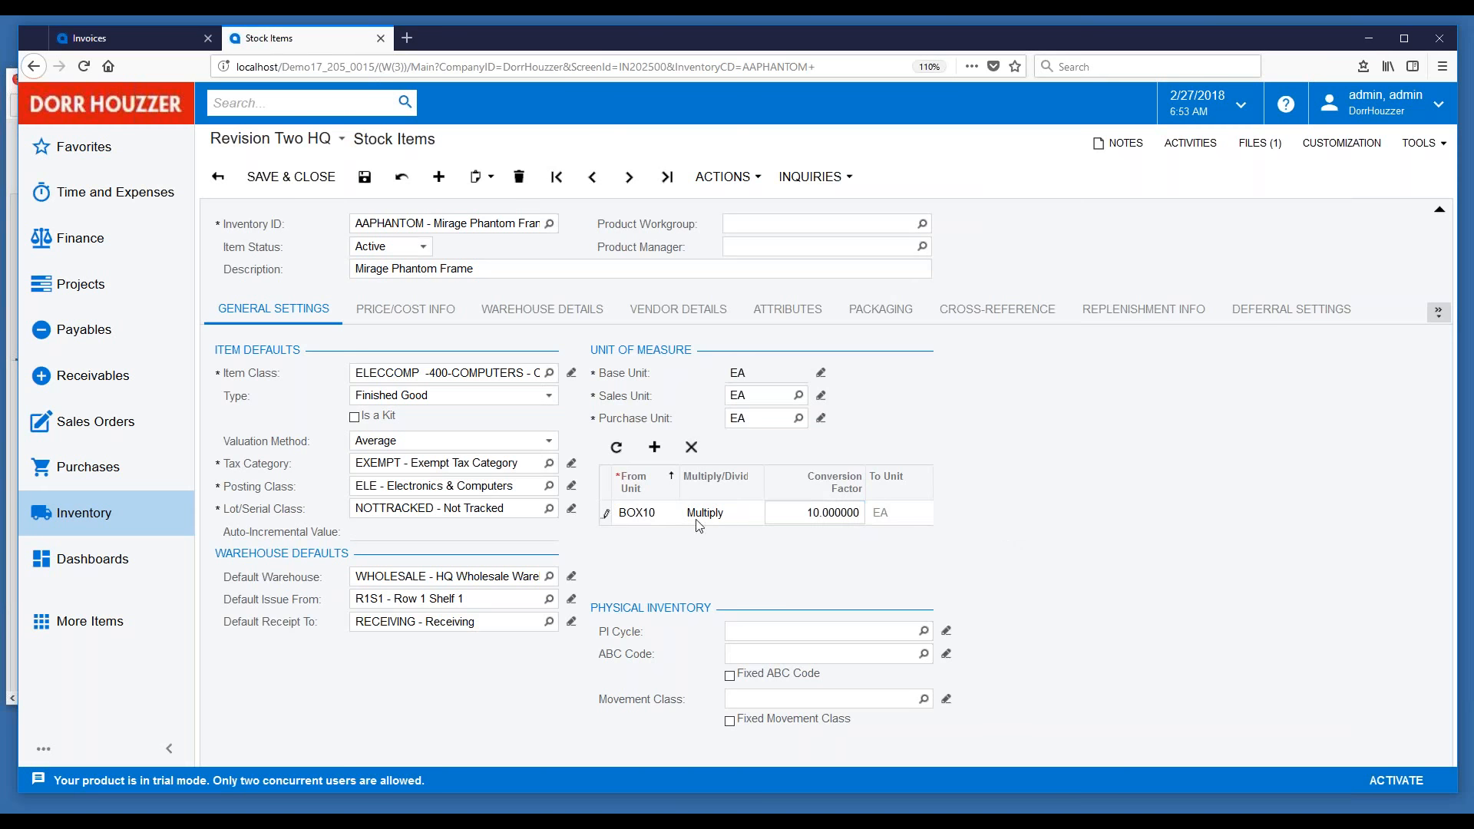
Add a blank unit conversion row, delete it together with the BOX10 conversion, and save the stock item.
left_click(654, 447)
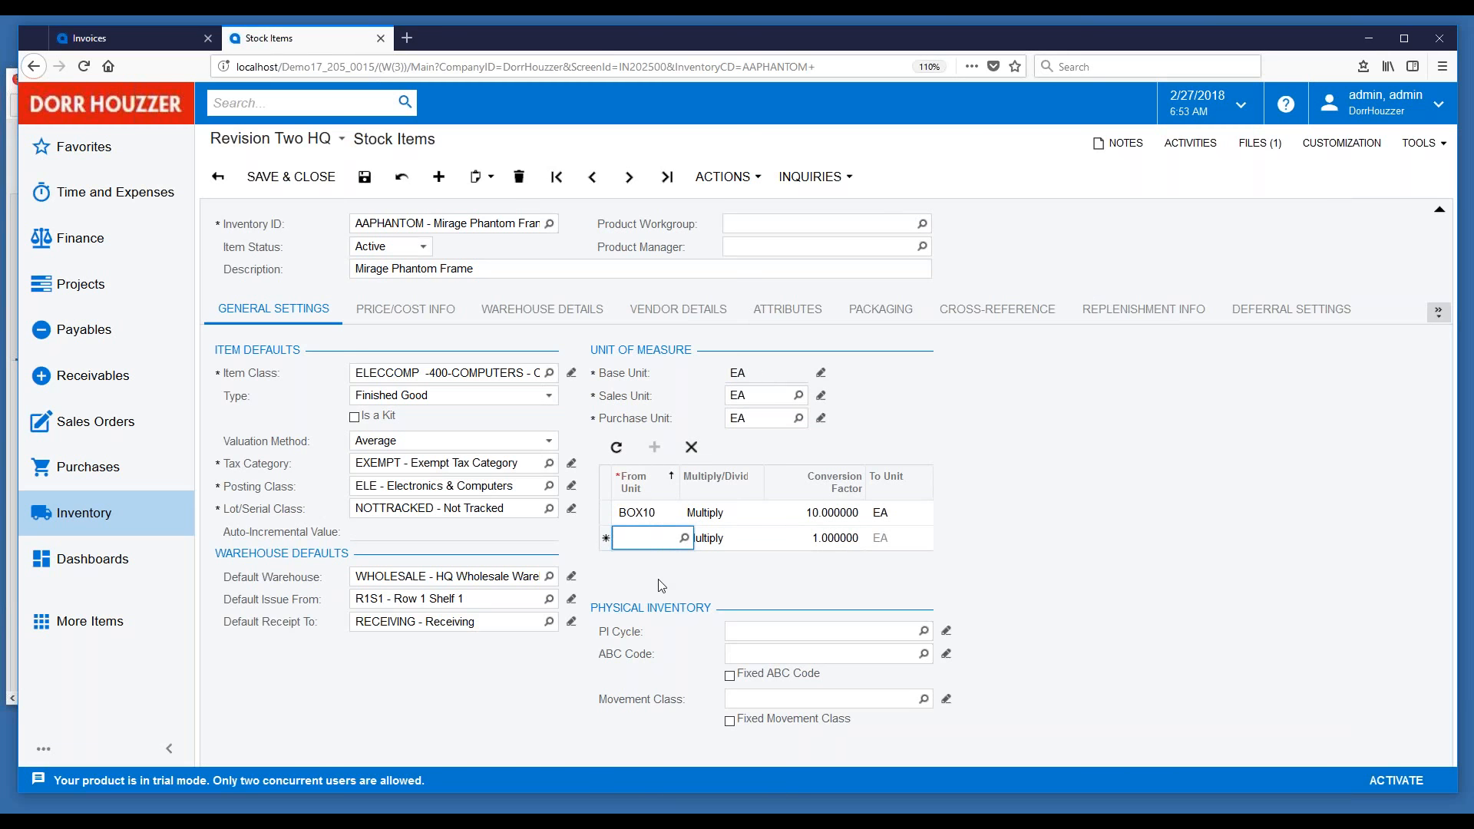
left_click(693, 456)
left_click(693, 456)
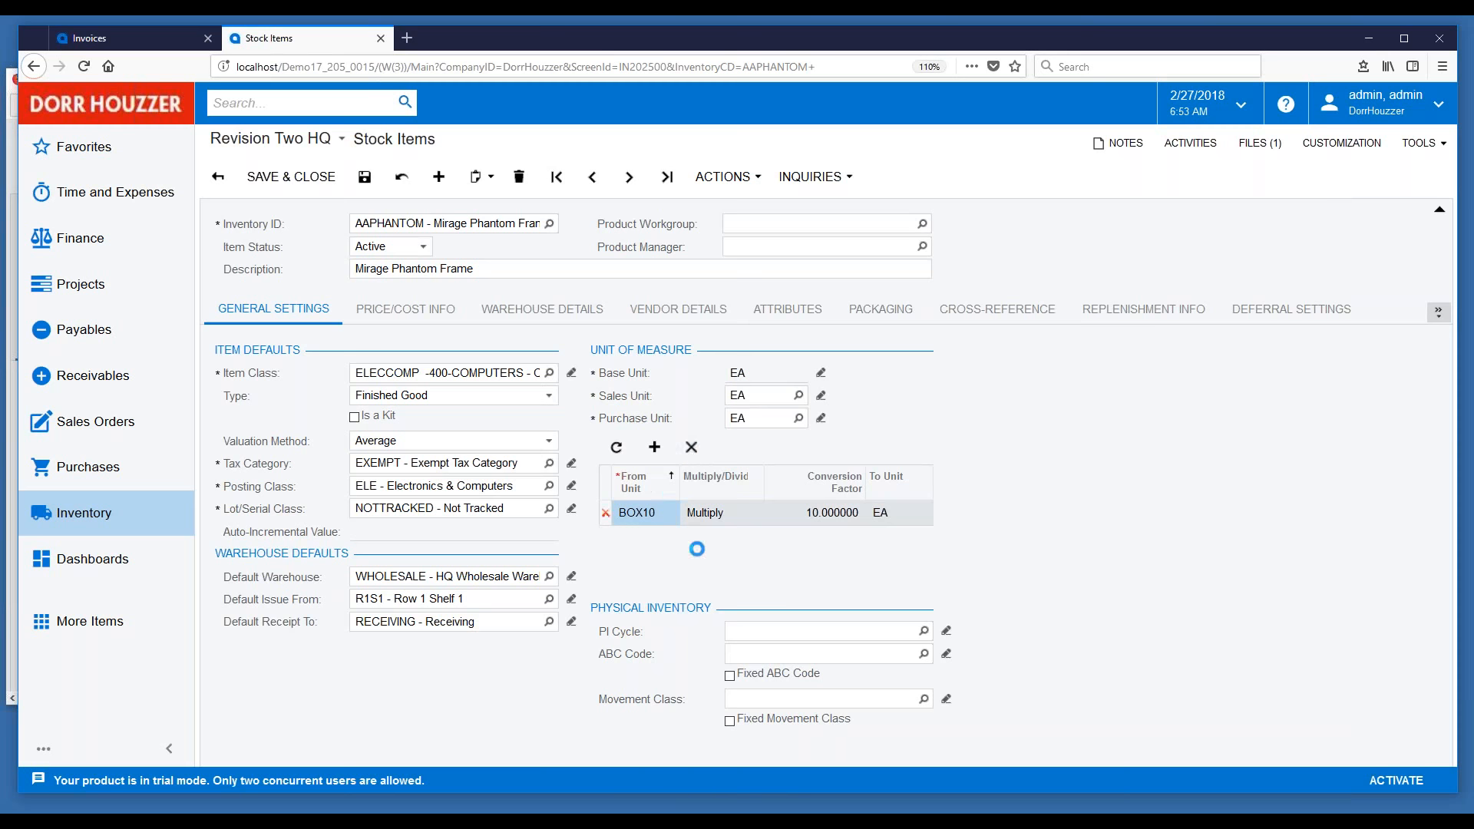
left_click(365, 180)
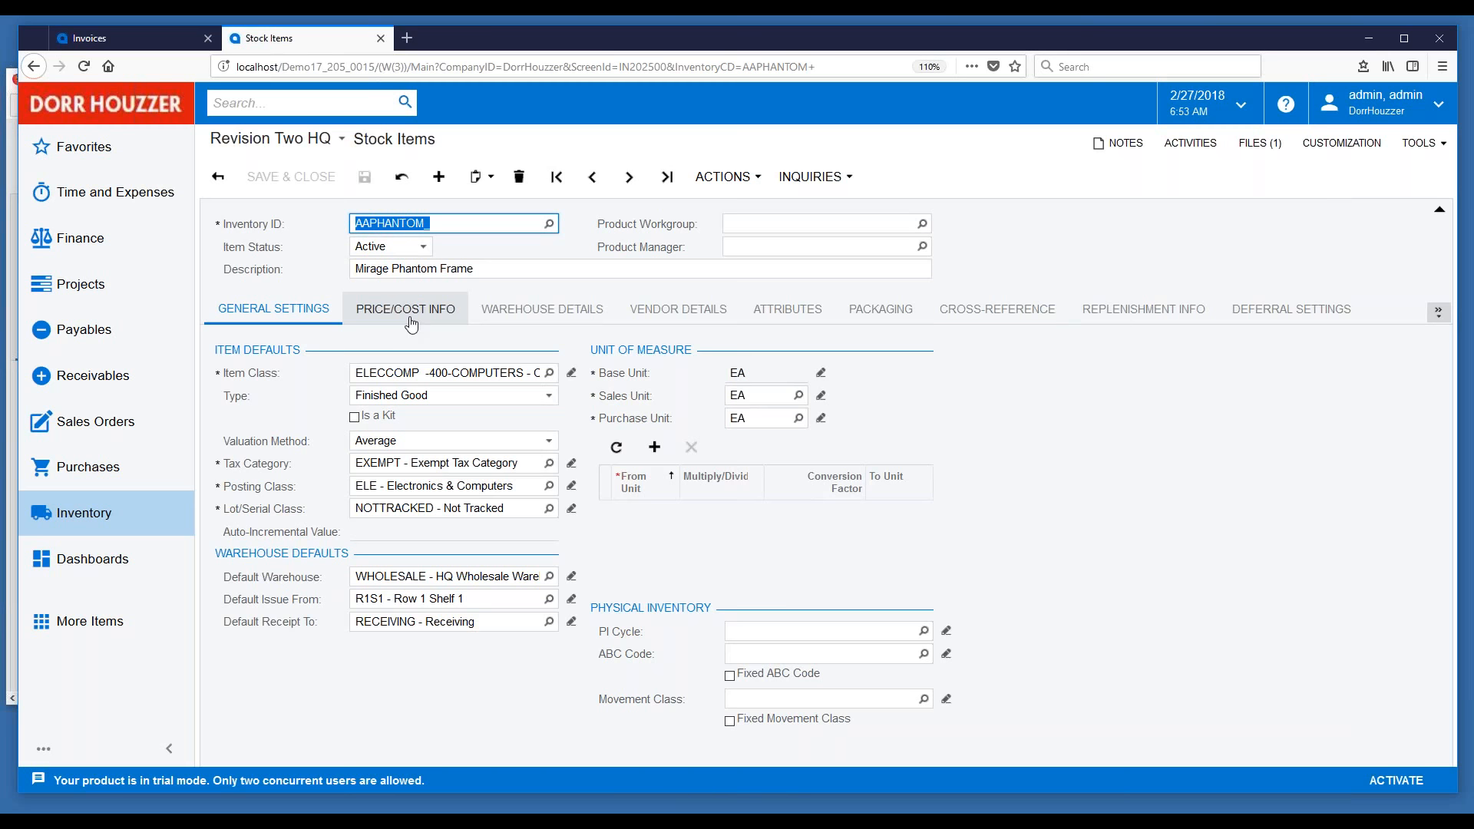
Review the AAPHANTOM item's warehouse details, vendor details, attributes and replenishment parameters.
left_click(544, 315)
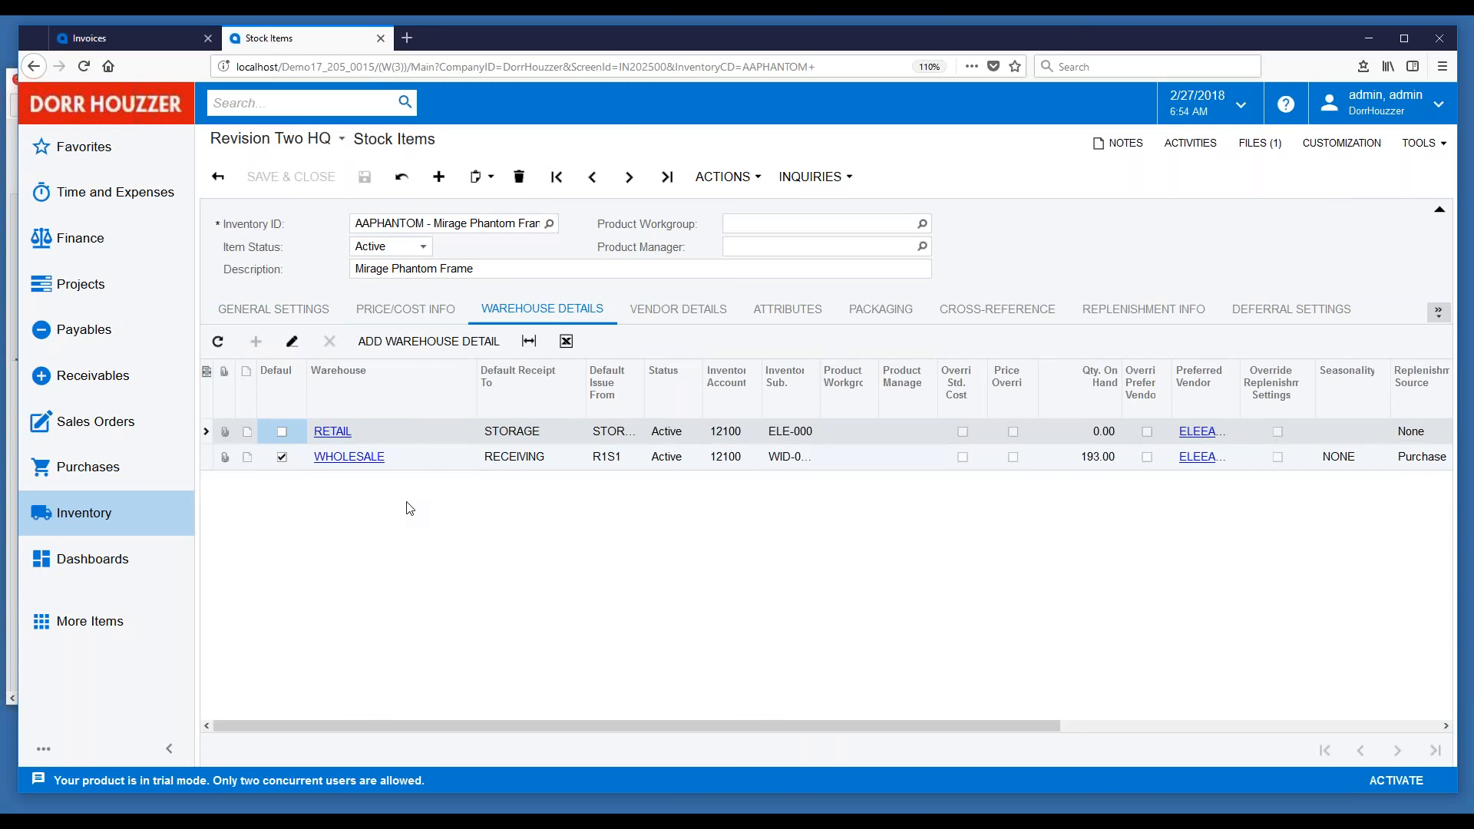
left_click(681, 311)
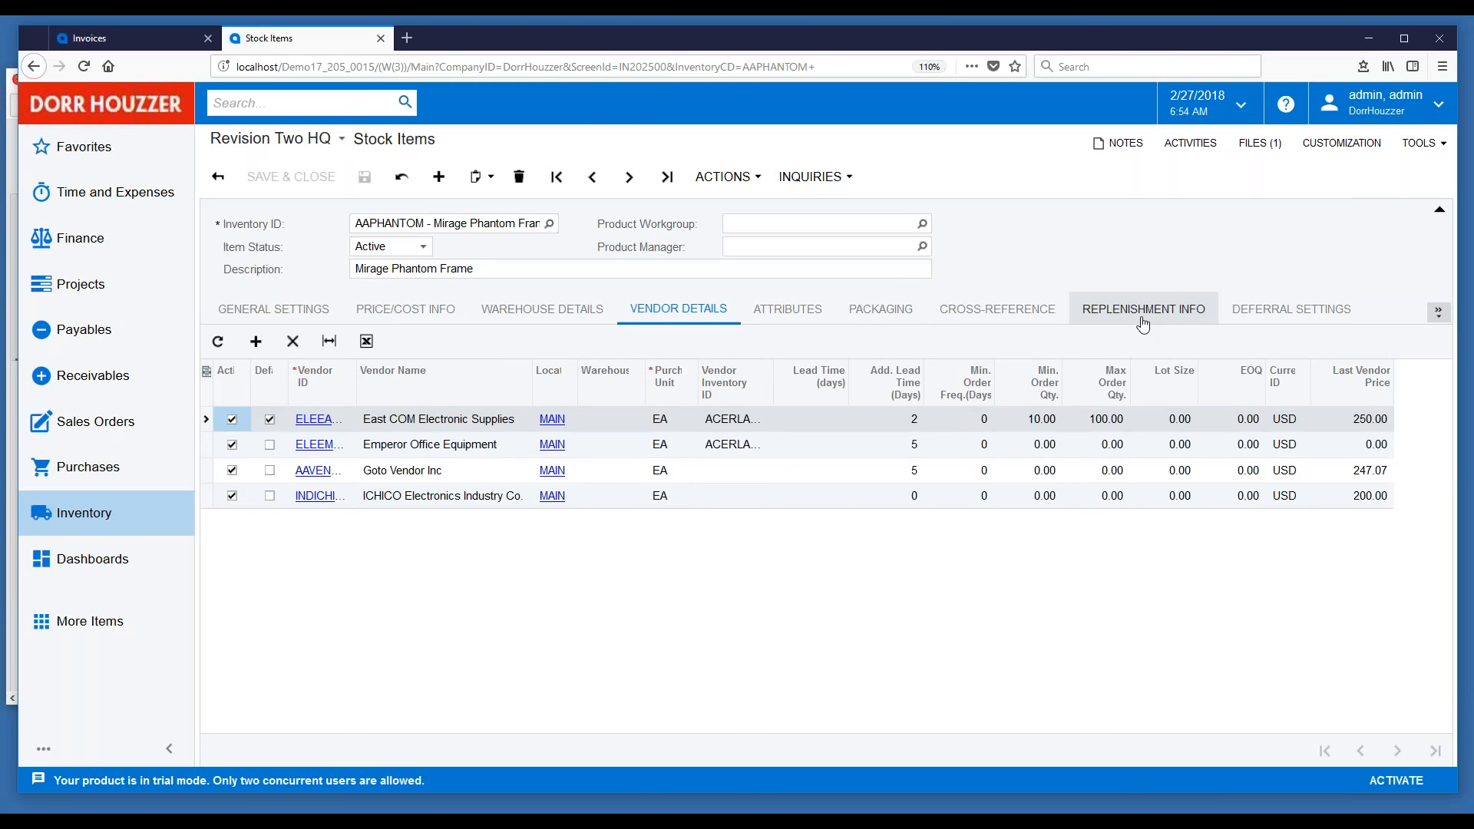
left_click(778, 320)
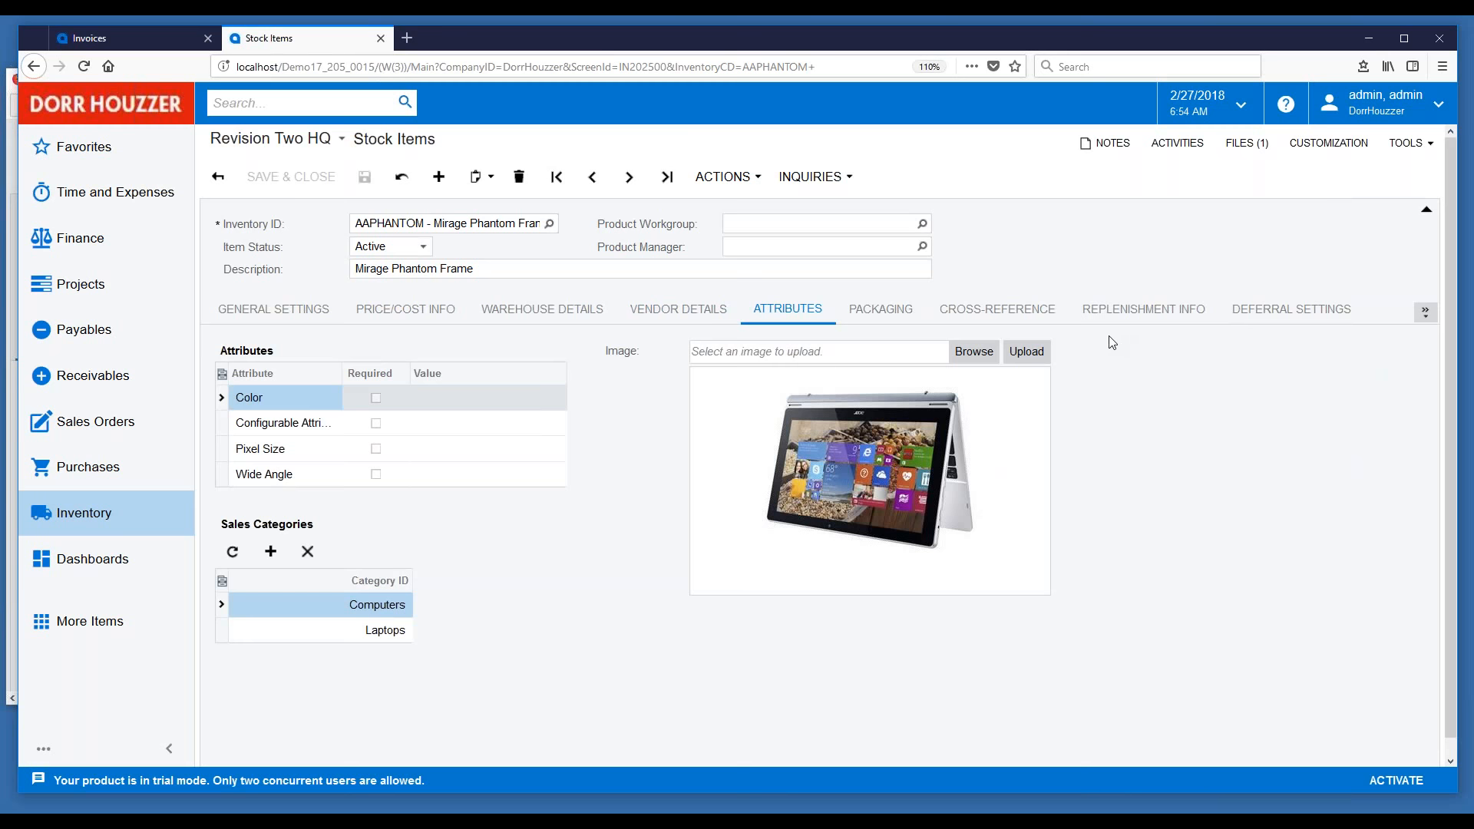
left_click(1146, 319)
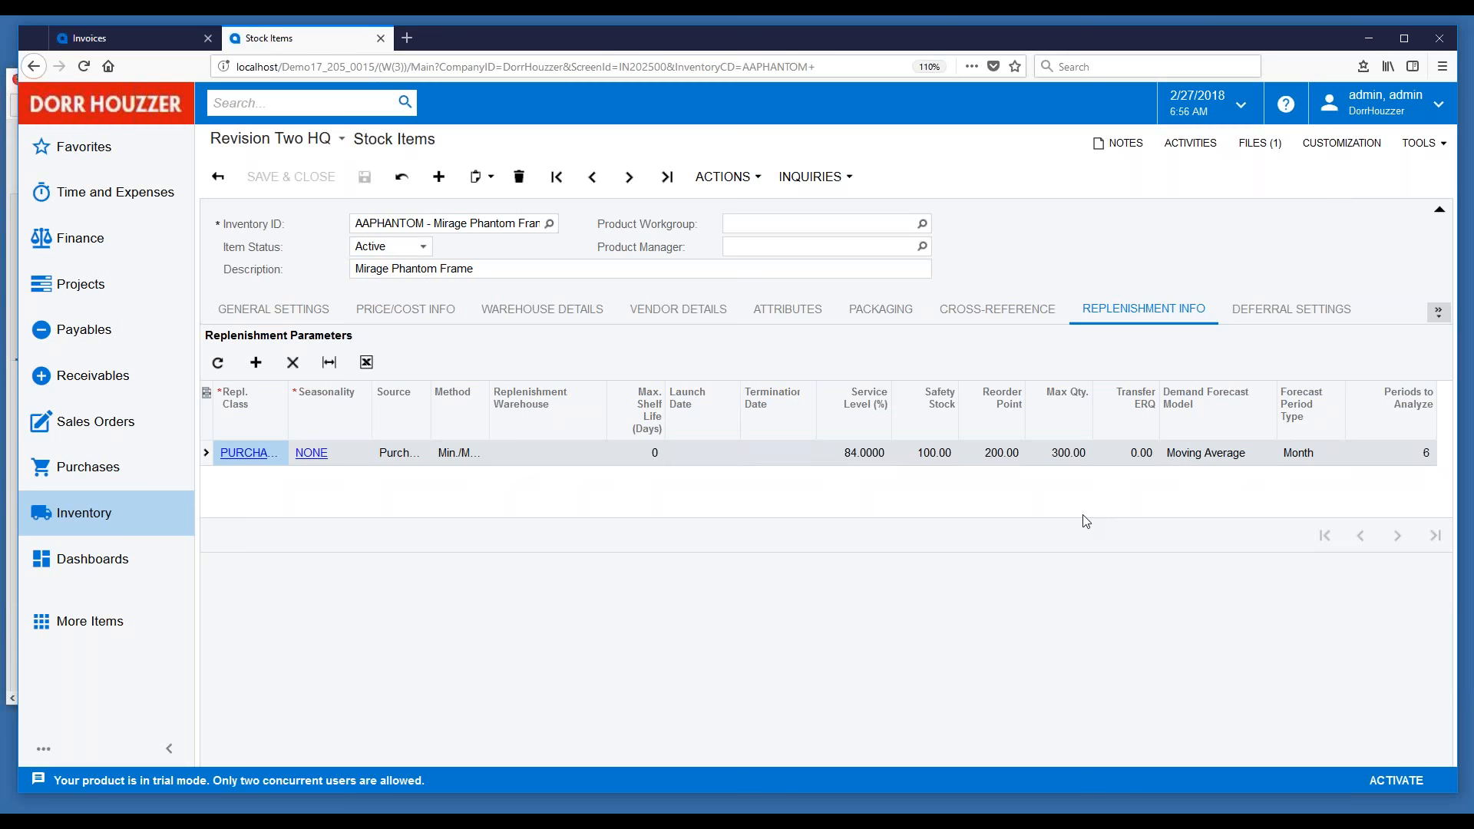
Open Prepare Replenishment, select the WHOLESALE warehouse, and stop limiting the suggested items to the current product manager.
left_click(81, 516)
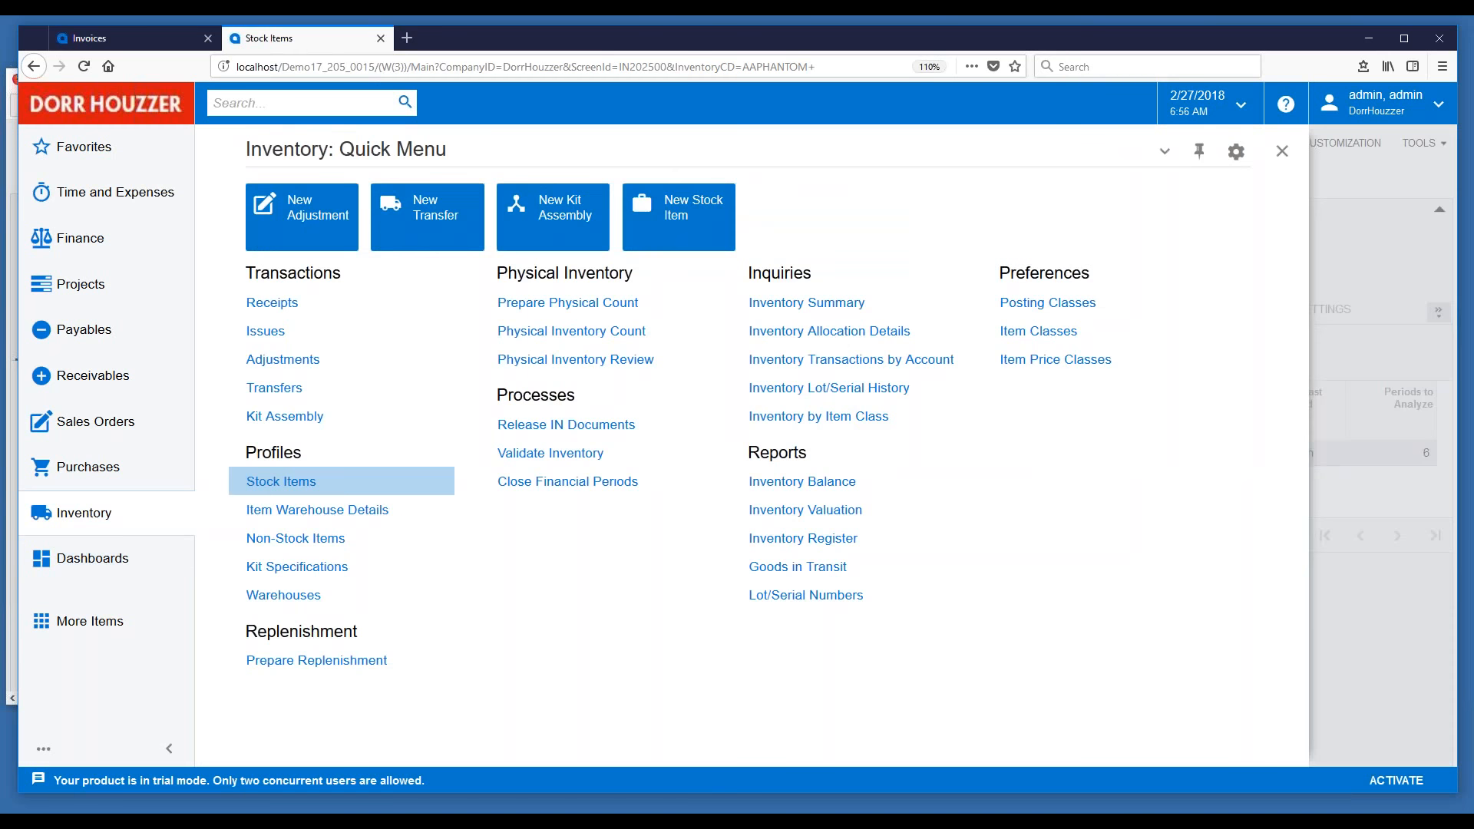
left_click(302, 664)
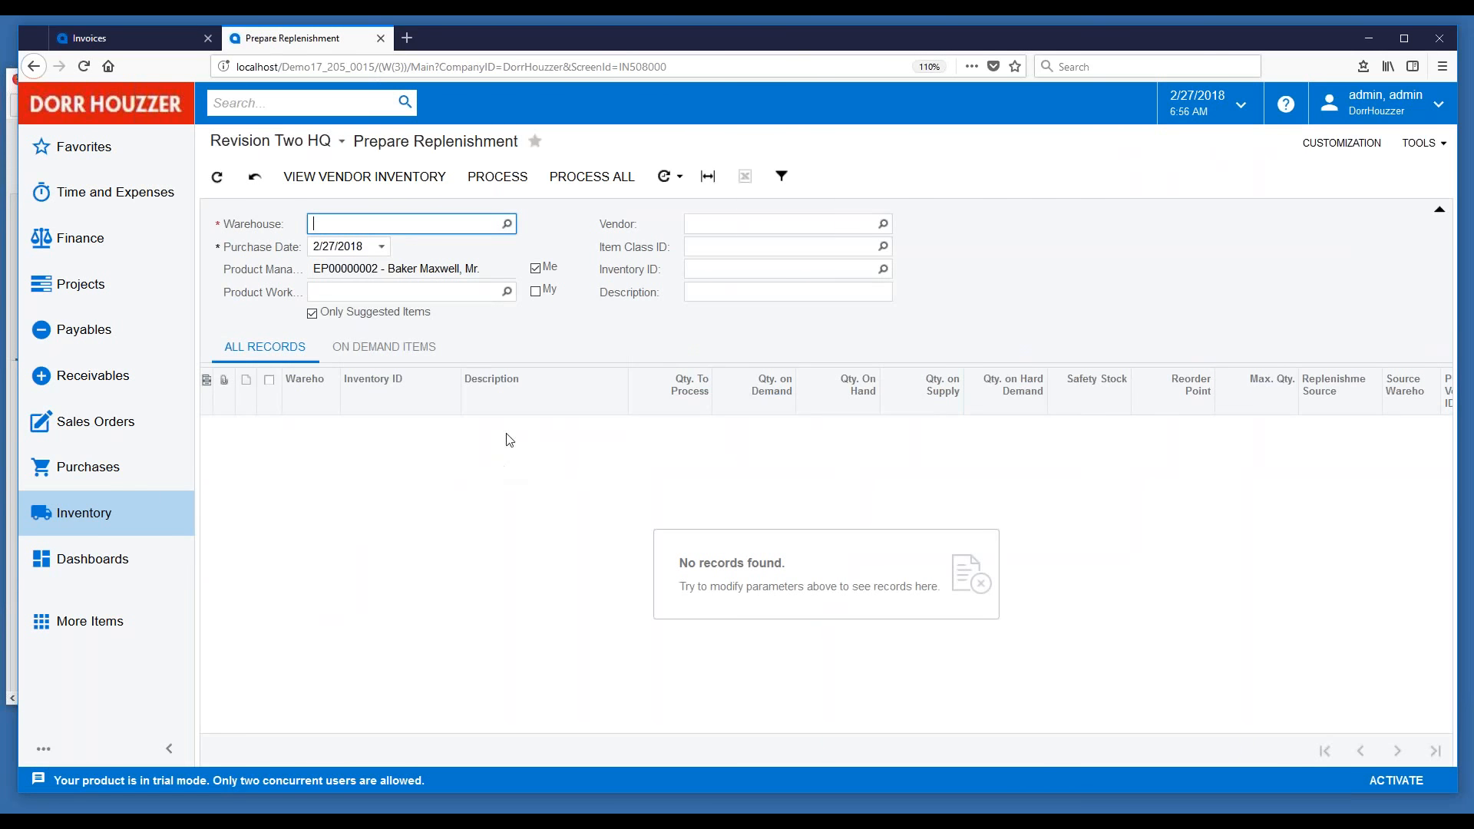
left_click(507, 224)
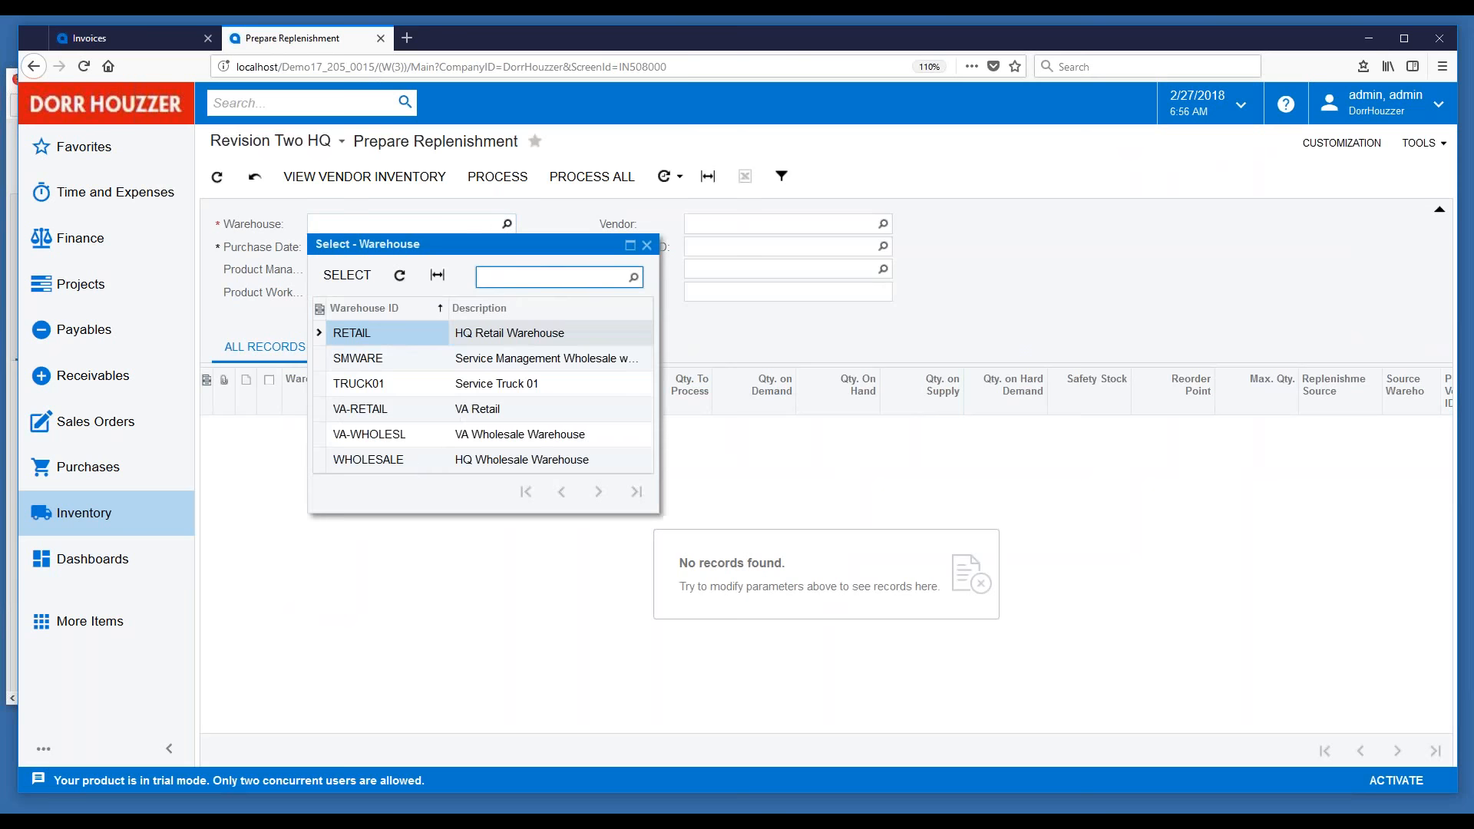
double_click(385, 461)
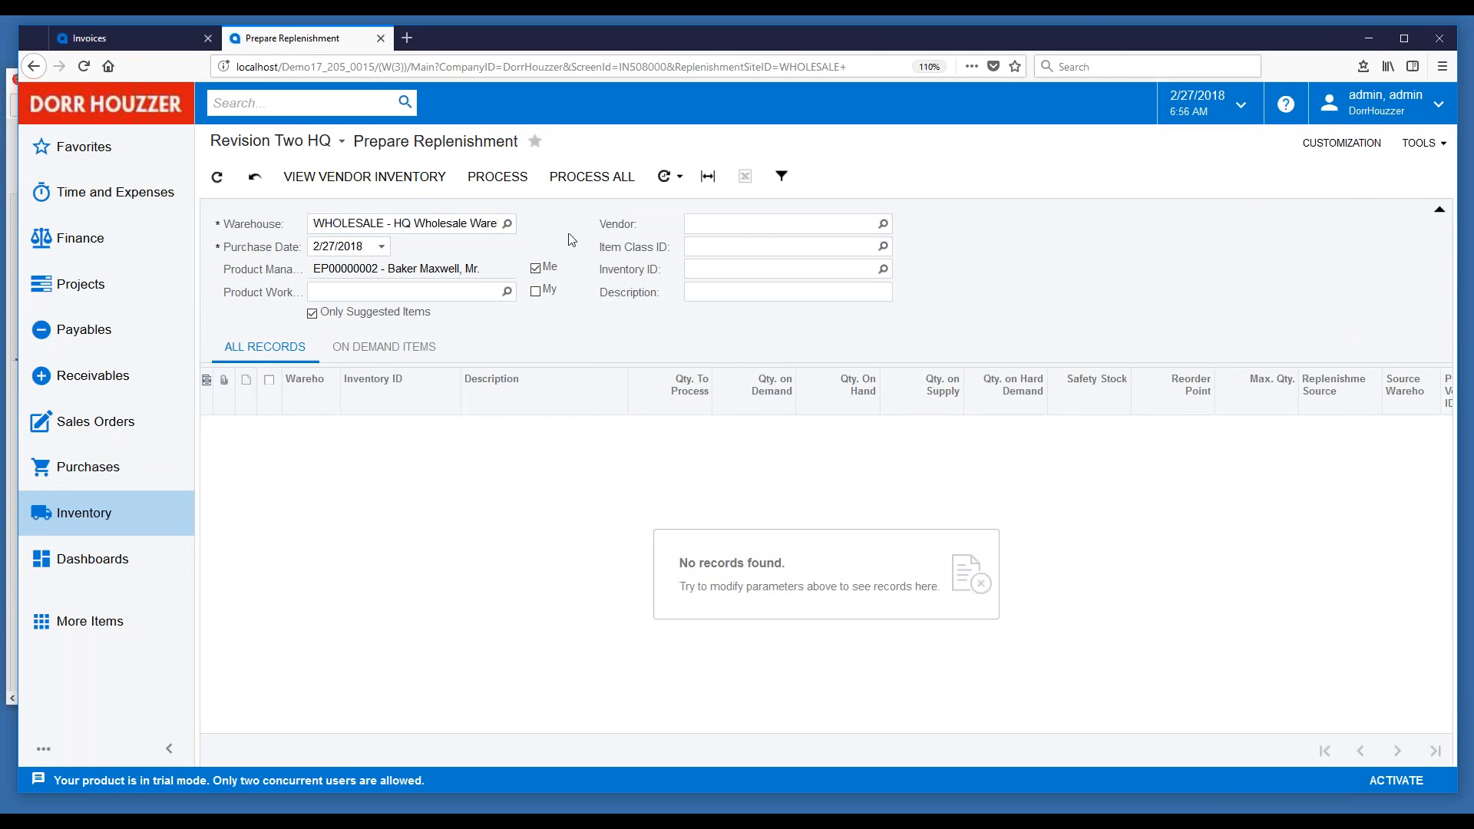
left_click(535, 269)
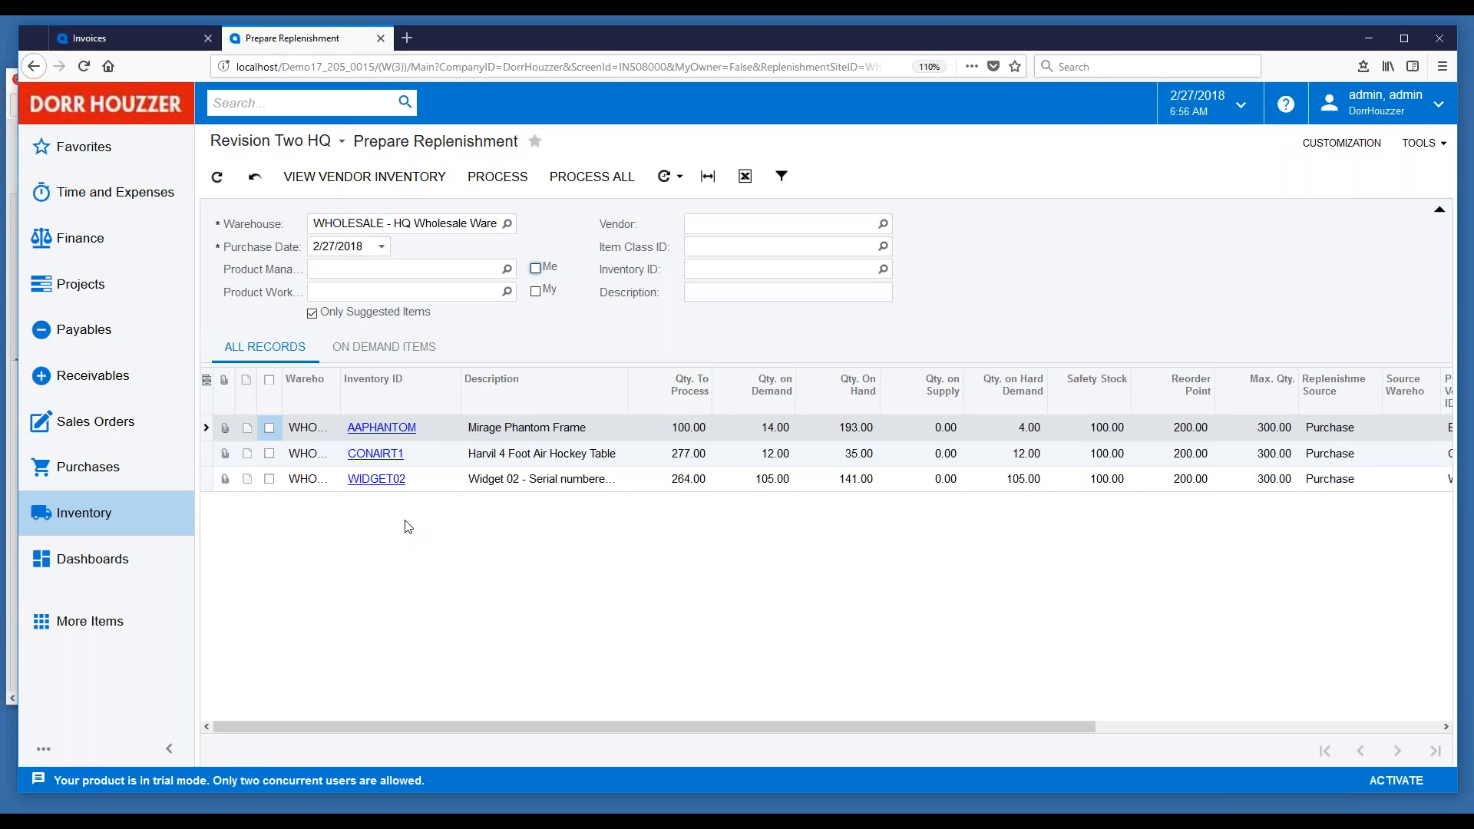
Mark AAPHANTOM and CONAIRT1 for replenishment, check the scheduling options, and process the marked items.
left_click(269, 429)
left_click(270, 453)
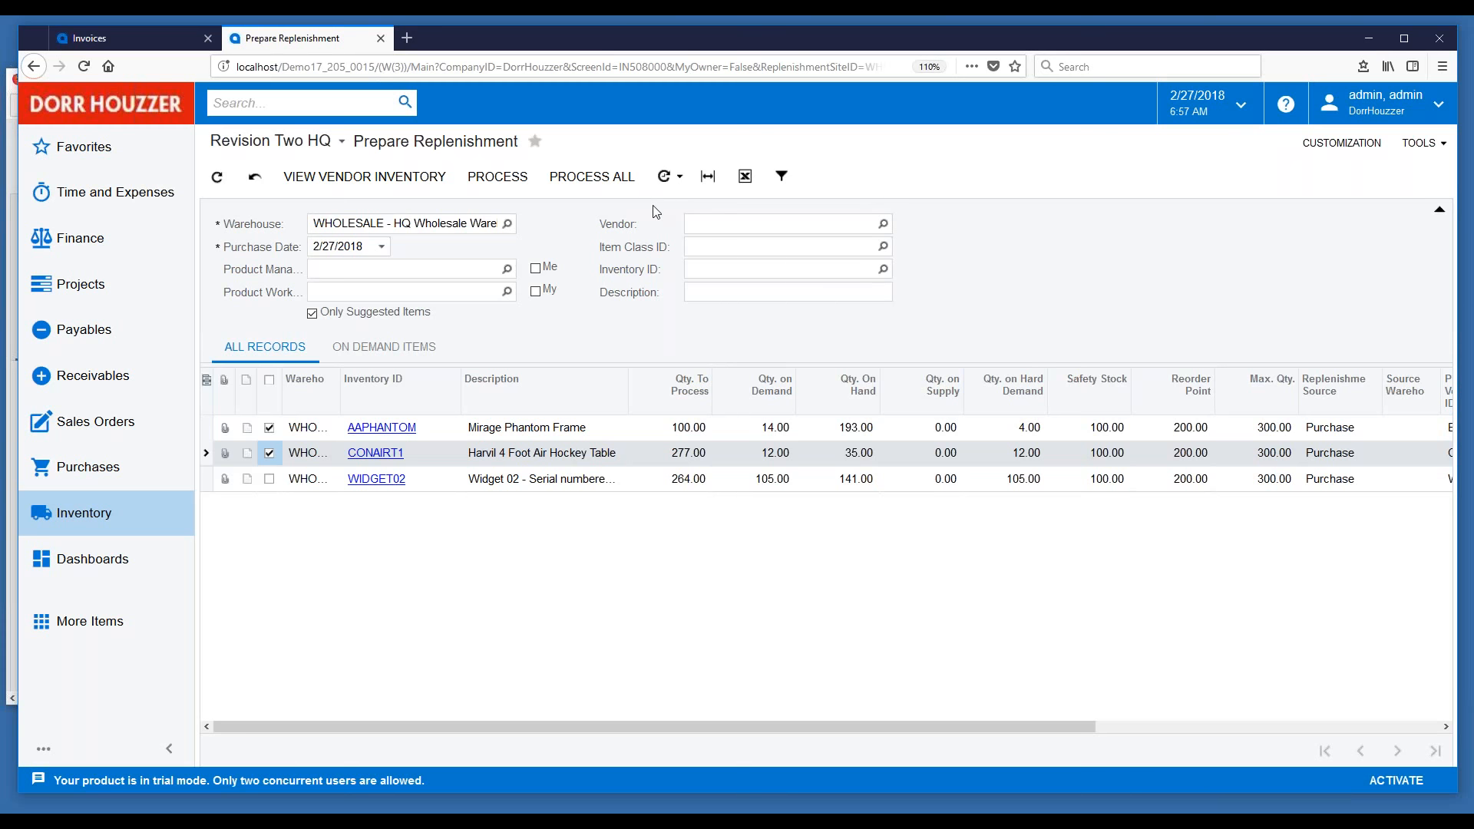
left_click(674, 181)
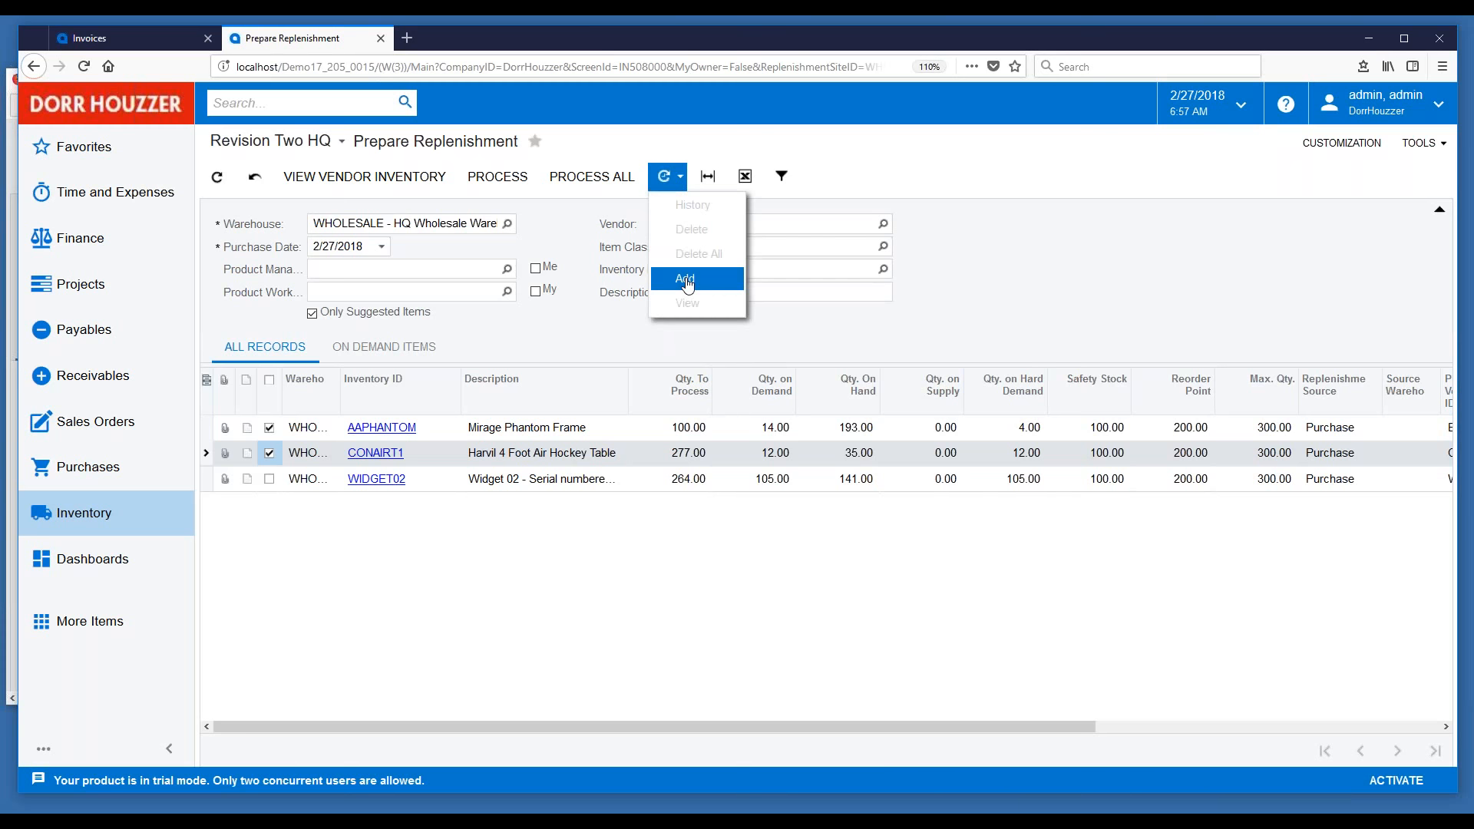
left_click(1018, 275)
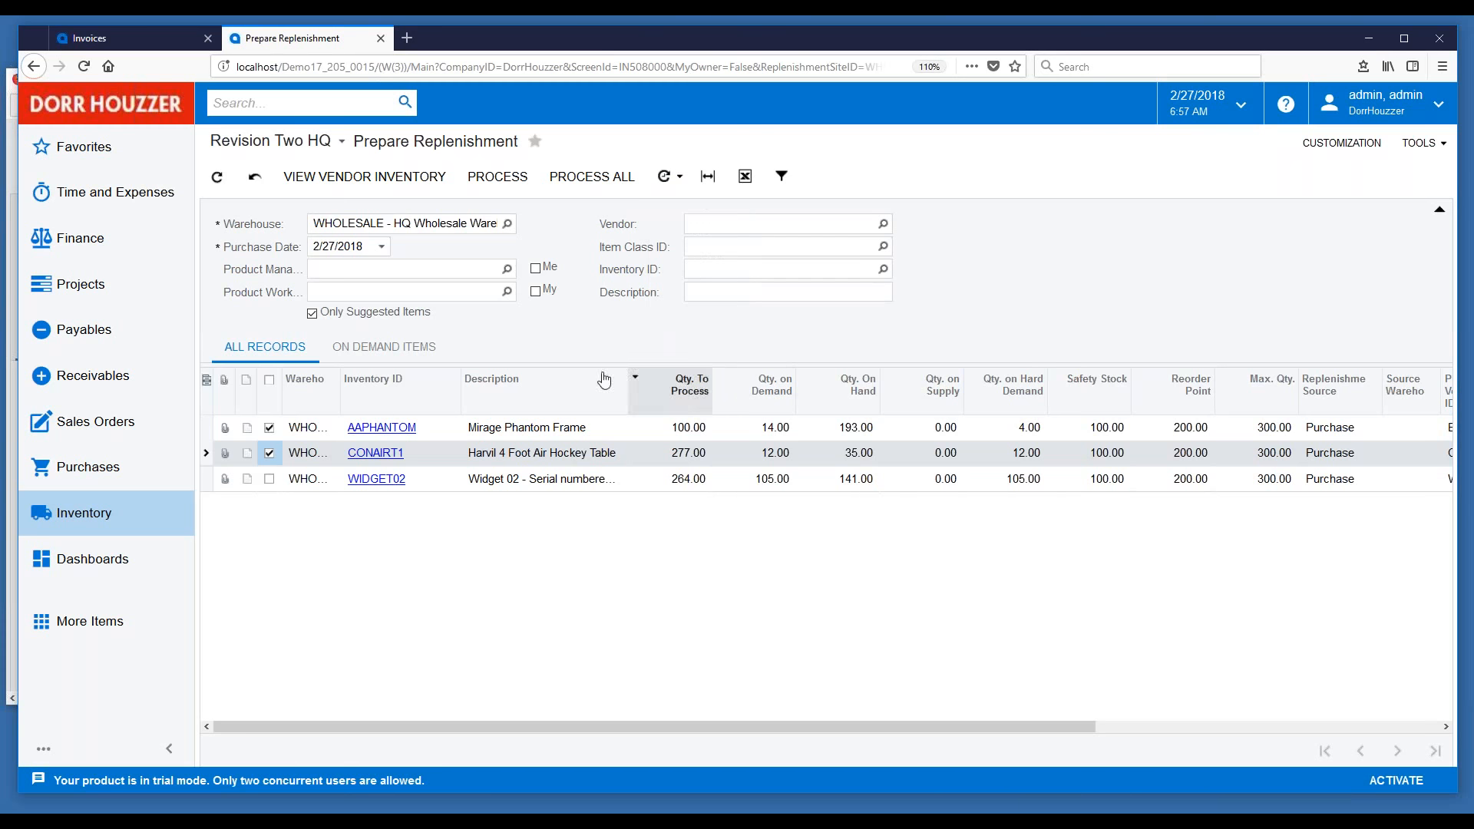
left_click(498, 179)
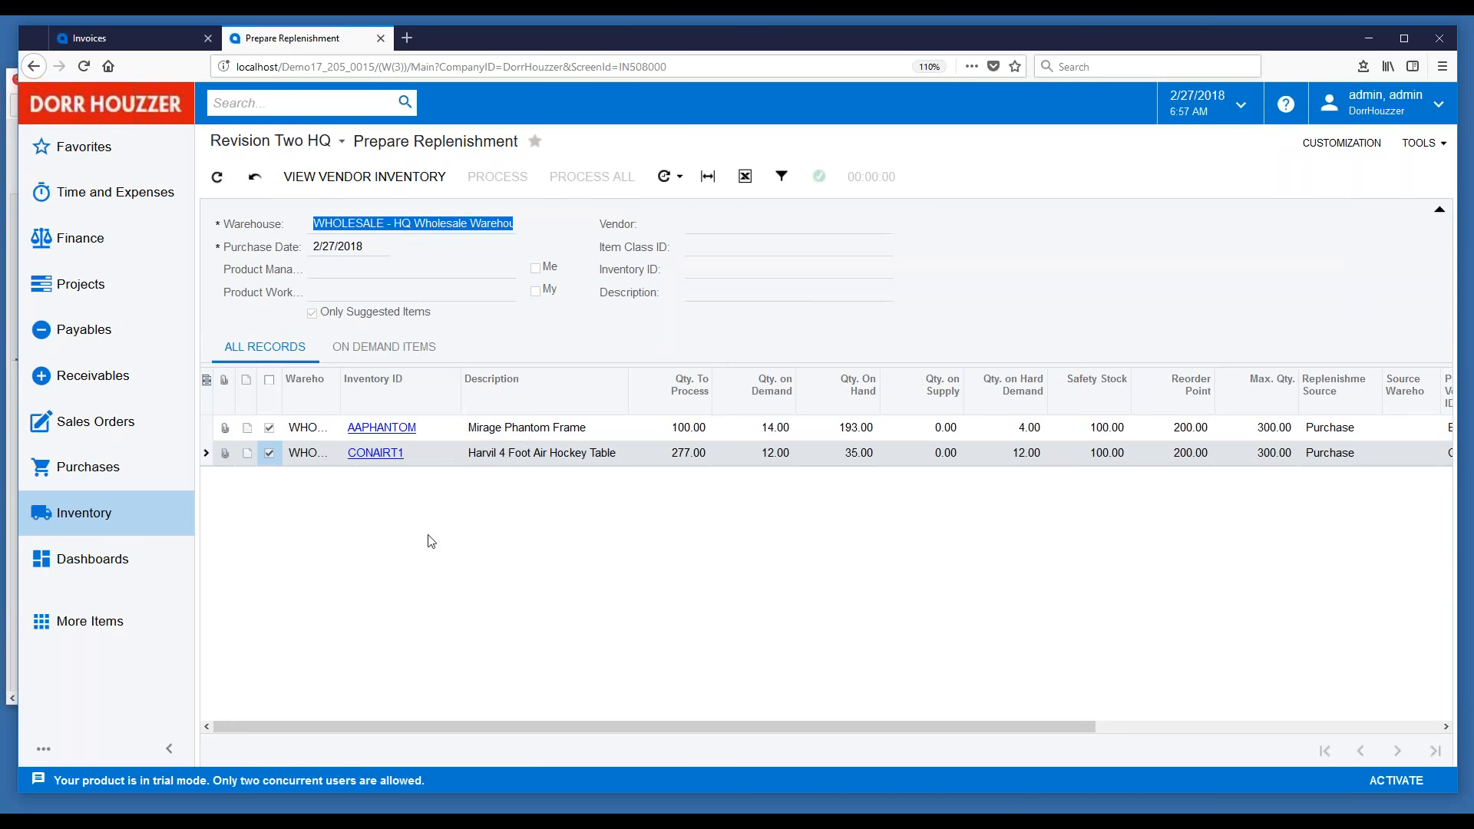
Open Create Purchase Orders and generate a purchase order from the AAPHANTOM replenishment line.
left_click(67, 474)
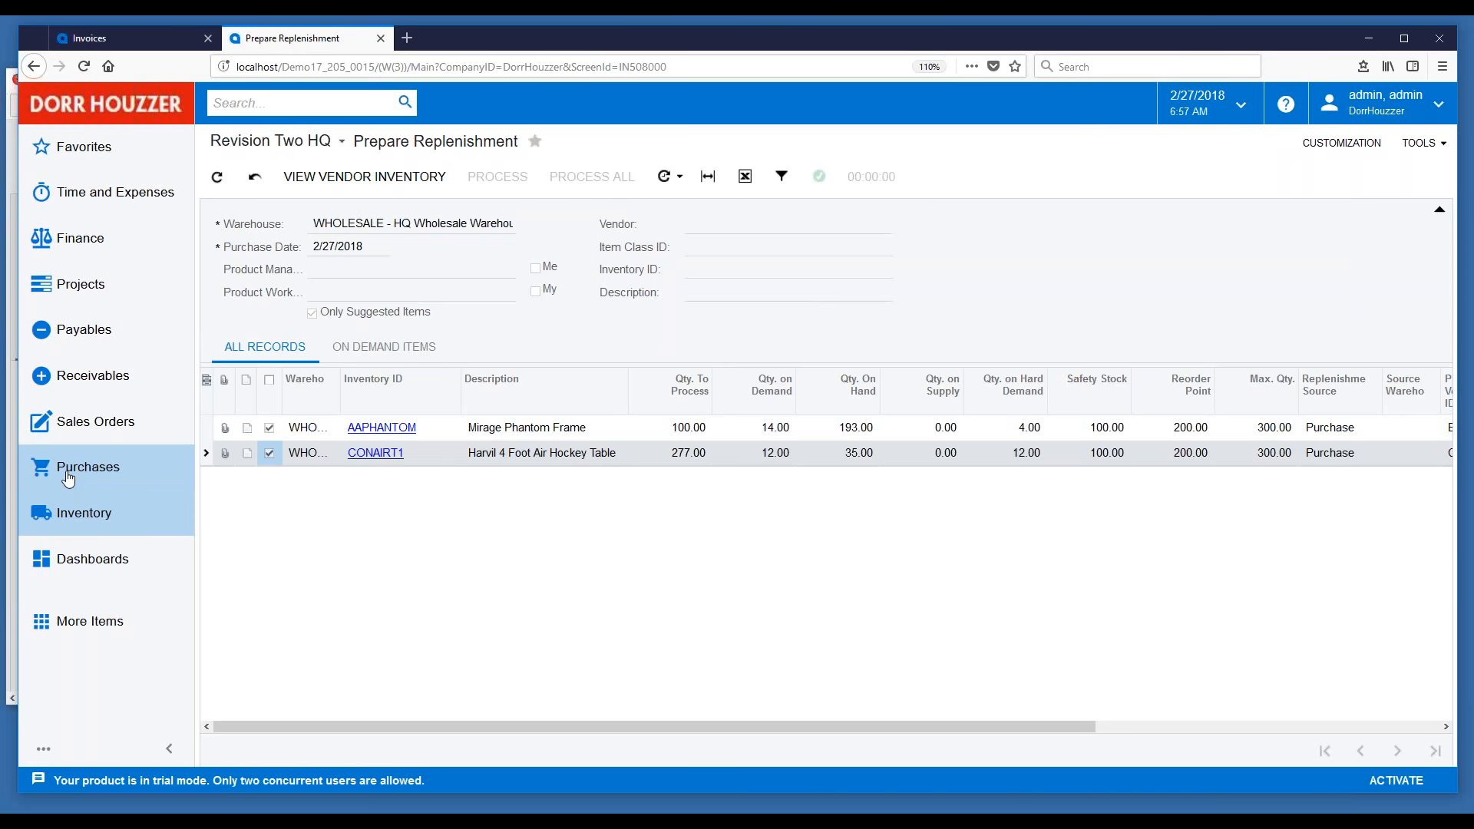
left_click(68, 476)
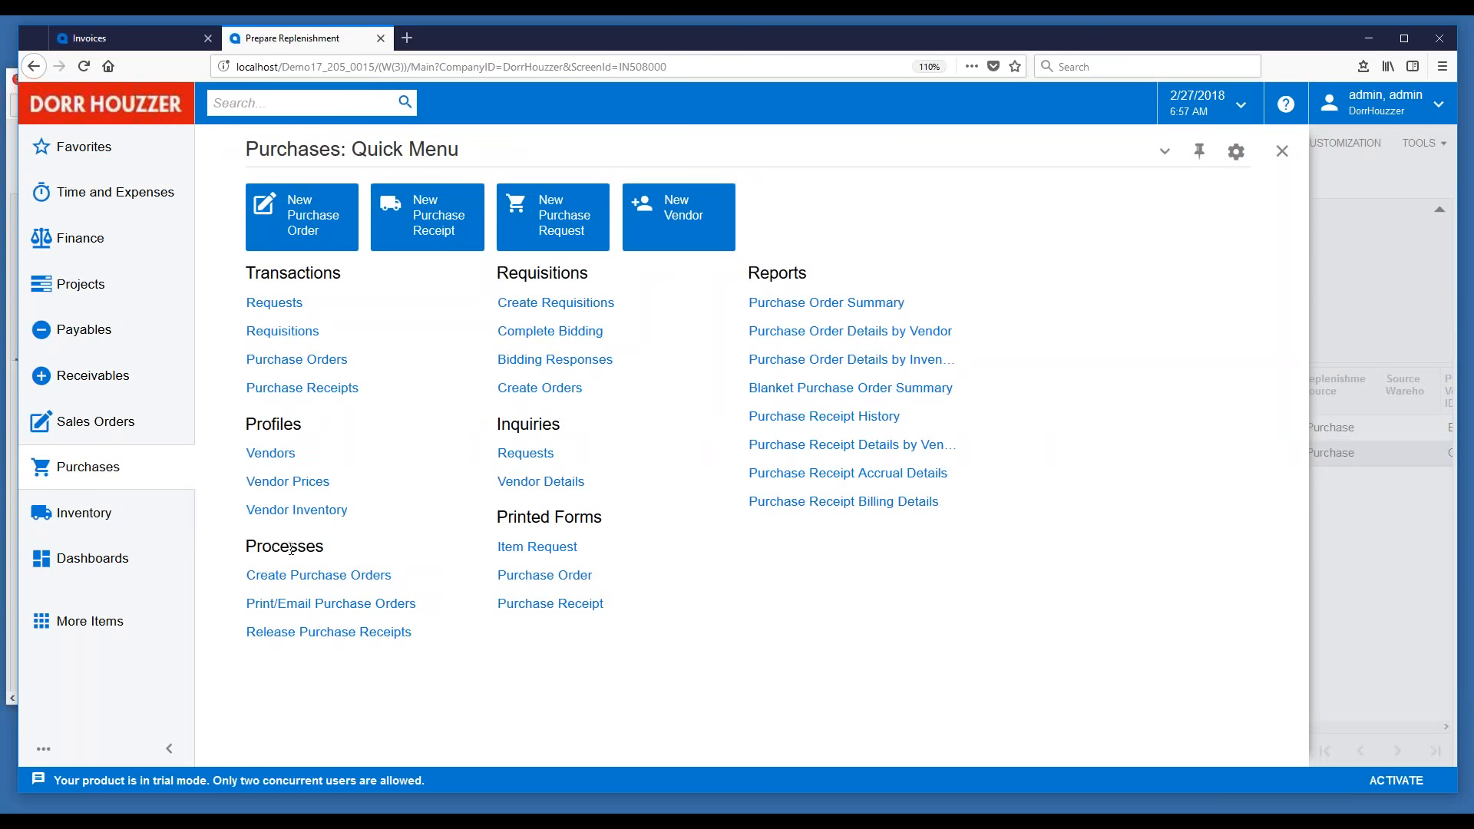
left_click(310, 577)
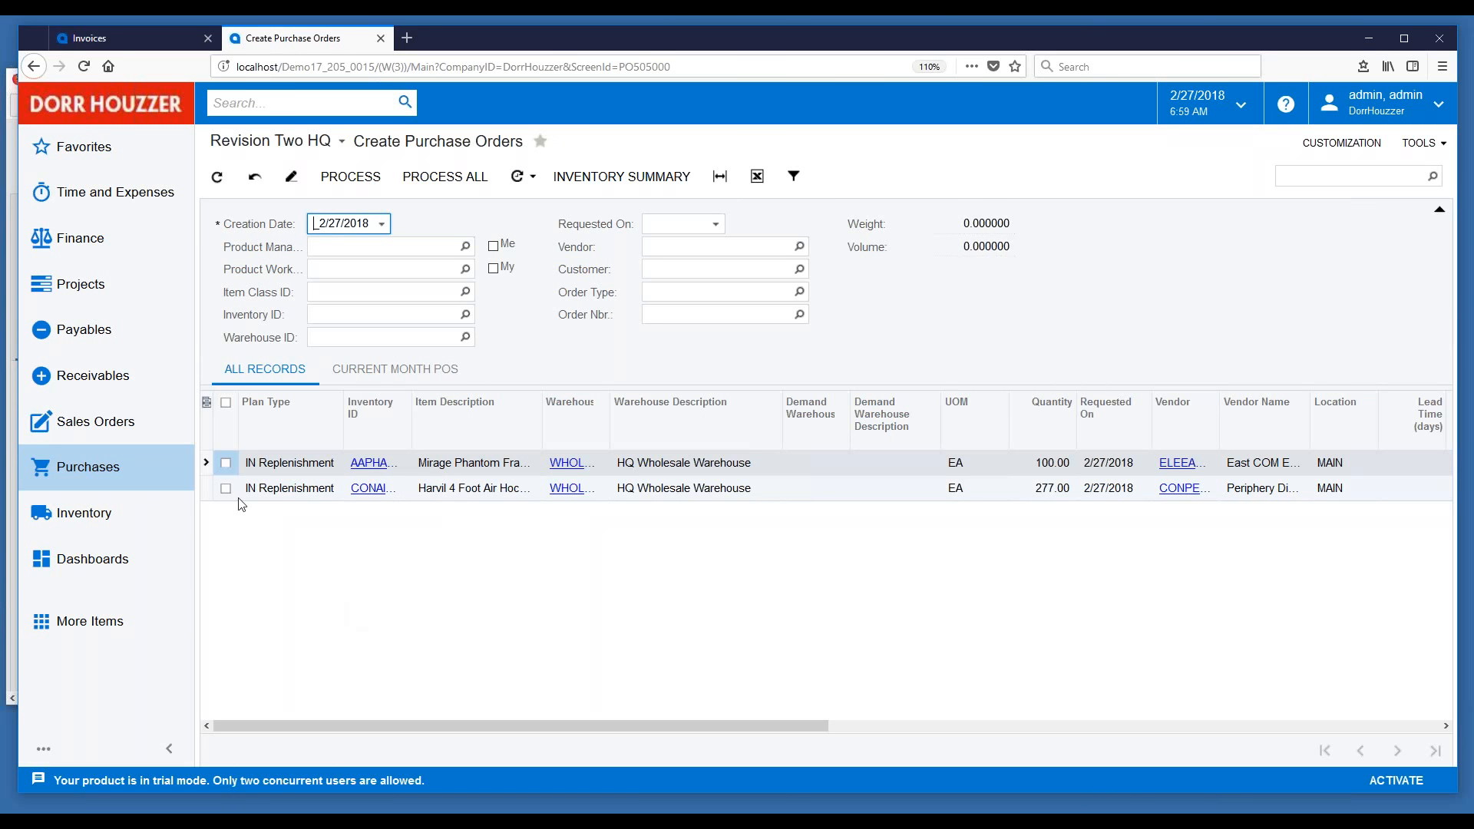
left_click(226, 463)
left_click(338, 184)
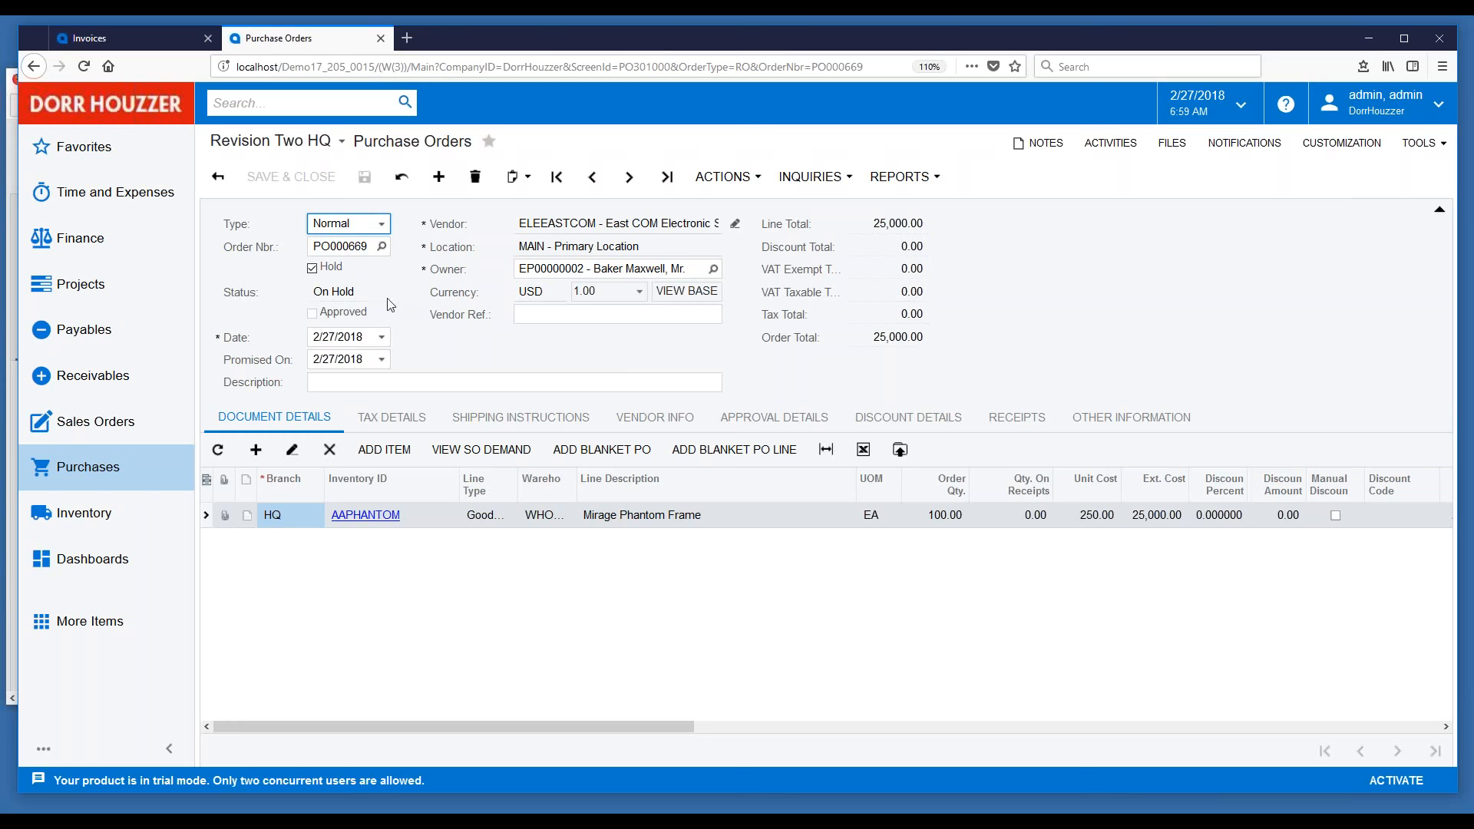
Take the AAPHANTOM purchase order off hold and approve it.
left_click(313, 269)
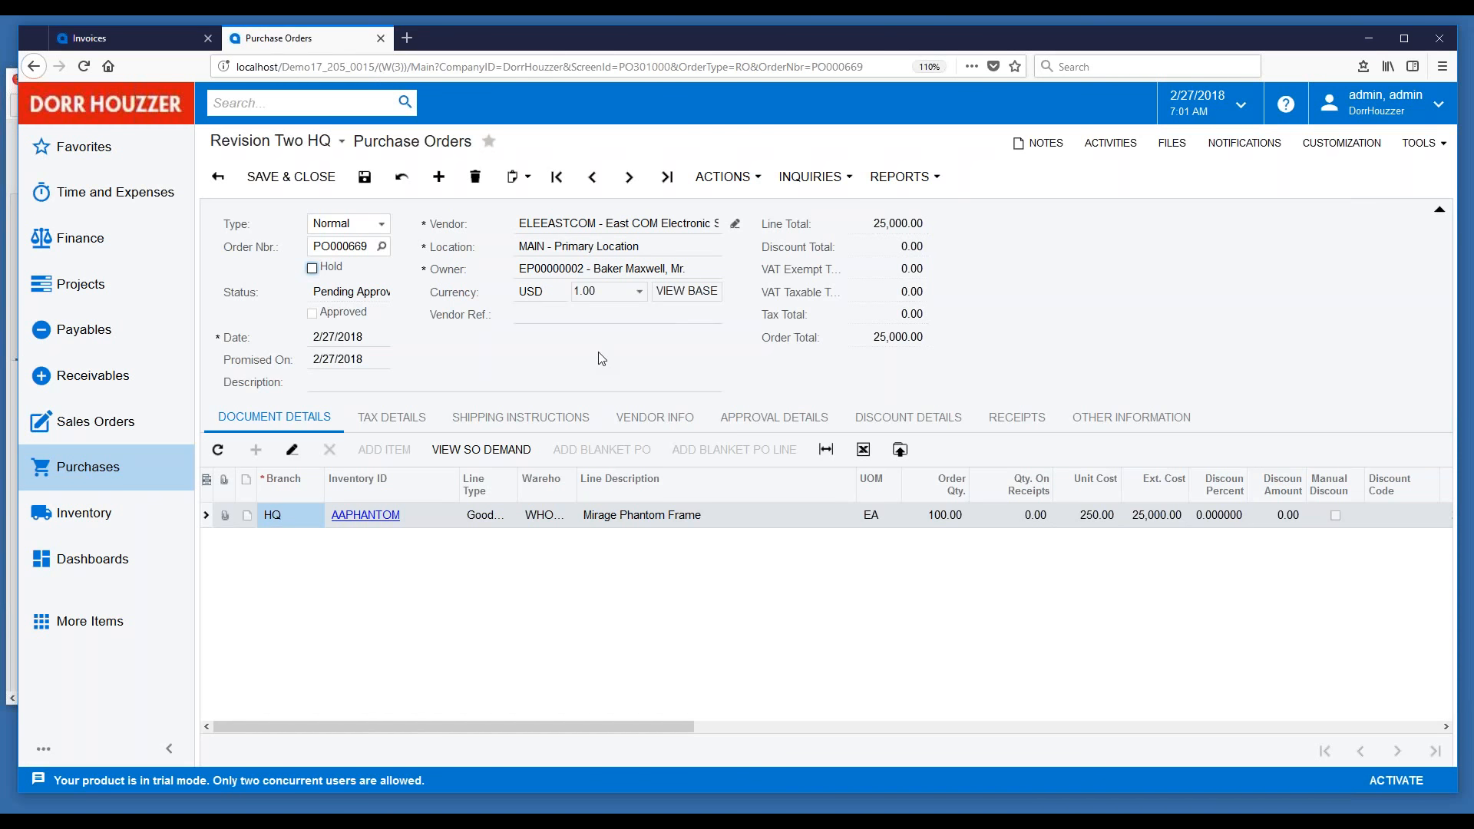
left_click(754, 178)
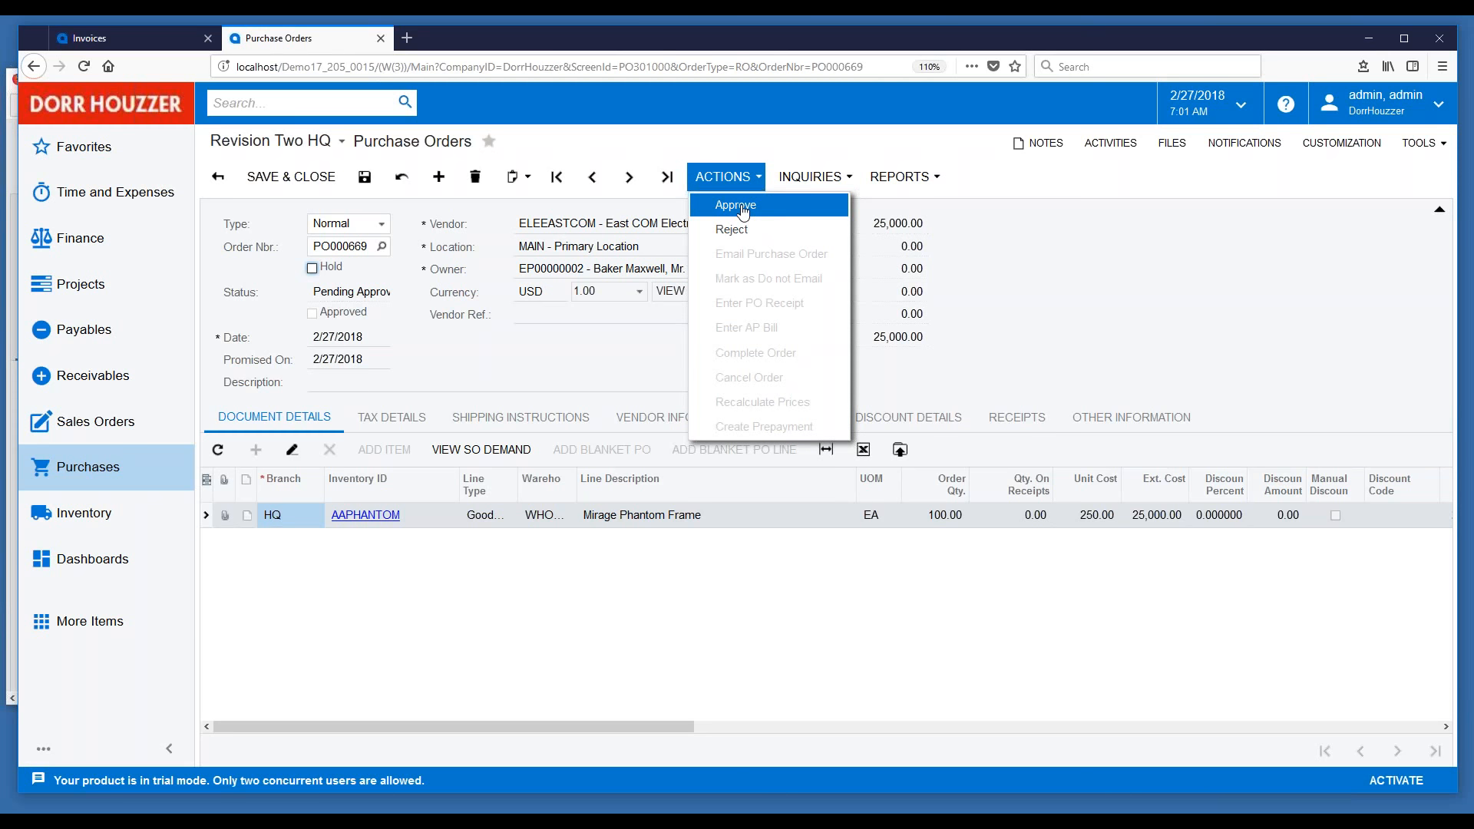
left_click(742, 212)
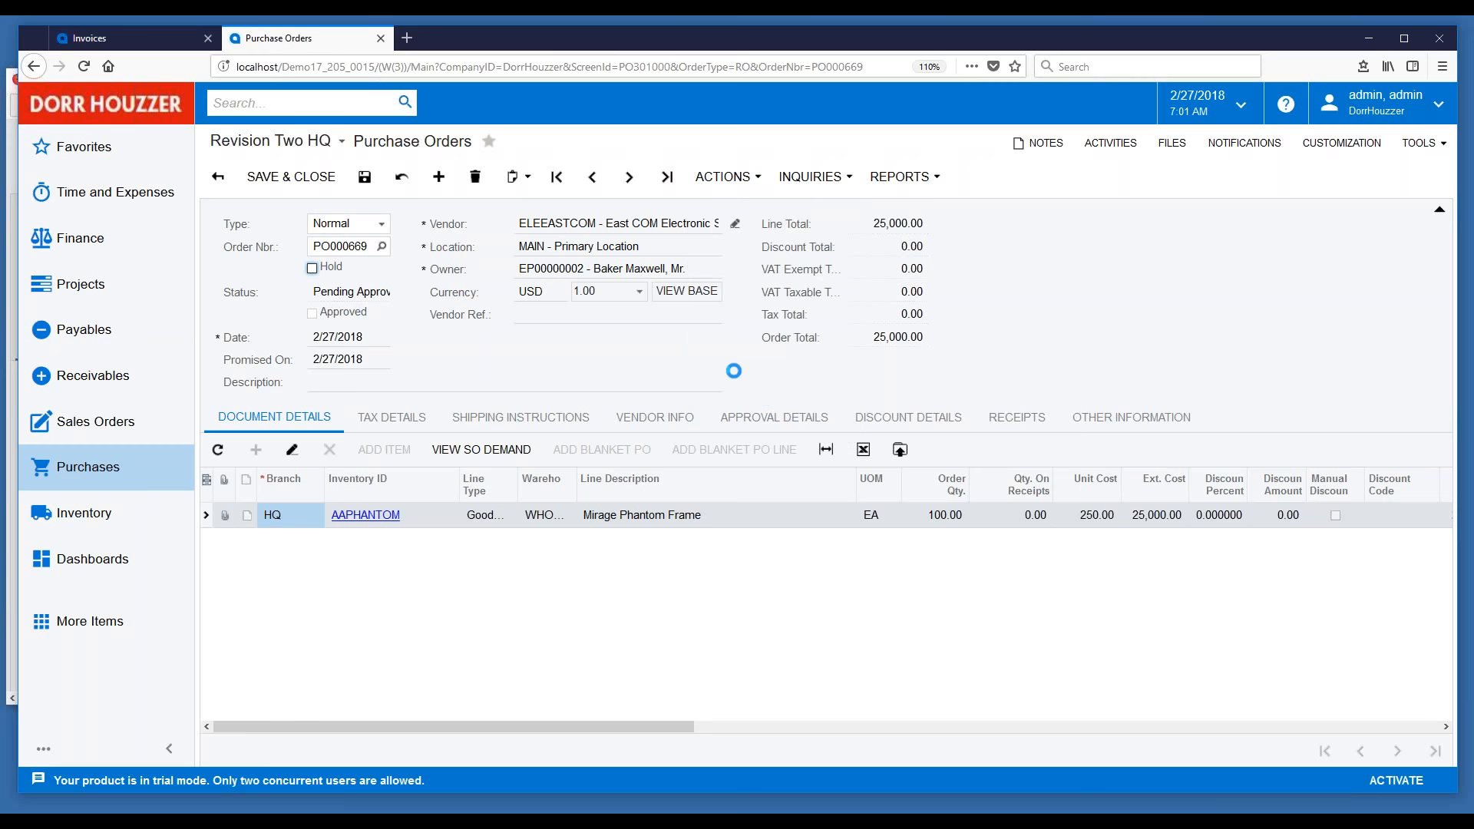
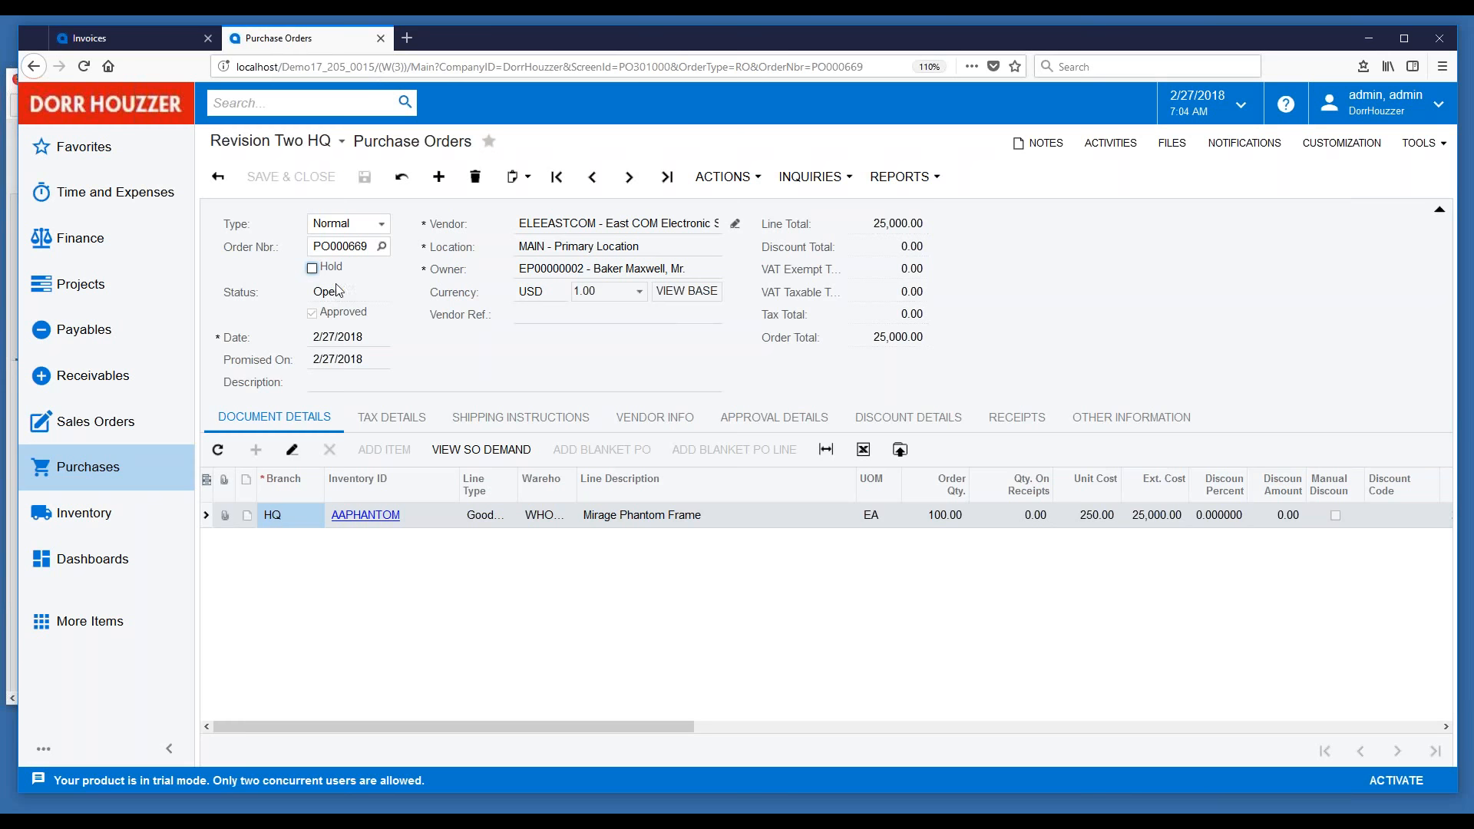
Create a purchase receipt from the approved AAPHANTOM purchase order, check the receipt quantity, enter the vendor reference number, and save it.
left_click(752, 179)
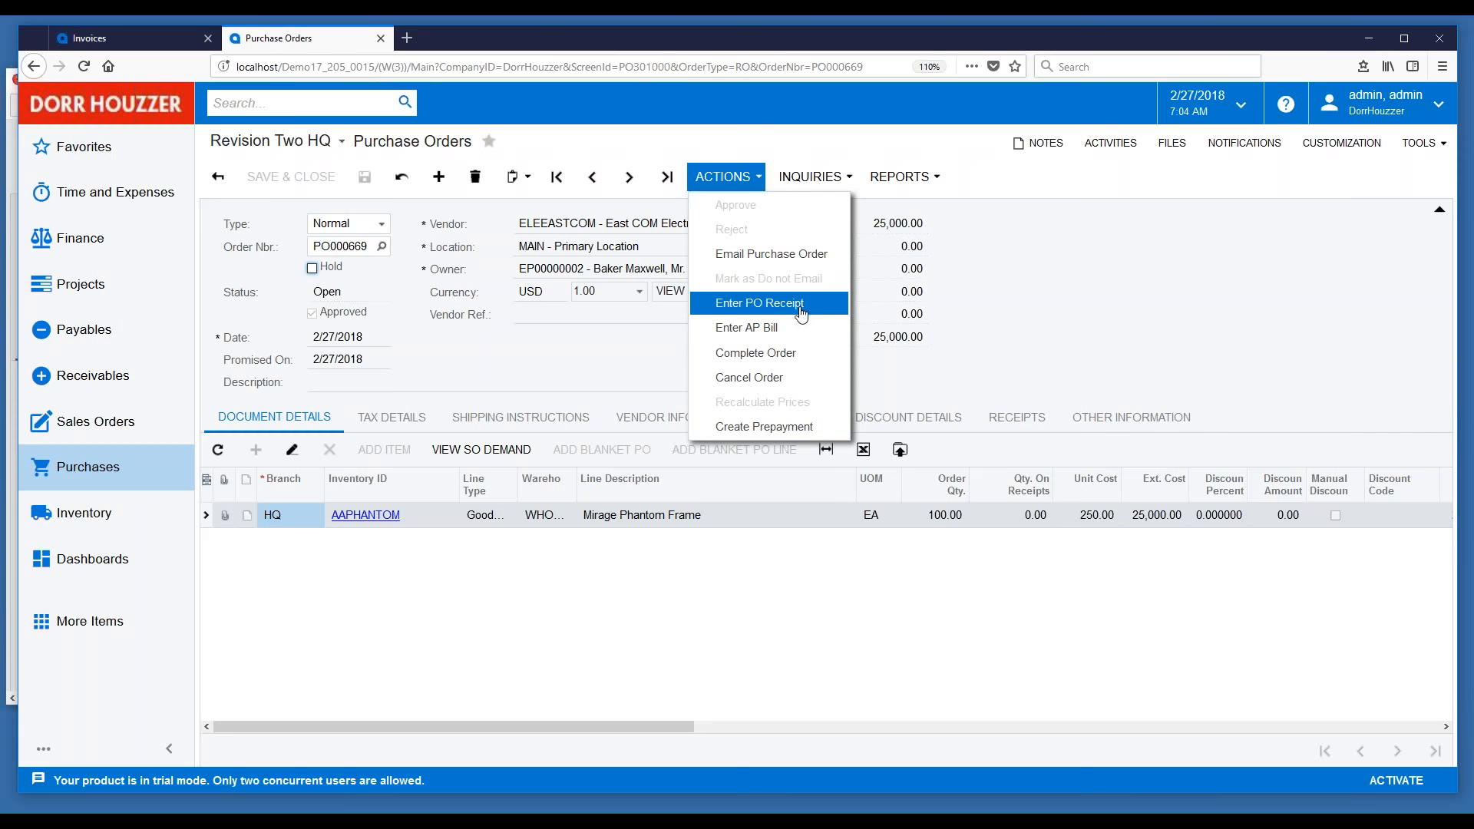
left_click(760, 307)
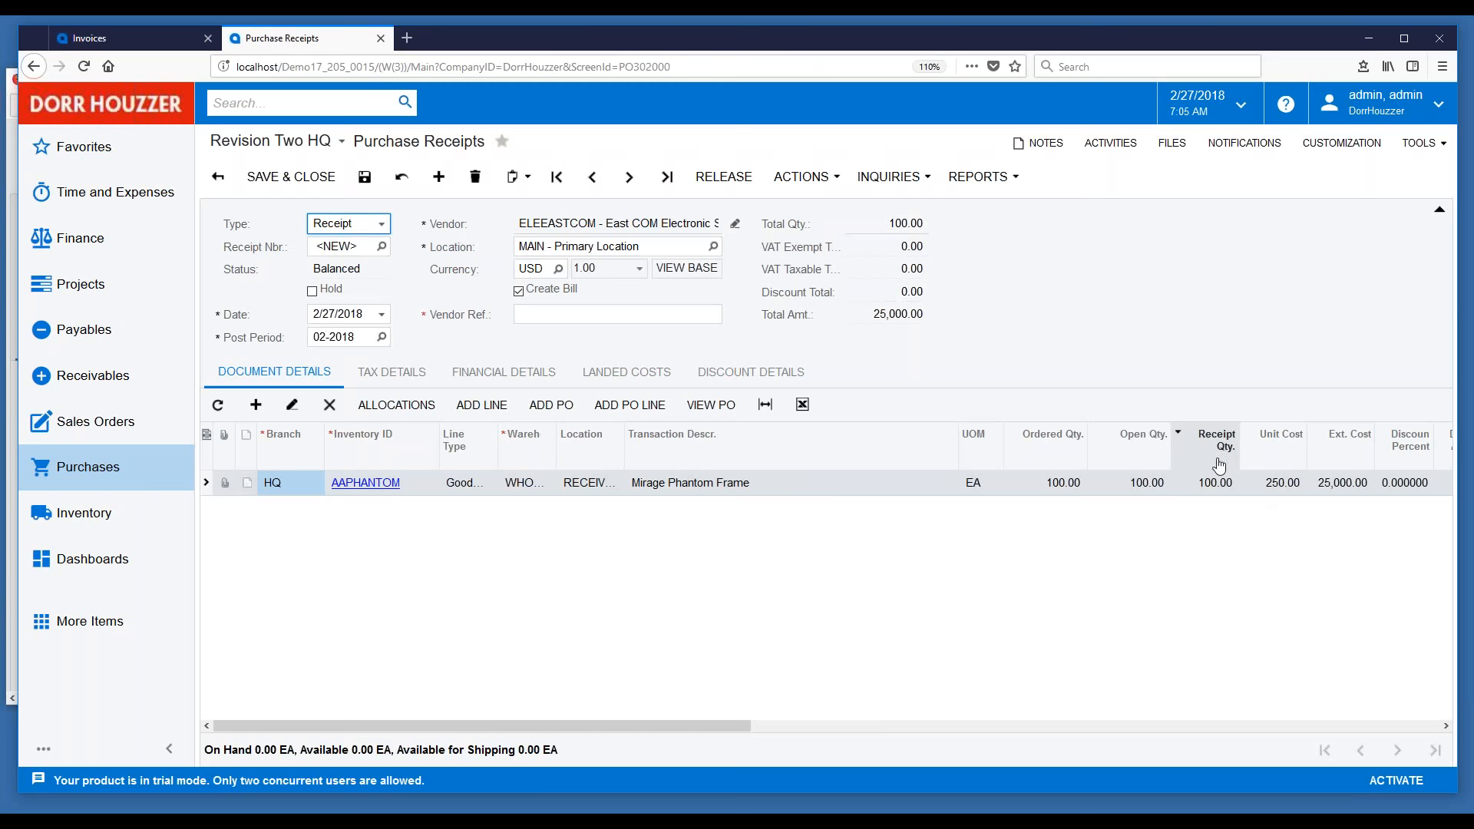
left_click(1216, 489)
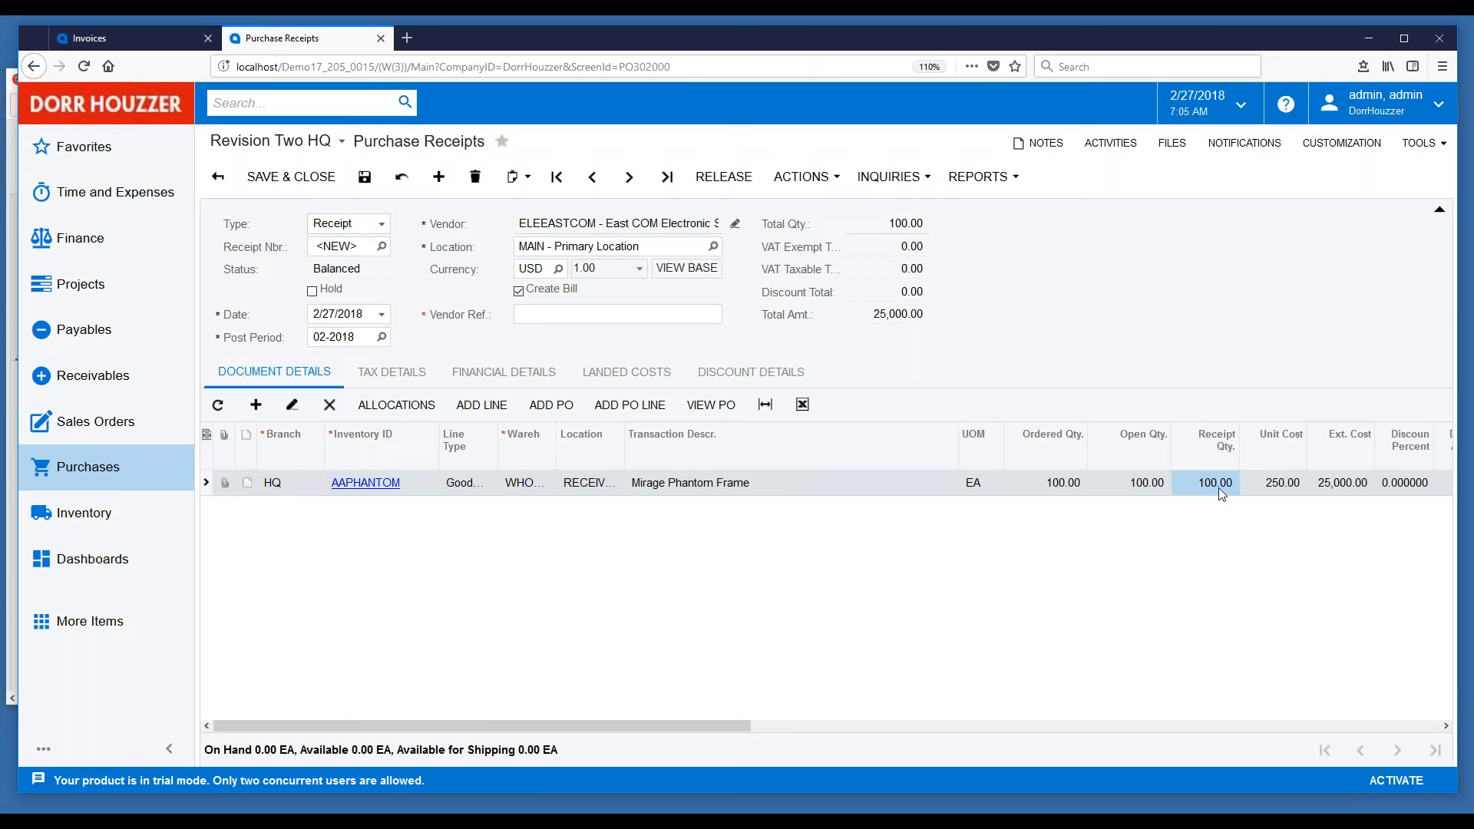
left_click(1215, 487)
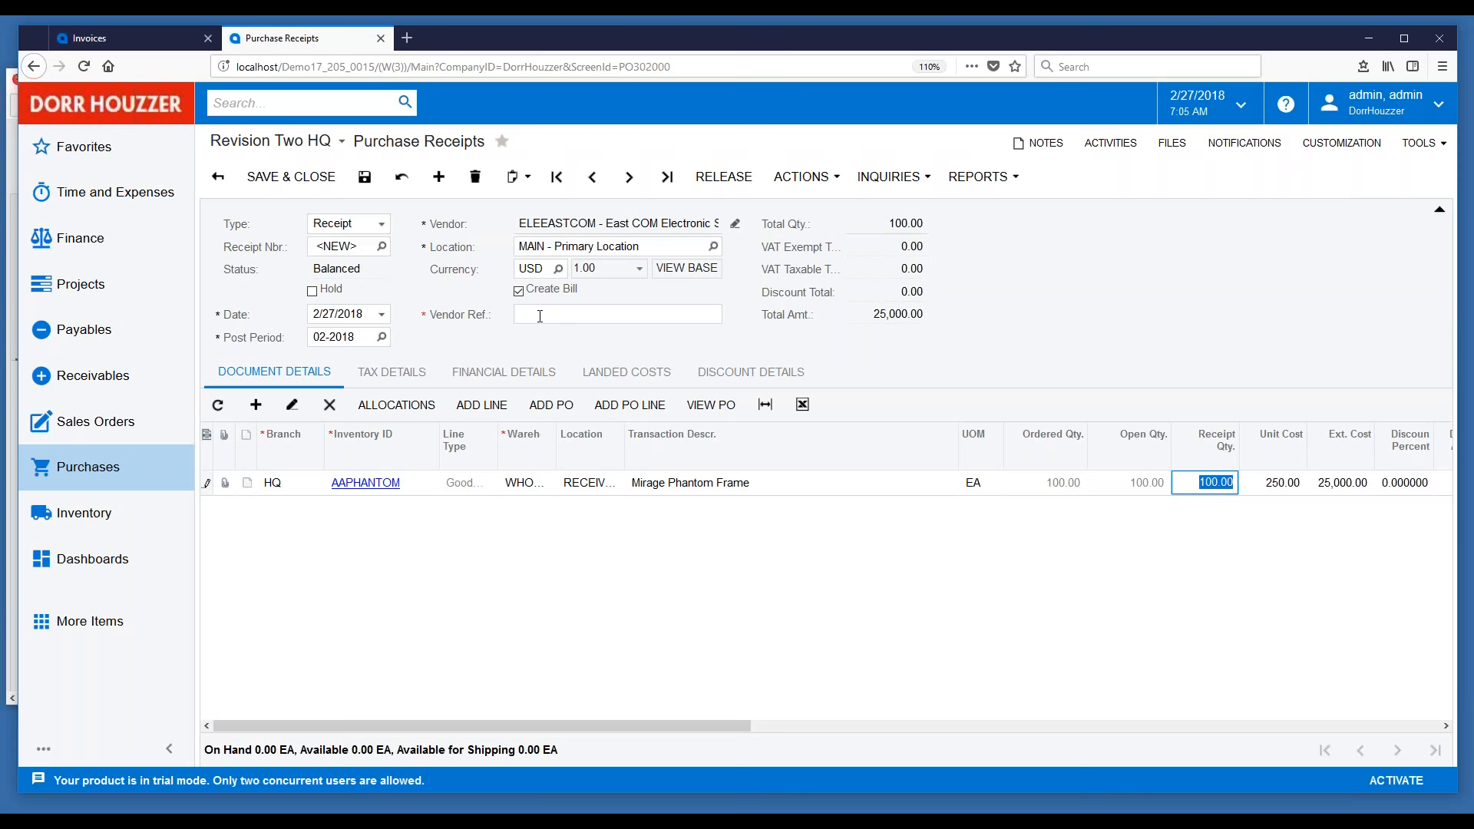
left_click(539, 316)
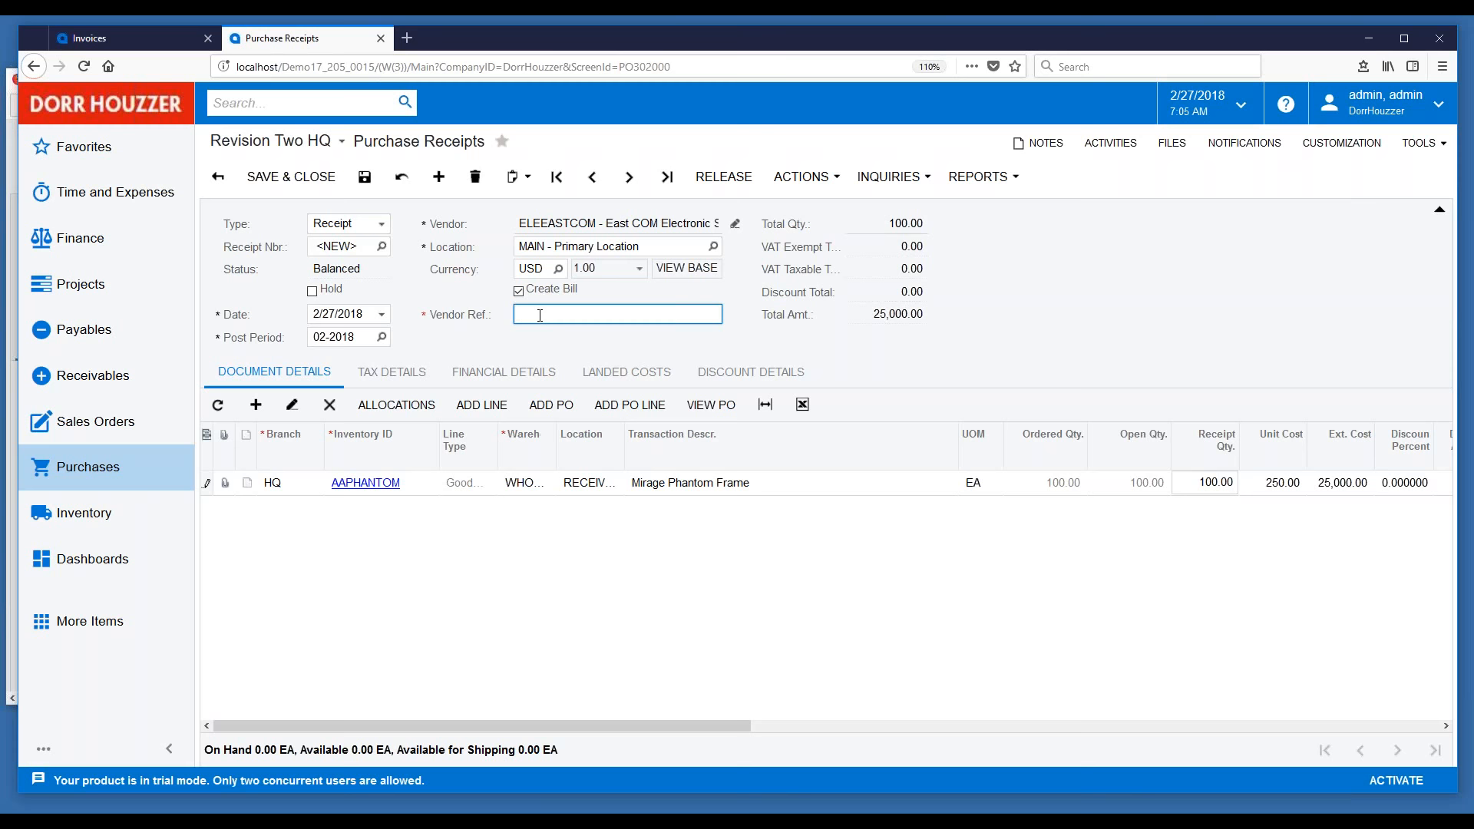
type("95684523")
left_click(364, 177)
Try a TRANSPORT landed cost line on the purchase receipt, check its amount field, and delete the line.
left_click(628, 374)
left_click(256, 405)
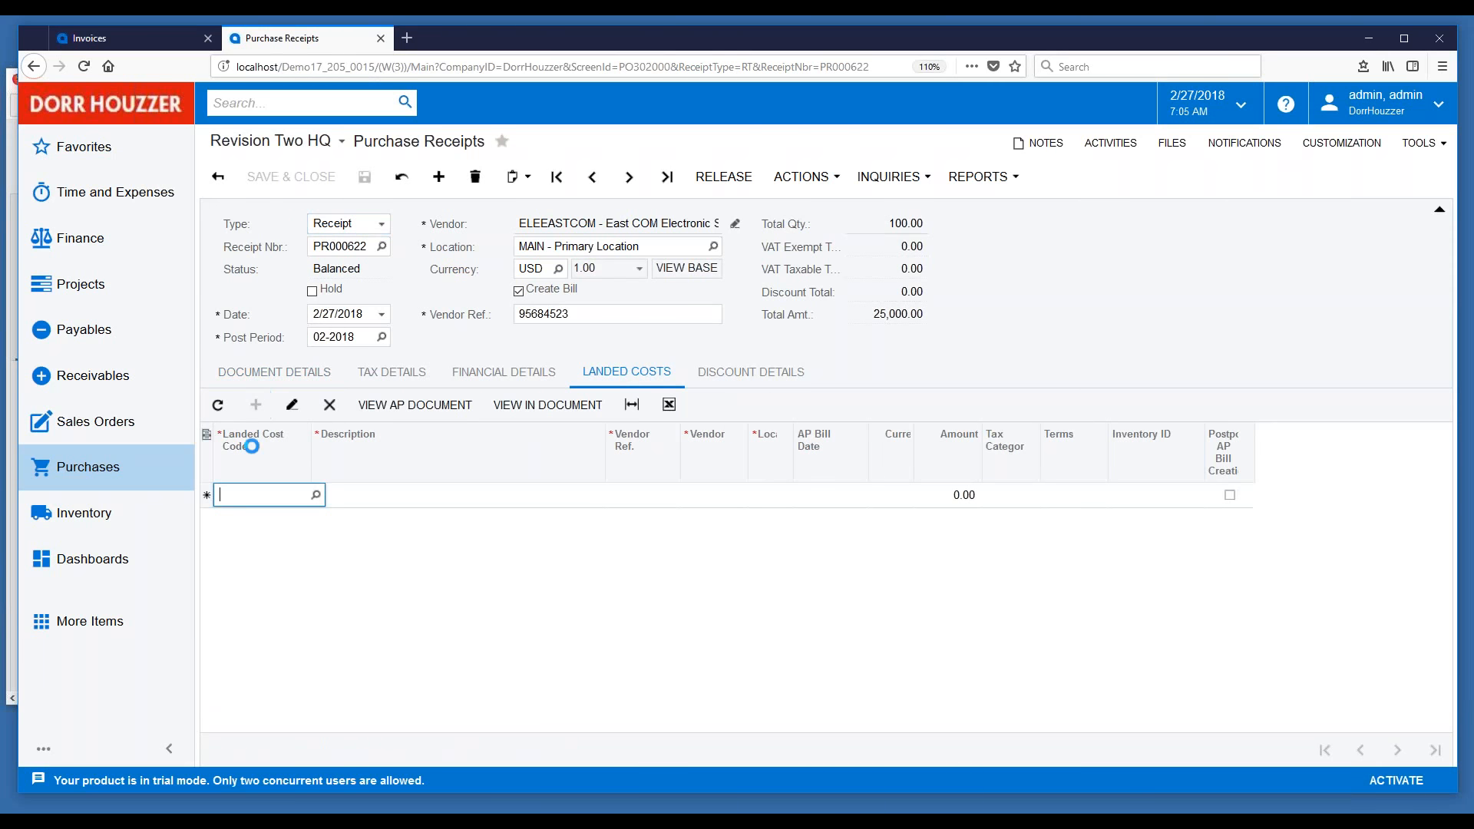
left_click(316, 495)
double_click(279, 647)
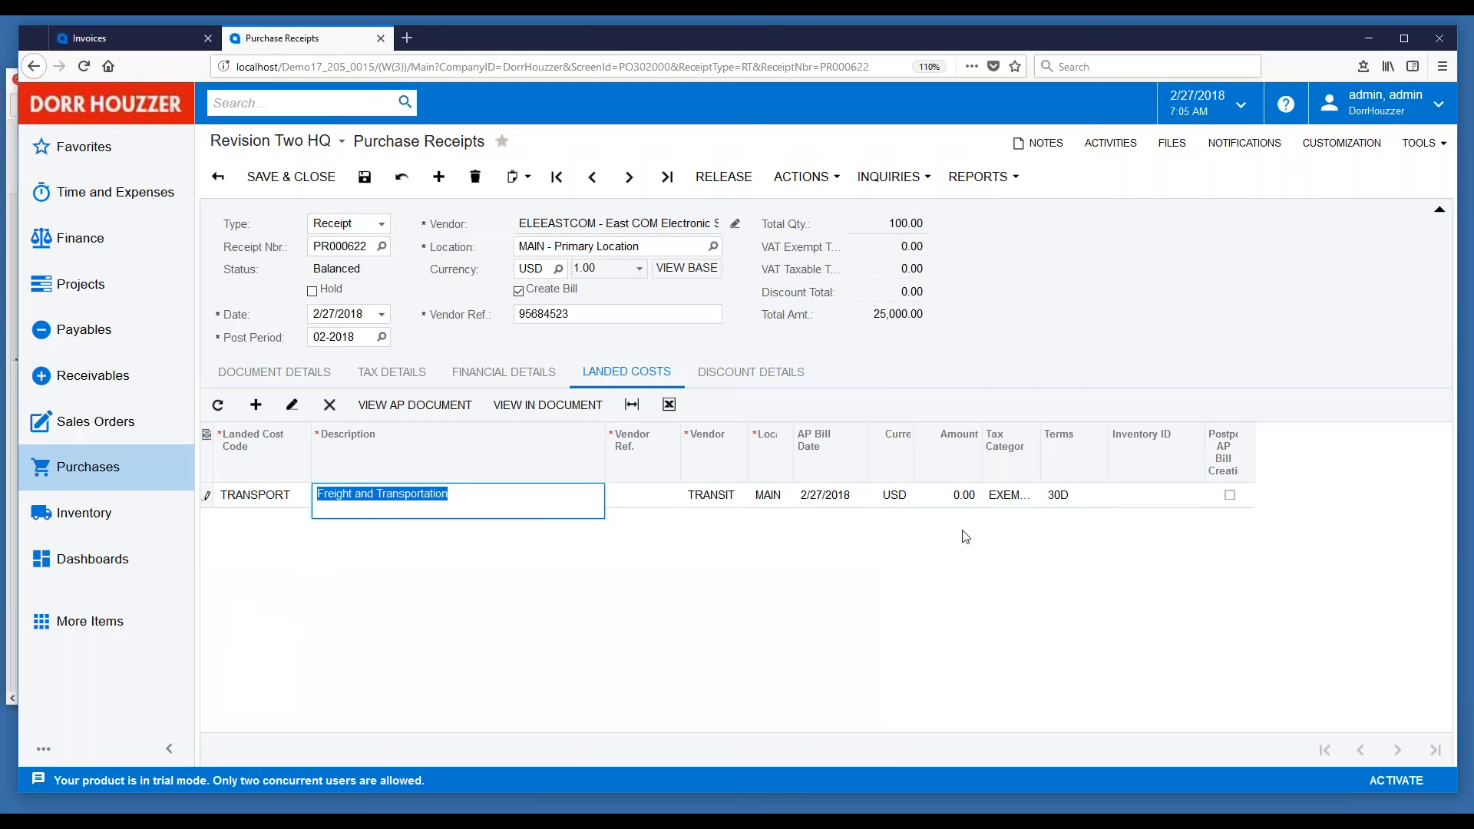
left_click(950, 499)
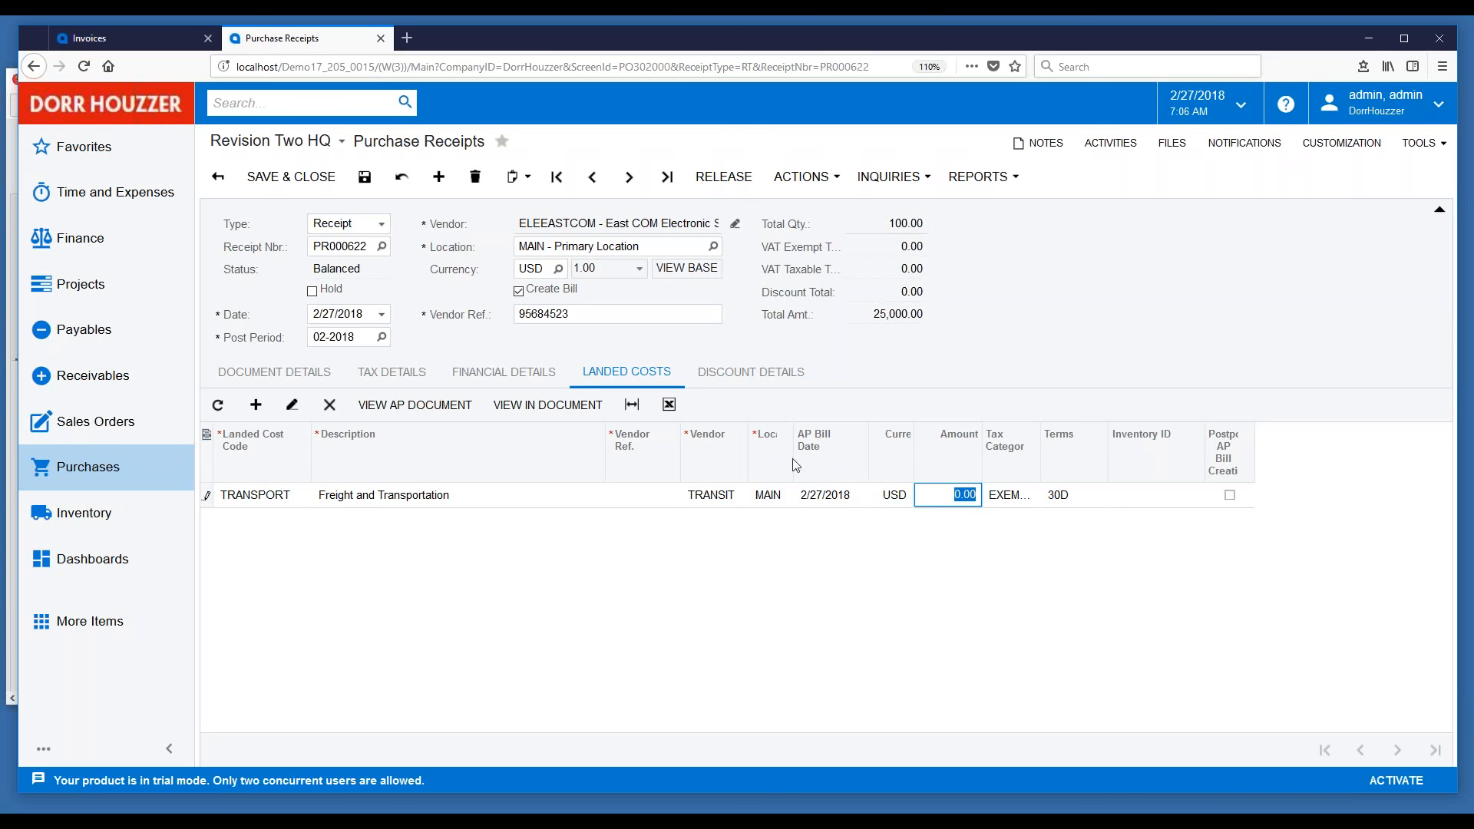
left_click(330, 407)
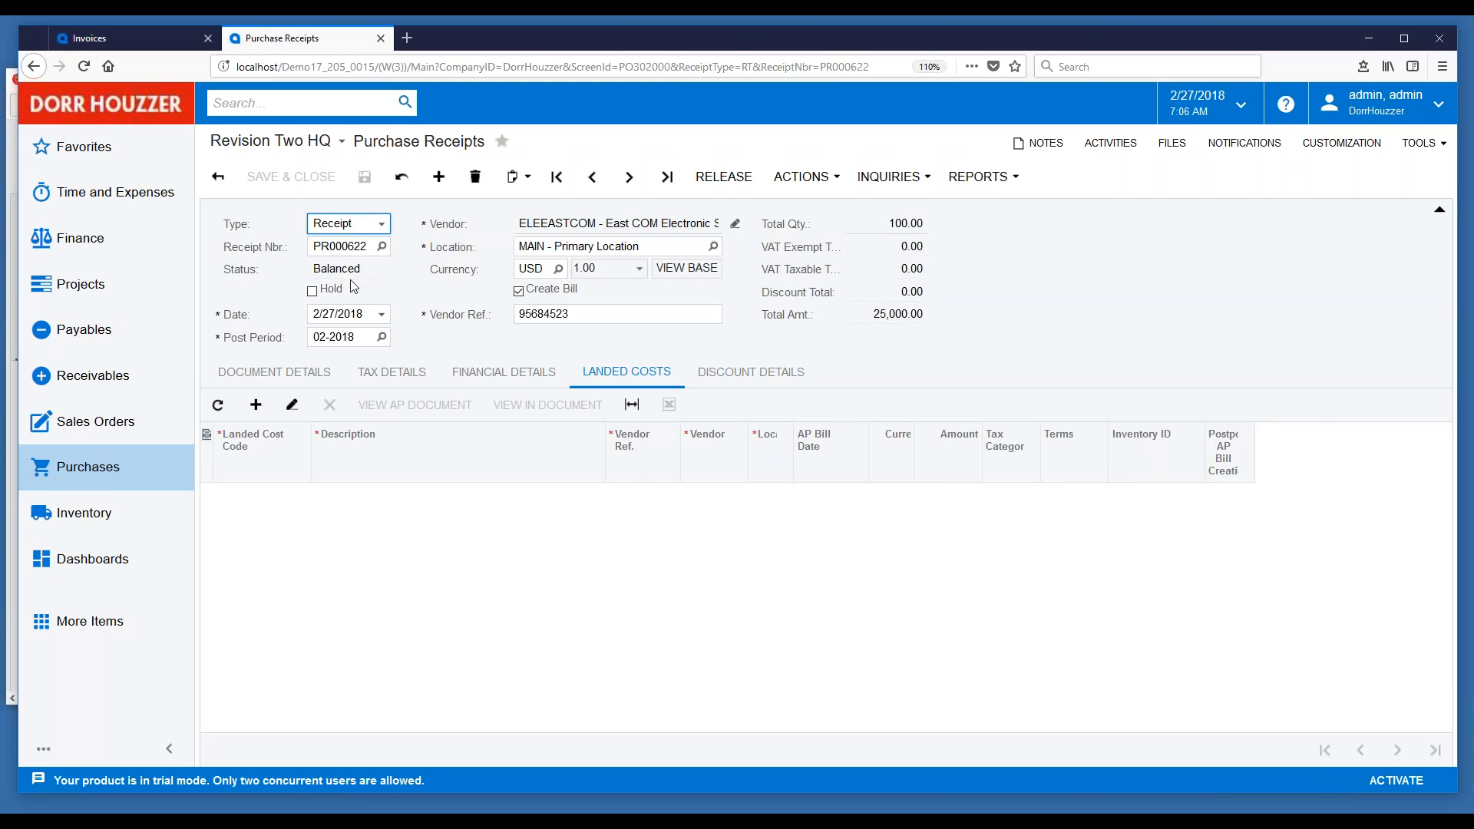
Release the purchase receipt and open its financial details.
left_click(726, 186)
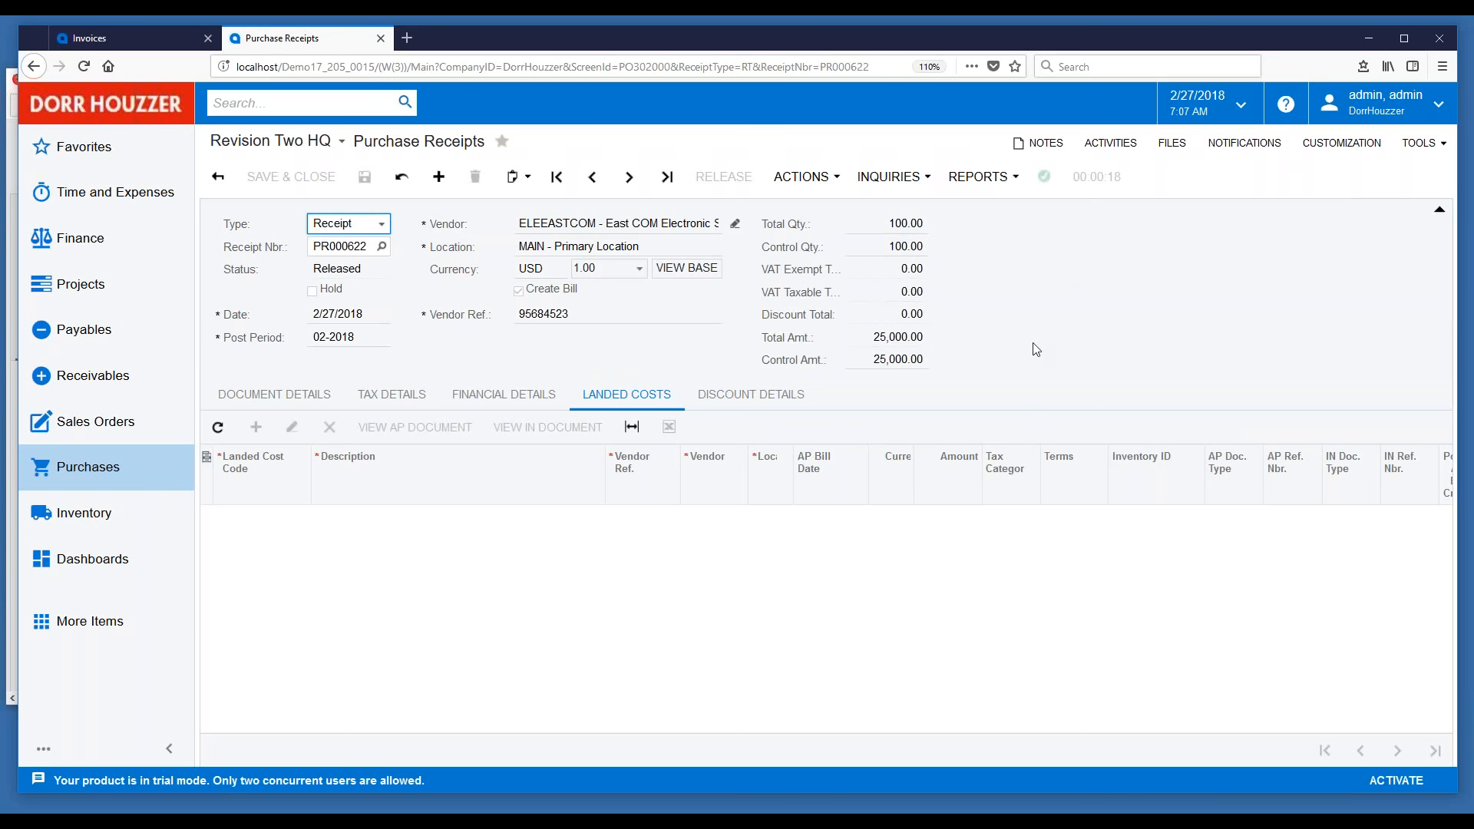
left_click(501, 400)
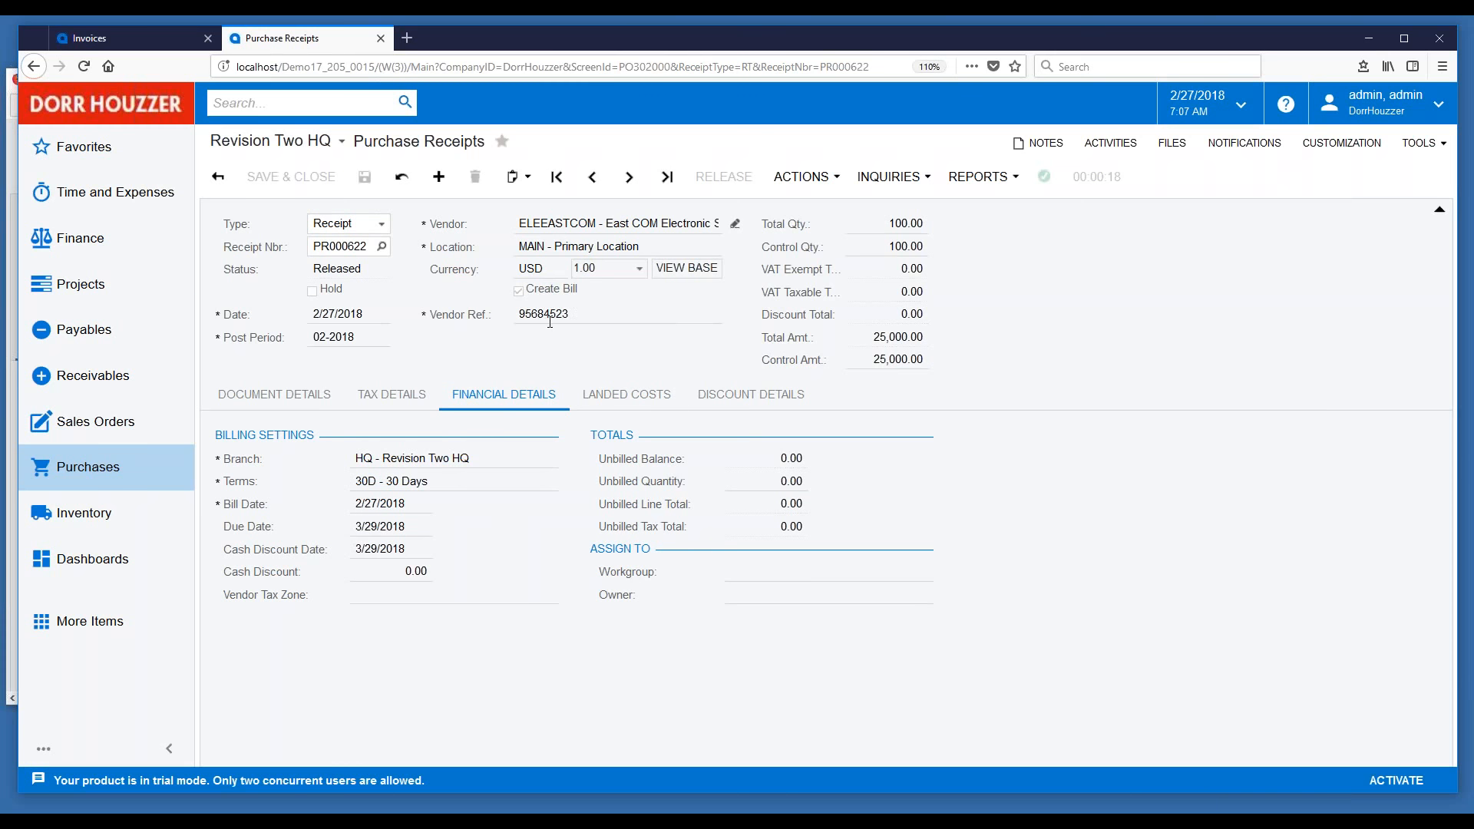
Open the AP bill generated from the receipt and examine the journal transactions of its linked GL batch.
left_click(926, 179)
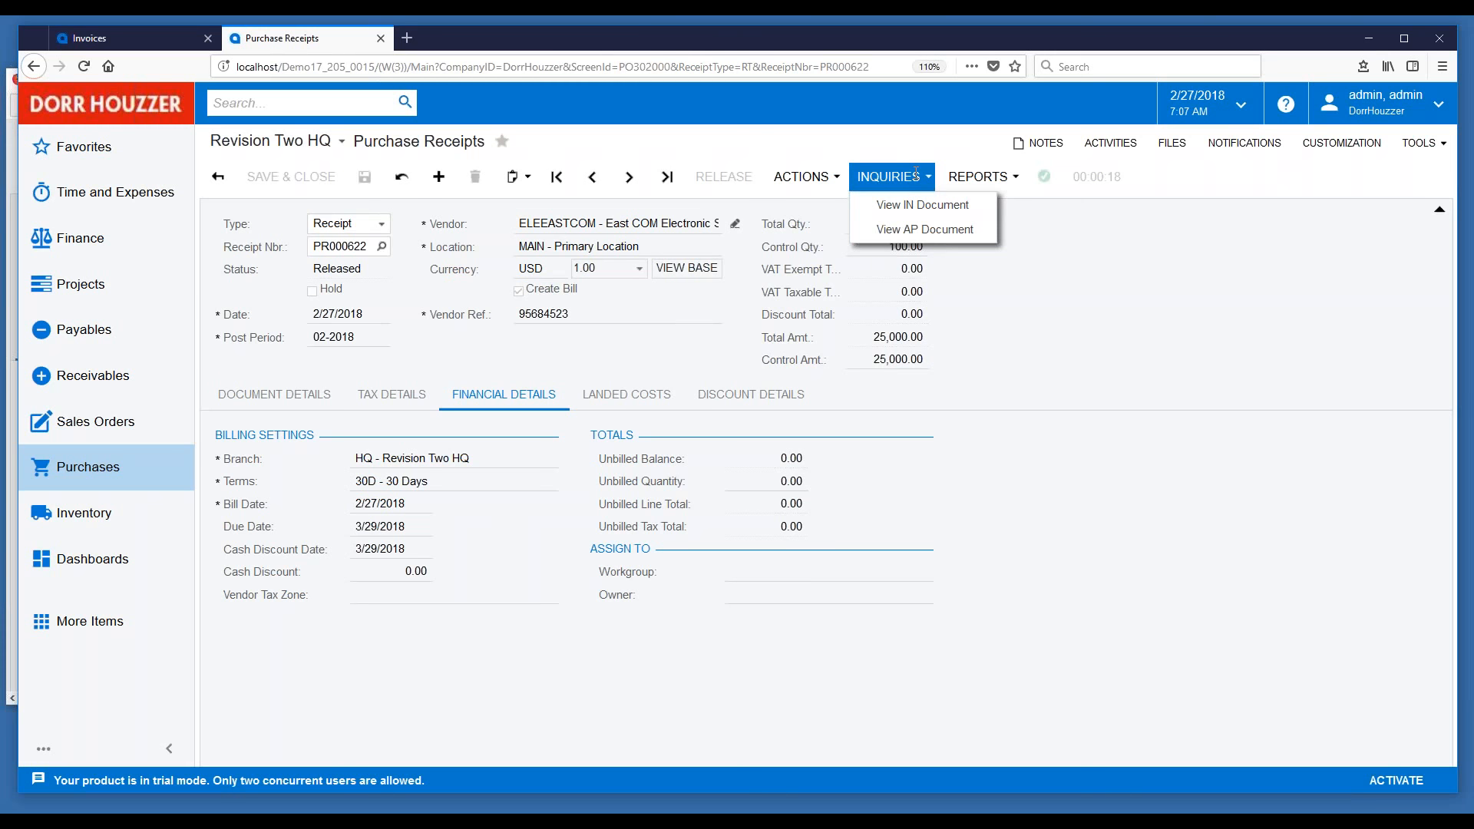
left_click(916, 235)
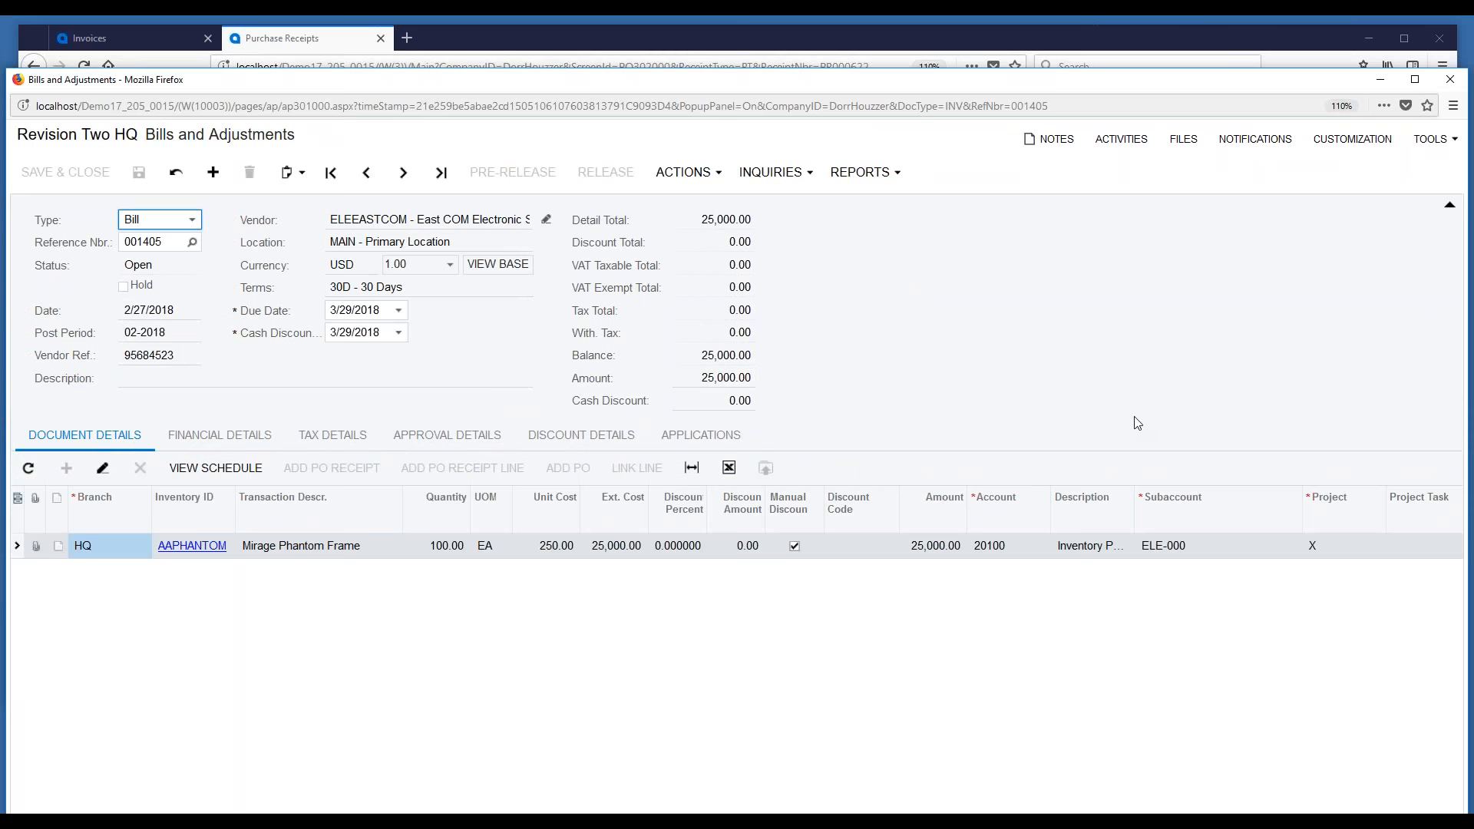
left_click(220, 446)
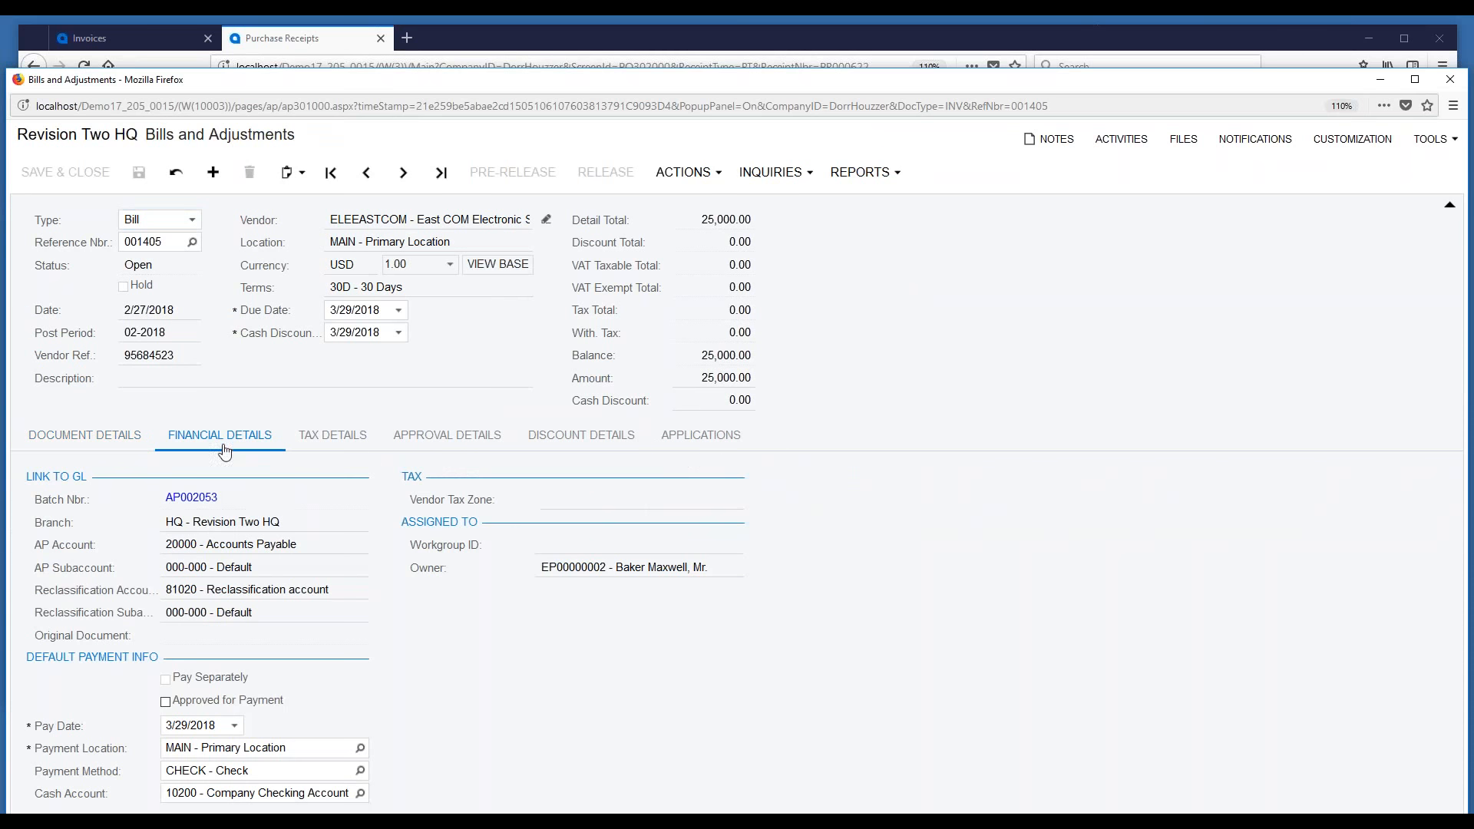
left_click(189, 500)
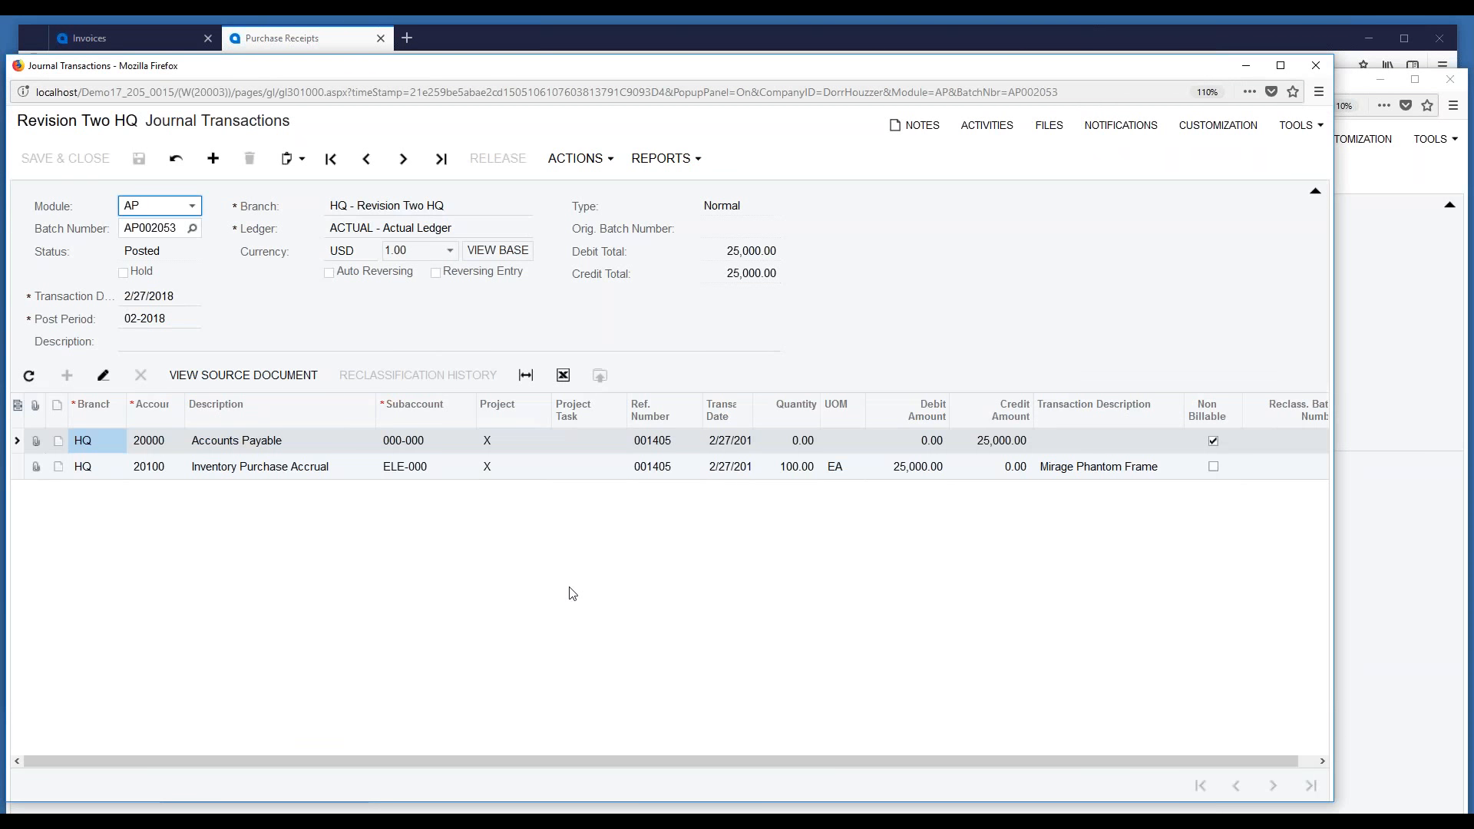
left_click(1317, 72)
Open the inventory document generated from the receipt, examine its GL batch's journal transactions, and return to the purchase receipt.
left_click(911, 179)
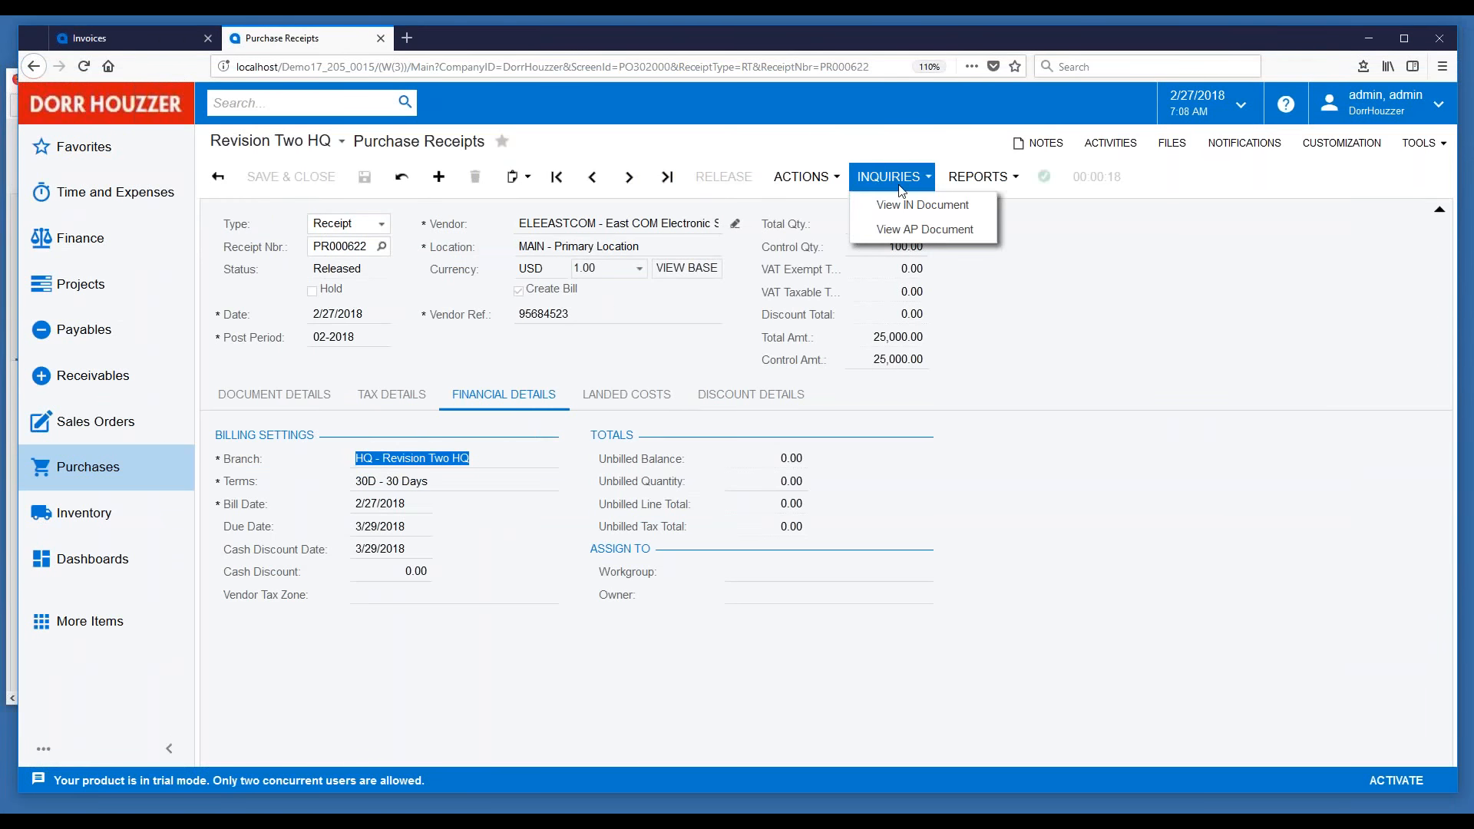
left_click(940, 215)
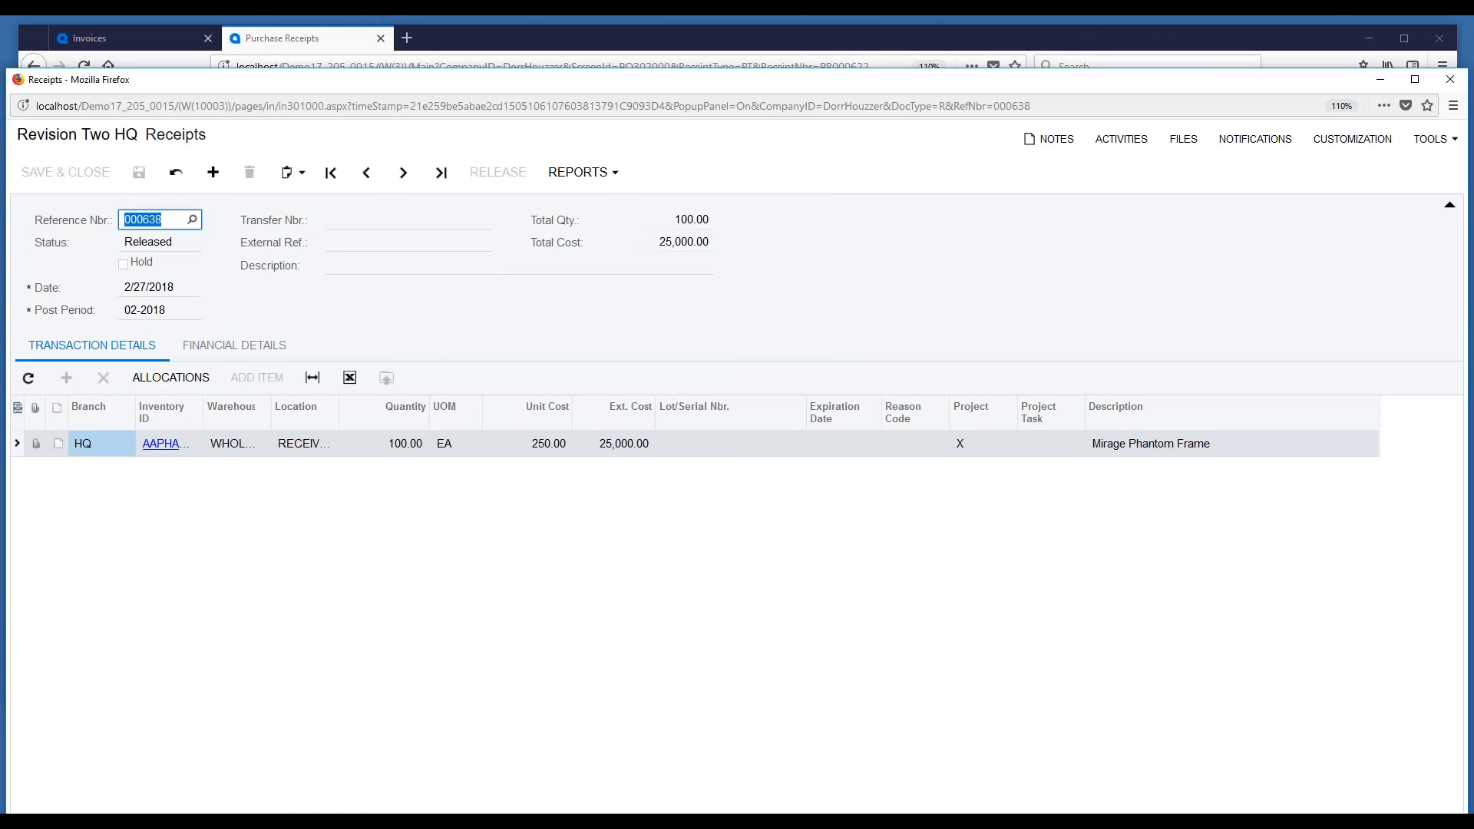
left_click(229, 352)
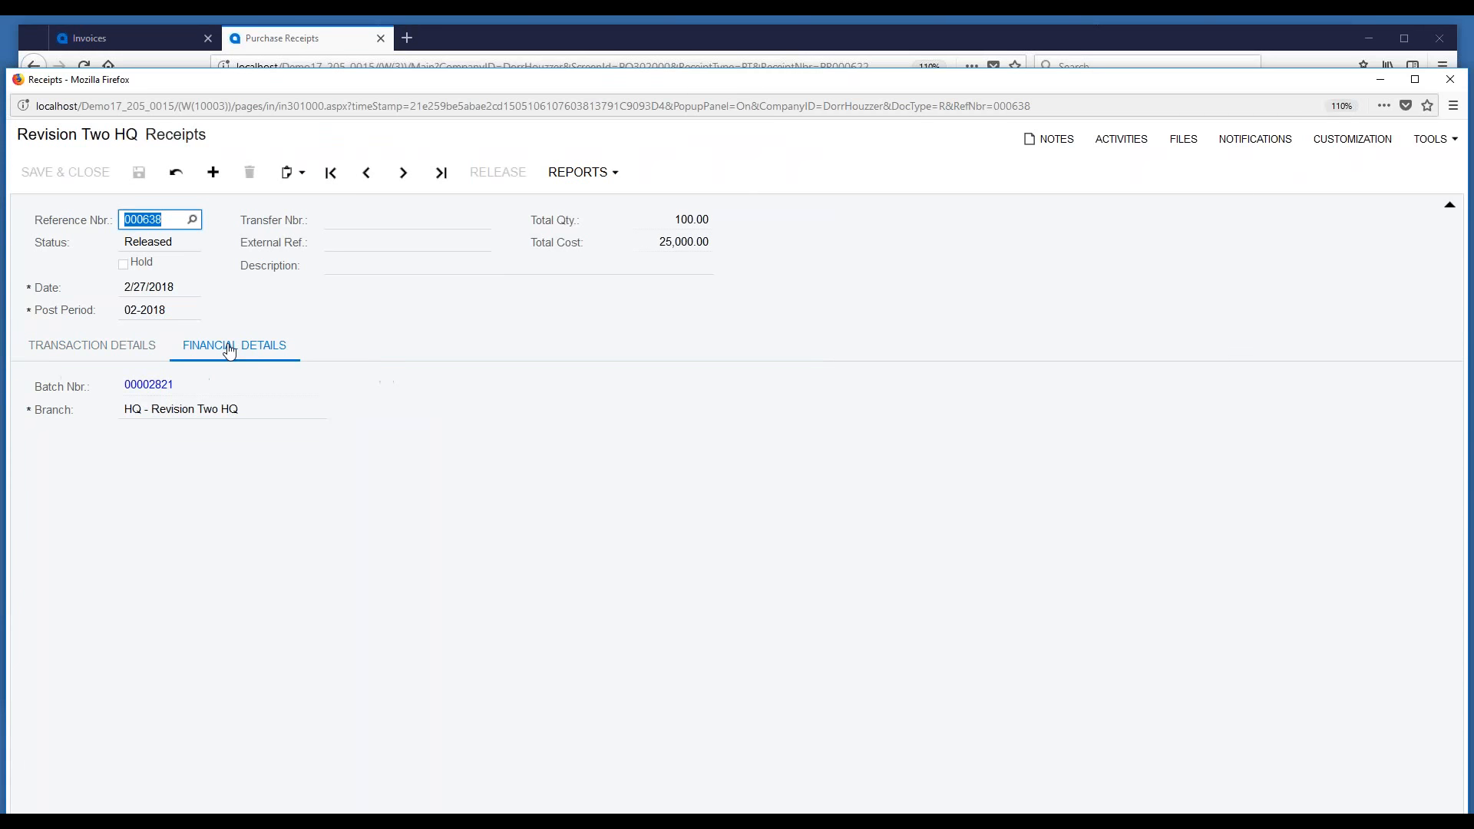
left_click(140, 393)
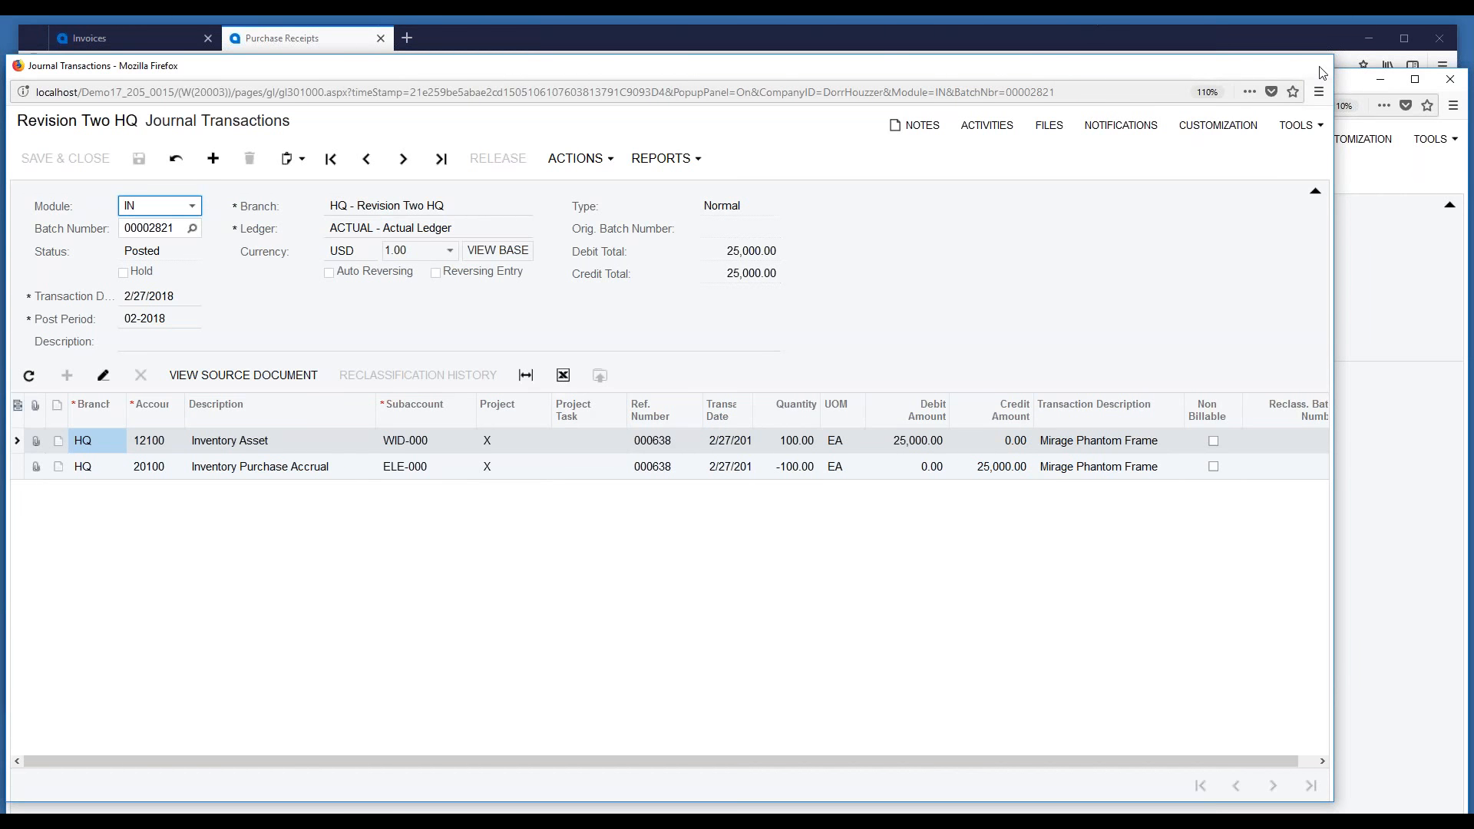
left_click(1322, 73)
left_click(1453, 81)
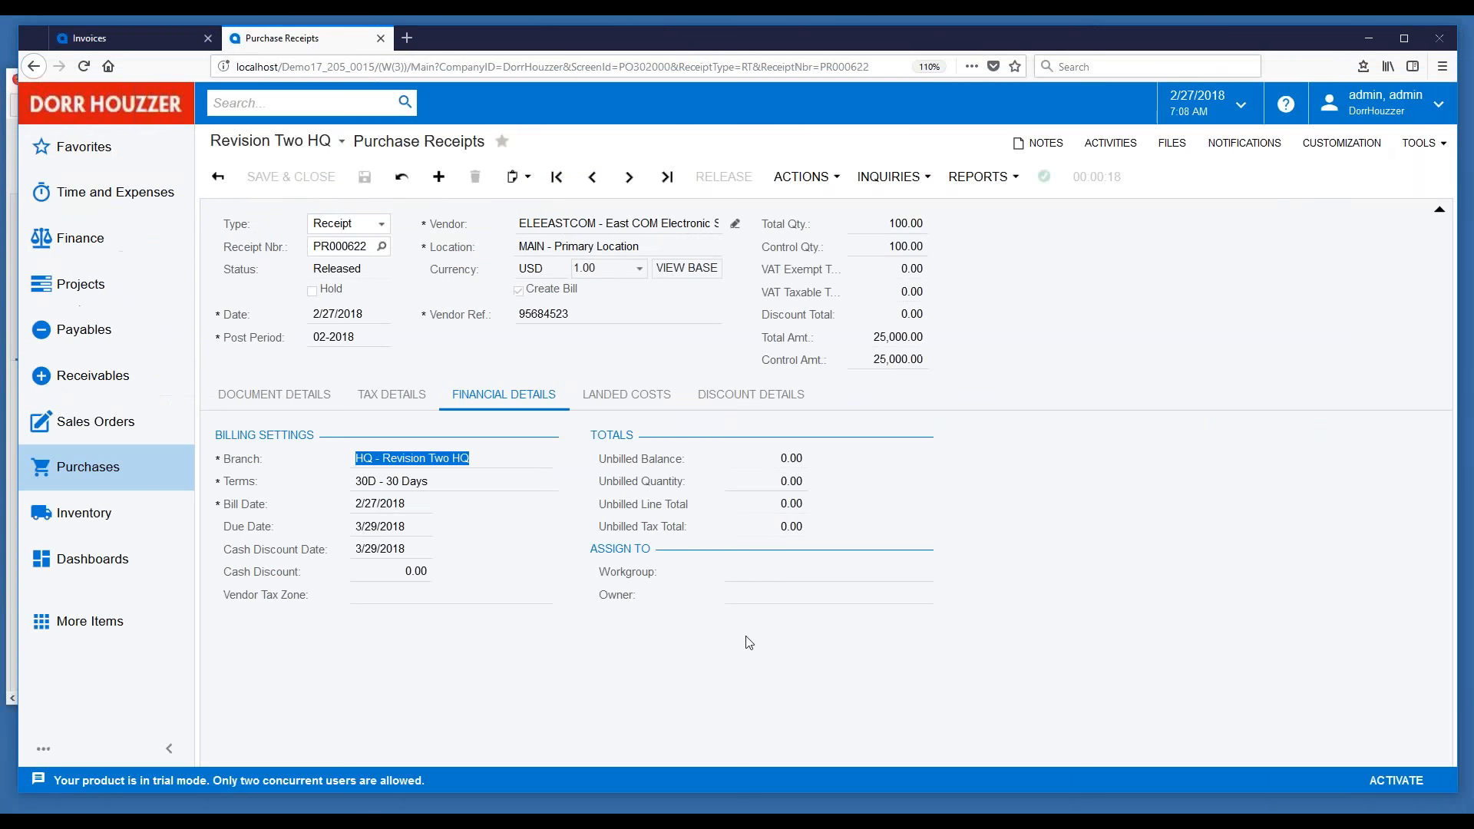